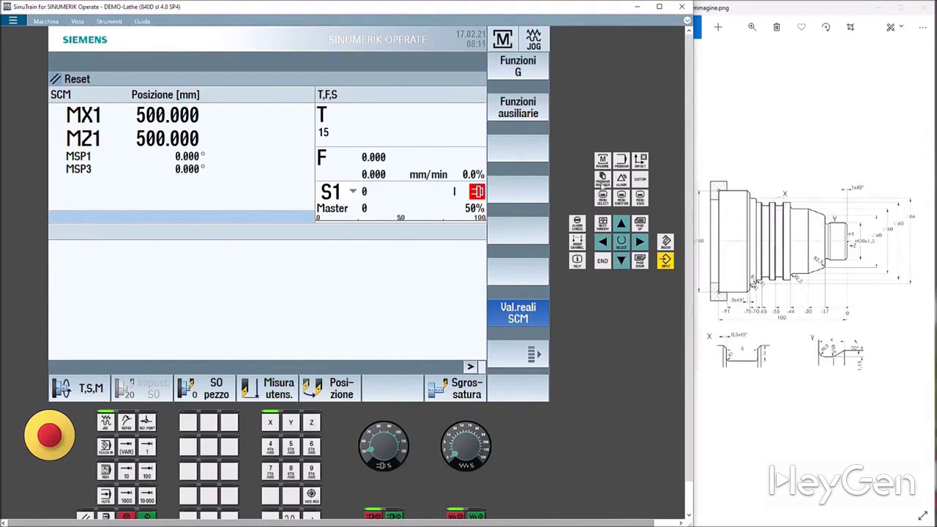
- Start a new workpiece of type Pezzo WPD in the Pezzi directory of the program manager
click(603, 180)
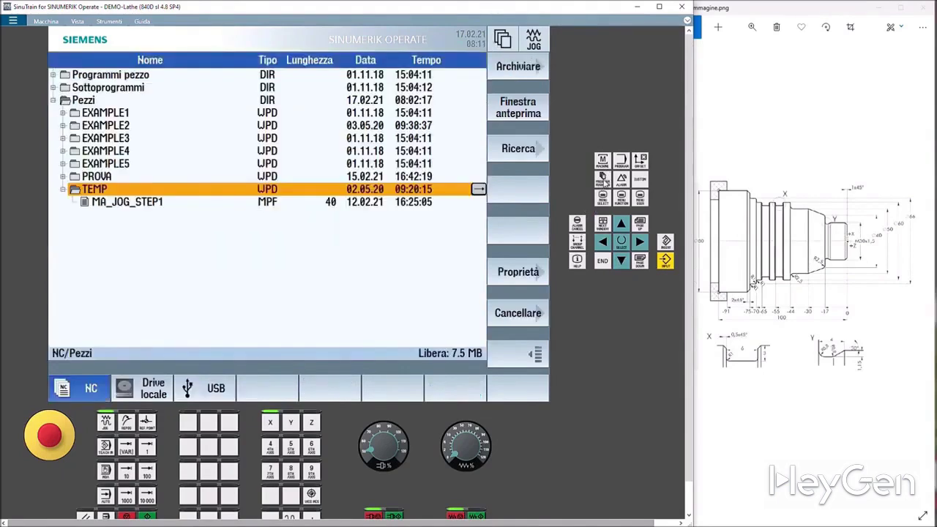
click(81, 101)
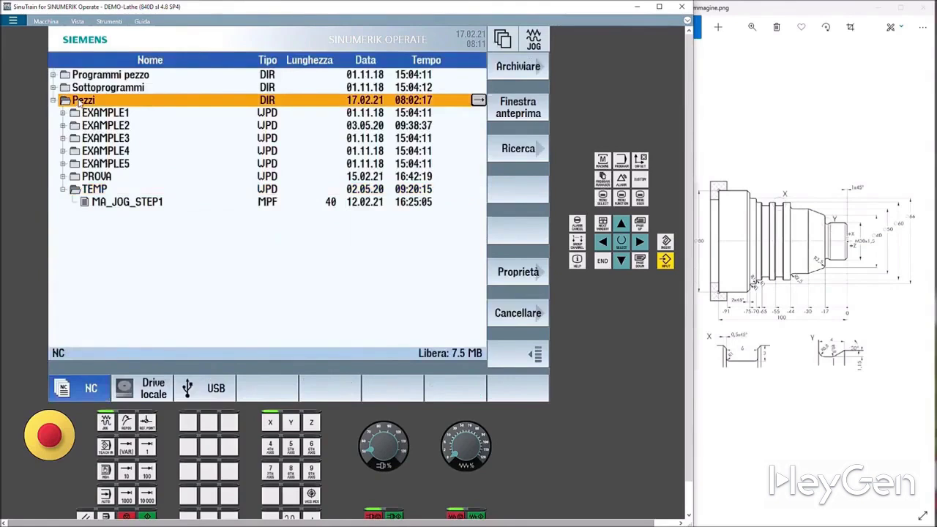
click(531, 355)
click(531, 356)
click(534, 359)
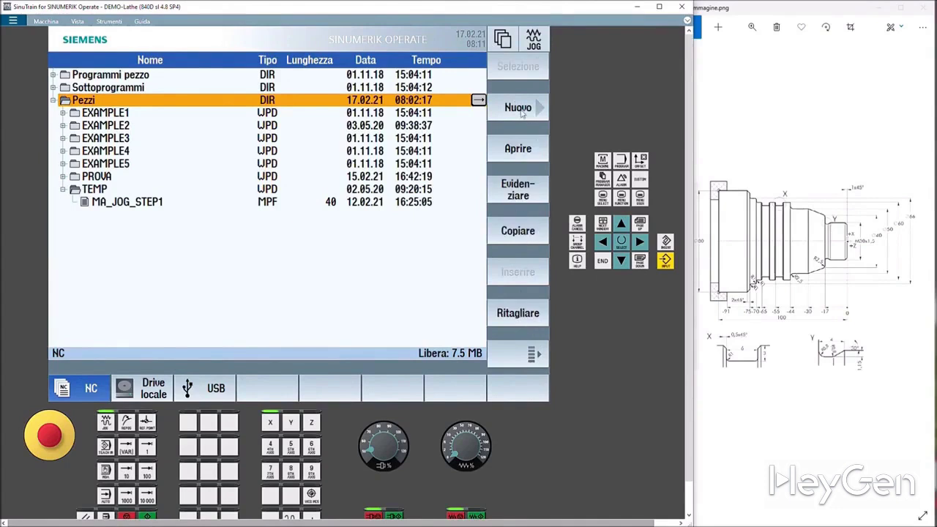
click(518, 108)
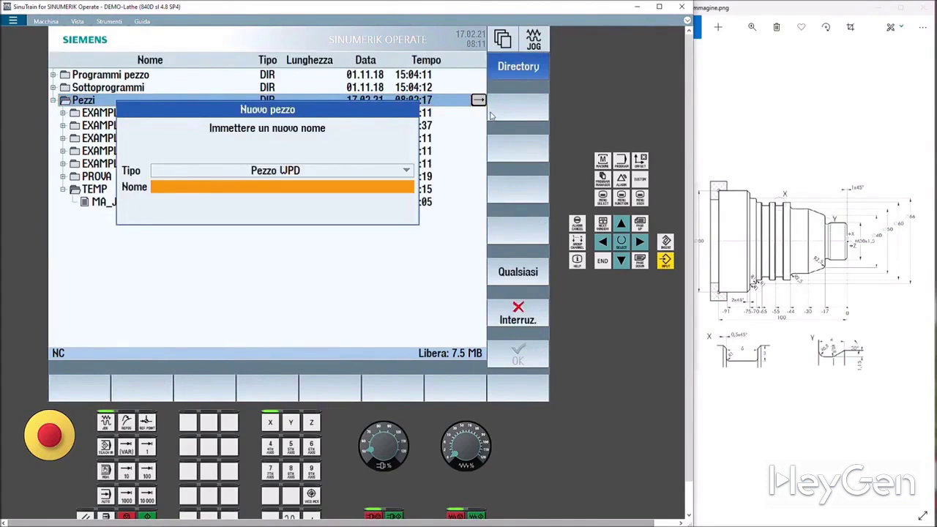
text(aLBE)
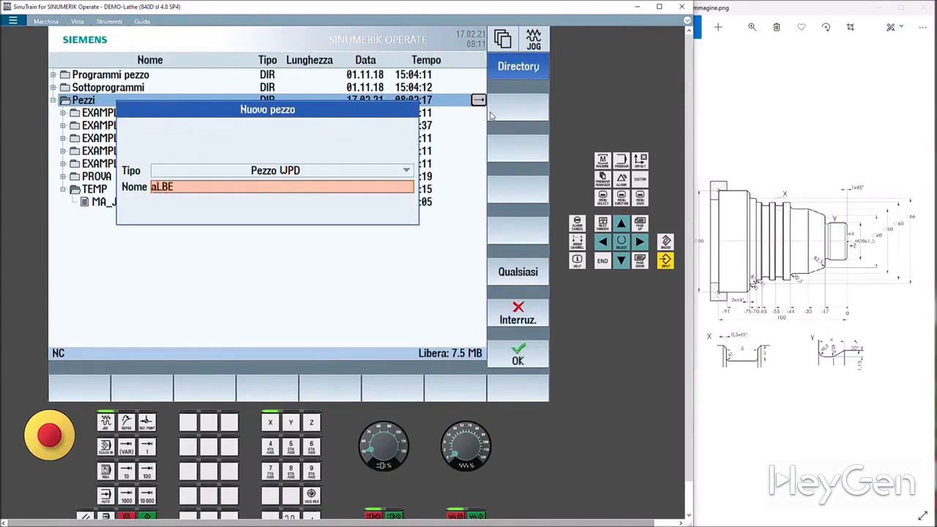
text(RO)
key(BackSpace)
key(BackSpace)
key(BackSpace)
key(BackSpace)
key(BackSpace)
key(BackSpace)
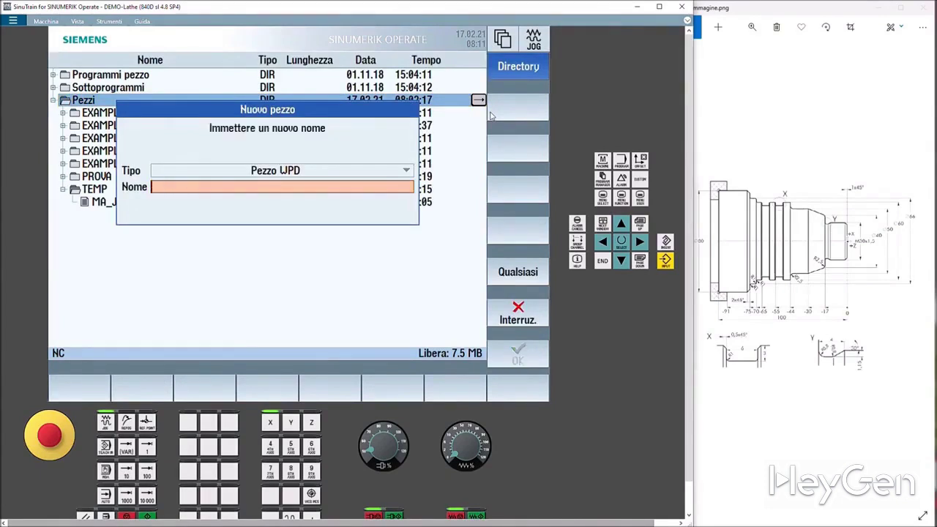
- Name the new workpiece ALBERO and create it
text(ALBERO)
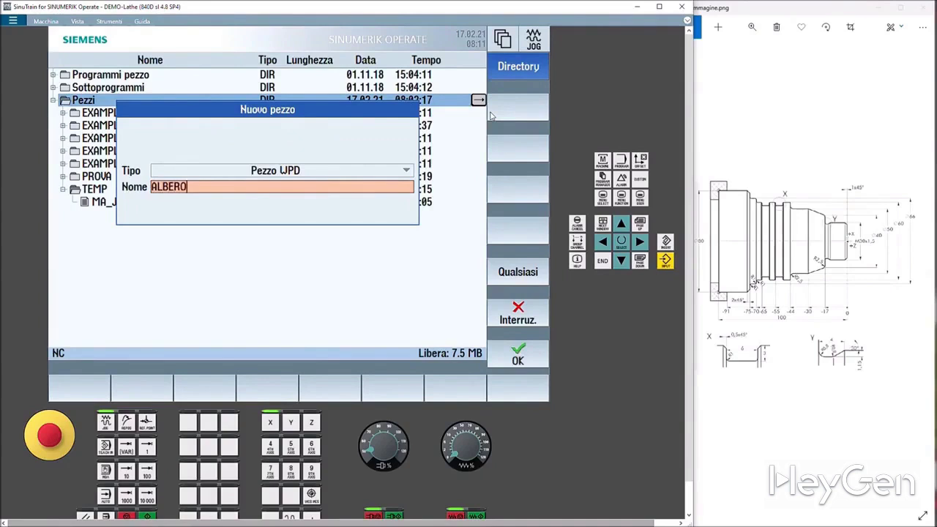
click(518, 357)
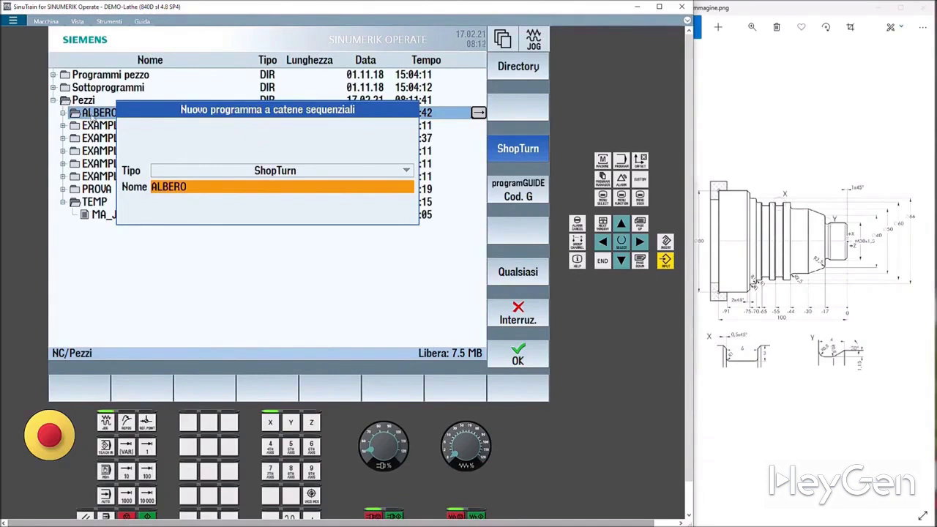
- Create a ShopTurn program named ALBERO inside the ALBERO workpiece
click(191, 187)
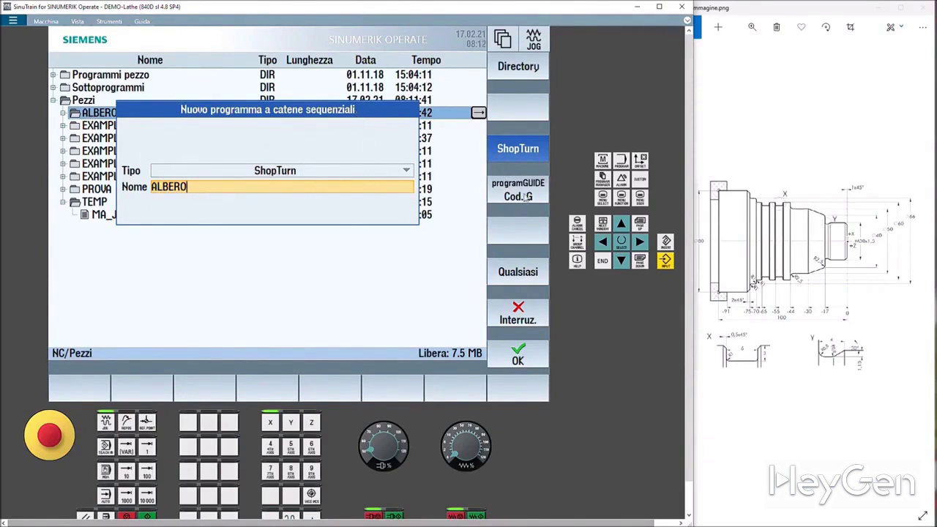
click(525, 198)
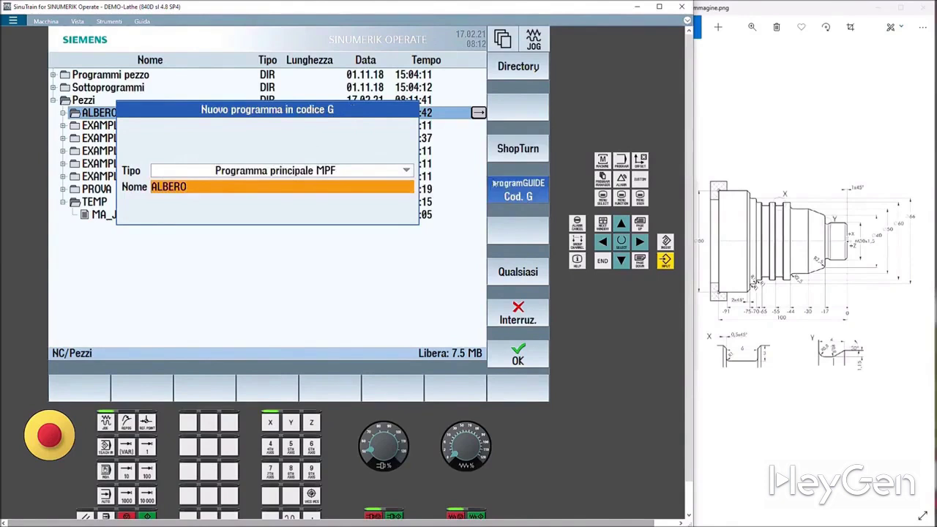
click(514, 158)
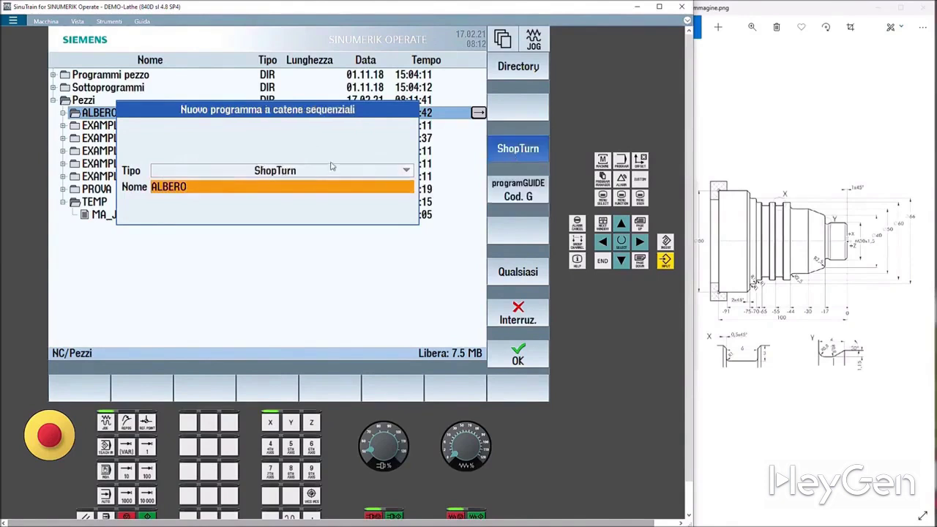
click(520, 358)
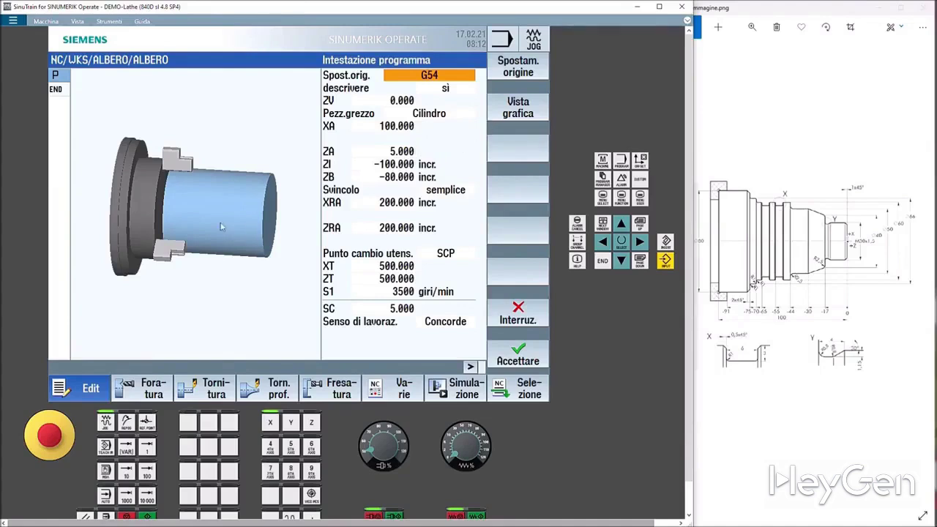
- Try the blank shapes Poligono, Parallel.centr. and Tubo in the program header and return to Cilindro
click(453, 118)
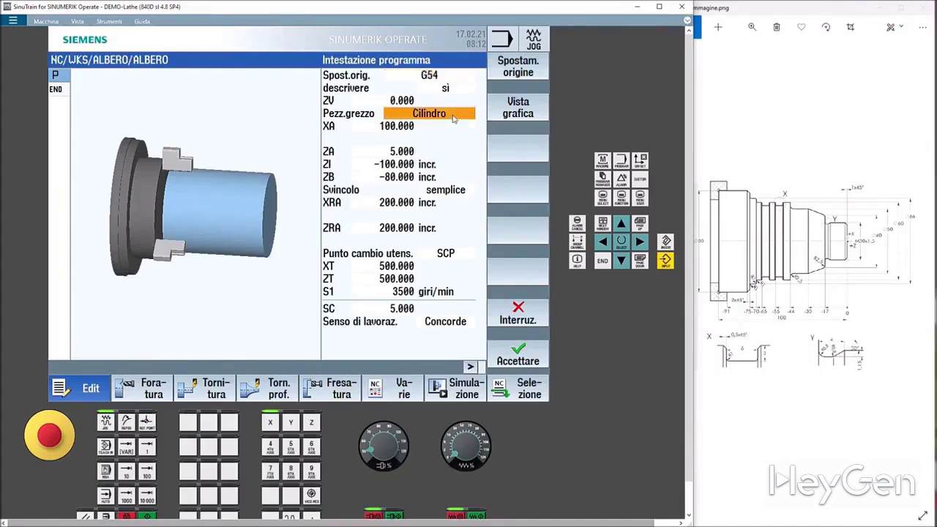
click(437, 114)
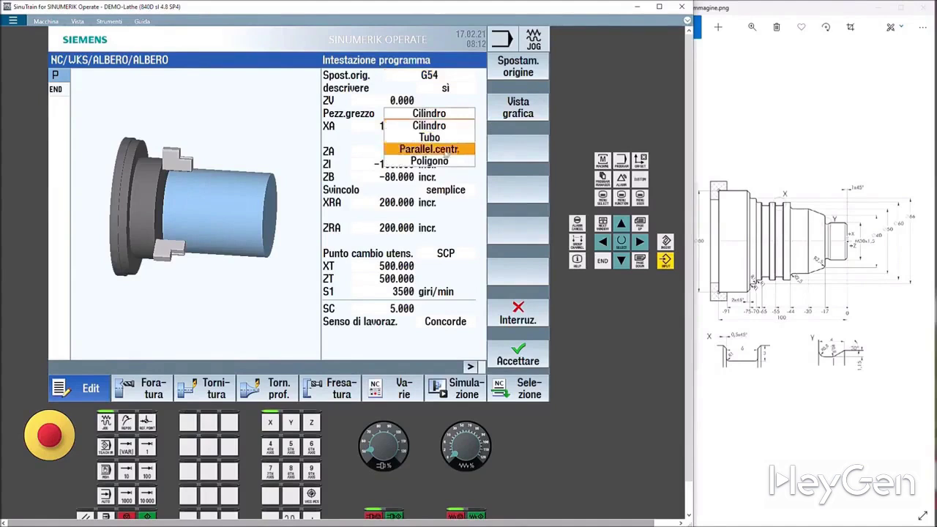
click(429, 162)
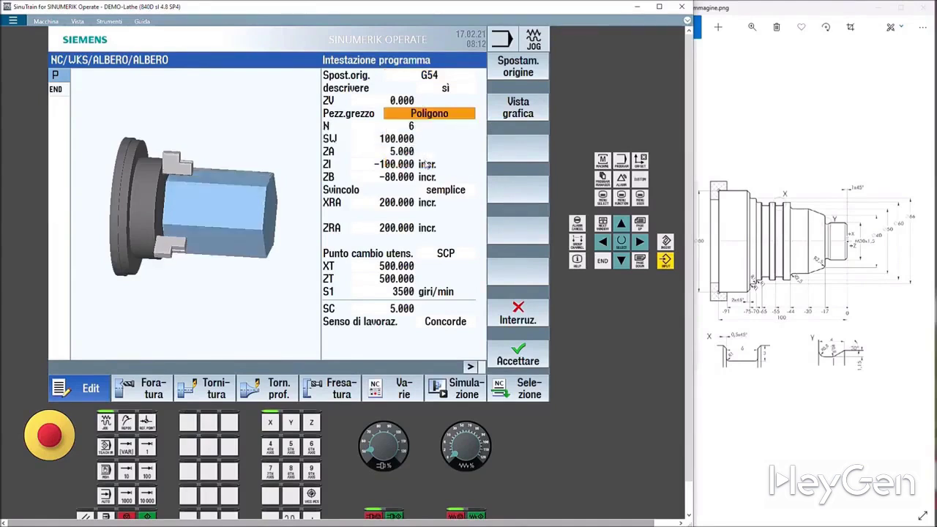
click(430, 118)
click(434, 149)
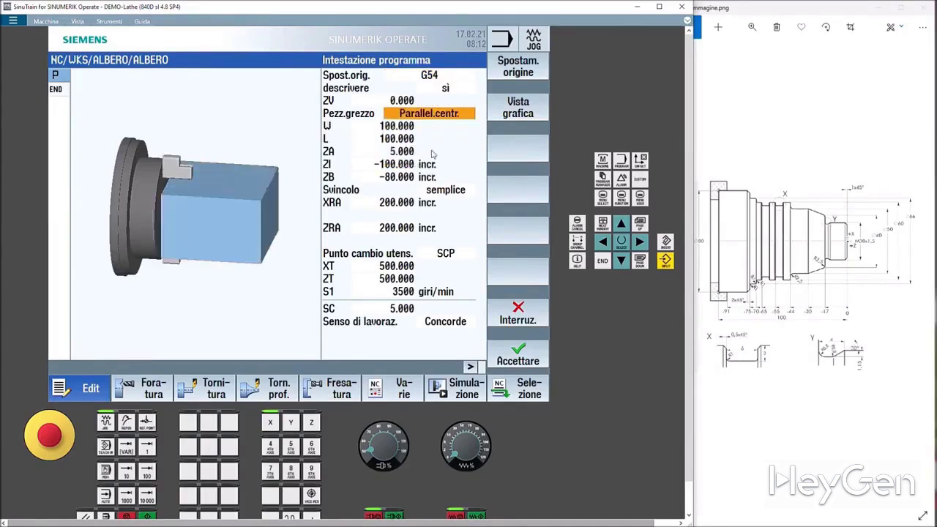
click(433, 118)
click(432, 137)
click(432, 117)
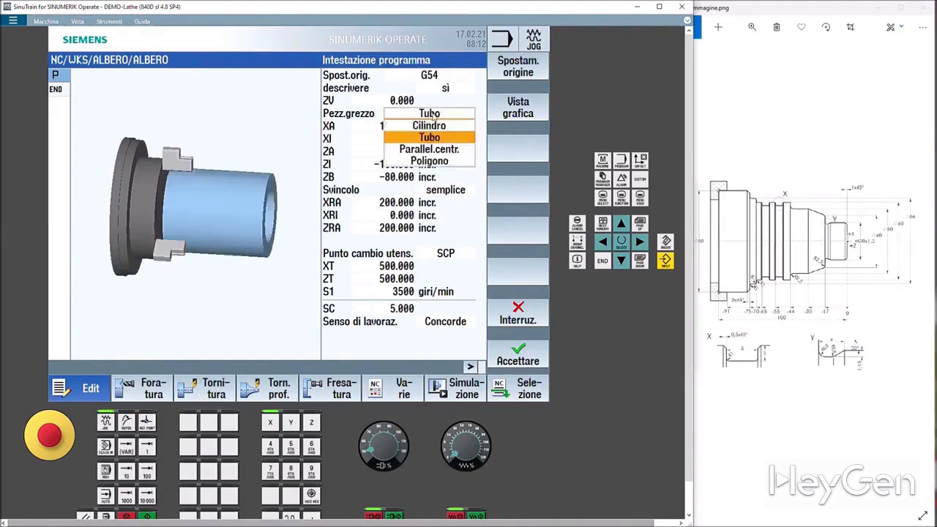
click(434, 125)
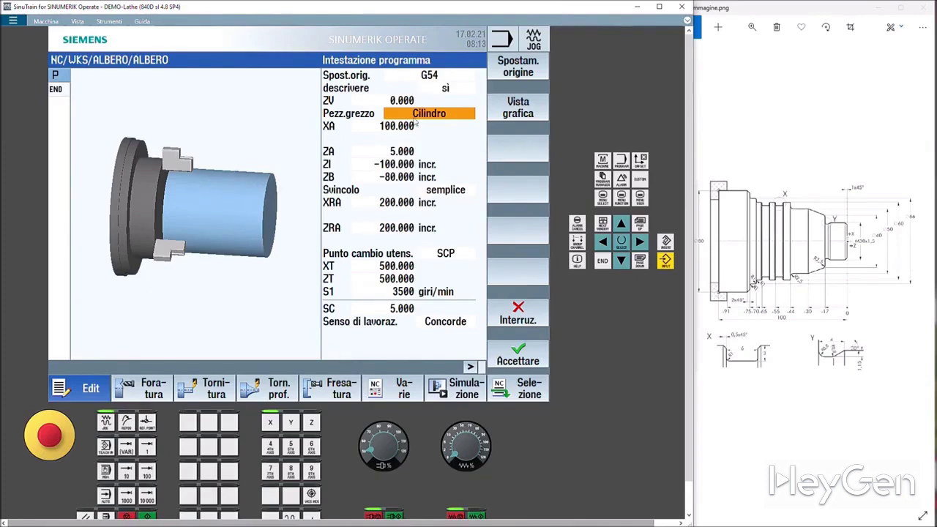
click(423, 115)
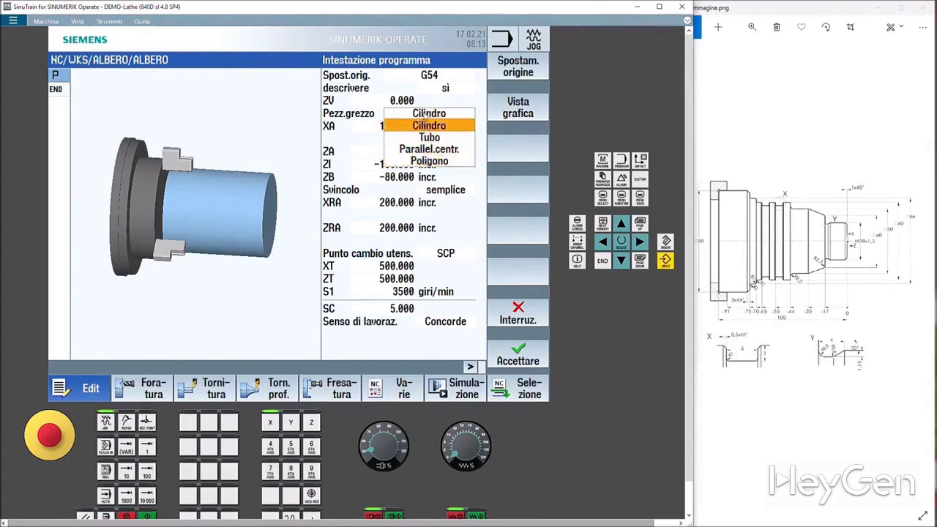
click(426, 125)
- Set the cylindrical blank's outer diameter XA to 80
click(386, 126)
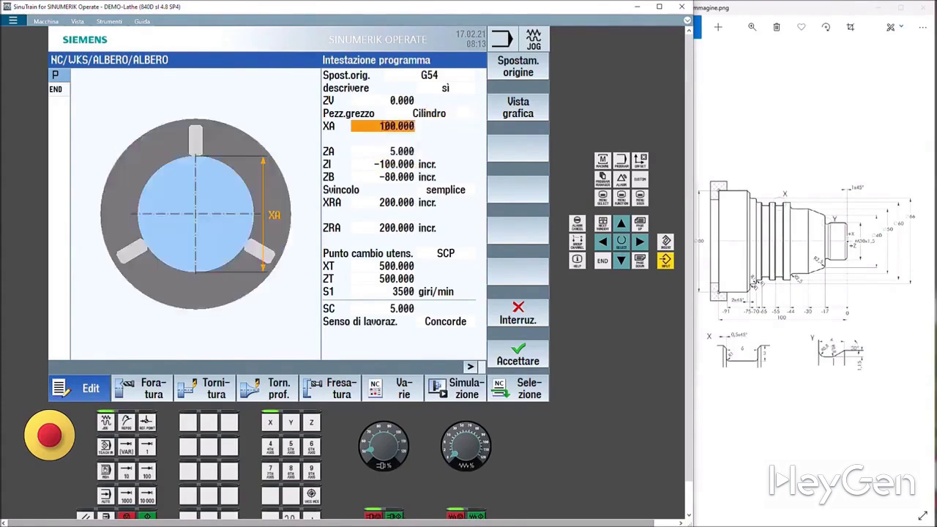
click(392, 104)
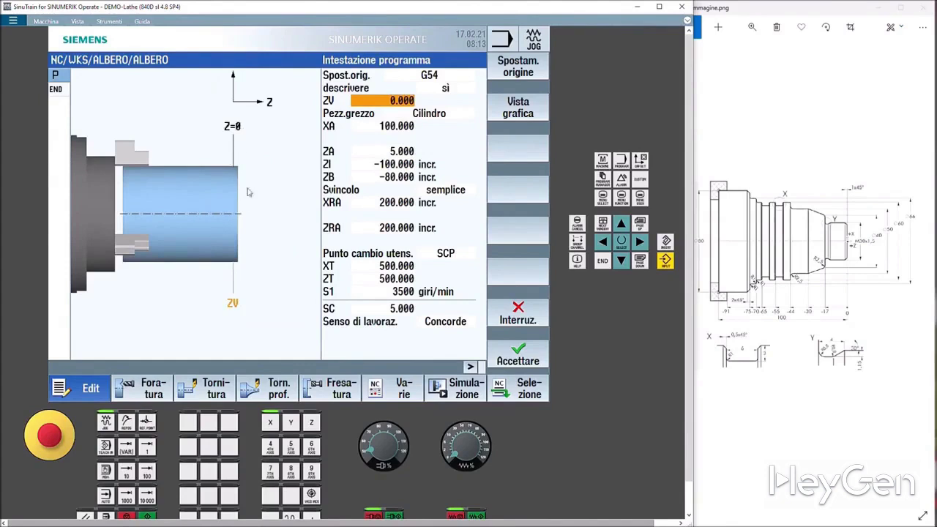
click(386, 129)
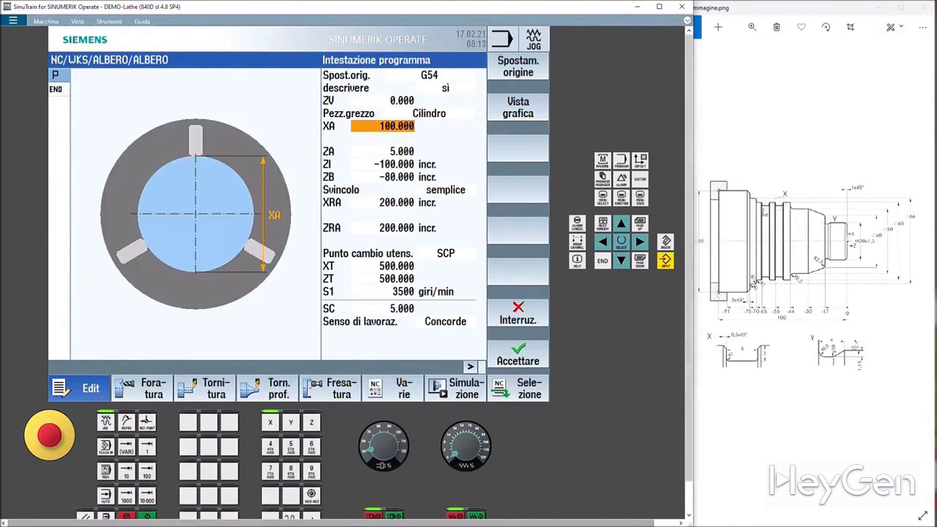
text(80)
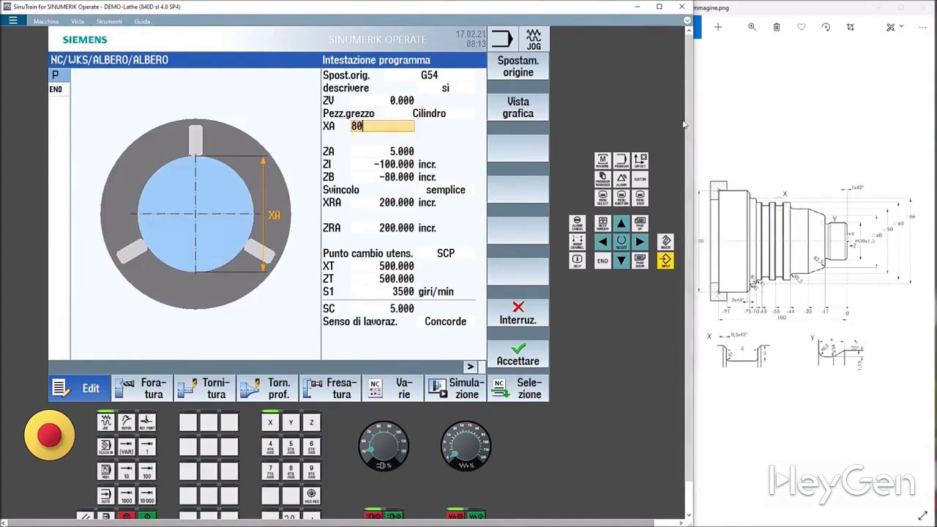
key(Return)
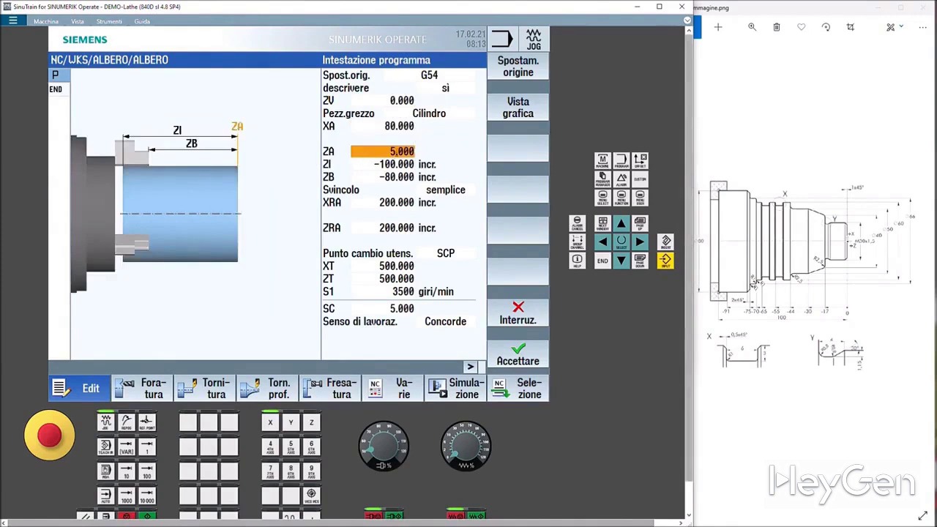
- Set the blank's initial dimension ZA to 2
click(391, 151)
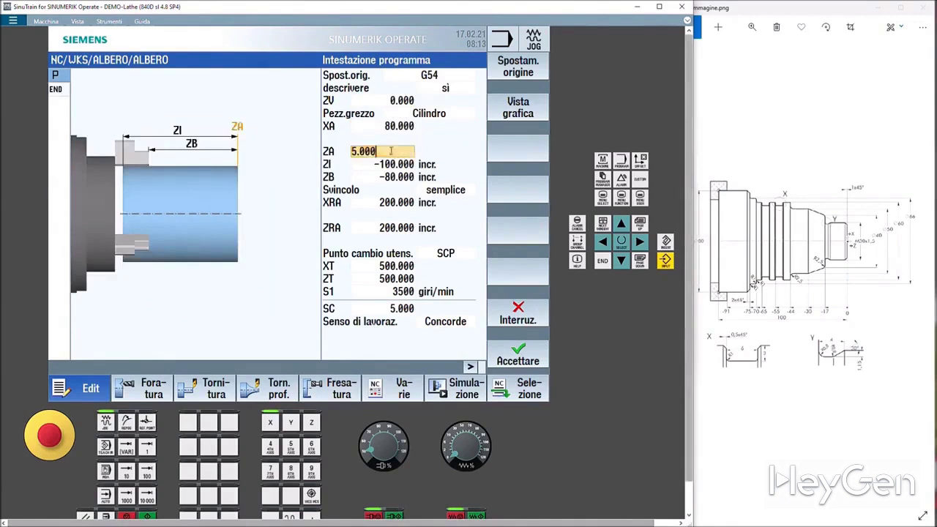
double_click(390, 151)
text(2)
key(Return)
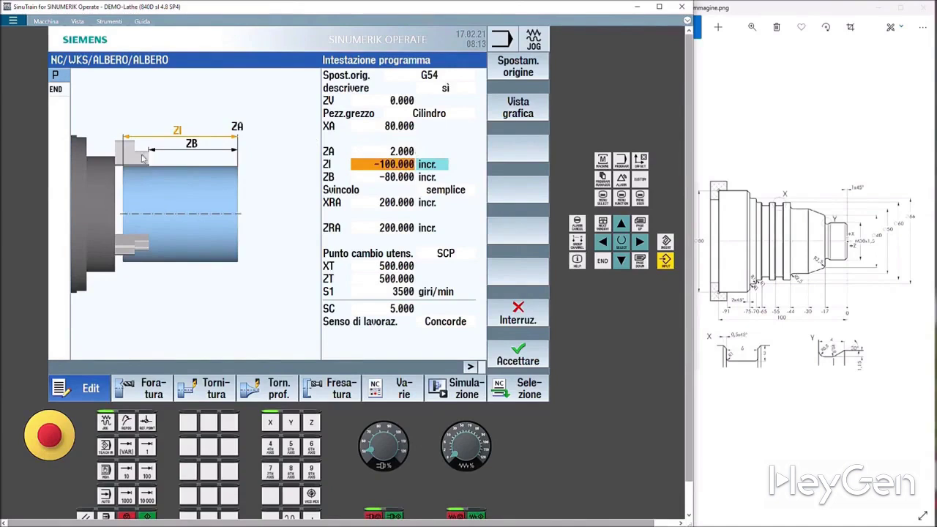
- Set the blank's machining dimension ZB to -92 incremental
click(376, 177)
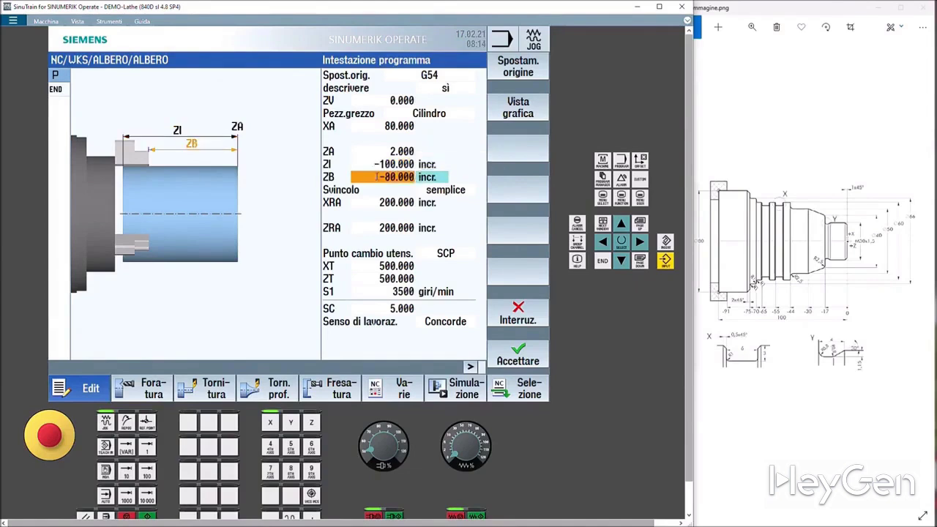
click(377, 177)
key(Home)
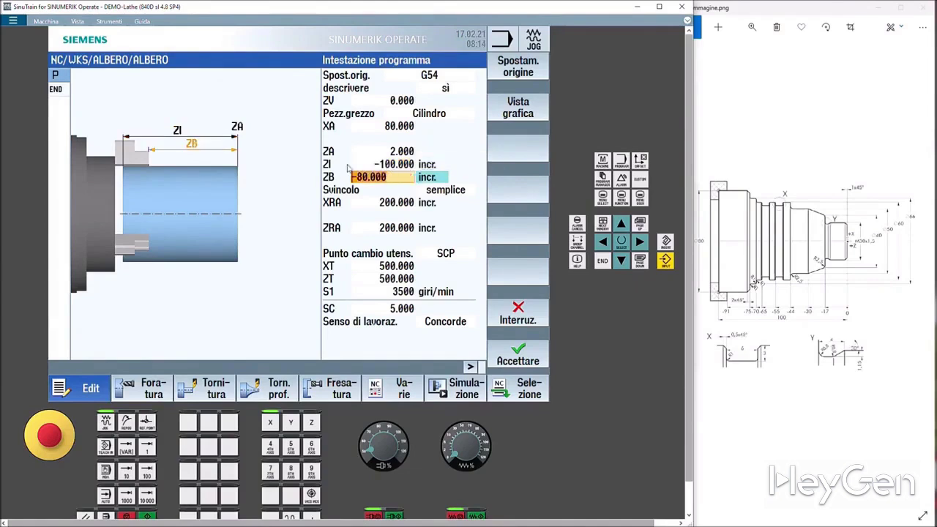
text(-92)
key(Return)
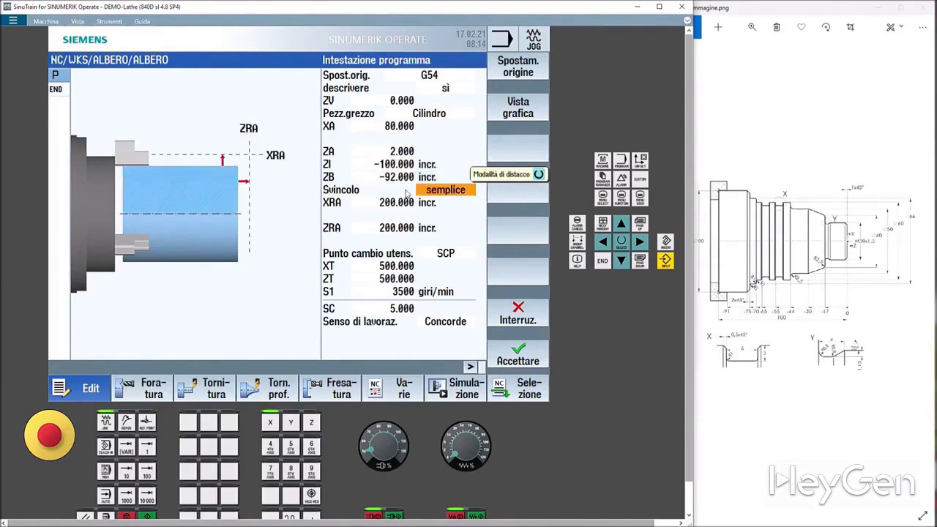
- Try the retraction modes ampliato and tutti for Svincolo and return to semplice
click(463, 191)
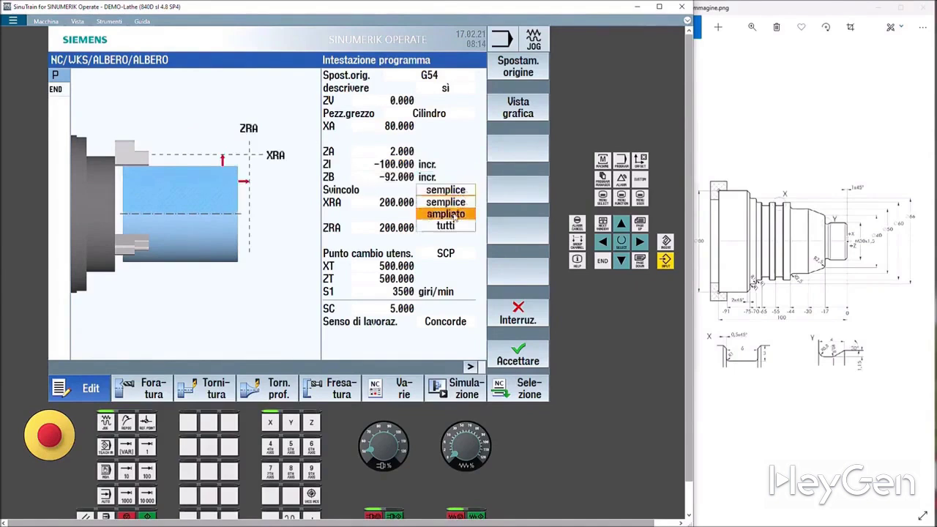
click(453, 215)
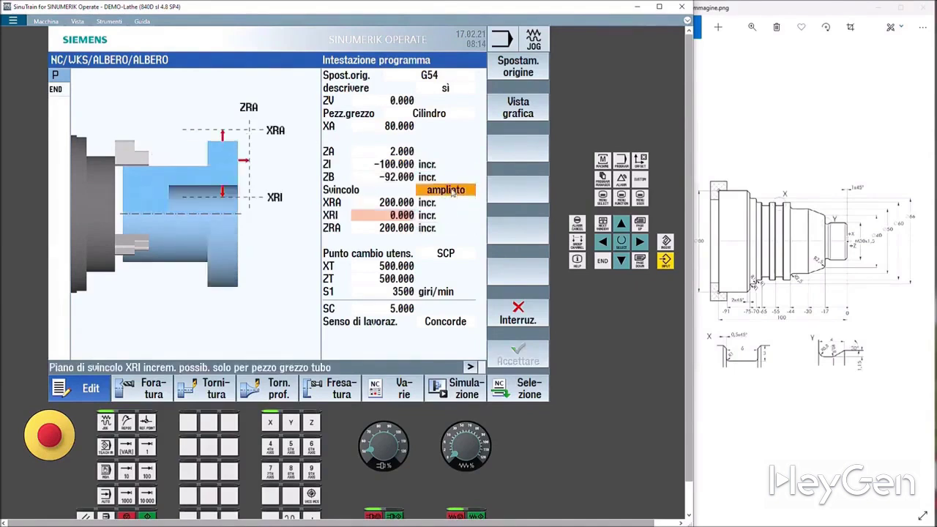
click(452, 192)
click(453, 223)
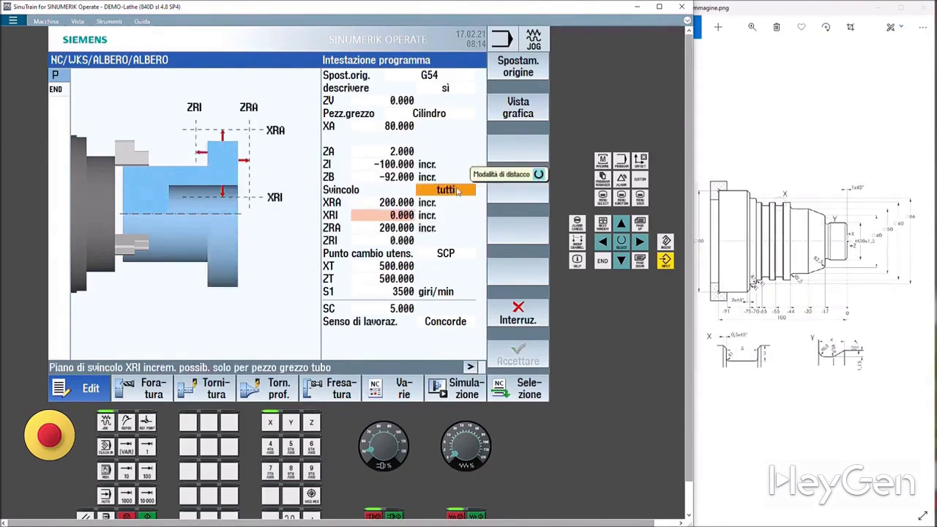
click(456, 191)
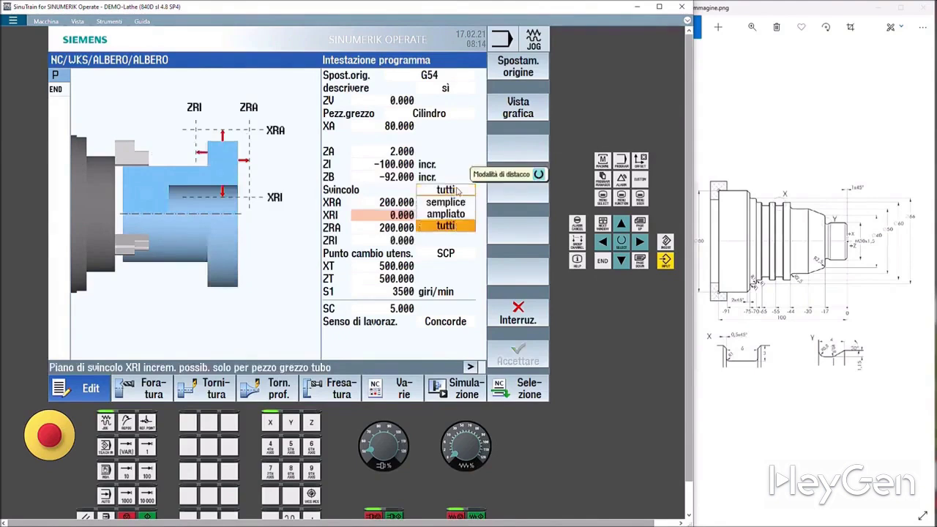
click(457, 201)
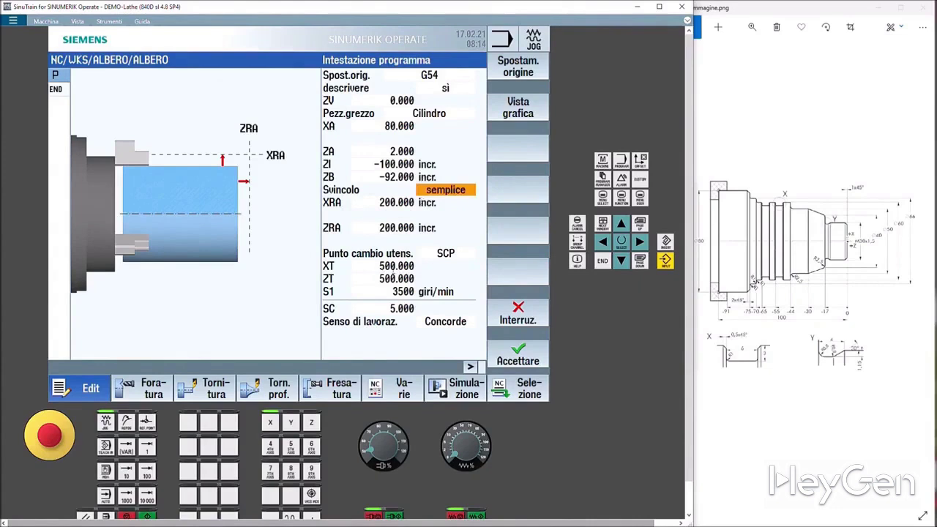
- Try the machine-coordinate reference SCM for the tool change point and return to SCP
click(445, 254)
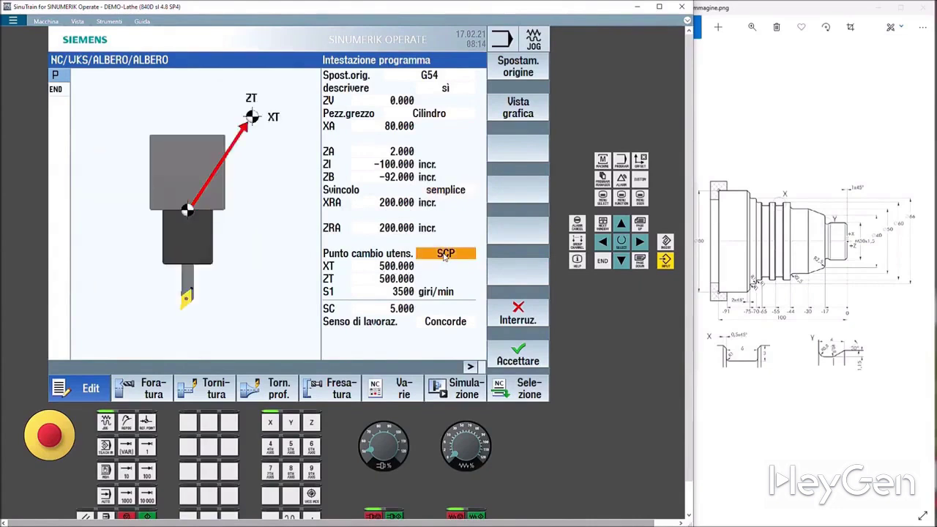
click(444, 254)
click(452, 280)
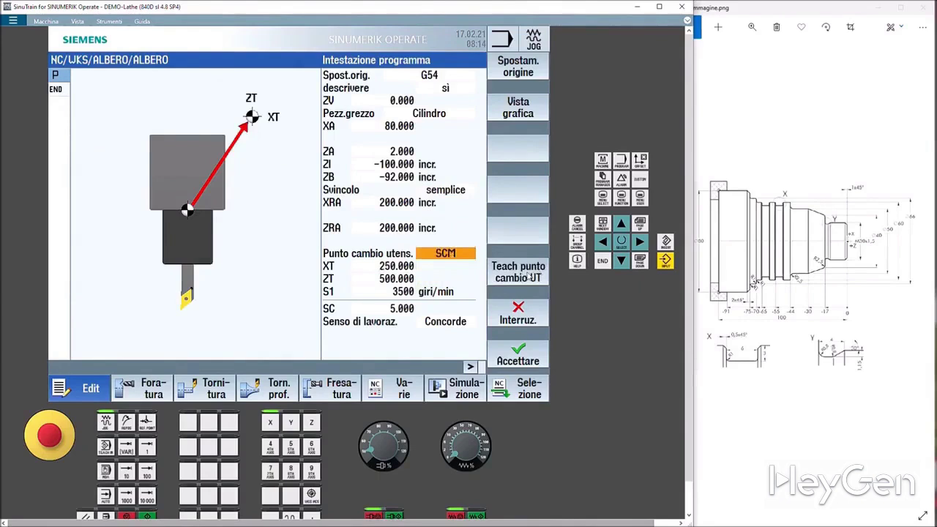
click(472, 256)
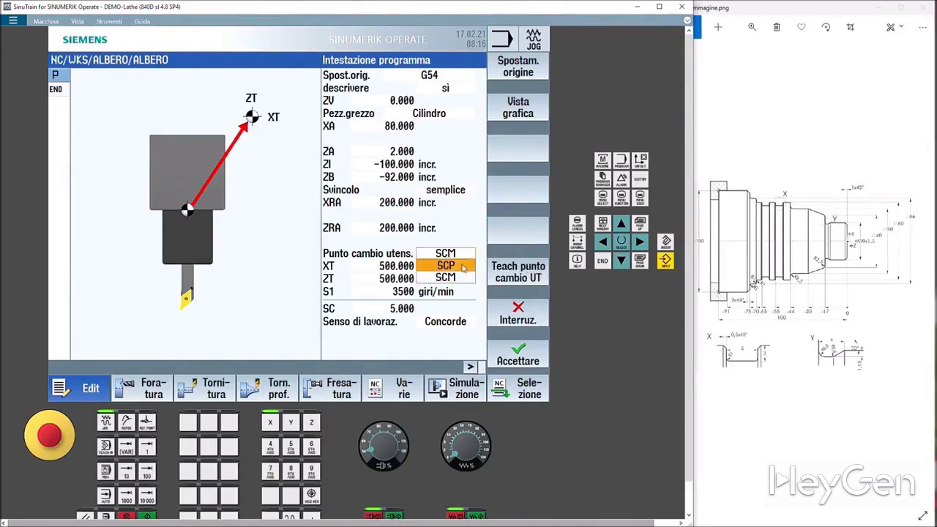
click(462, 266)
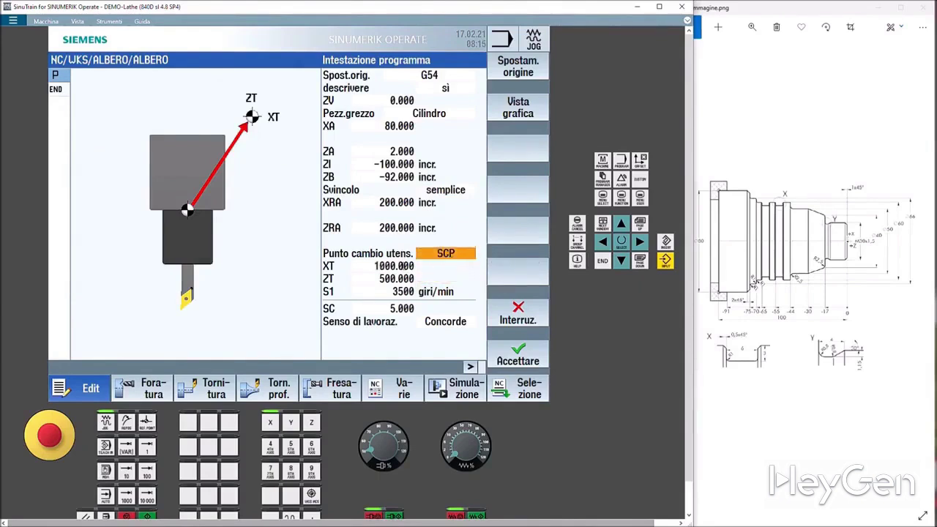
- Set the tool change point's XT coordinate to 500
click(413, 261)
text(500)
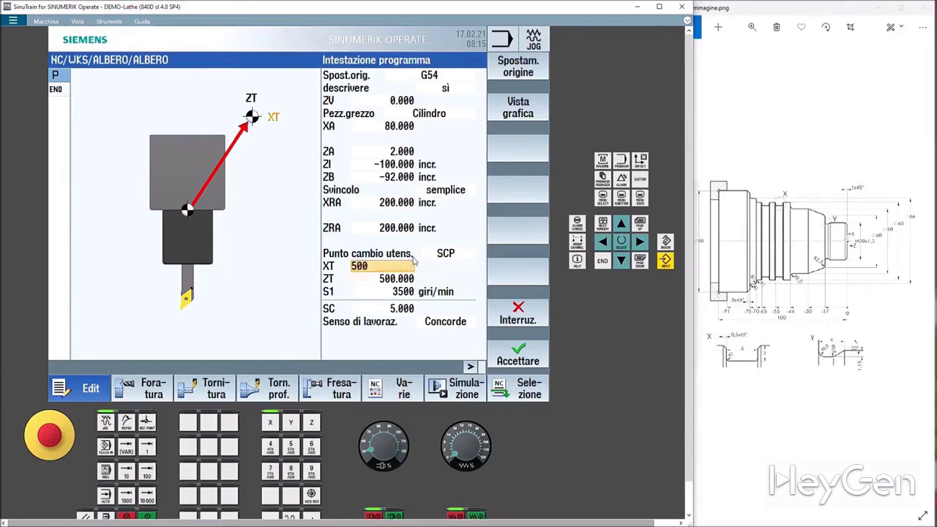
key(Return)
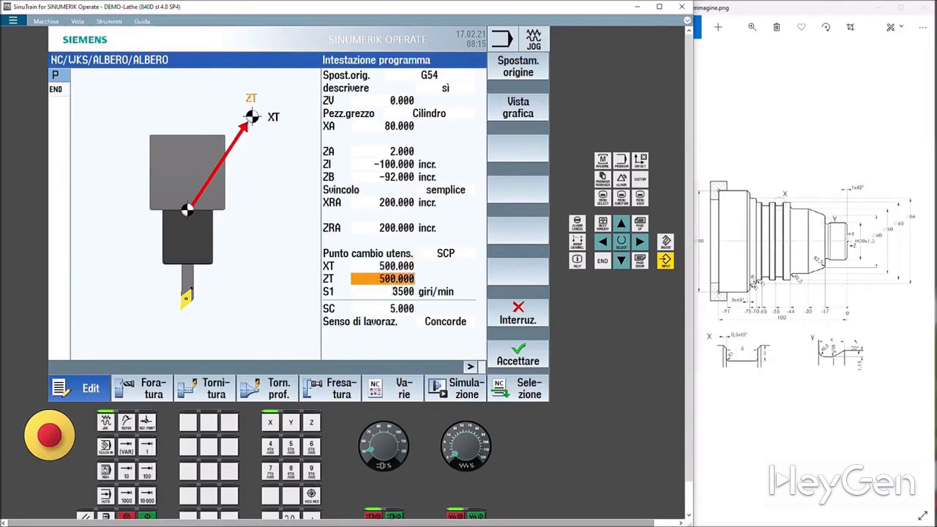
- Check the spindle speed limit S1 and safety clearance SC, and accept the program header
click(391, 292)
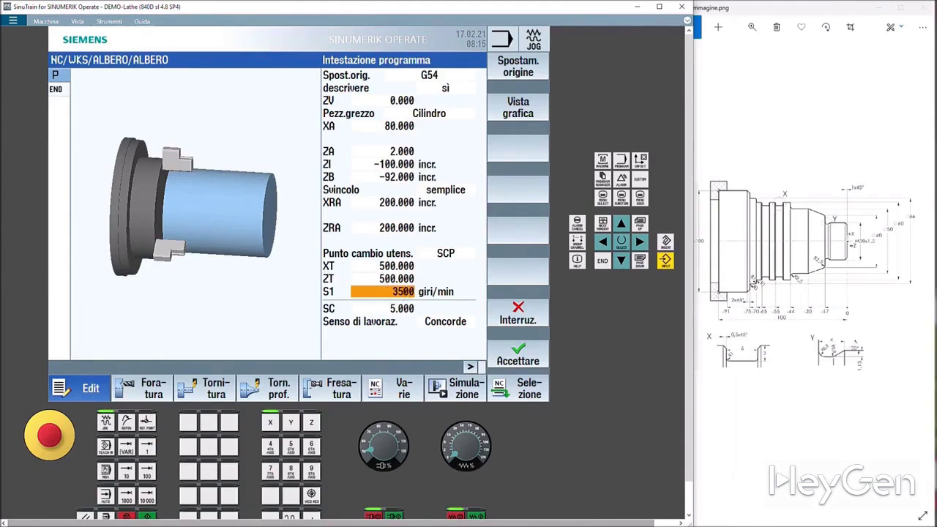
click(402, 308)
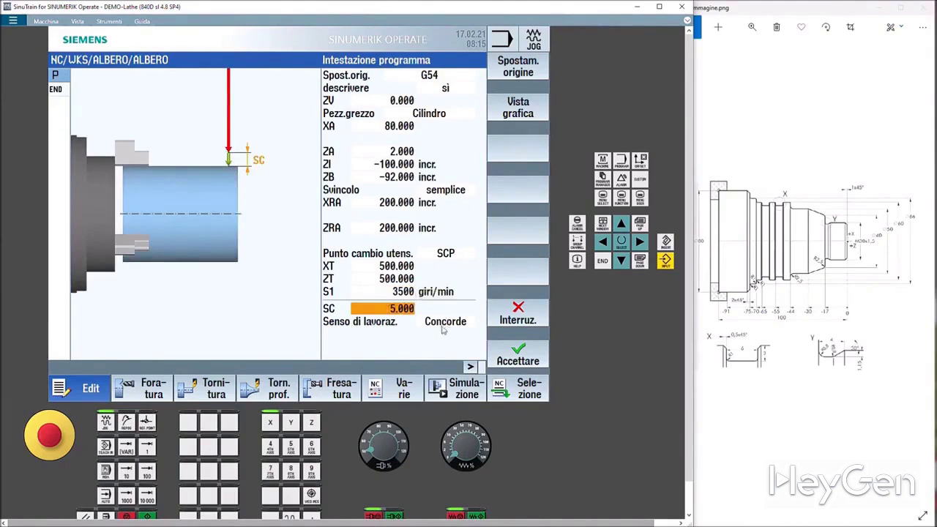
key(Insert)
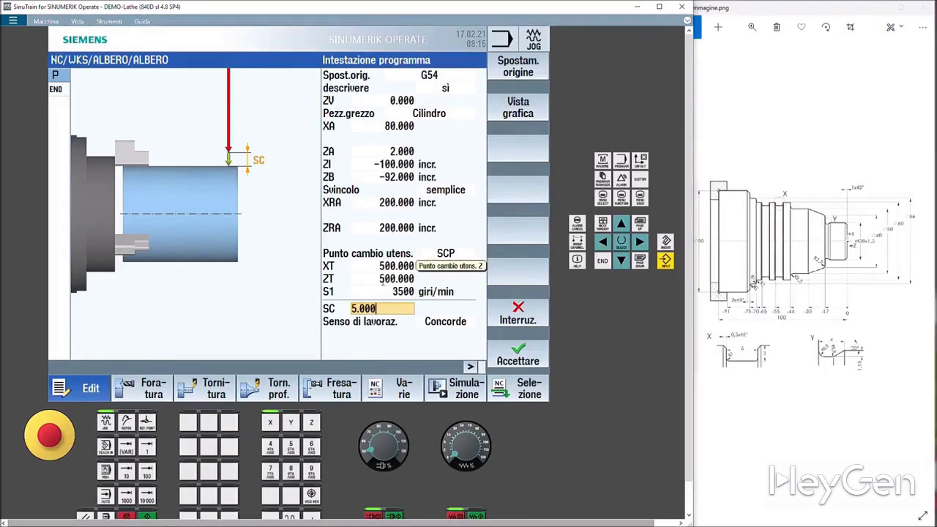
click(532, 351)
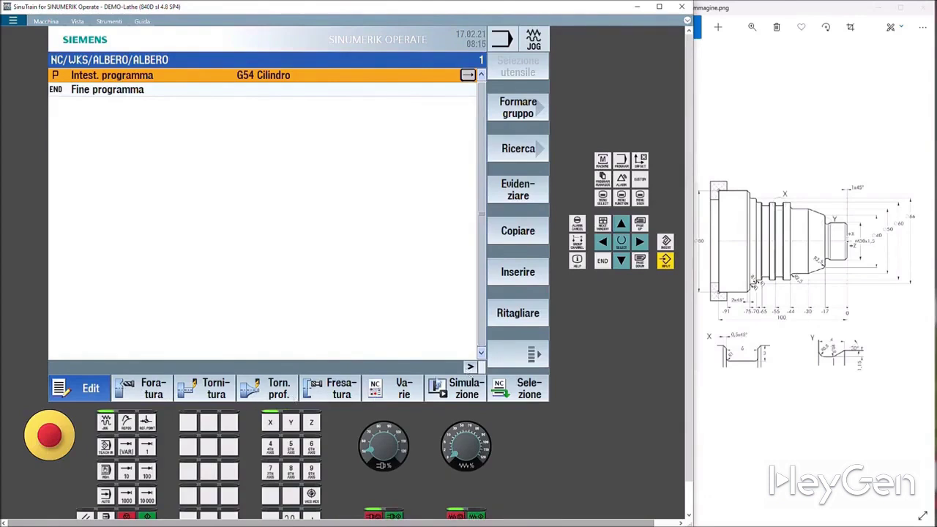
- Start a tool call from the straight-line/circle functions and choose ROUGHING_T80 A from magazine place 1
click(471, 370)
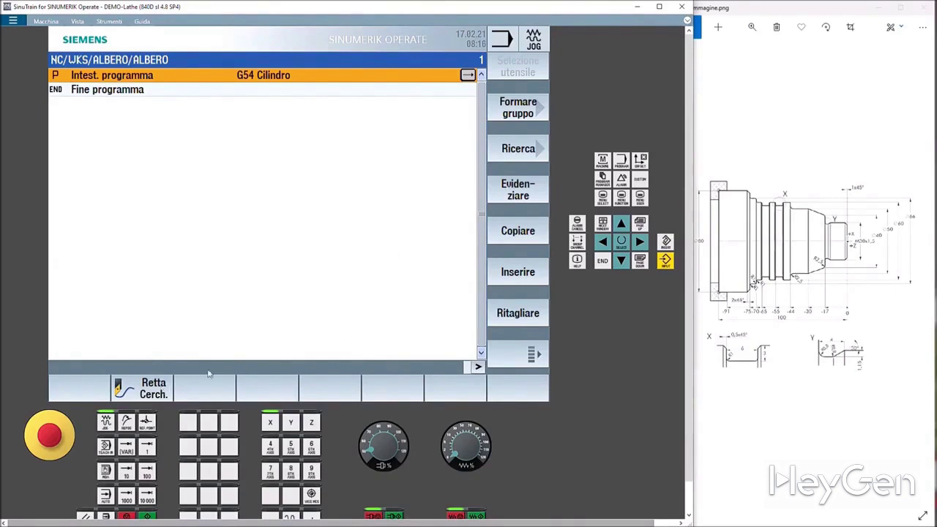
click(166, 393)
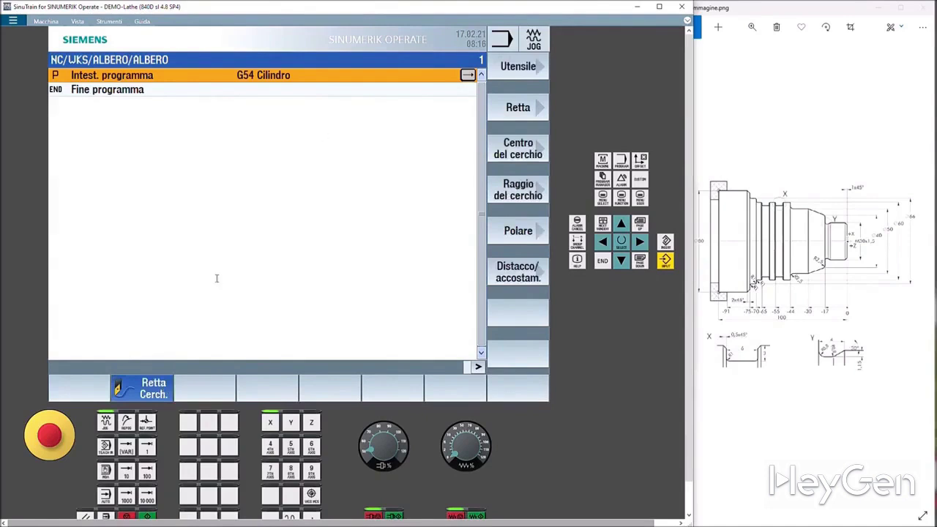
click(535, 71)
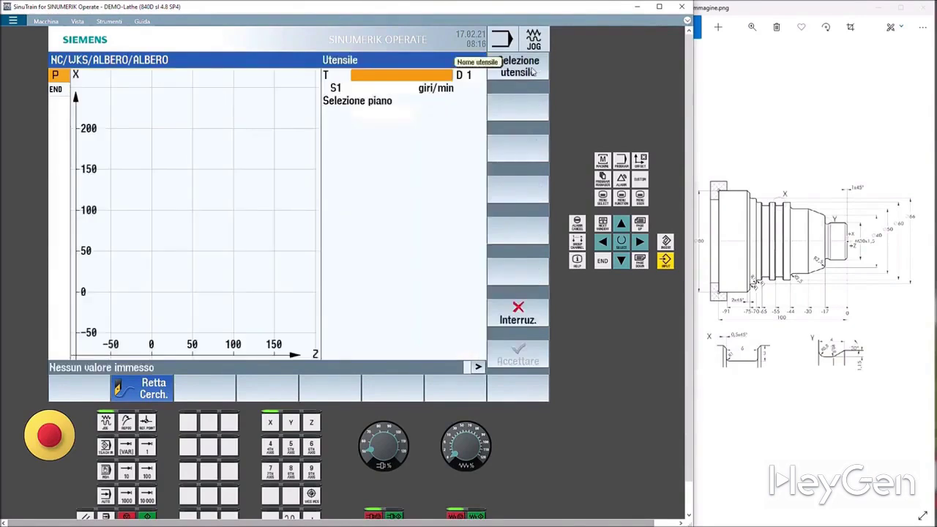
click(529, 71)
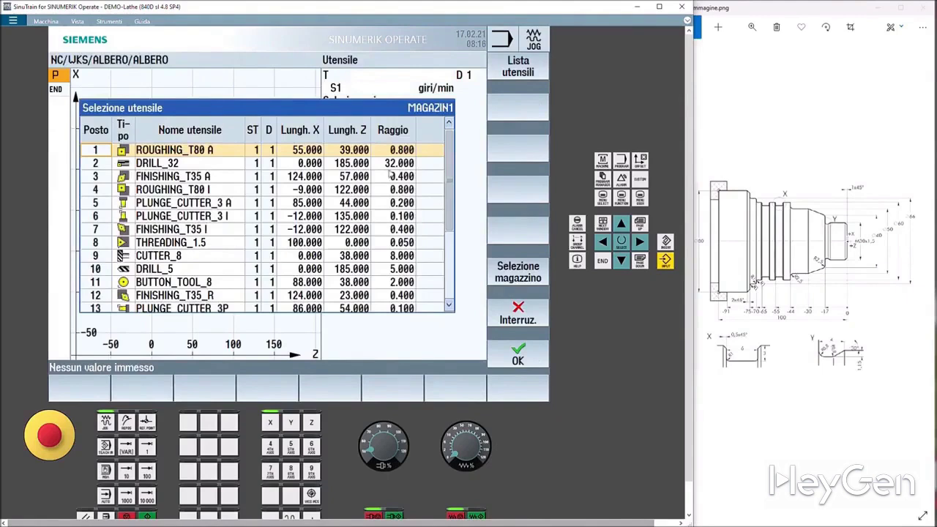
drag(447, 201, 453, 183)
mouse_move(445, 202)
mouse_down()
mouse_move(447, 219)
mouse_move(437, 210)
mouse_up()
click(166, 150)
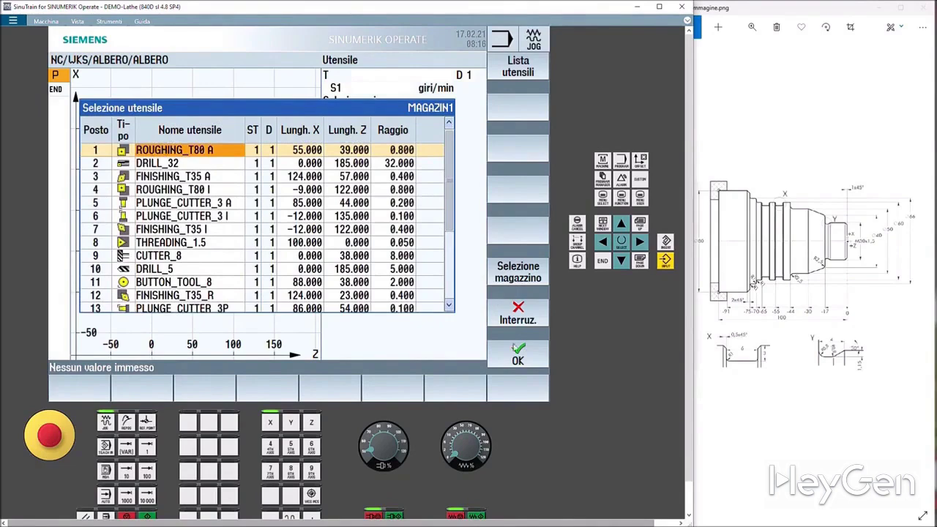
click(130, 151)
click(521, 362)
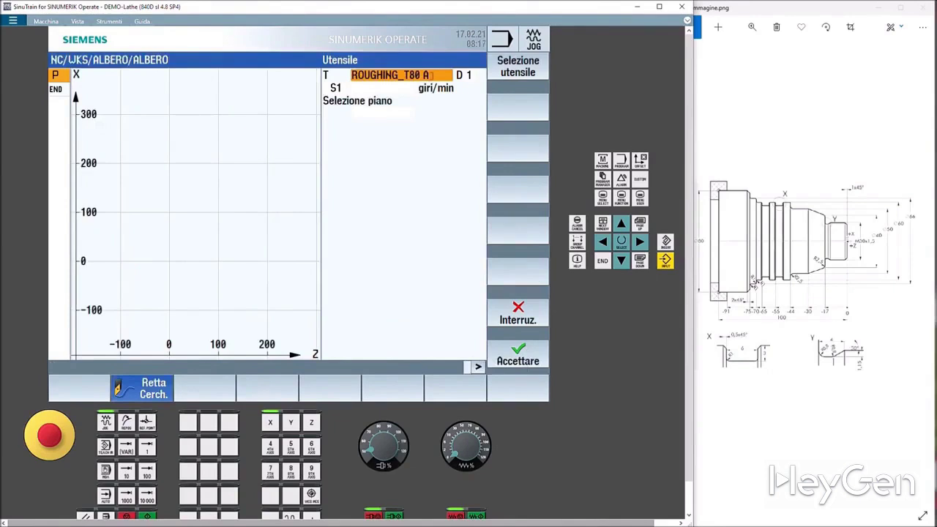
- Rename the tool in magazine place 1 as ROUGHING_T80 A CNMG 80 and load it into the tool call
click(431, 75)
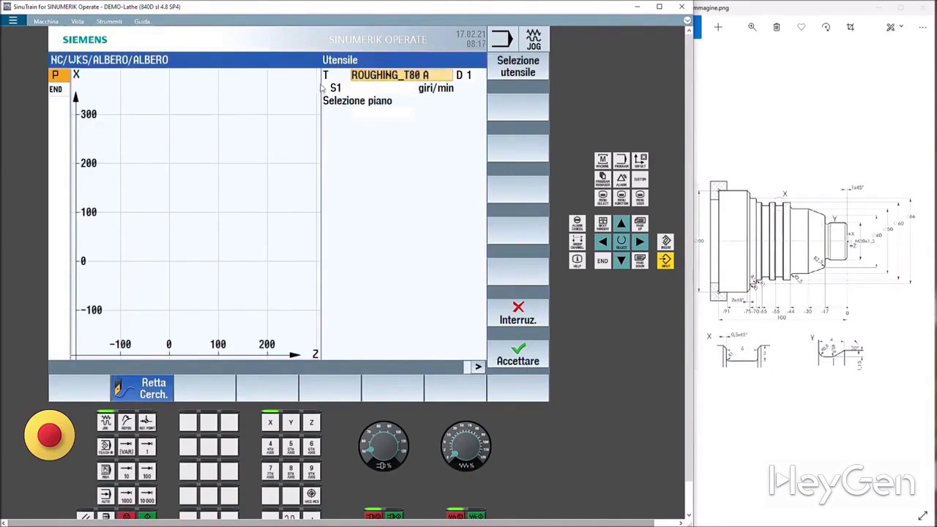
click(510, 73)
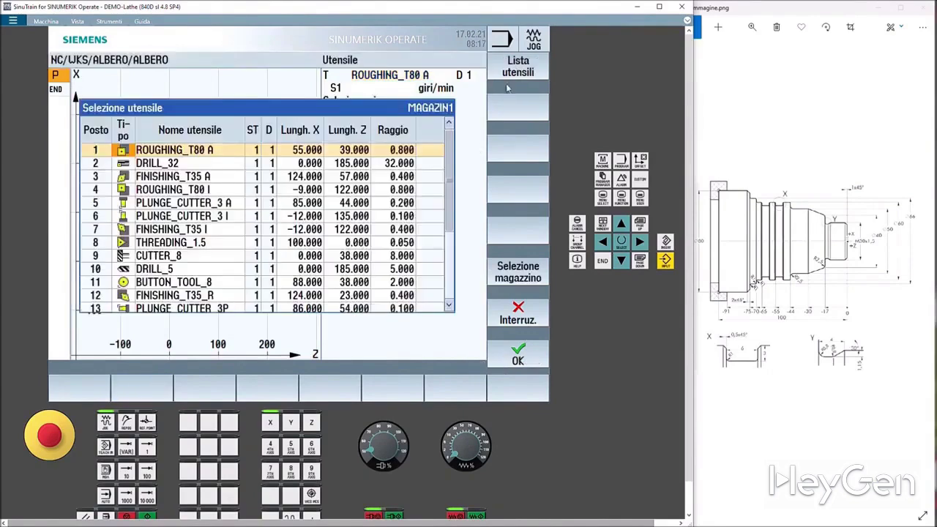
click(221, 149)
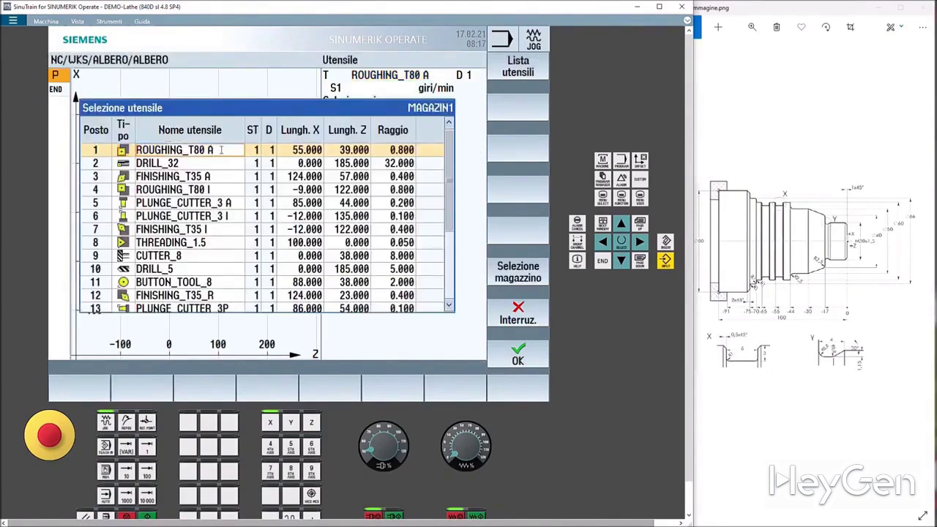
text(CNMG 80)
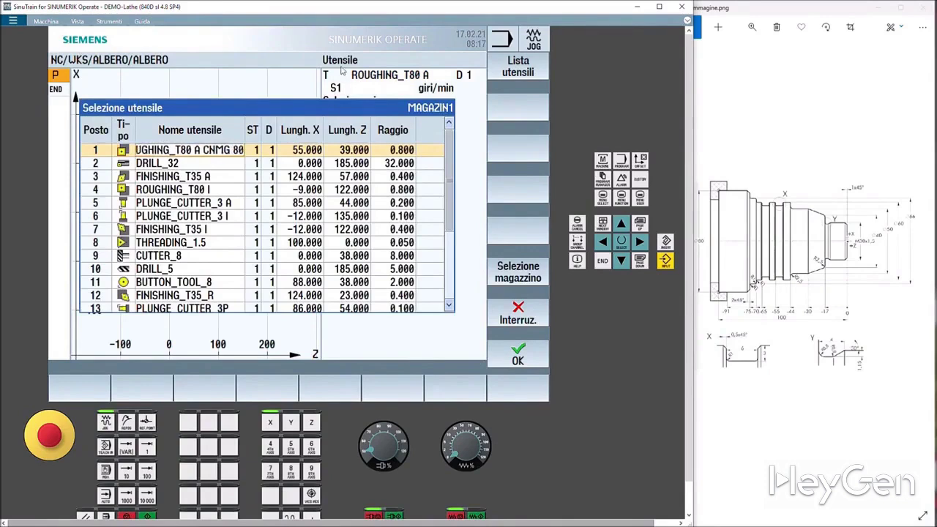
click(208, 167)
click(211, 156)
click(519, 357)
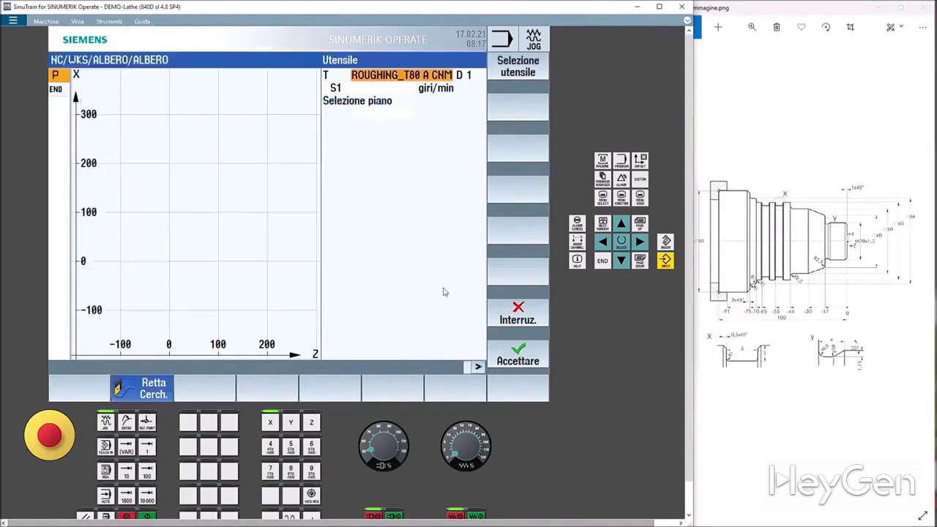
click(395, 81)
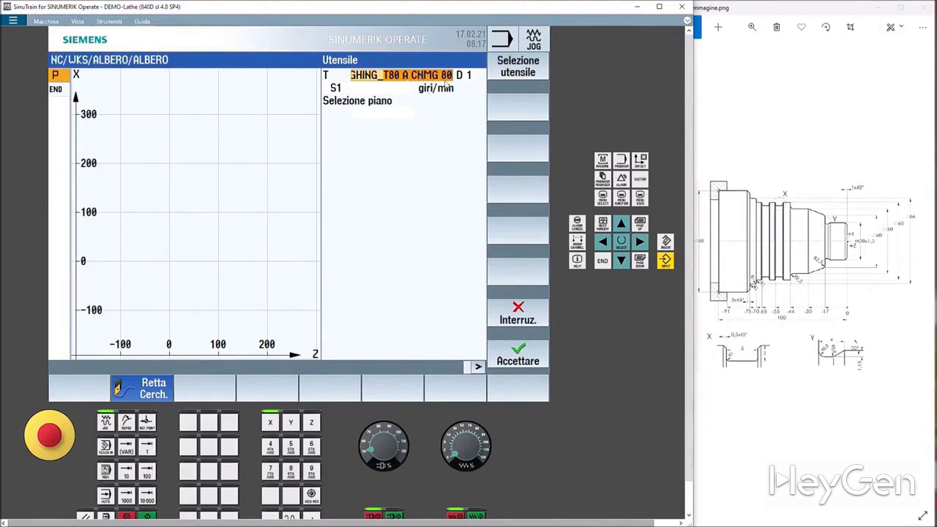
- Switch the tool call's speed to constant cutting speed V1 in m/min and set it to 180
click(368, 85)
click(442, 90)
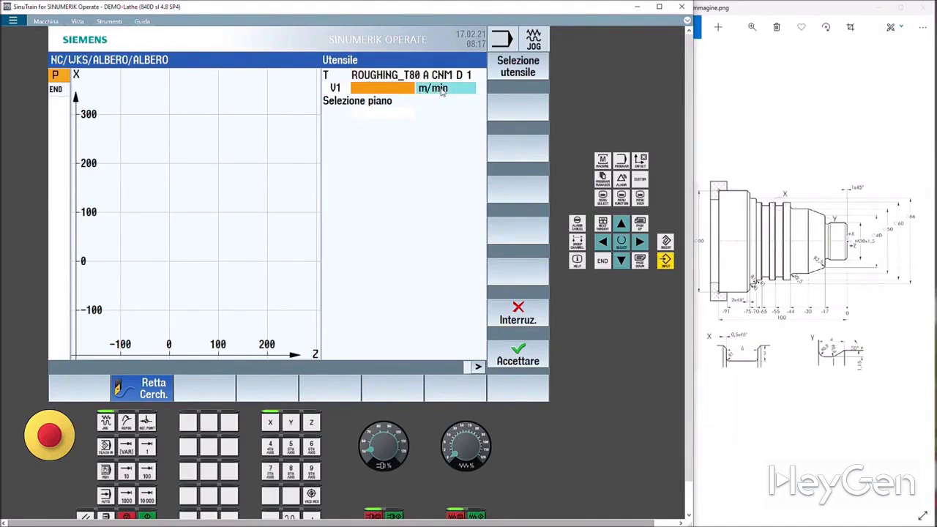
click(444, 93)
click(444, 93)
click(446, 93)
click(447, 93)
click(447, 92)
click(447, 91)
click(371, 87)
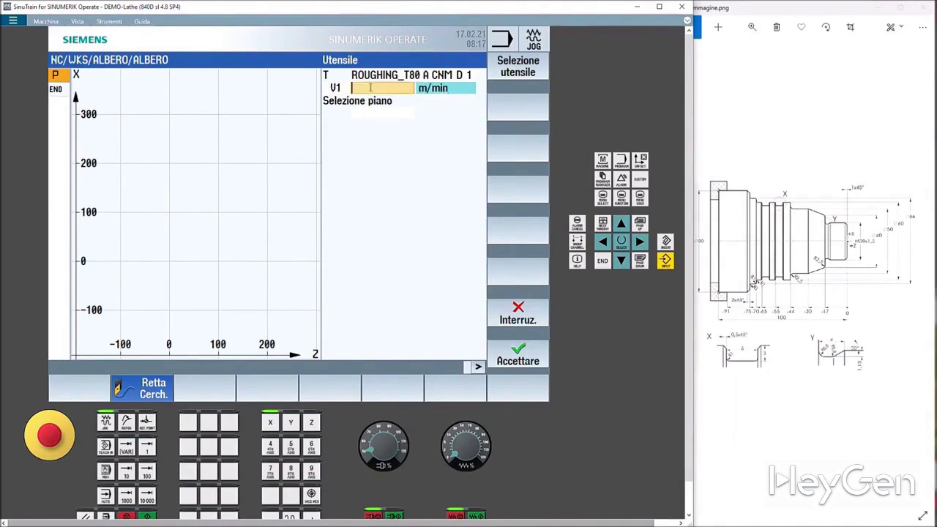
text(180)
- Set the tool call's plane selection to Tornitura and accept the block
click(386, 115)
click(386, 115)
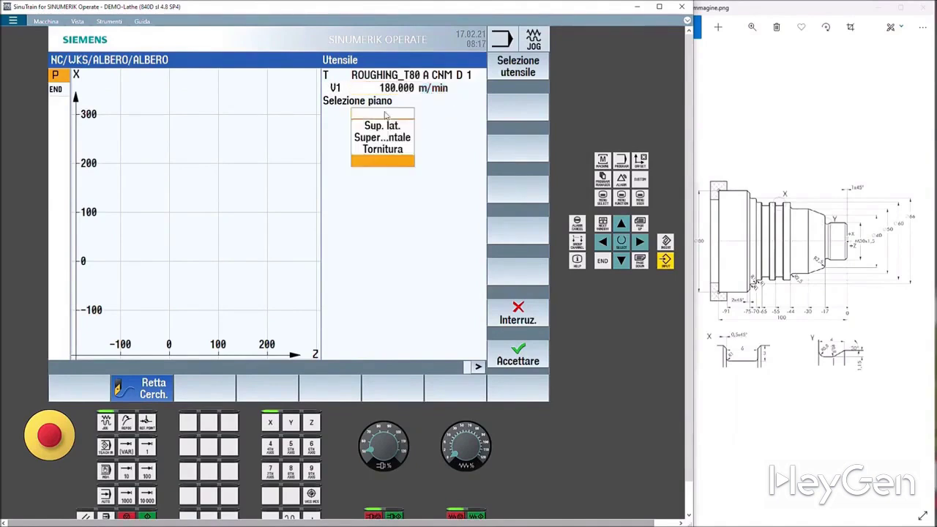
click(384, 151)
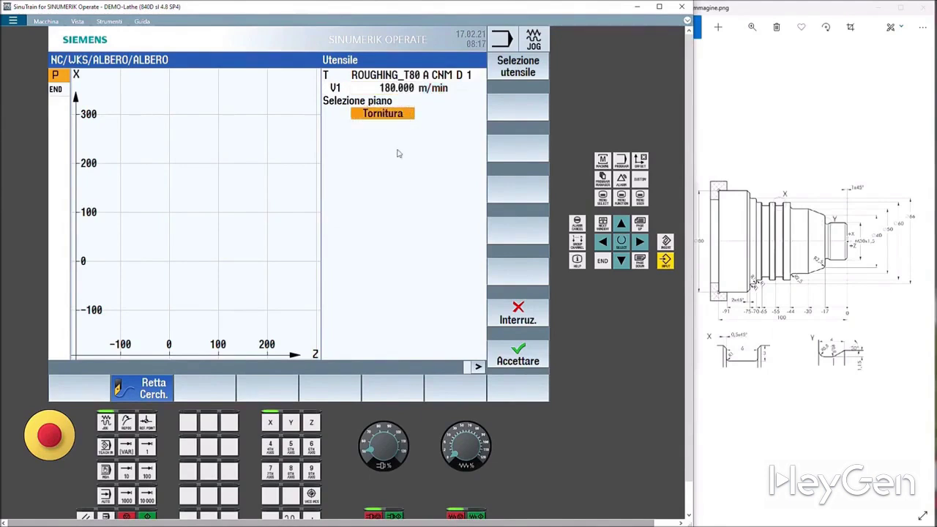
click(518, 361)
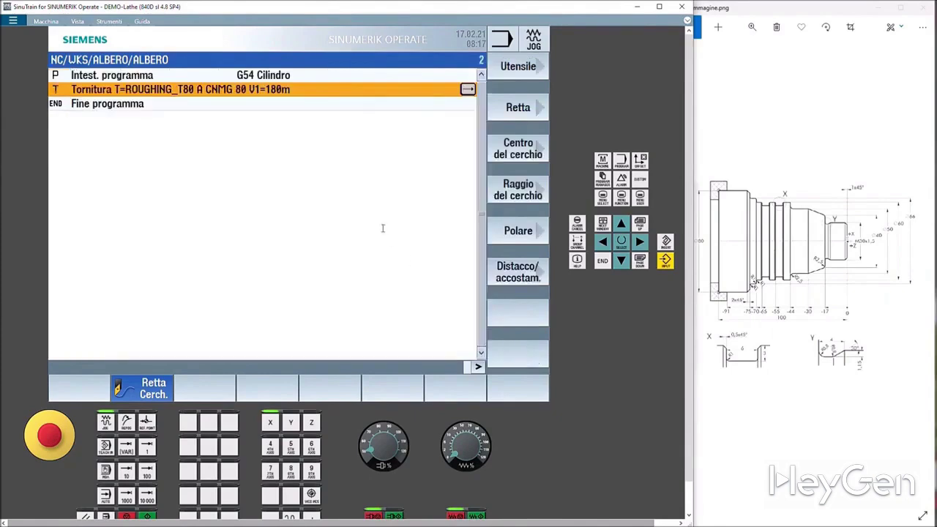
- Add a straight-line (Retta) block in rapid traverse to X 82 and Z 0.3 absolute, leaving Y empty
click(517, 107)
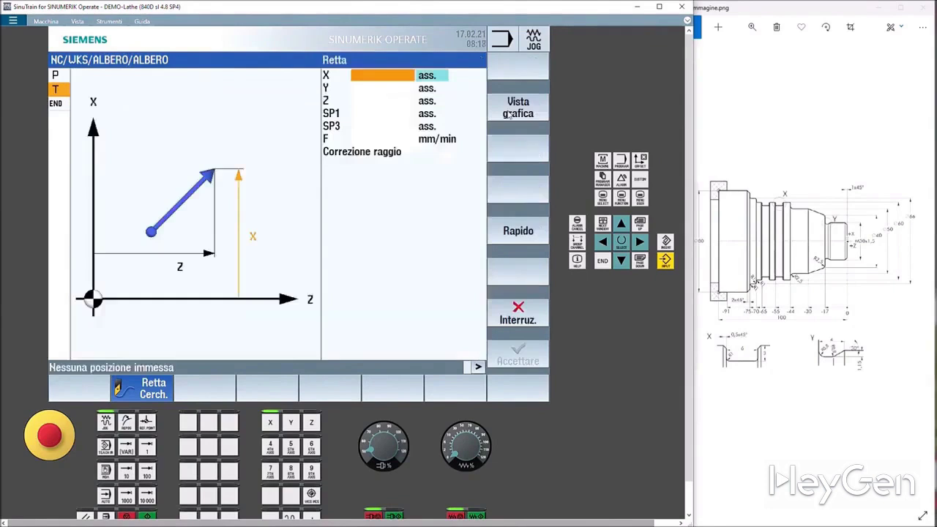
click(397, 76)
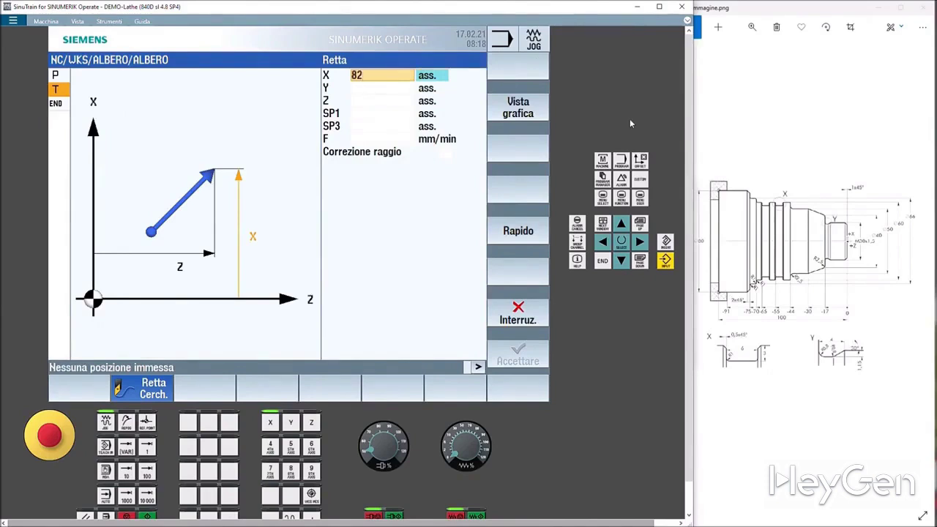
key(Return)
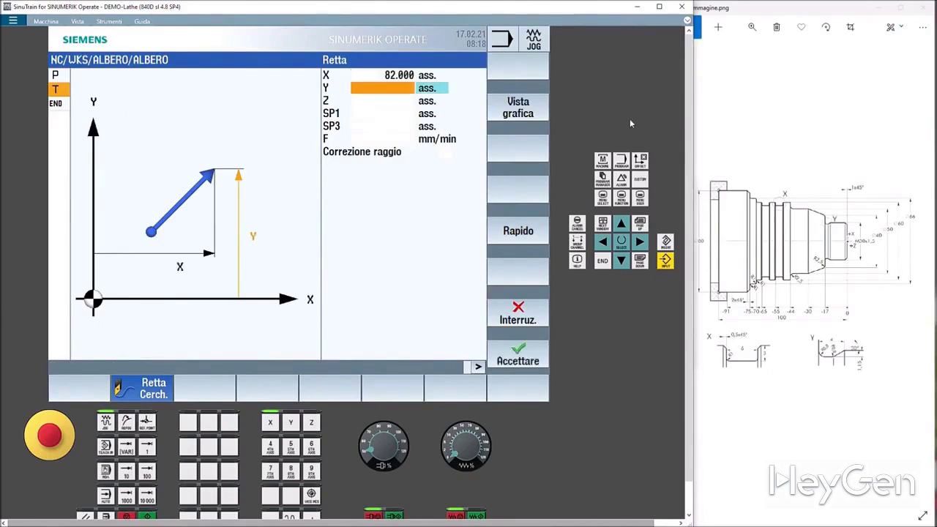
click(377, 101)
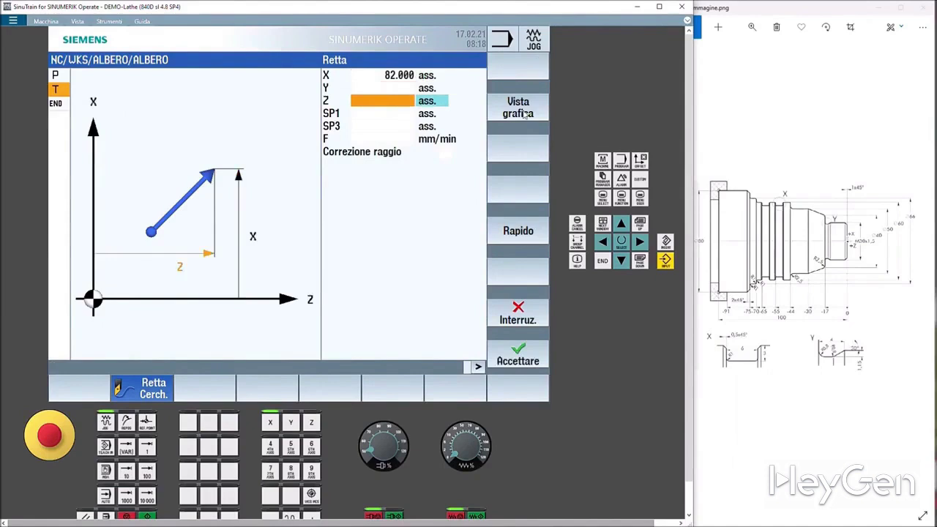
text(0.3)
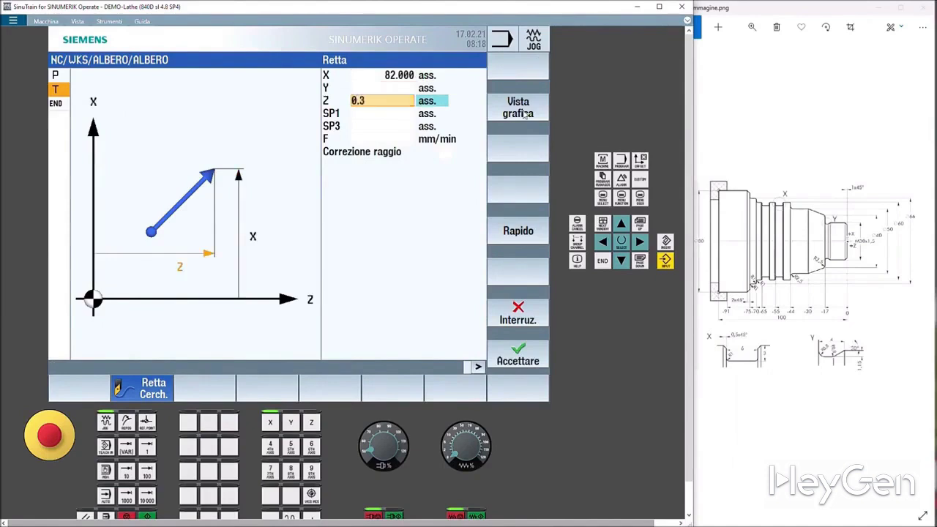
click(380, 139)
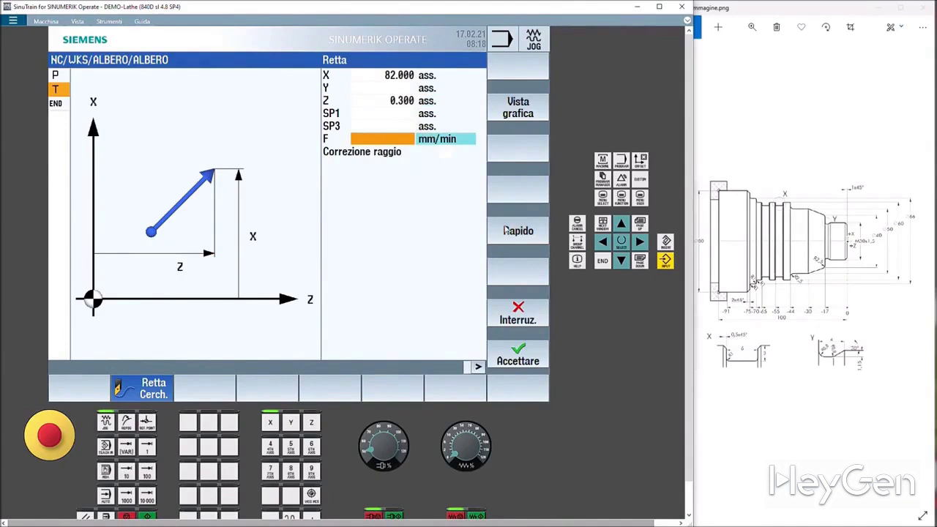
click(518, 232)
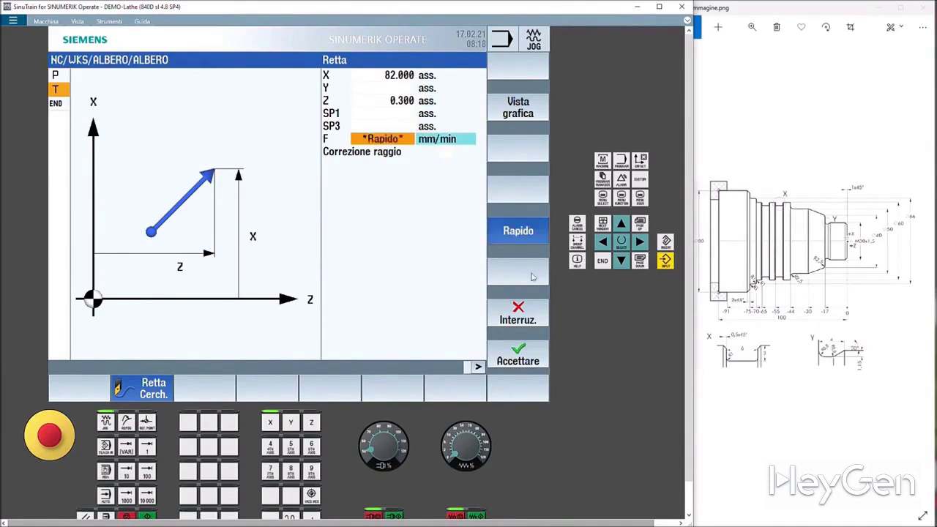
click(528, 347)
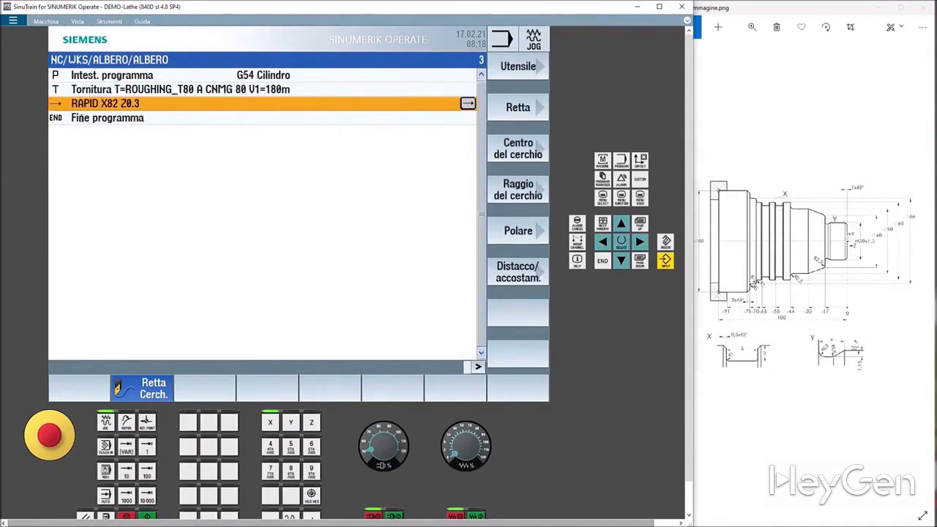
- Add a straight-line (Retta) facing block to X -1.6 absolute with feed F 0.3 mm/min, leaving Y and Z empty
click(518, 107)
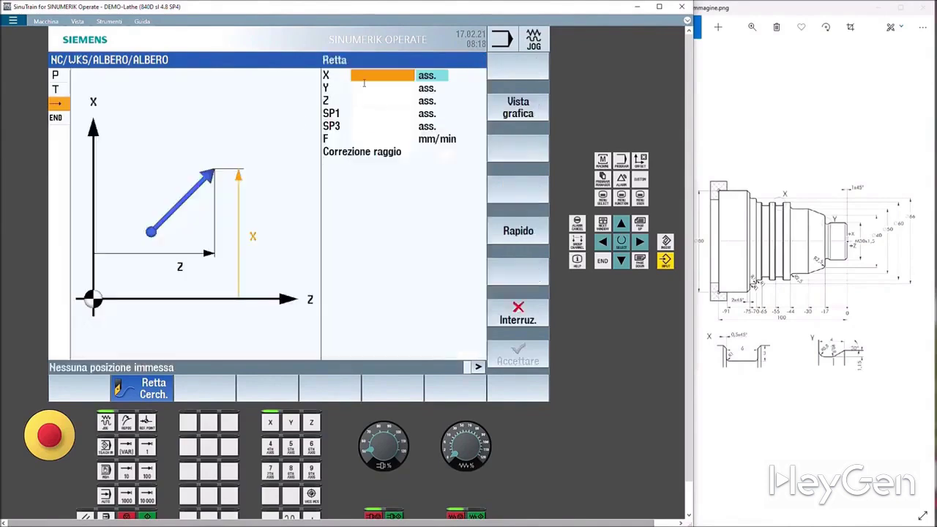
text(-1.)
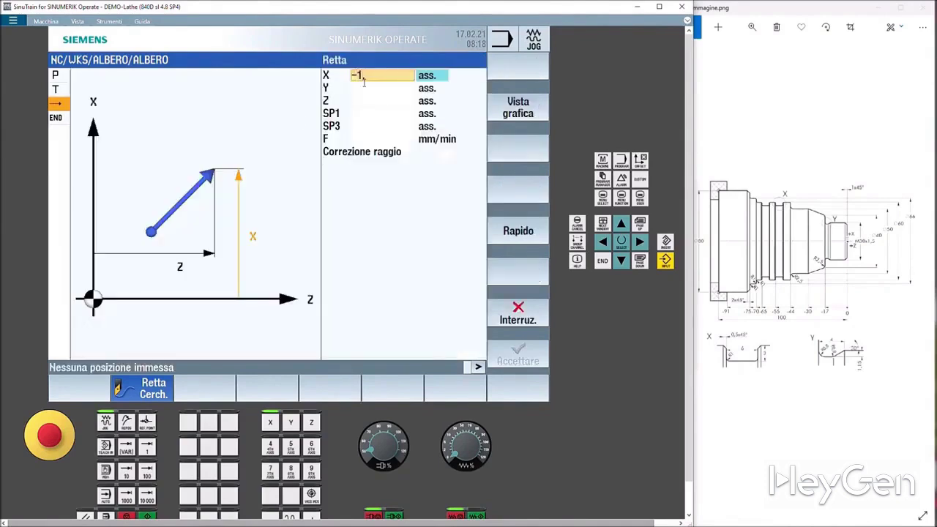
text(9)
text(6)
click(371, 138)
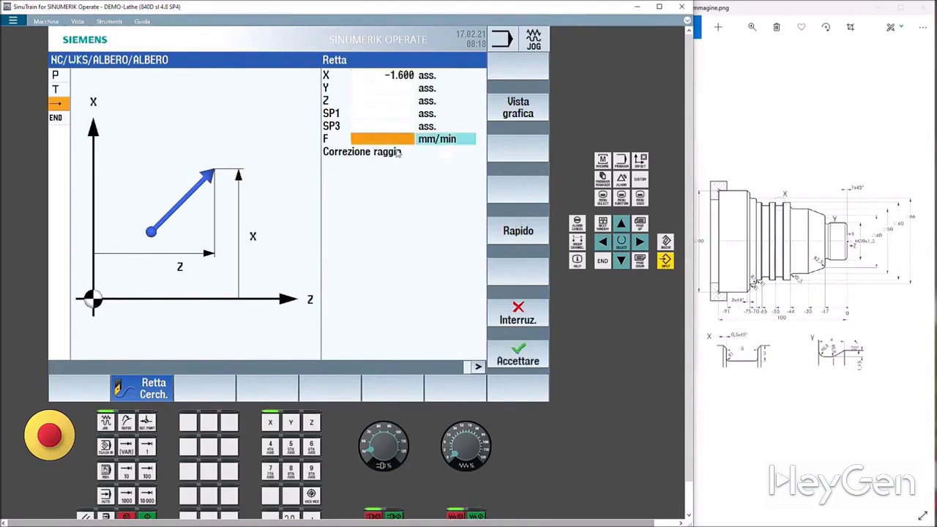
text(0.3)
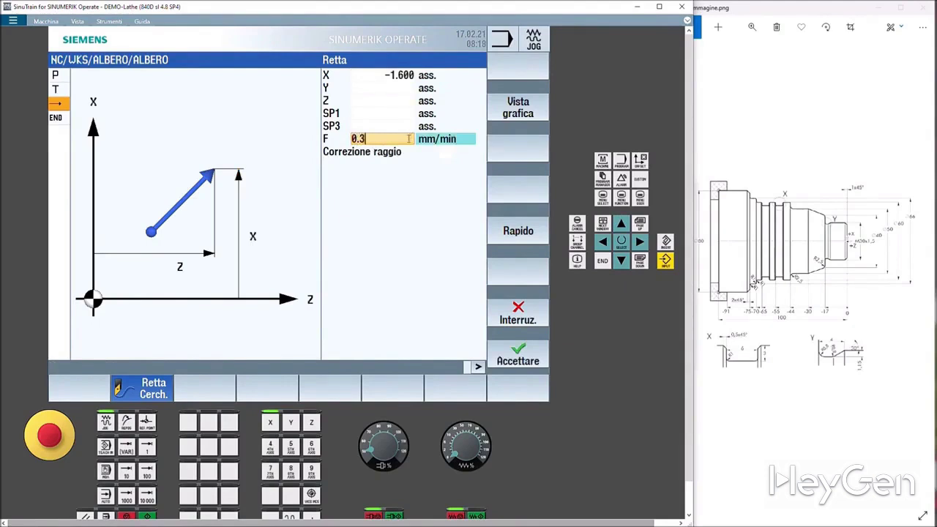
click(521, 354)
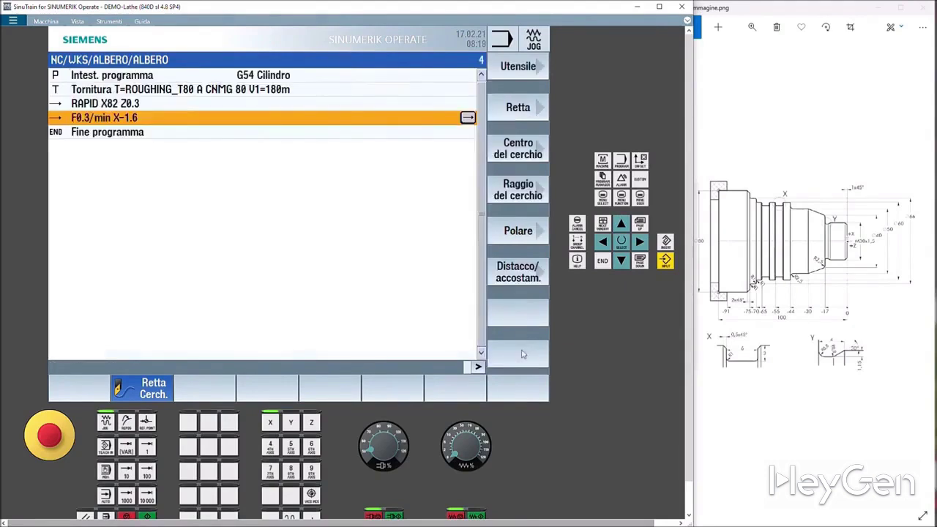
- Add a straight-line block in rapid traverse to Z 1 absolute, leaving the other axes empty
click(514, 111)
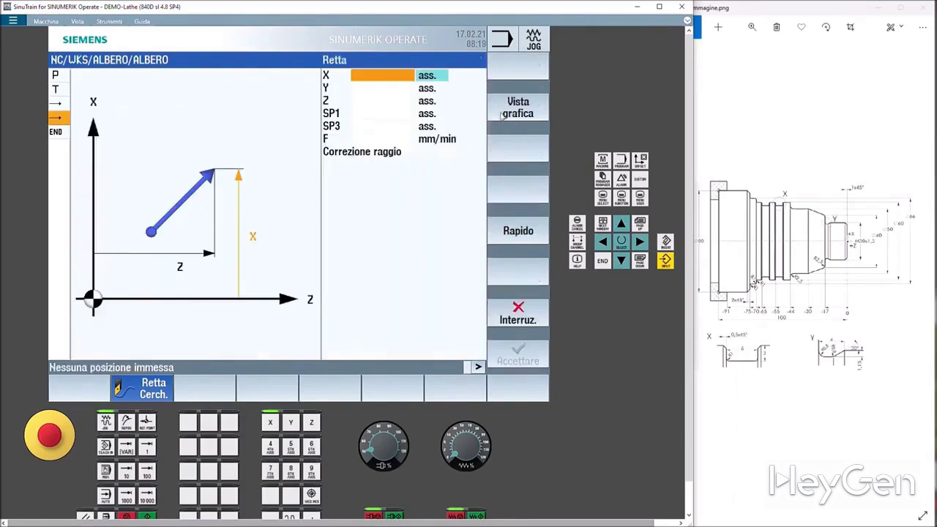
click(364, 101)
text(1)
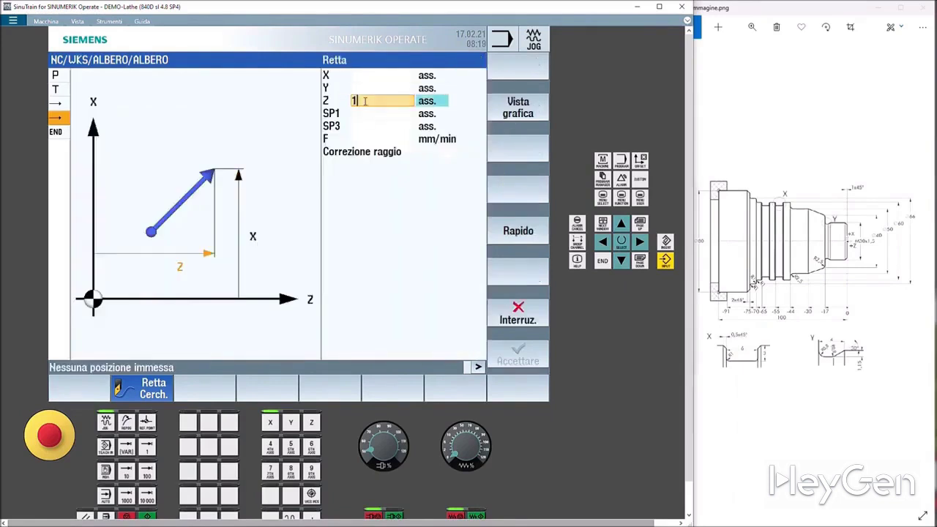
click(495, 227)
click(392, 127)
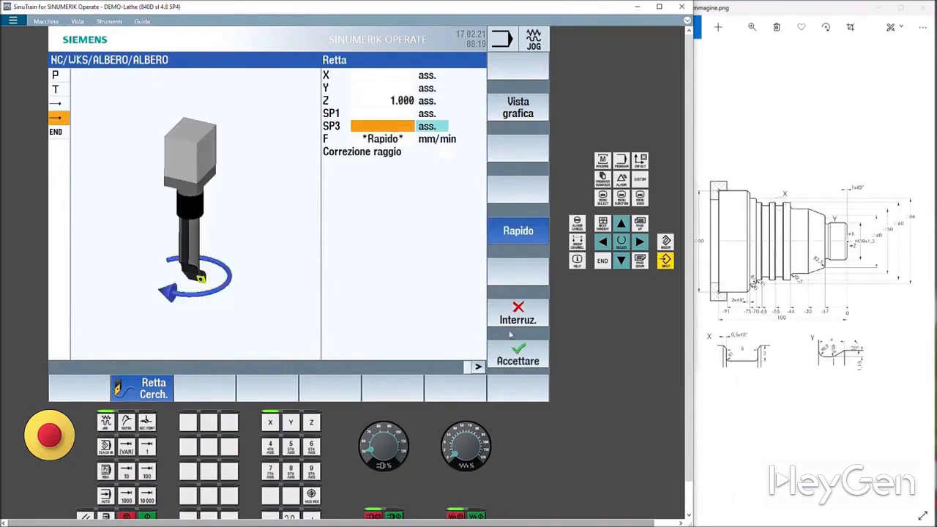
click(525, 361)
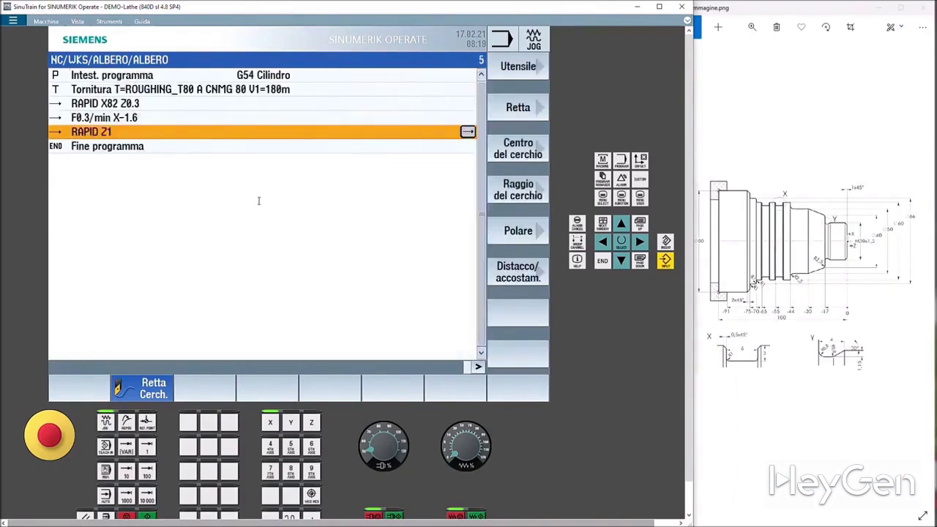
- Add a straight-line block in rapid traverse to X 82 absolute, leaving the other axes empty
click(520, 115)
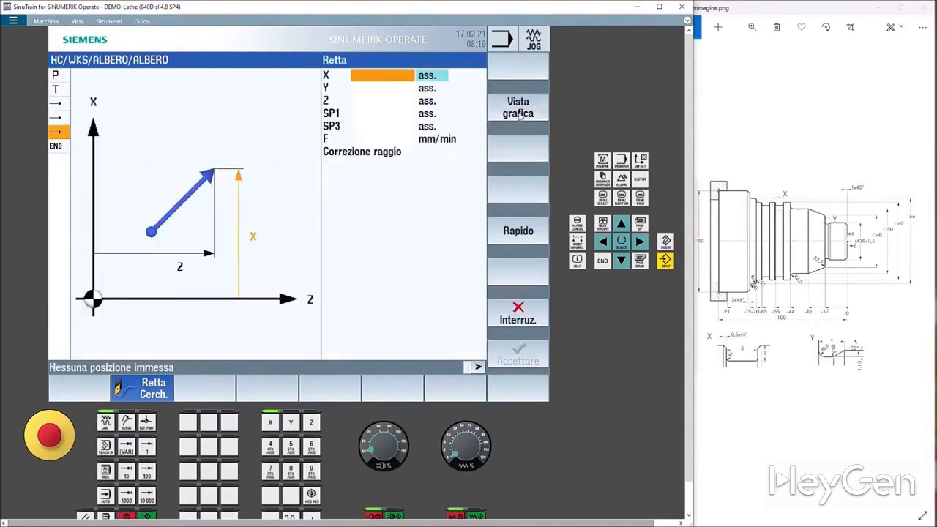
text(82)
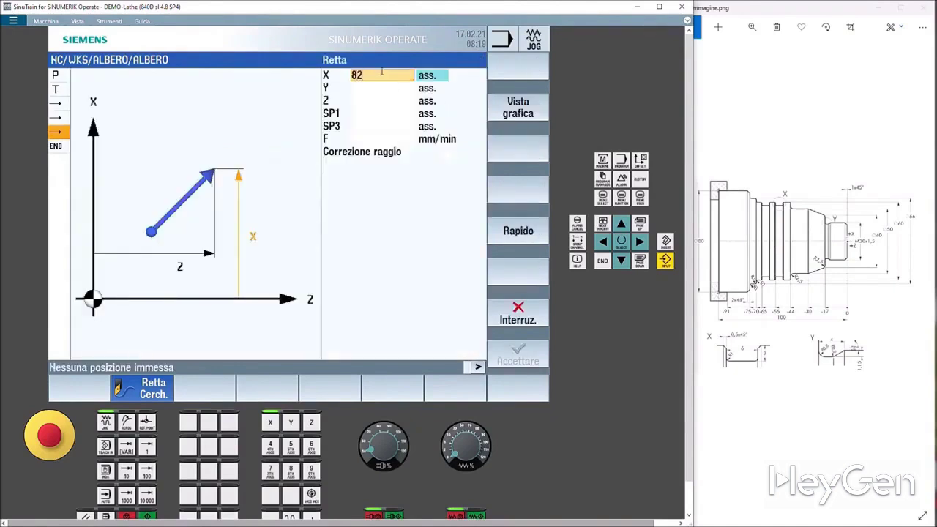
key(Return)
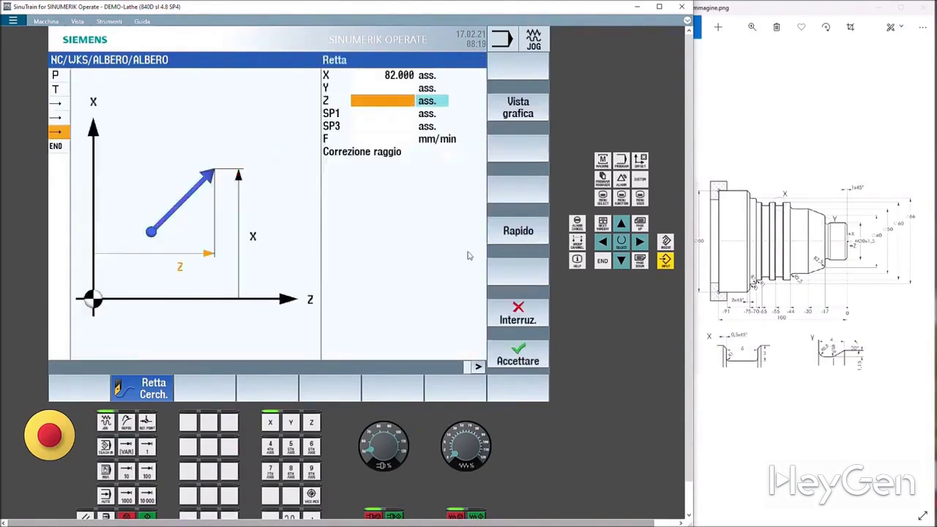
click(518, 233)
click(534, 355)
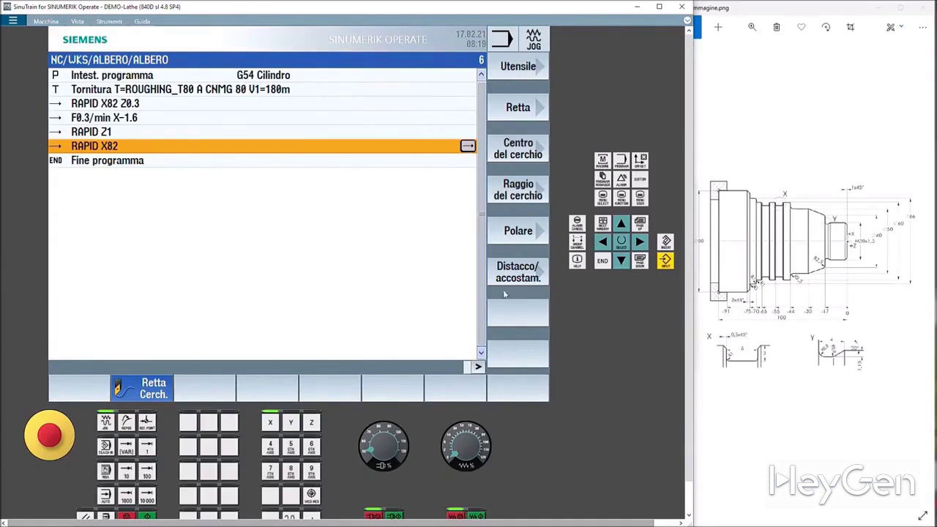
- Add a straight-line block in rapid traverse that retracts the tool to X 120 and Z 200 absolute
click(517, 107)
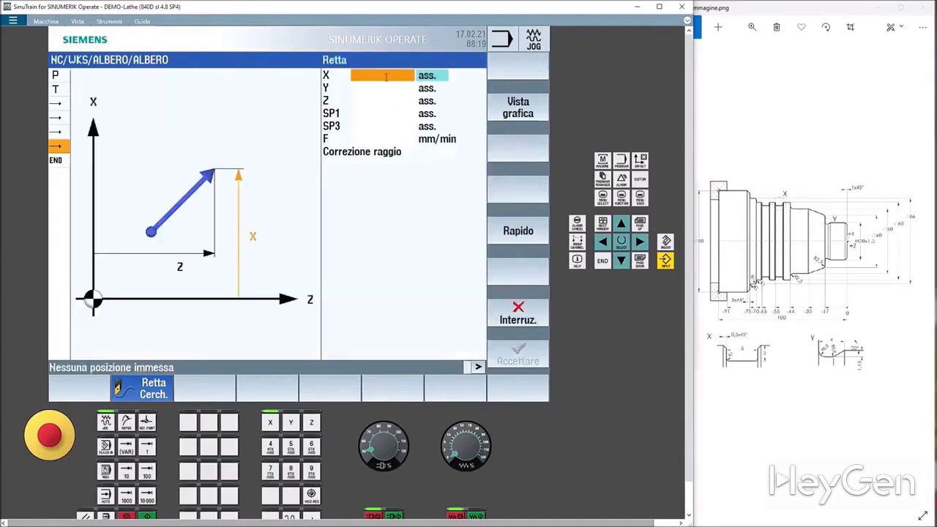
text(120)
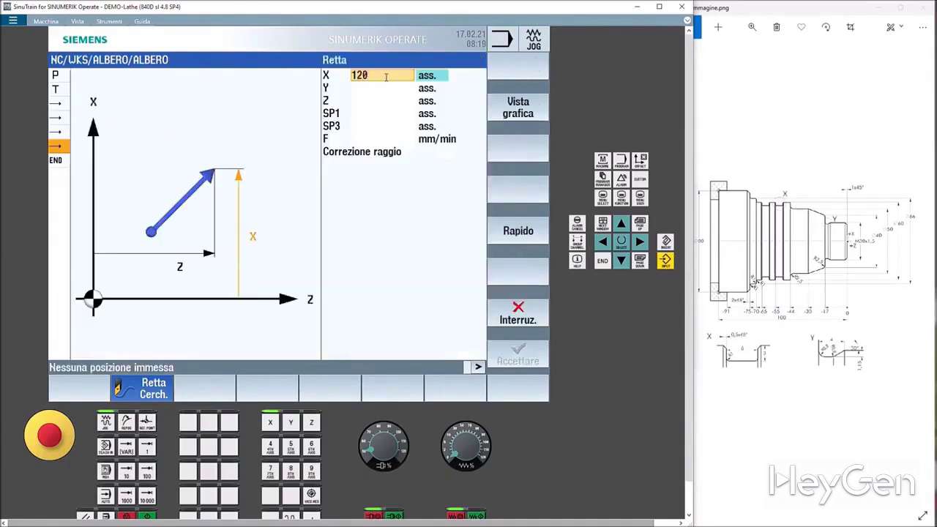
key(Return)
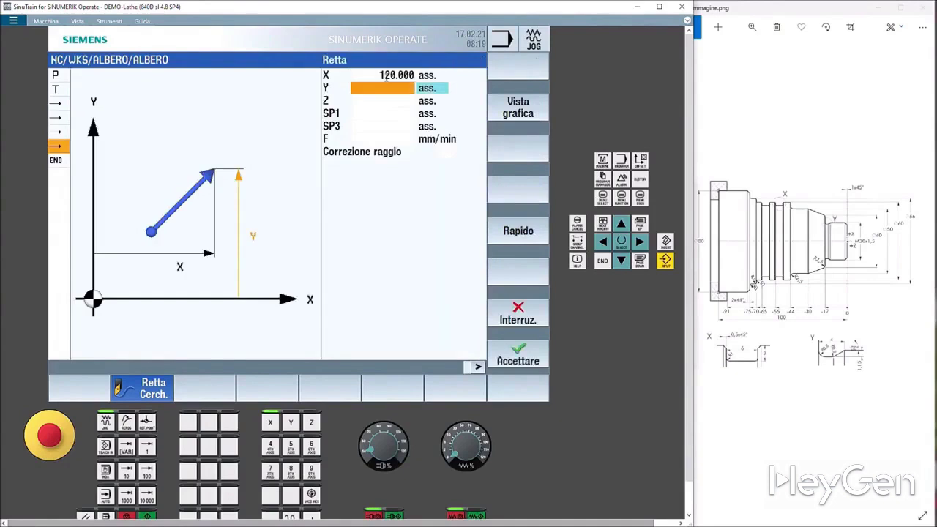
key(Return)
text(200)
key(Return)
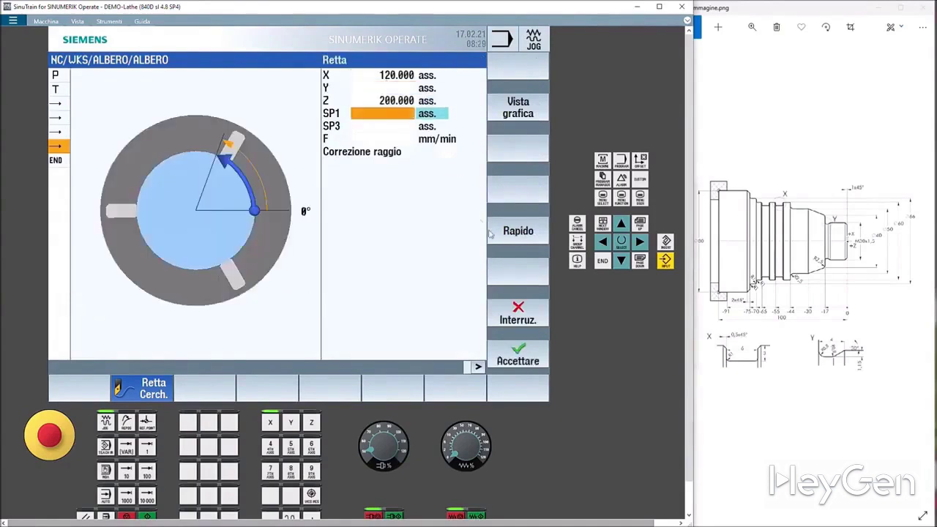
click(502, 233)
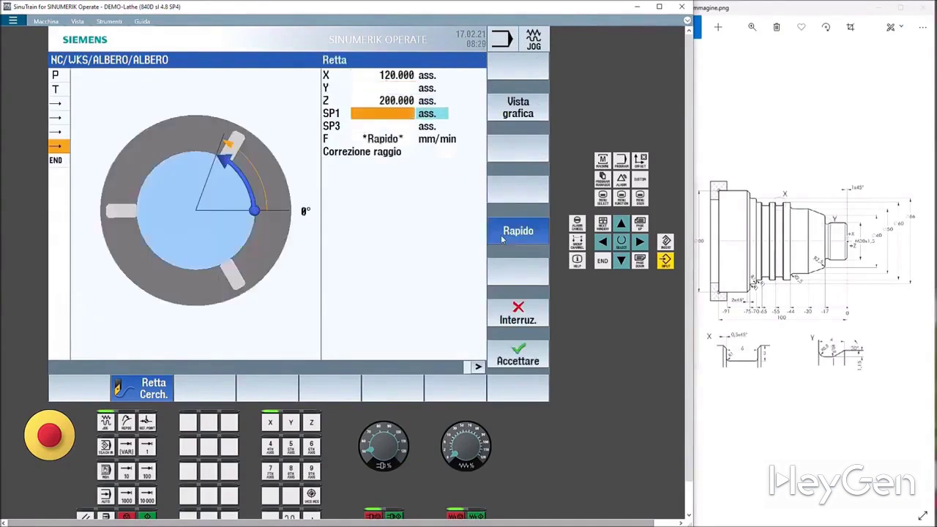
click(517, 357)
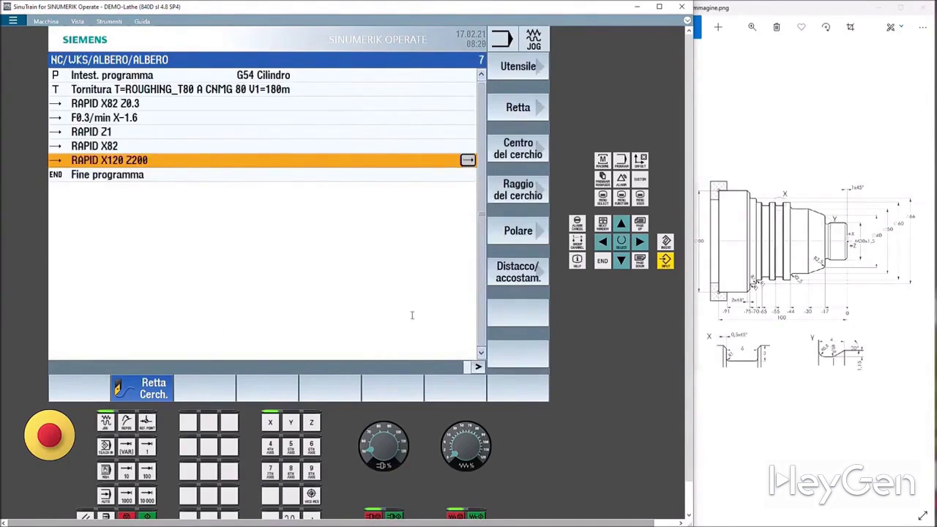
- Simulate the ALBERO program, switch the simulation to the 3D view, and toggle its stop and start
click(476, 368)
click(467, 387)
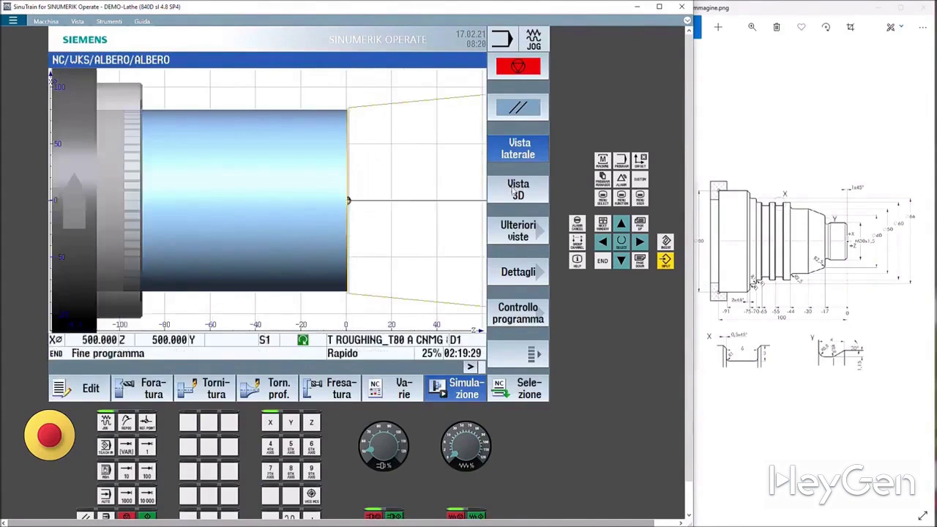
click(517, 190)
click(518, 68)
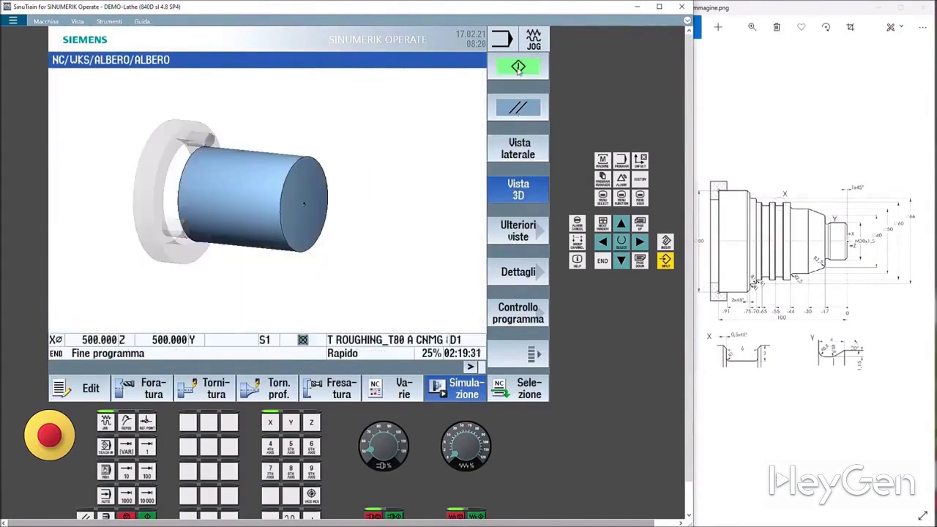
click(518, 68)
click(517, 69)
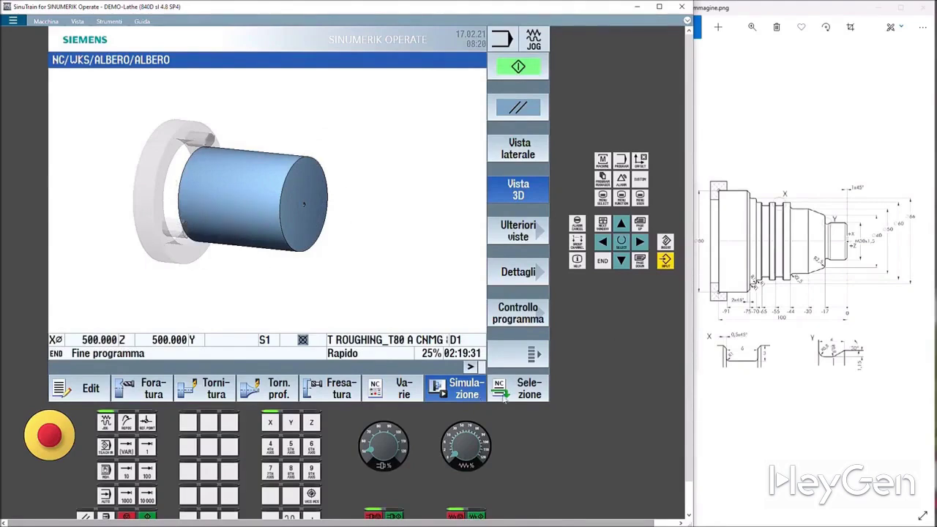
- In the tool list, cycle the spindle rotation direction settings of the first tools, including ROUGHING_T80 A CNMG in place 1
click(603, 184)
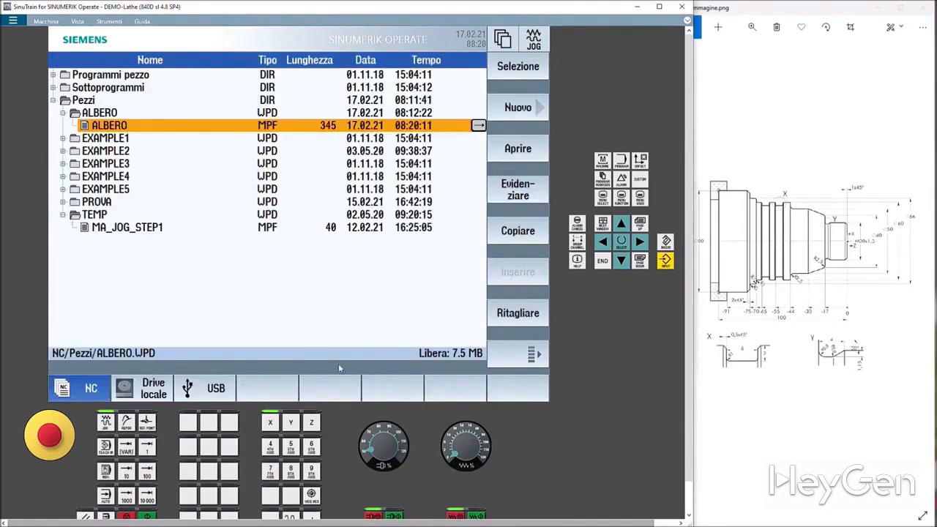
click(604, 162)
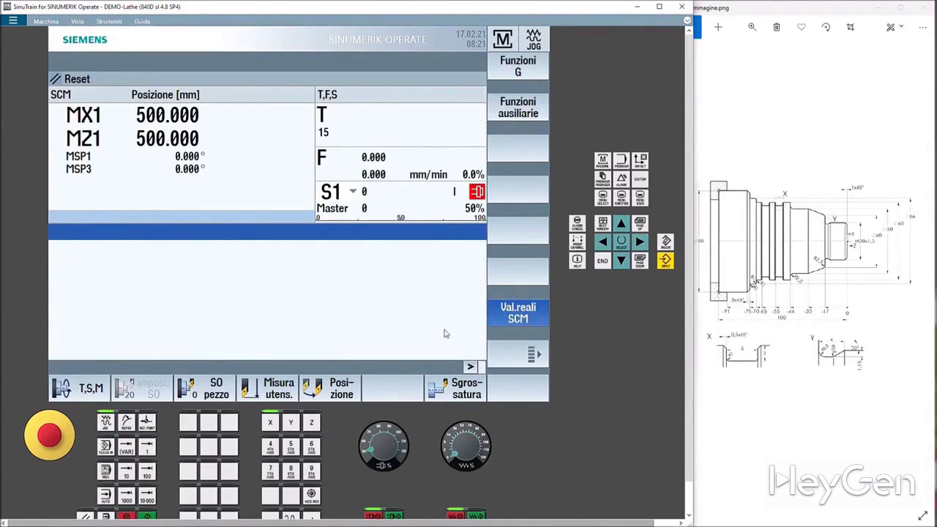
click(603, 199)
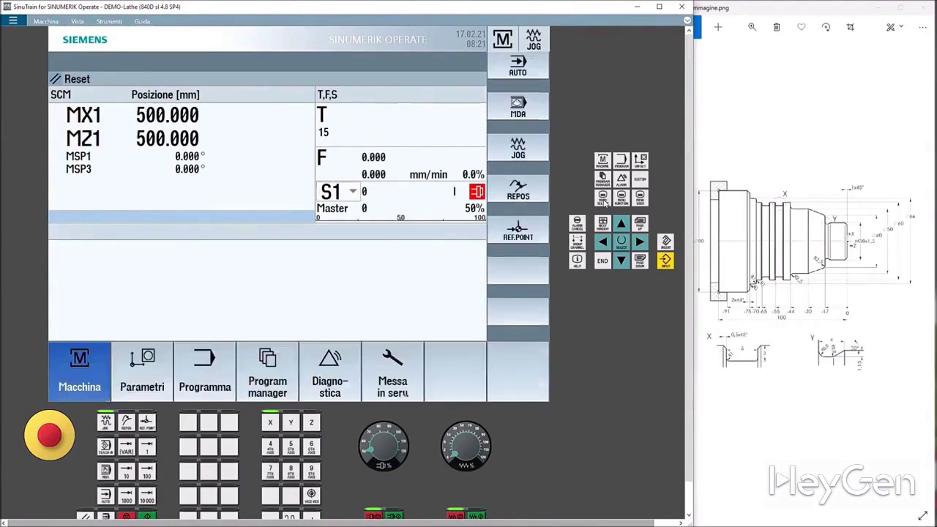
click(143, 379)
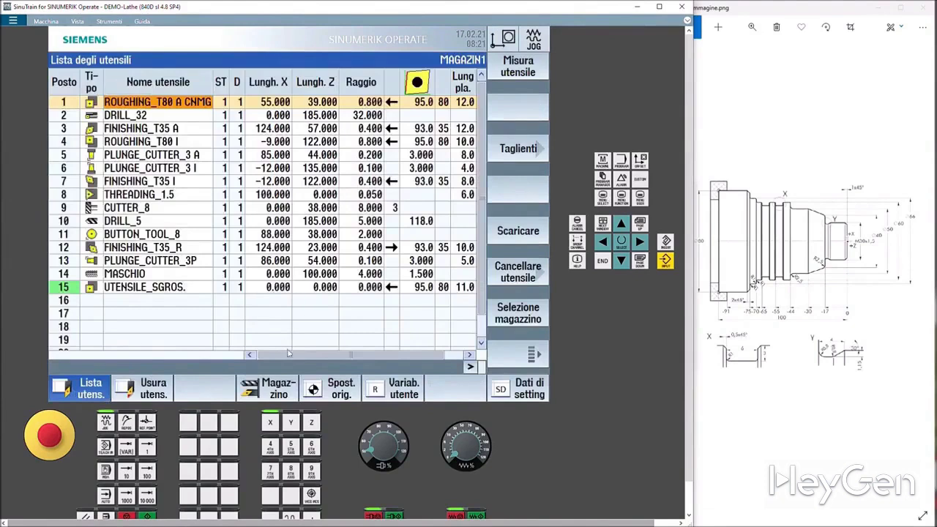
drag(289, 354, 342, 355)
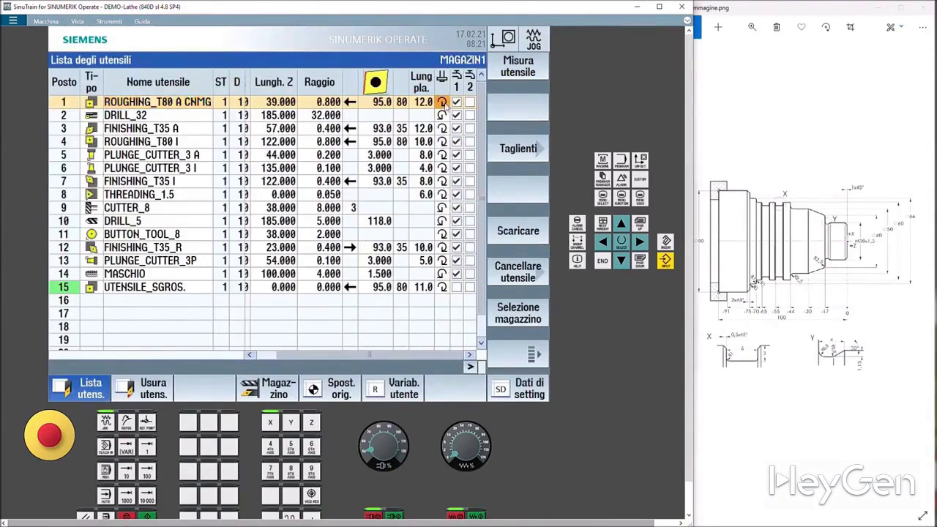
click(442, 115)
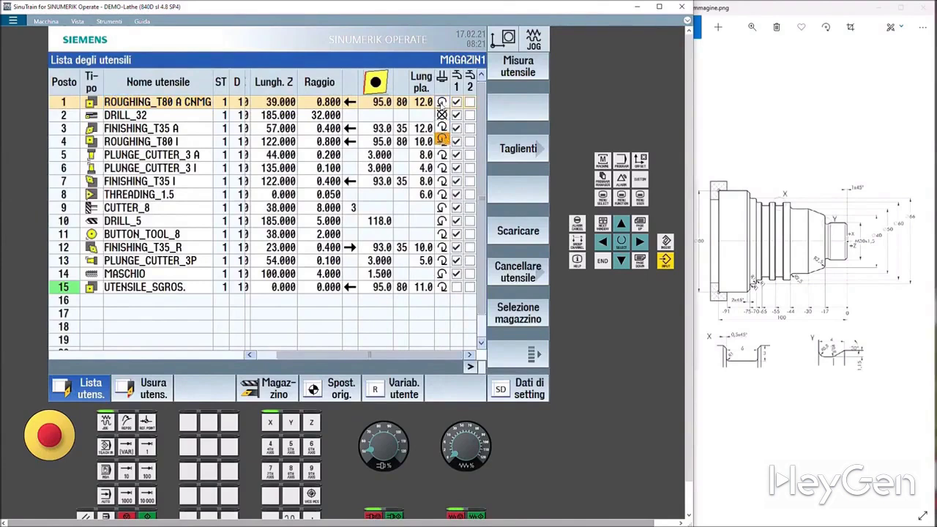
click(442, 103)
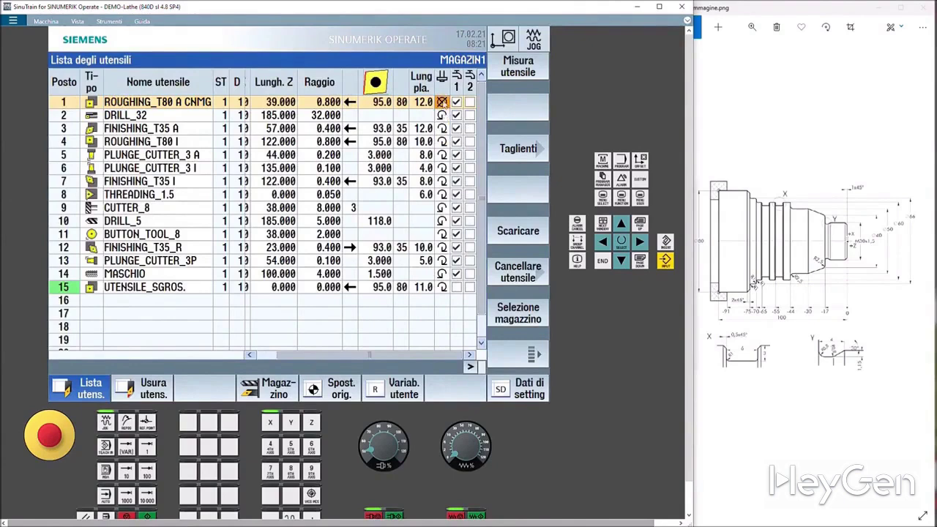
click(443, 115)
click(443, 128)
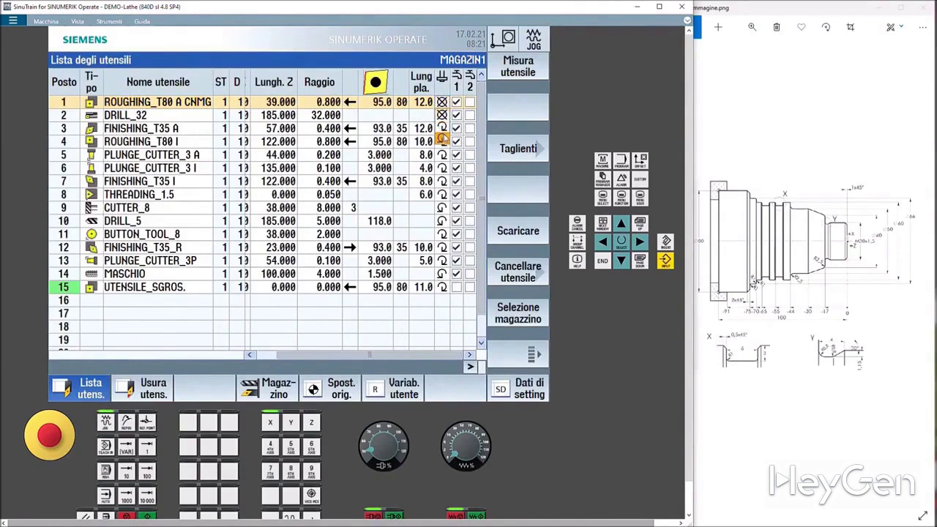
click(442, 103)
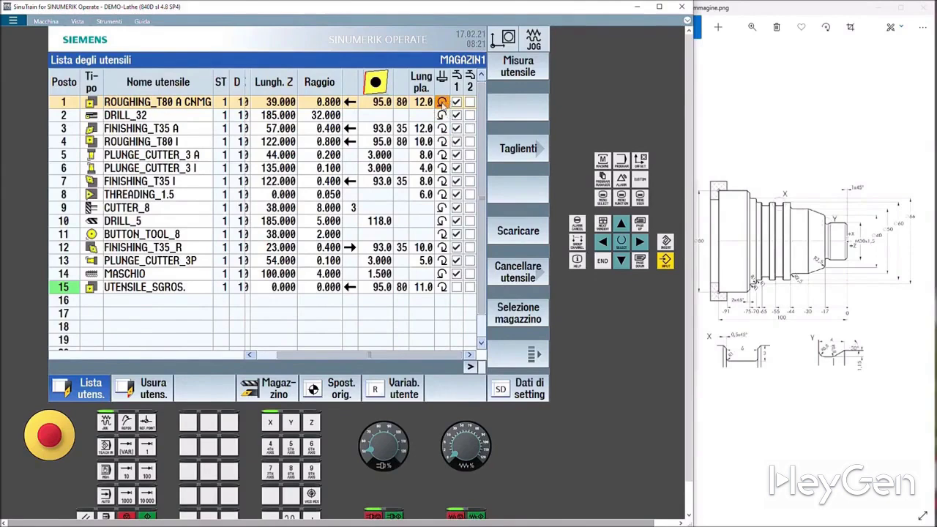
click(443, 128)
- Reopen the ALBERO program from the program manager and run its simulation
click(603, 179)
double_click(387, 129)
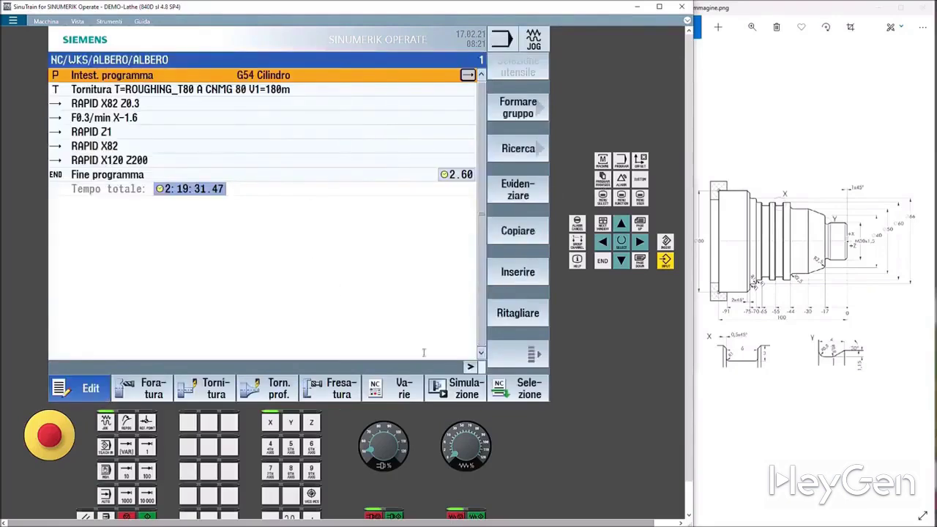
click(457, 393)
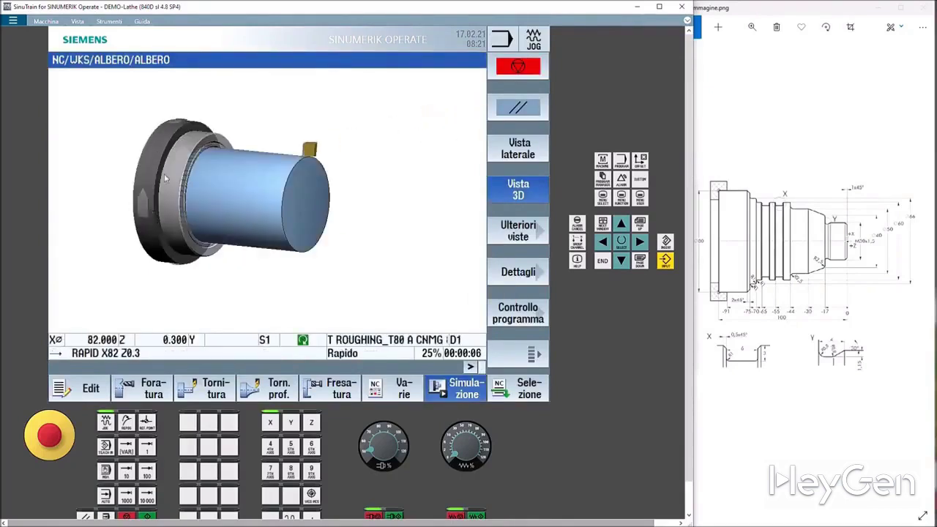
- Check the tool list in the parameters area, reopen the ALBERO program and run its simulation again
click(603, 161)
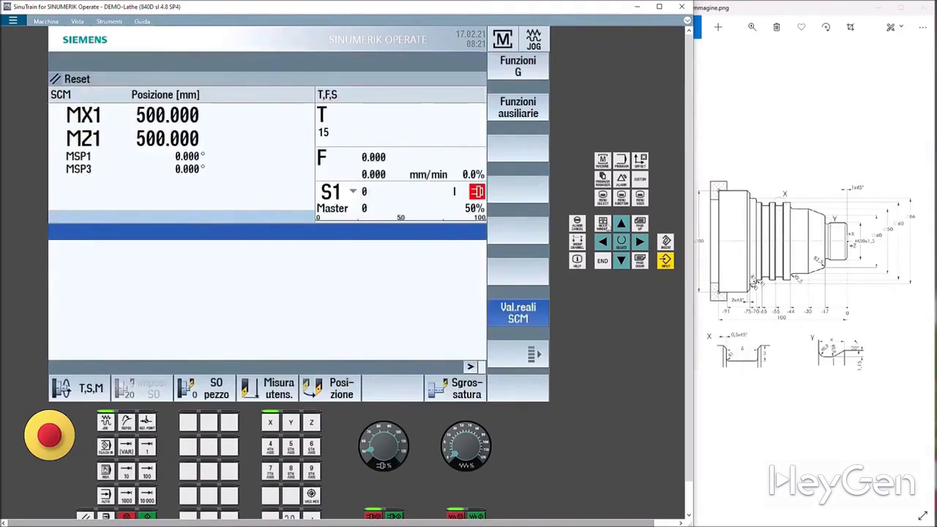
click(605, 199)
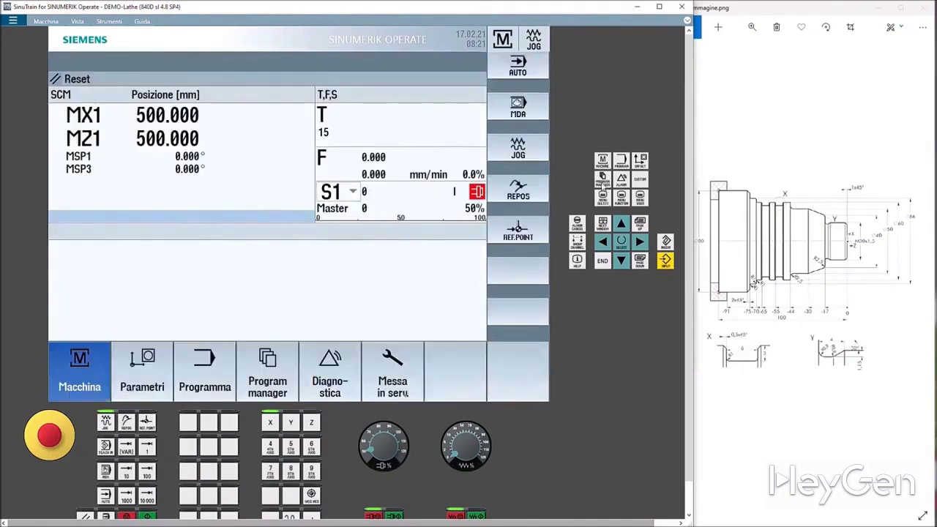
click(146, 382)
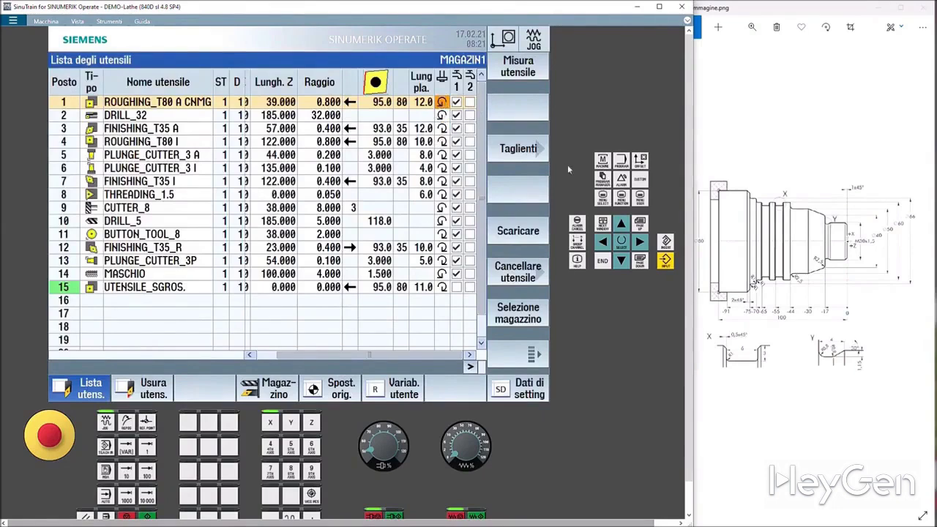
click(601, 182)
double_click(109, 126)
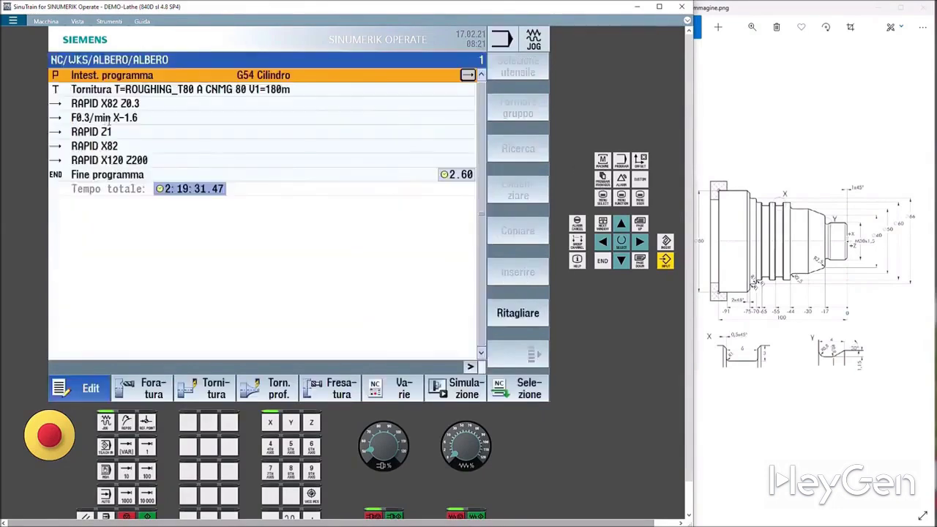
click(451, 381)
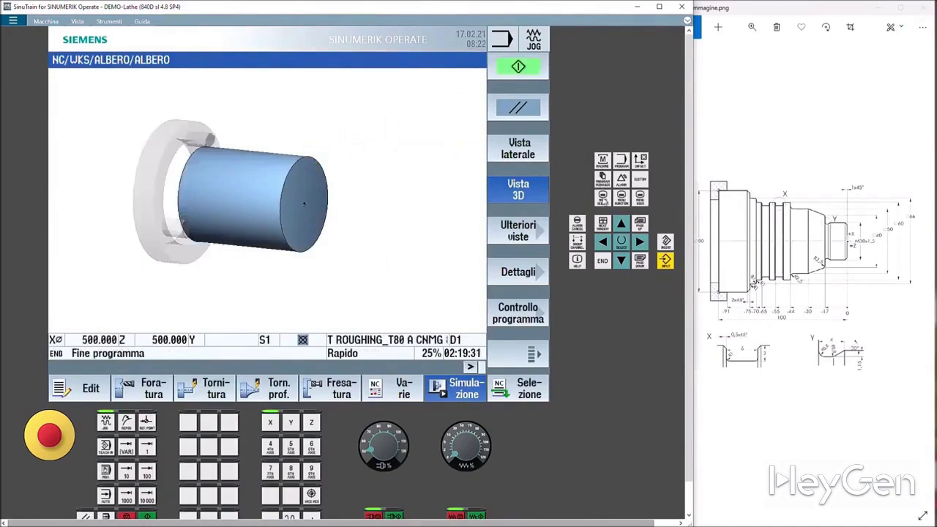
- Review the spindle rotation directions in the tool list once more and return to the ALBERO program editor
click(603, 159)
click(604, 199)
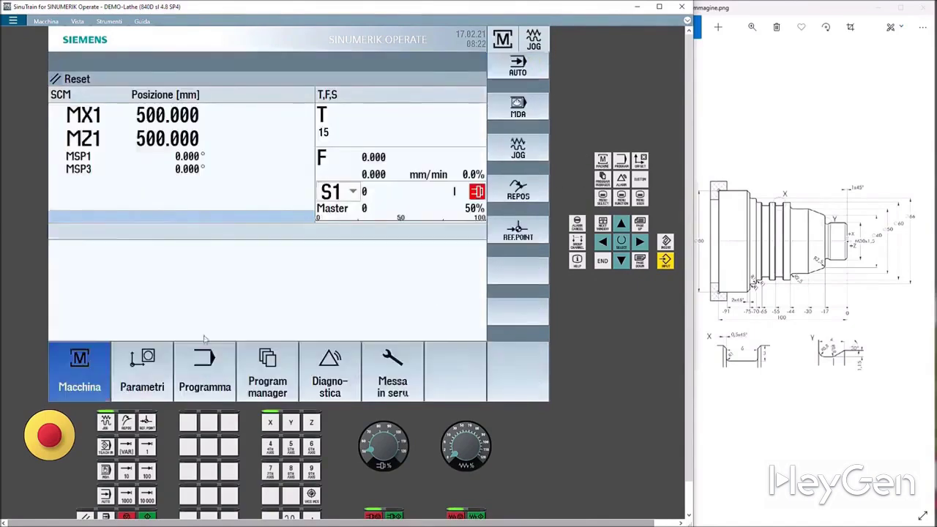
click(140, 371)
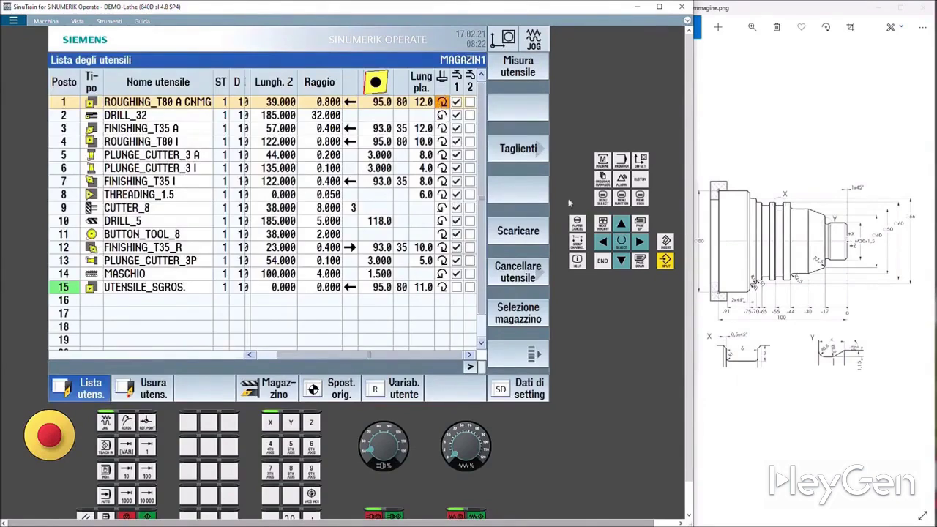
click(602, 180)
double_click(129, 128)
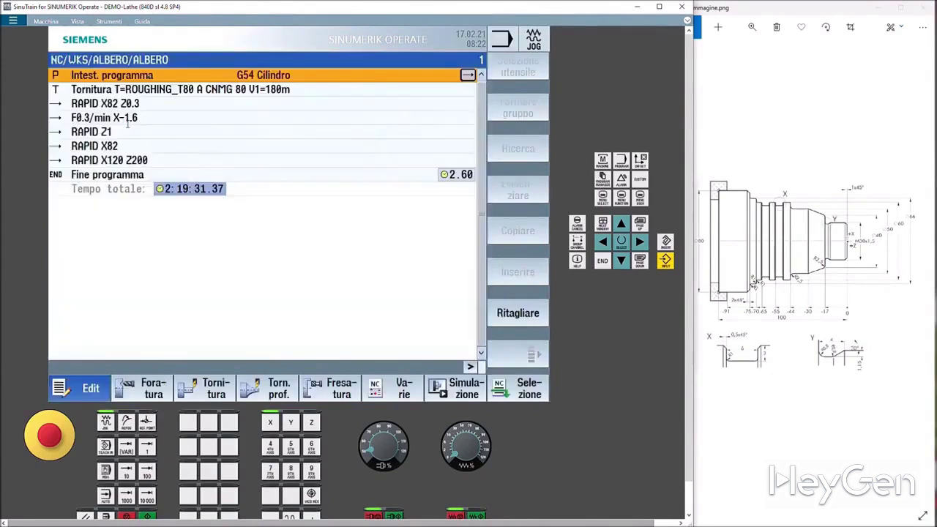
click(200, 161)
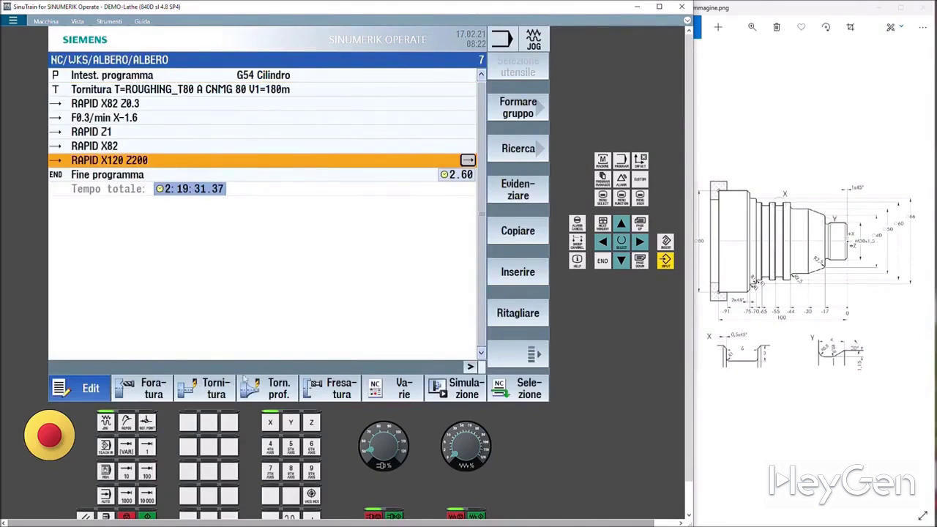
click(205, 390)
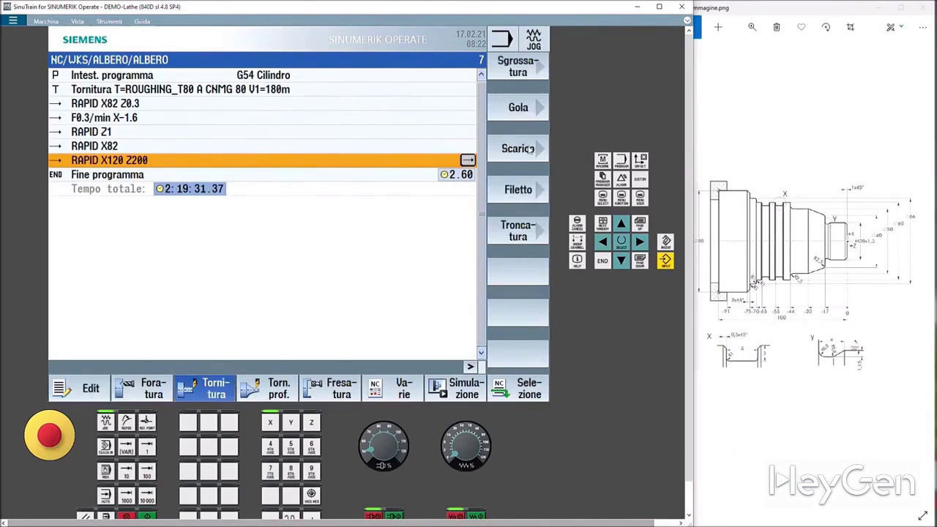
click(524, 74)
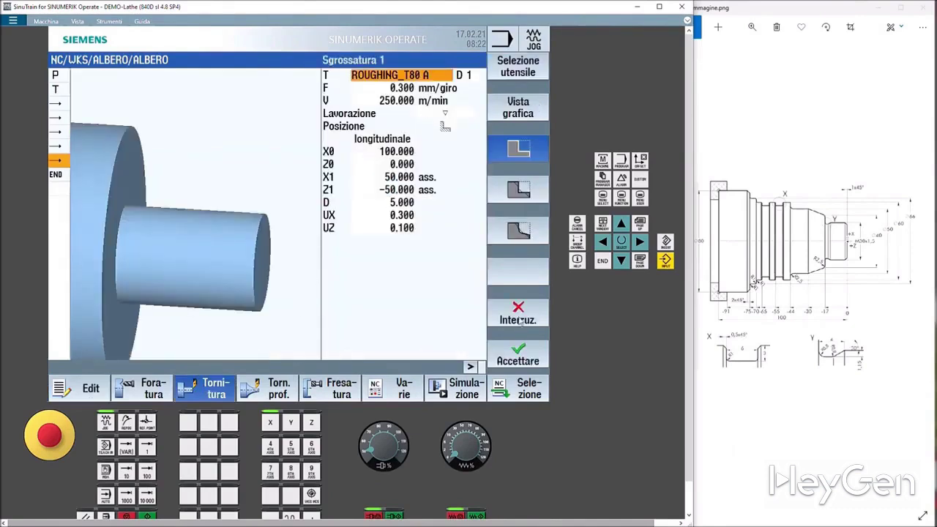
click(518, 321)
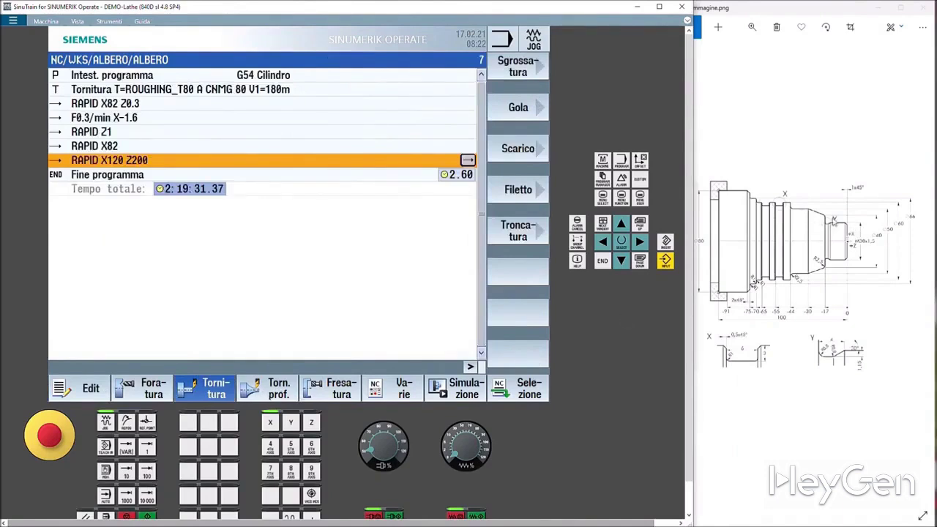
- Create a new turning contour named PROFILO after the RAPID X120 Z200 block
click(272, 393)
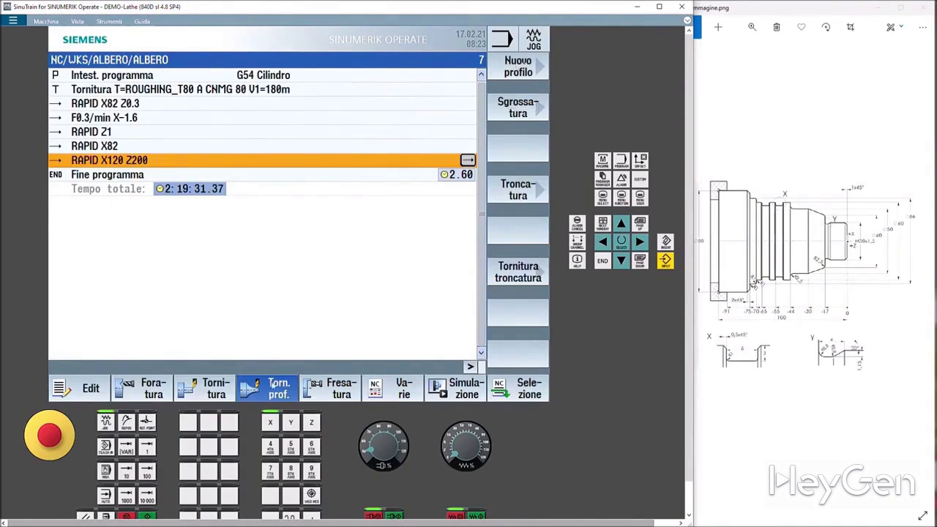
click(529, 71)
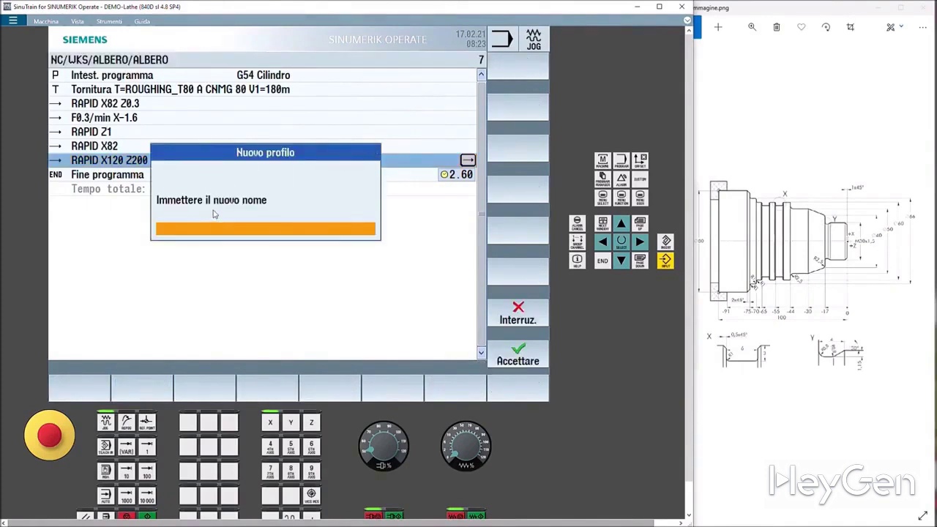
text(pROFILO)
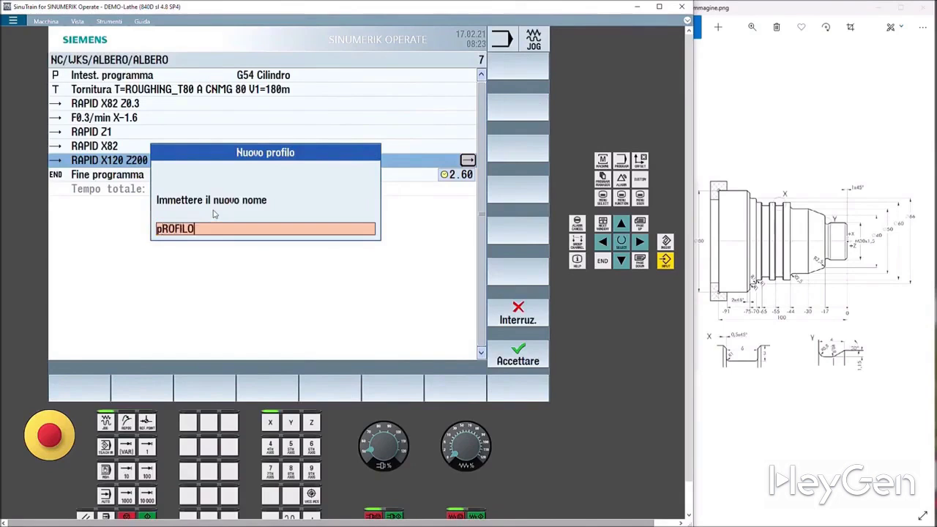
key(BackSpace)
key(BackSpace)
key(BackSpace)
key(BackSpace)
key(BackSpace)
key(BackSpace)
key(BackSpace)
text(PROFILO)
click(519, 362)
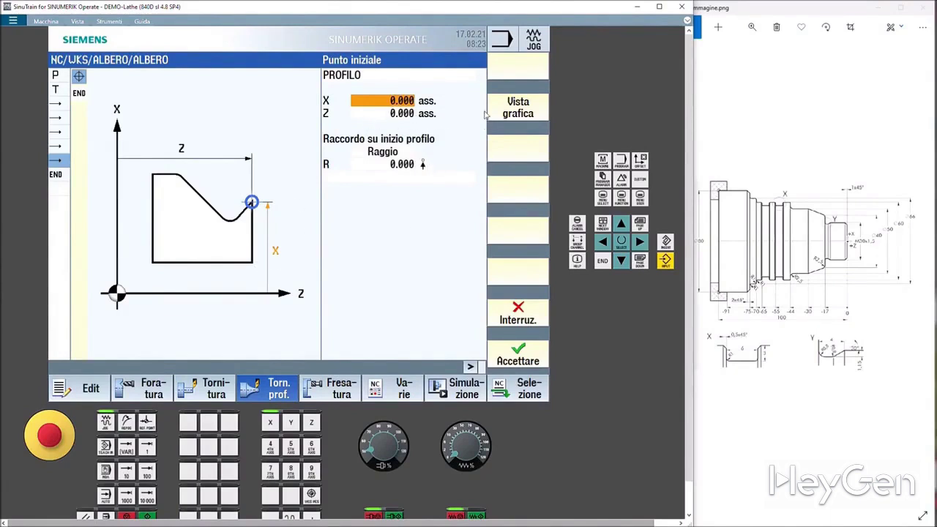
- Toggle the graphic view of the contour's starting point, compare it with the drawing, and discard the PROFILO contour
click(519, 108)
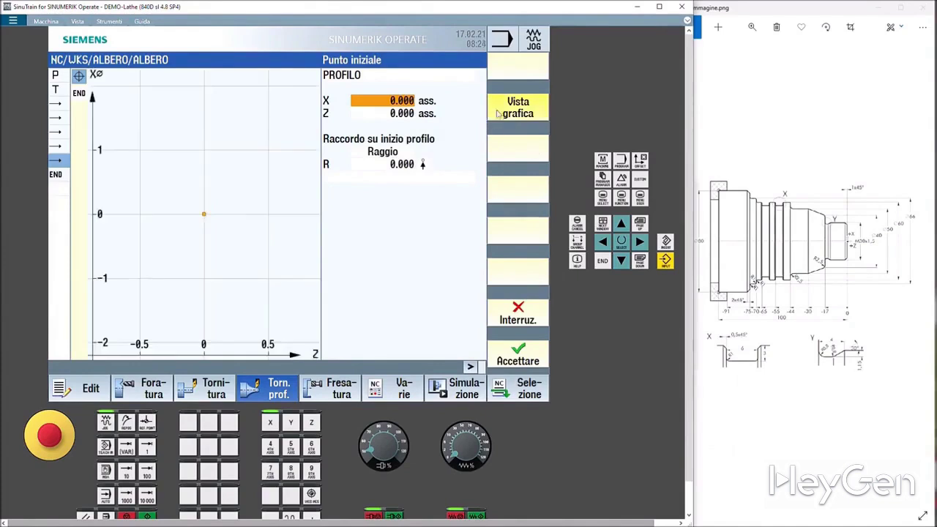
click(518, 111)
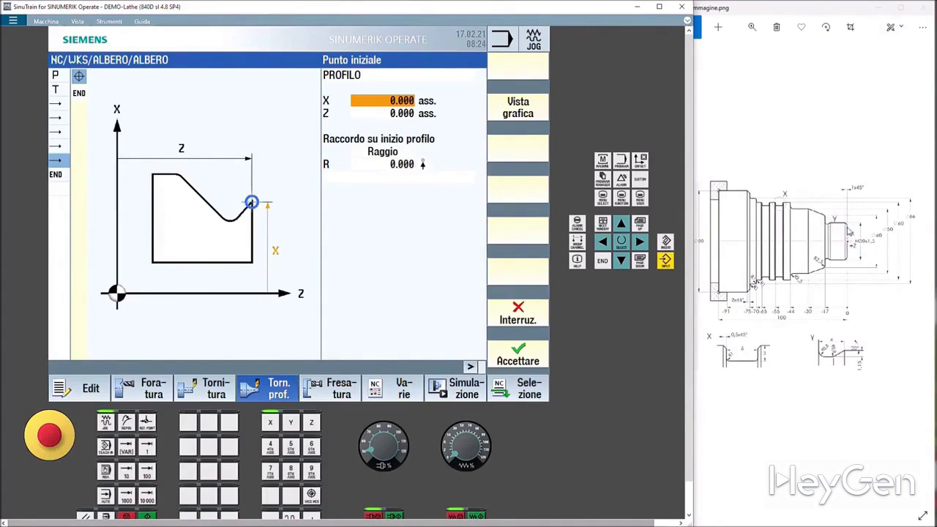
click(849, 232)
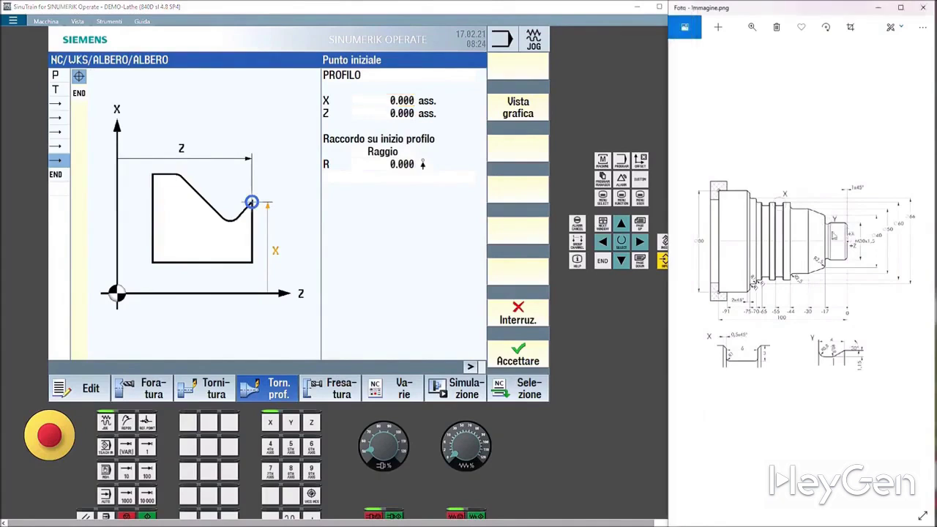
click(632, 316)
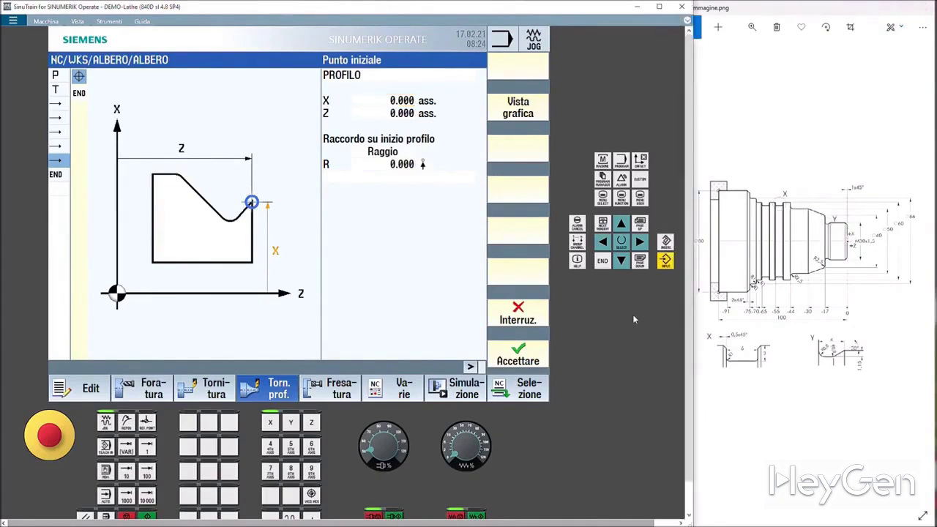
click(516, 317)
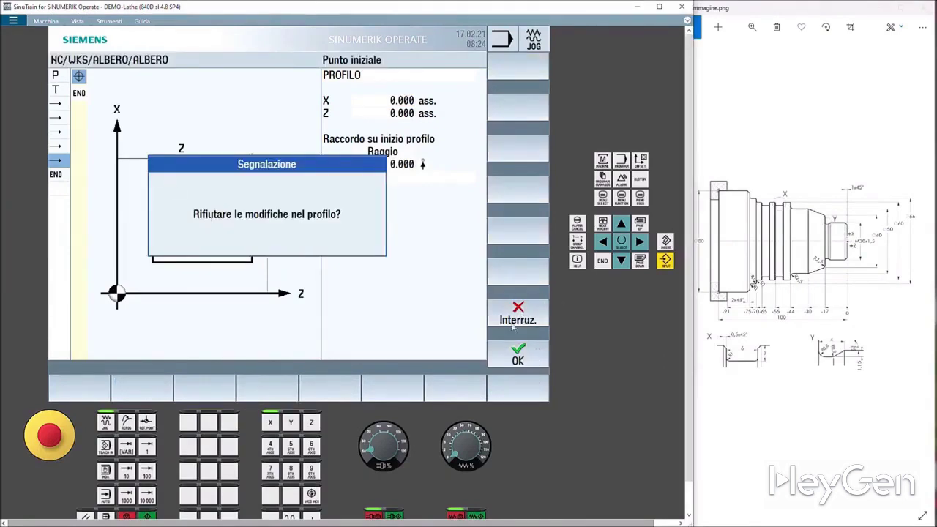
click(521, 356)
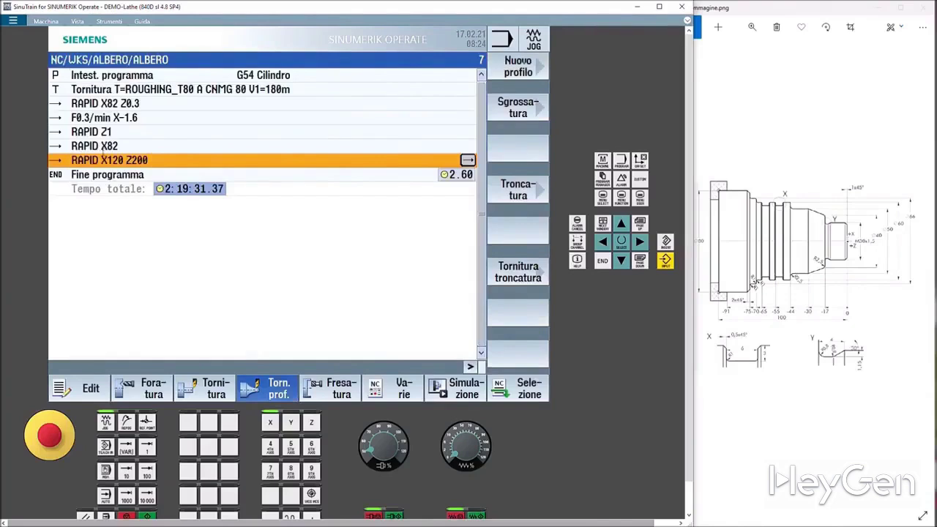
- Insert a straight-line block in rapid traverse to Z 0 absolute after the RAPID X82 block
click(102, 147)
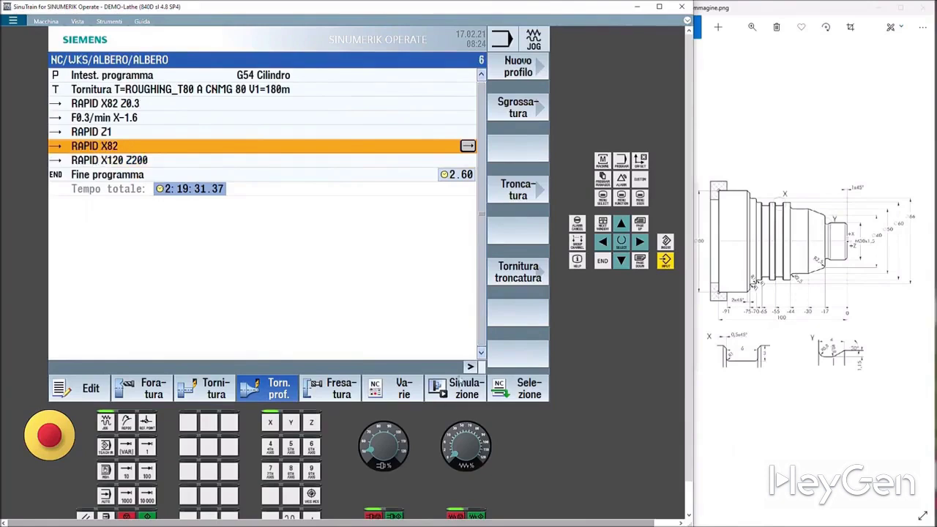
click(470, 366)
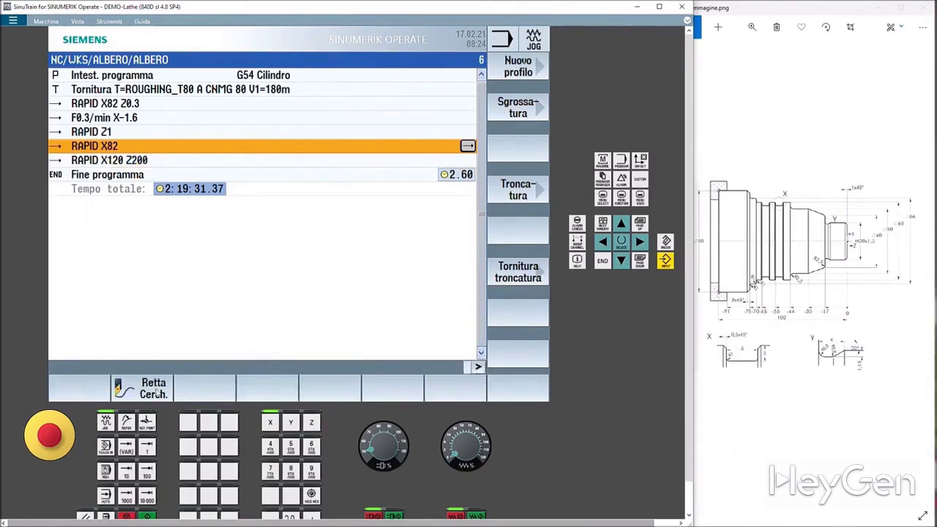
click(157, 393)
click(520, 109)
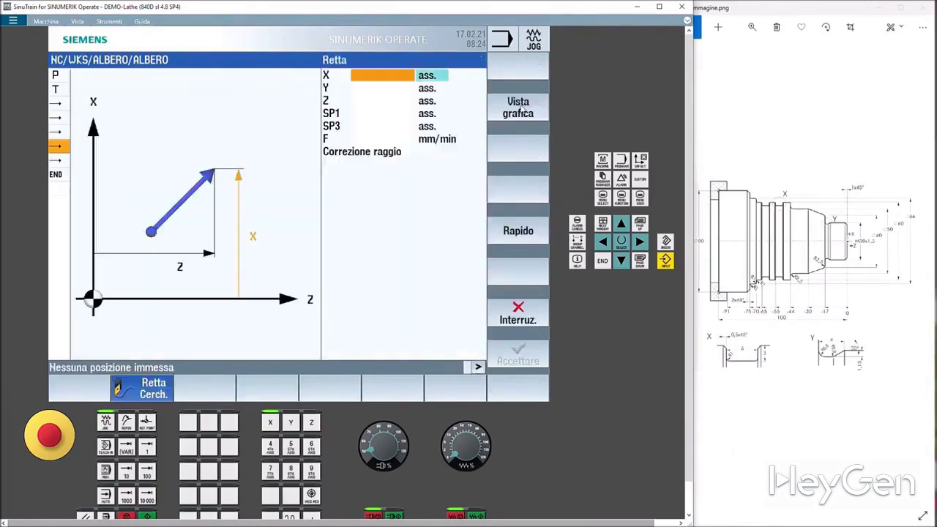
click(378, 101)
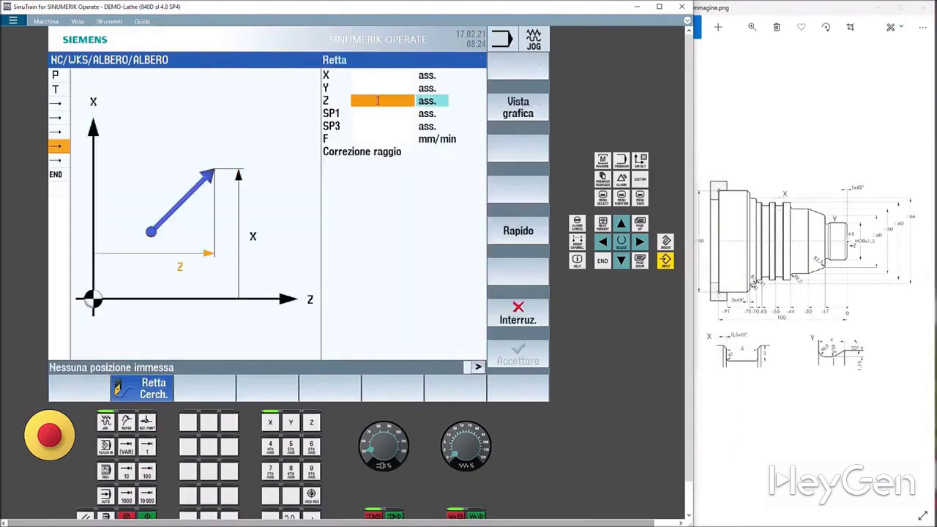
text(0)
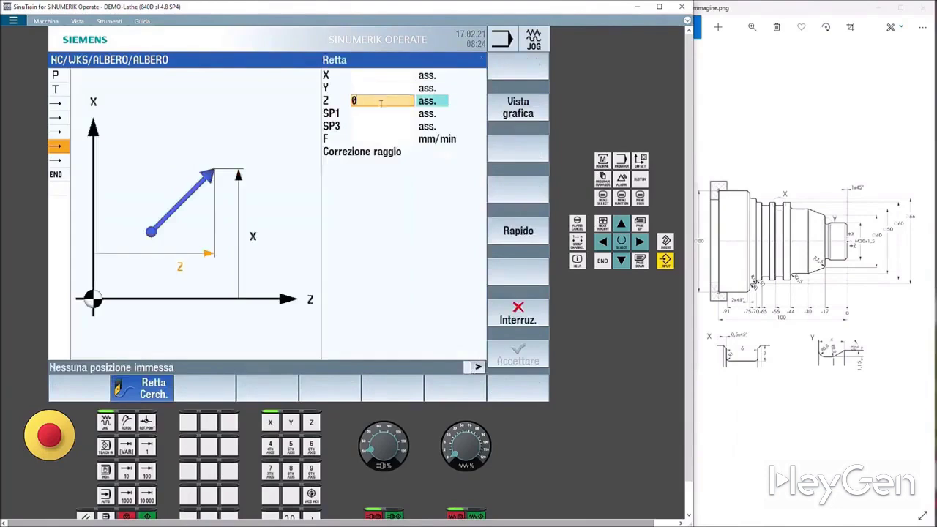
click(517, 233)
click(361, 122)
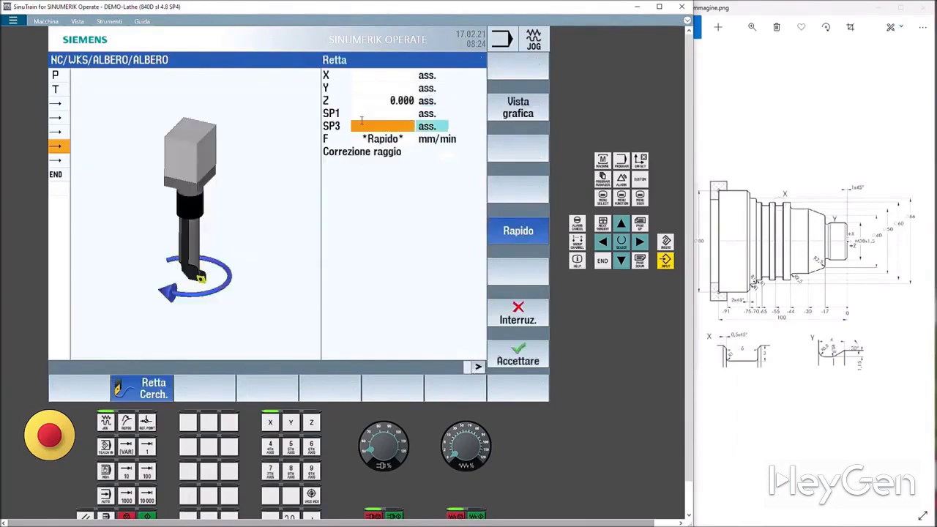
click(516, 360)
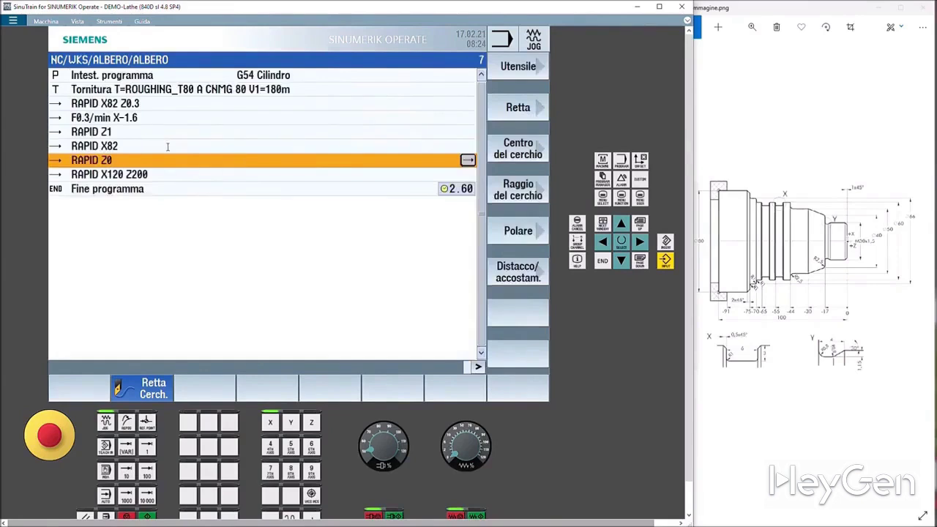
- Add a straight-line facing block to X -1.6 absolute with feed 0.3 mm/min after the RAPID Z0 block
click(491, 113)
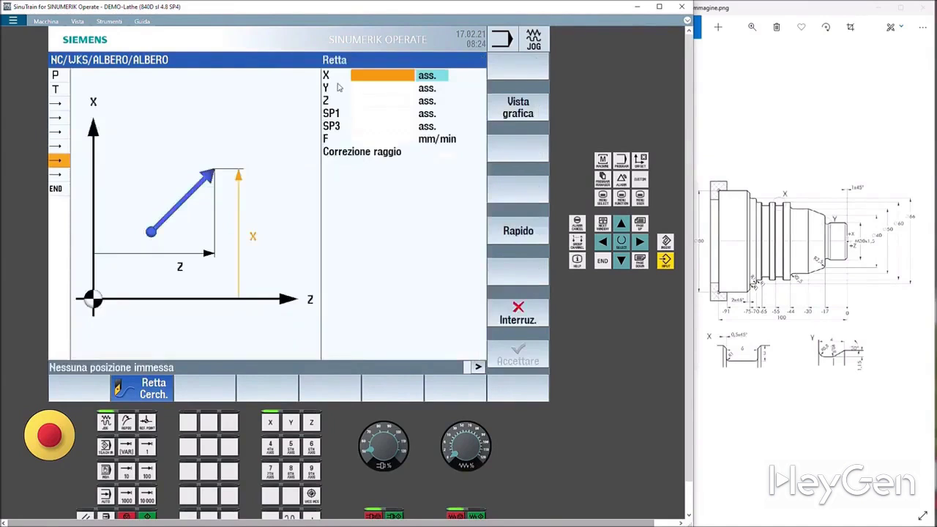
text(-)
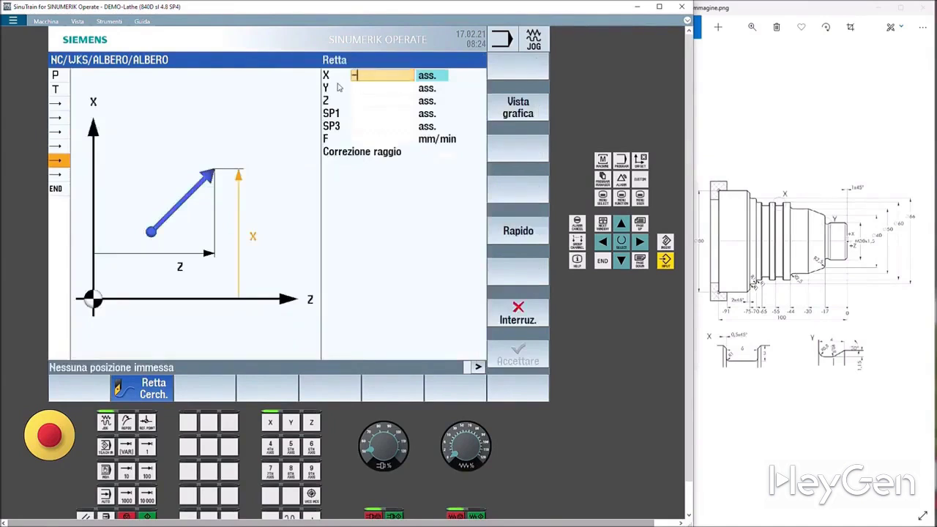
text(1.6)
key(Return)
click(373, 139)
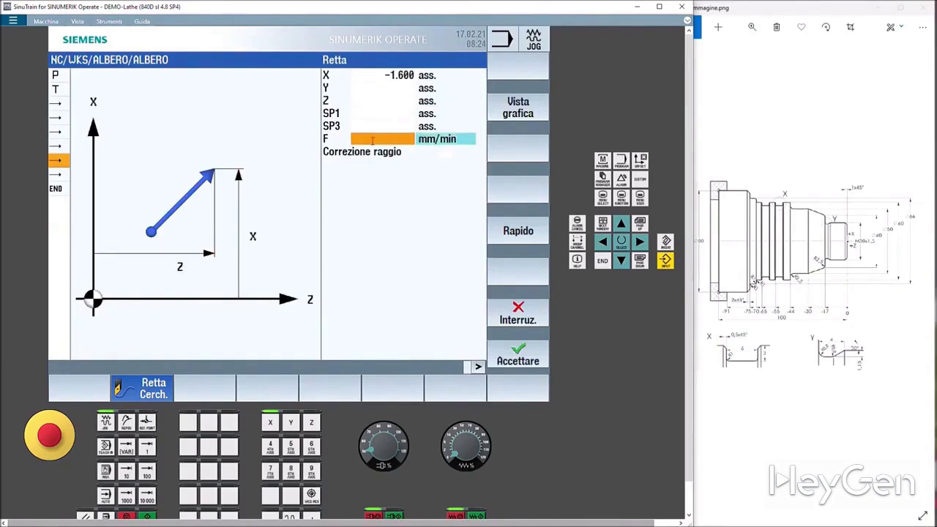
text(0.3)
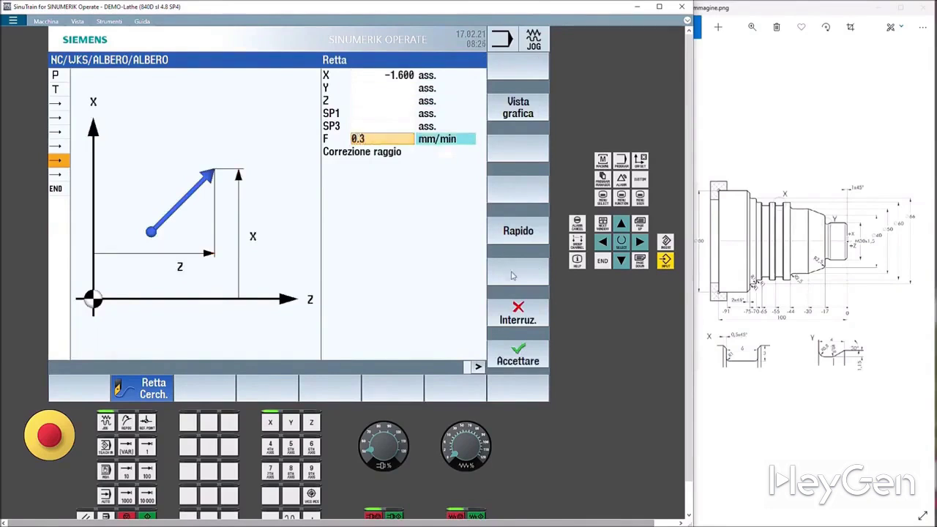
key(Up)
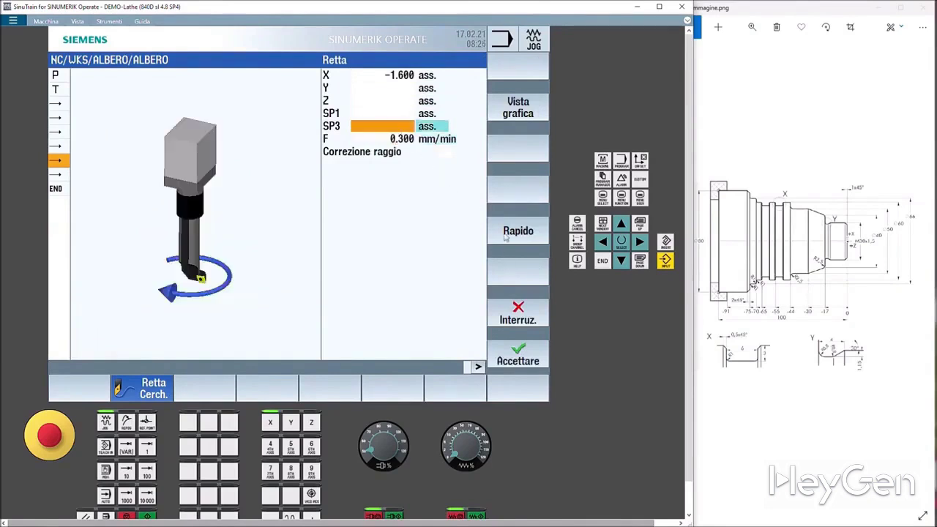
click(524, 363)
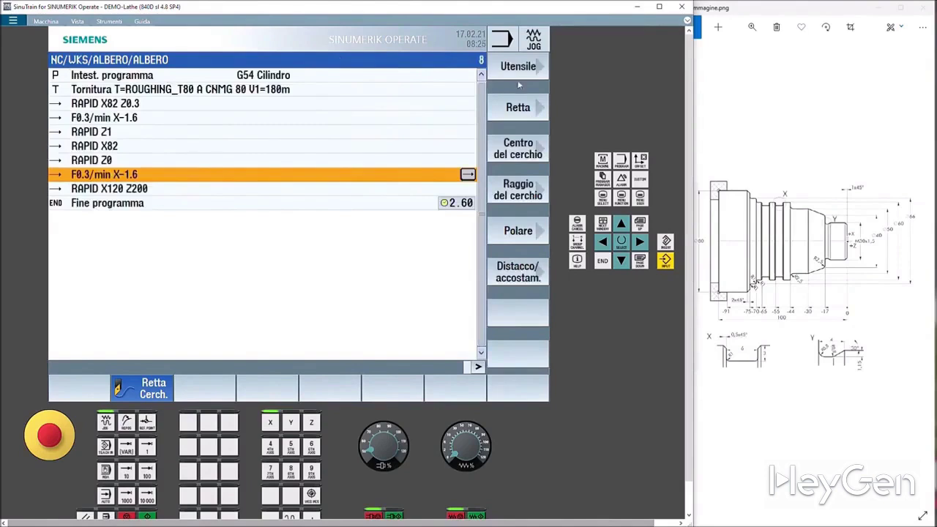
- Add a straight-line retract block in rapid traverse to Z 1 absolute after the second facing pass
click(514, 110)
click(394, 98)
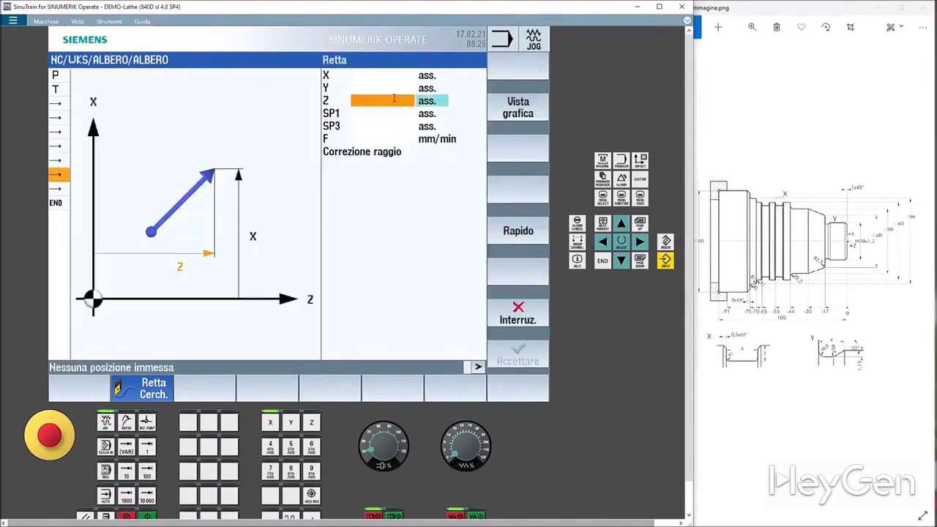
text(1)
click(526, 227)
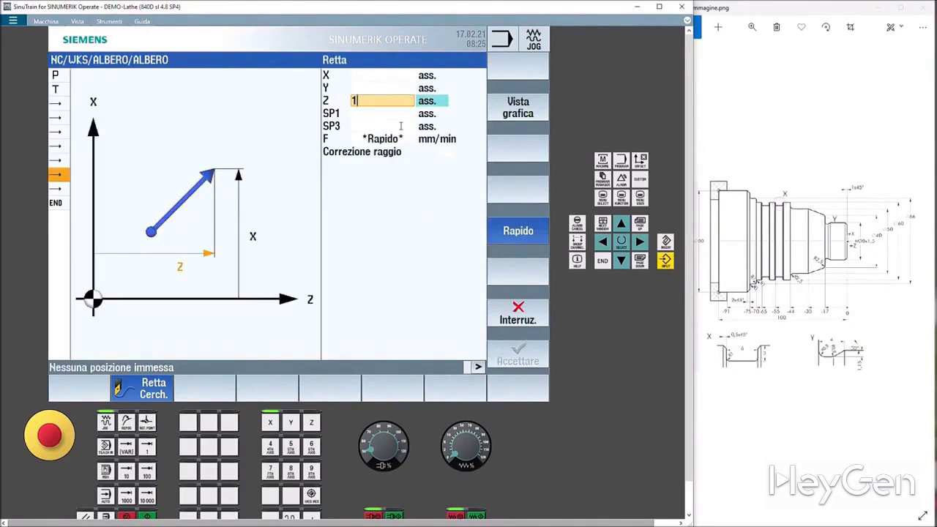
click(399, 124)
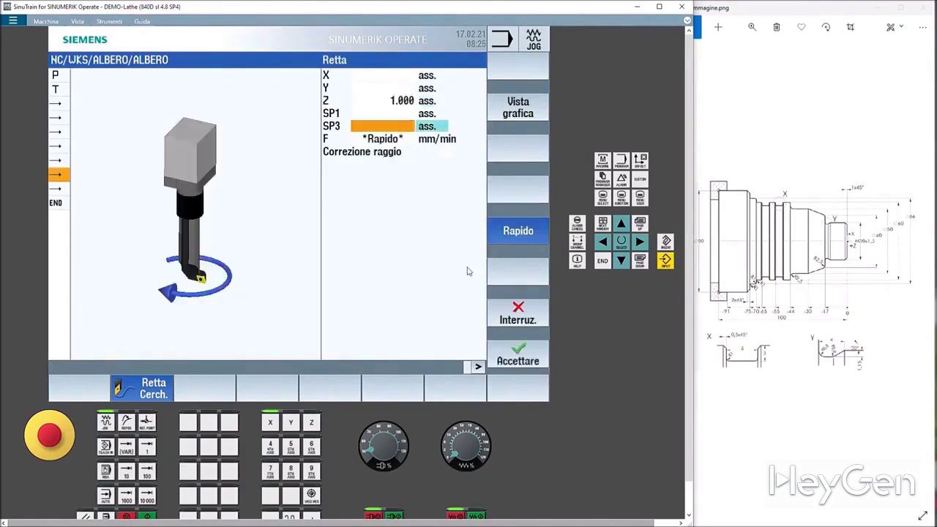
click(519, 360)
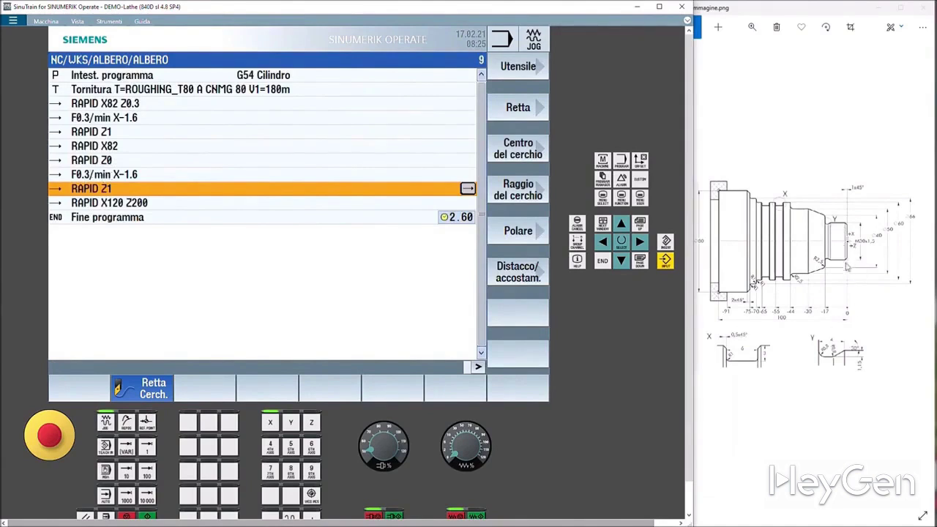
- Create a new turning contour named PROFILO after the RAPID X120 Z200 block
click(125, 205)
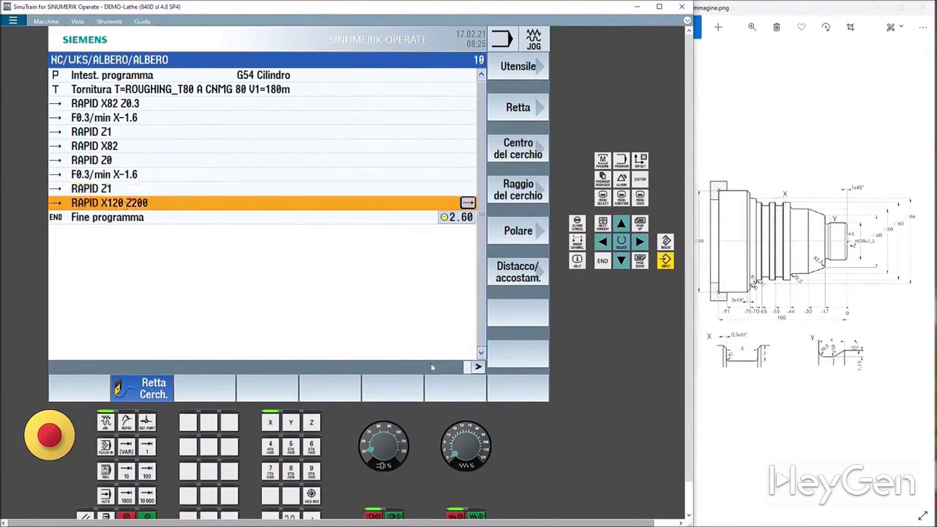
click(475, 371)
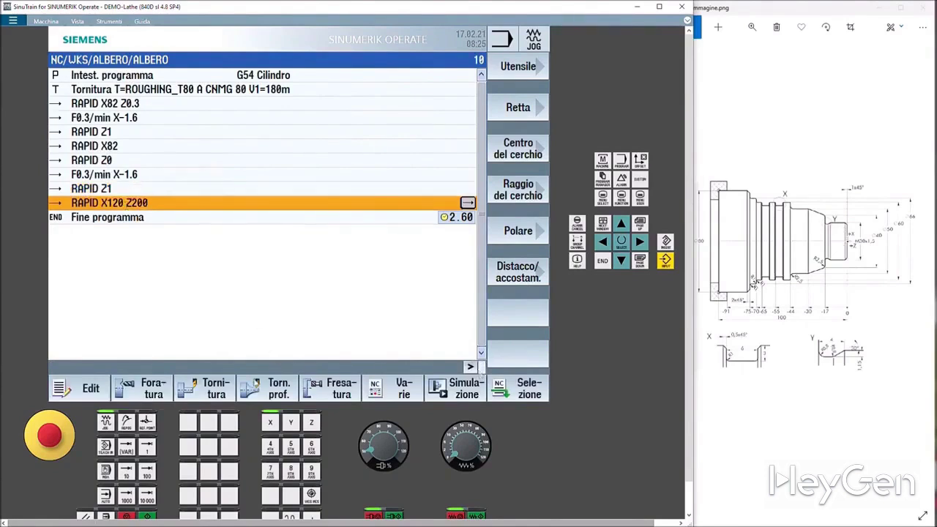
click(278, 394)
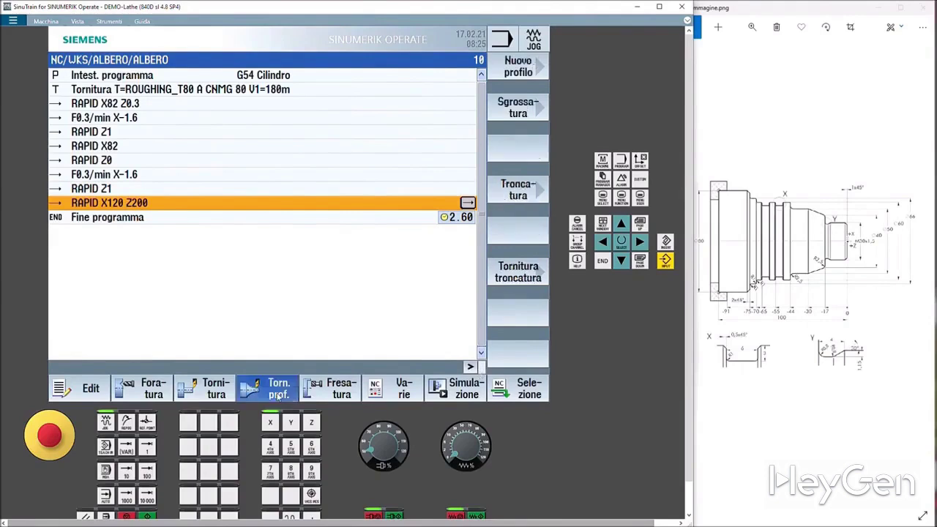
click(520, 70)
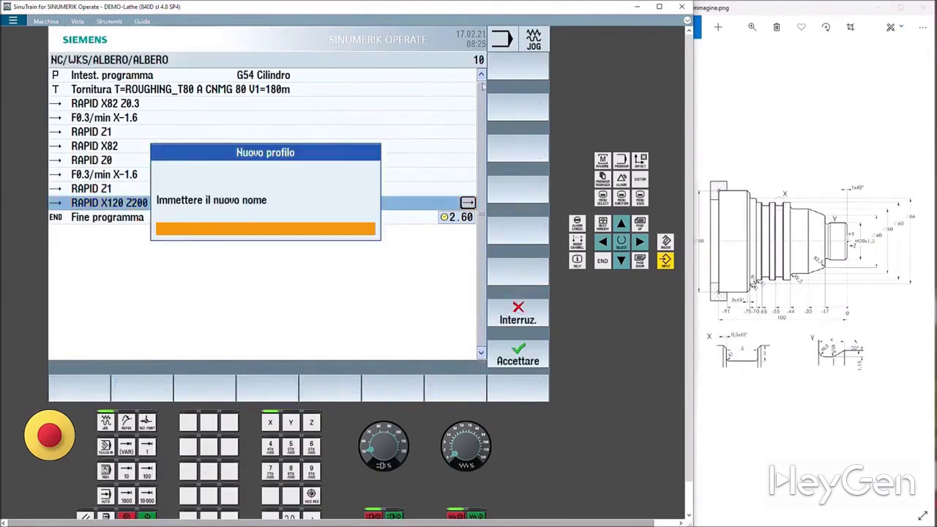
click(278, 229)
text(O)
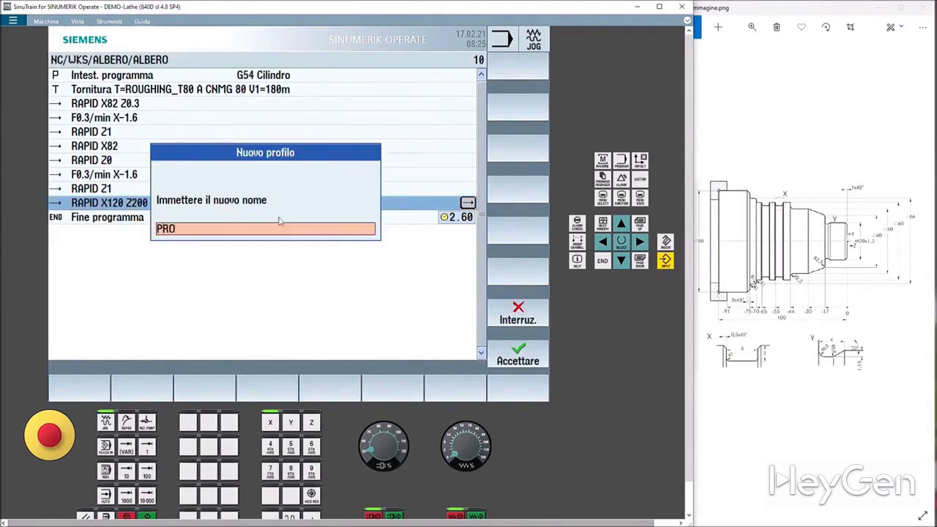
text(FILO)
click(511, 347)
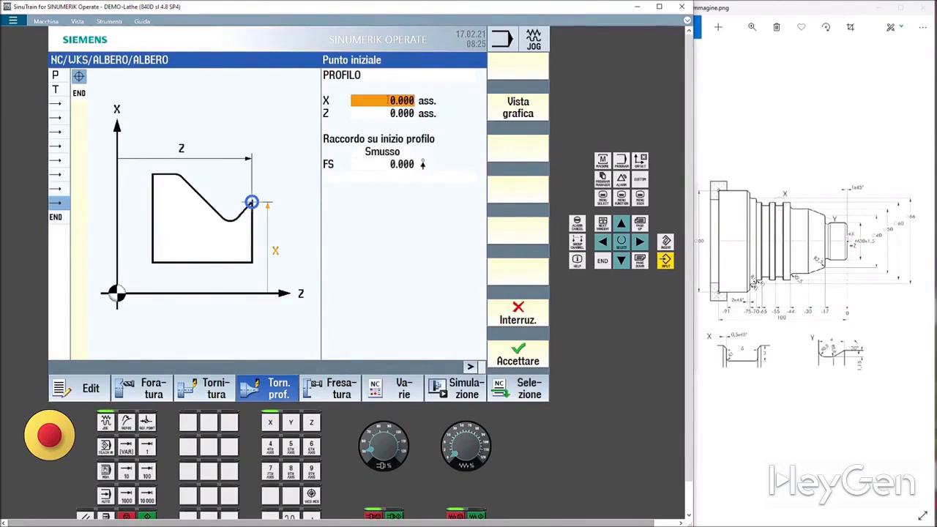
- Define the contour's starting point at X 26, Z 0 with a radius transition of 0.2 at the contour start
text(26)
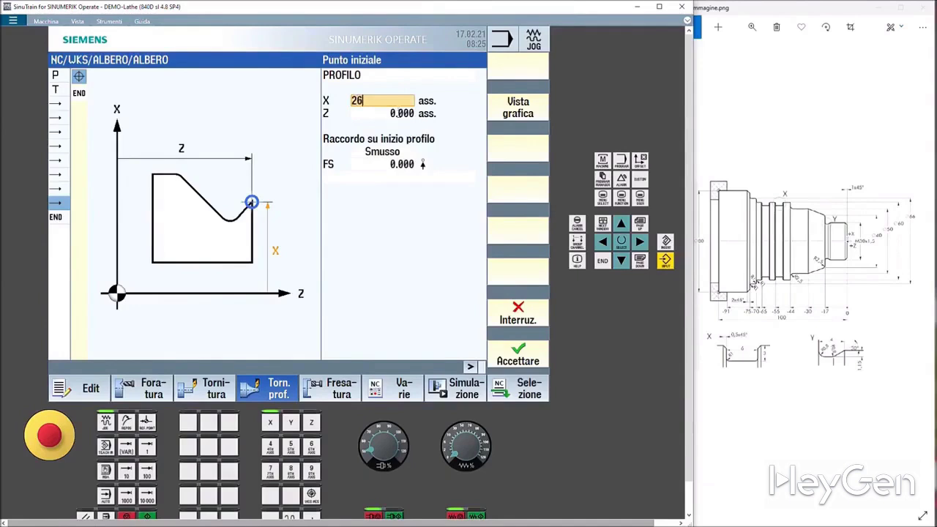
key(Return)
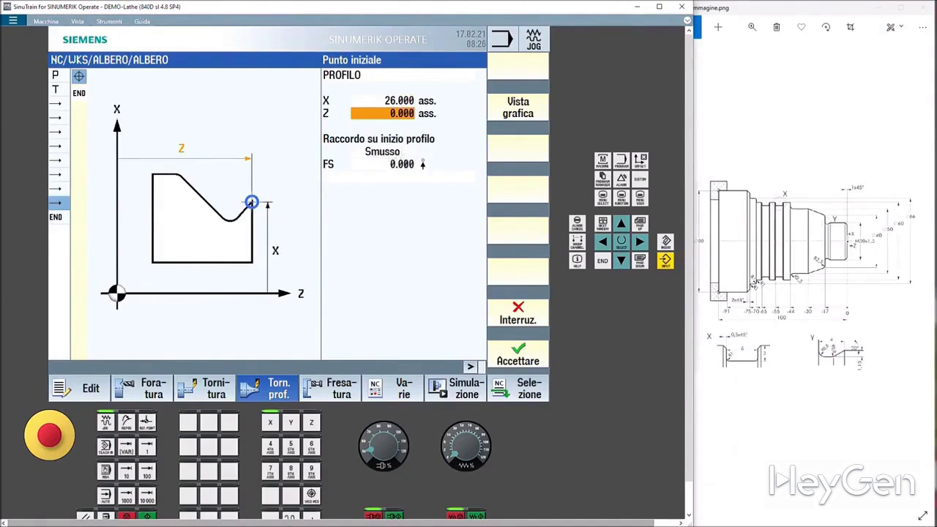
click(403, 153)
click(402, 153)
click(392, 164)
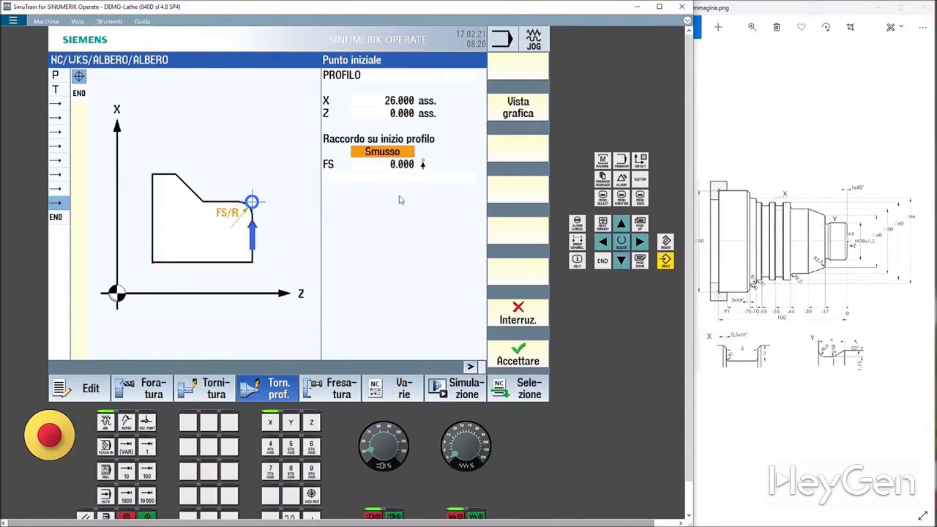
click(402, 152)
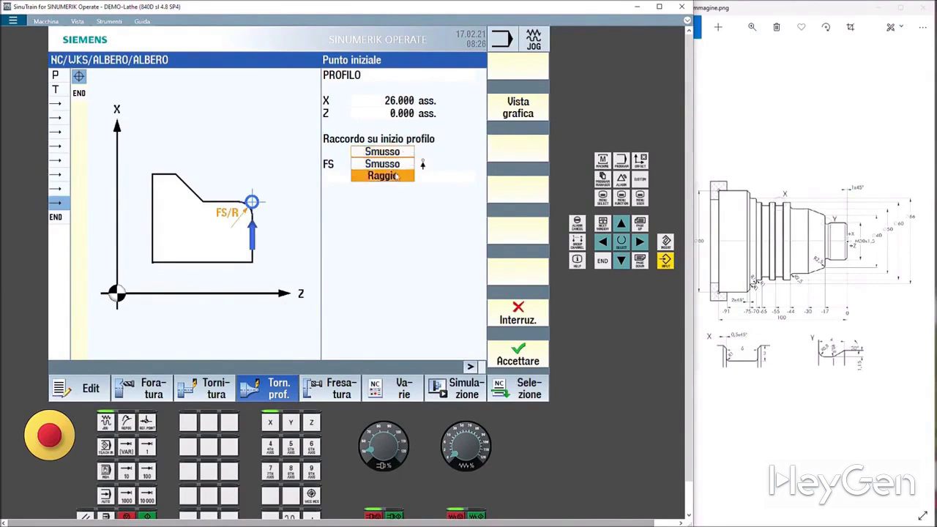
click(395, 177)
click(402, 163)
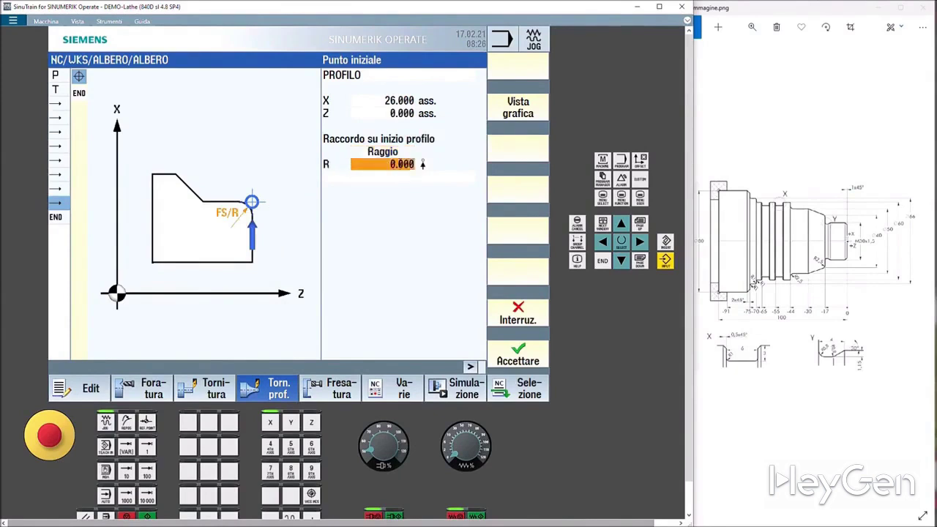
click(402, 163)
double_click(382, 165)
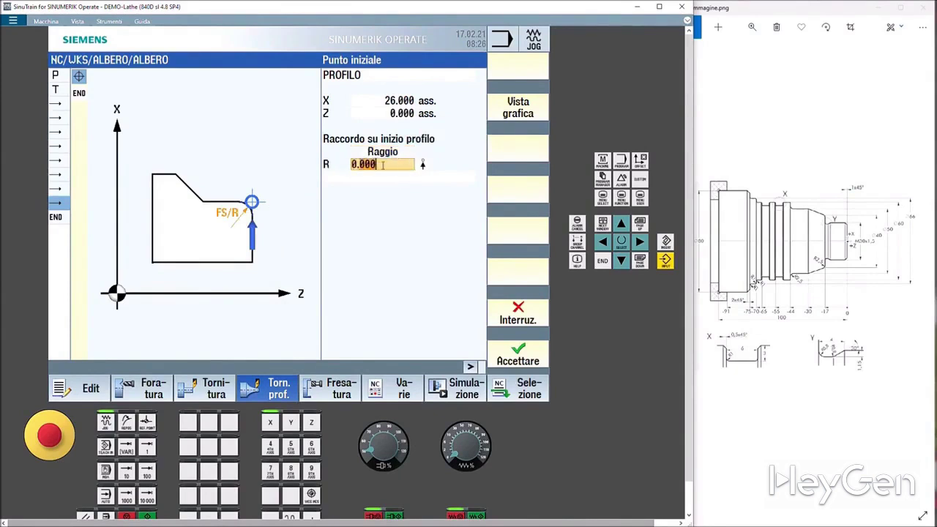
text(0.2)
click(528, 357)
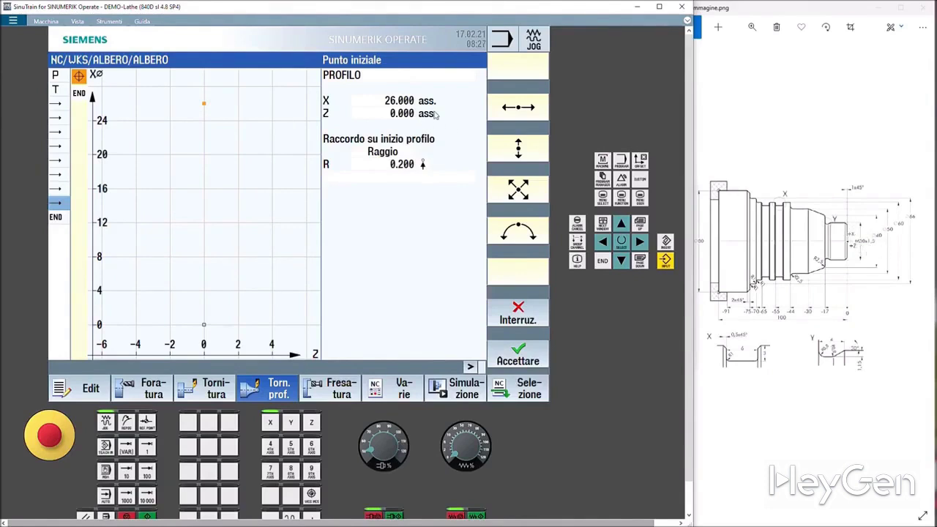
- Add a straight line in X to X 30 absolute with a 1.5 chamfer to the next element
click(524, 148)
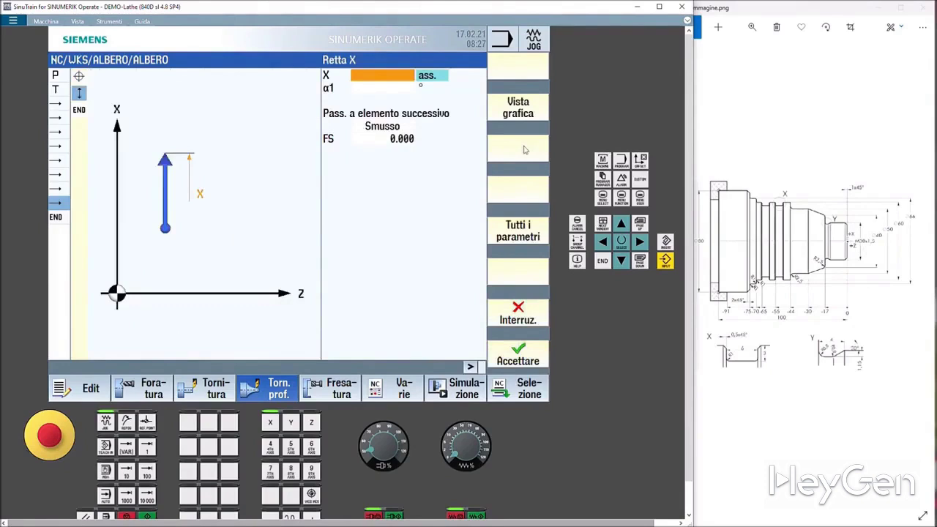
click(372, 79)
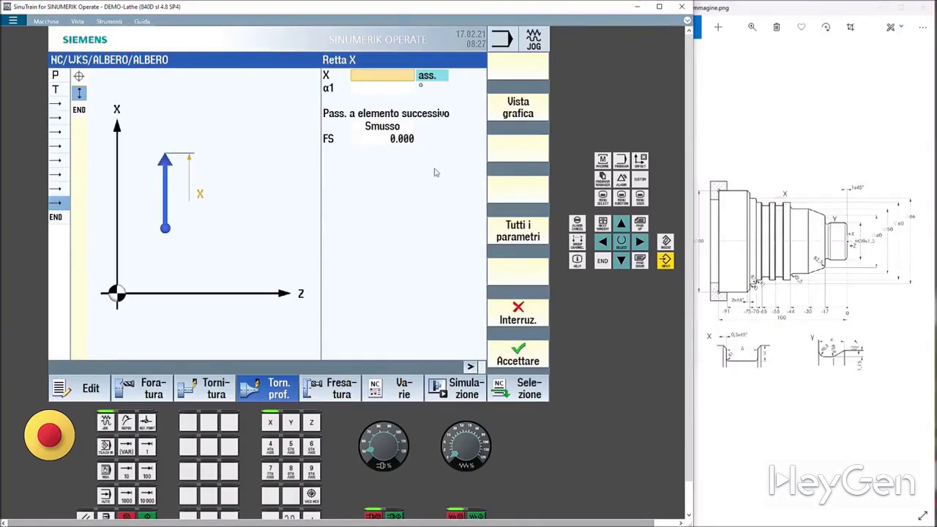
text(30)
key(Return)
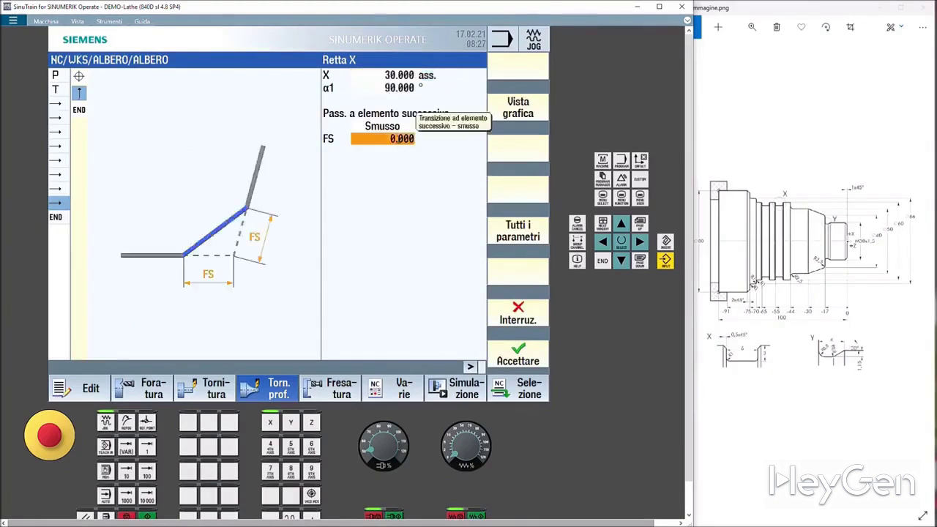
text(1.5)
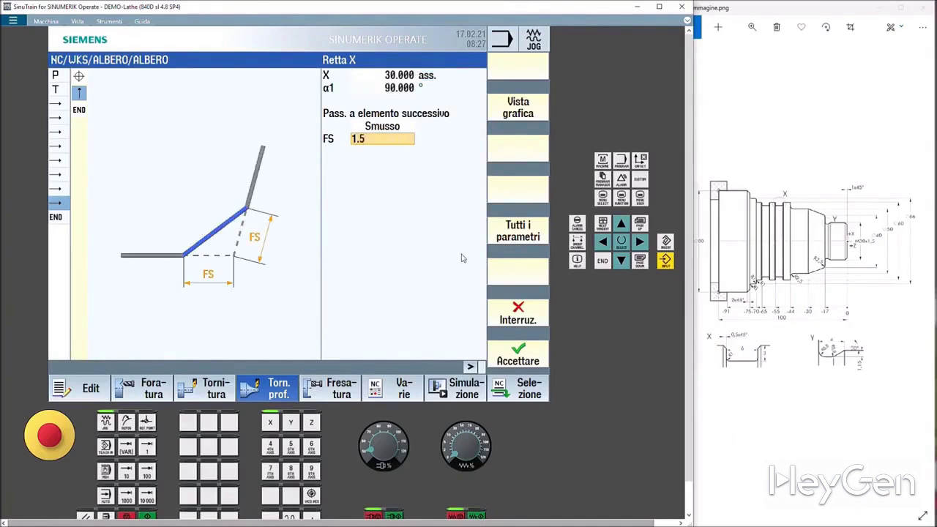
click(514, 364)
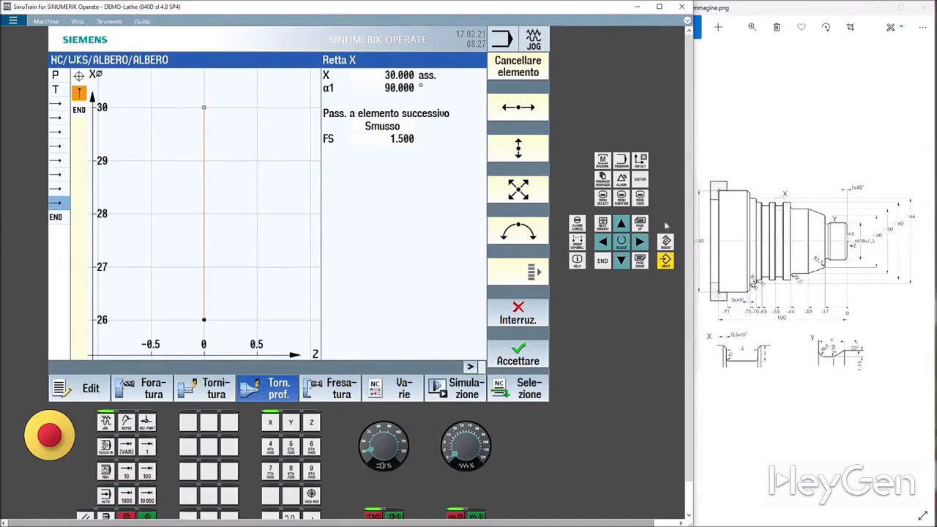
- Add a straight line in Z to Z -17 absolute without a chamfer to the next element
click(519, 109)
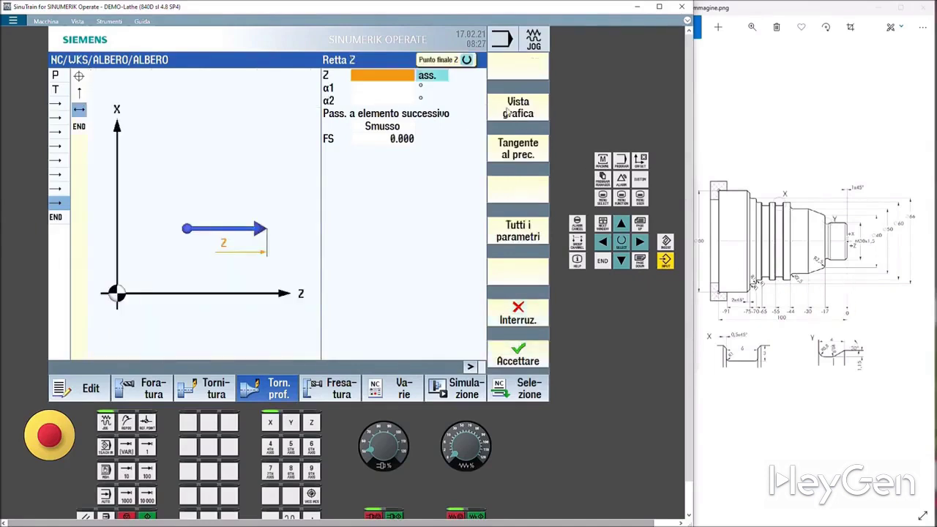
text(-17)
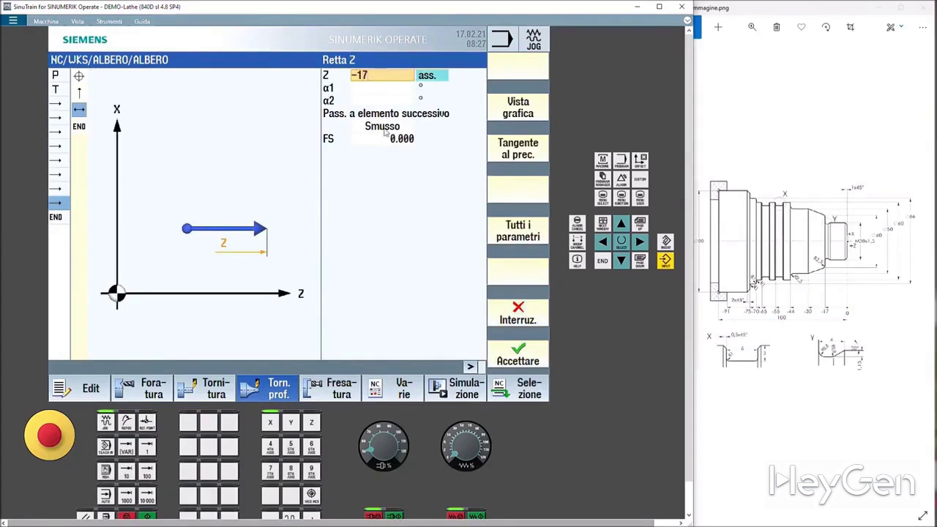
click(377, 88)
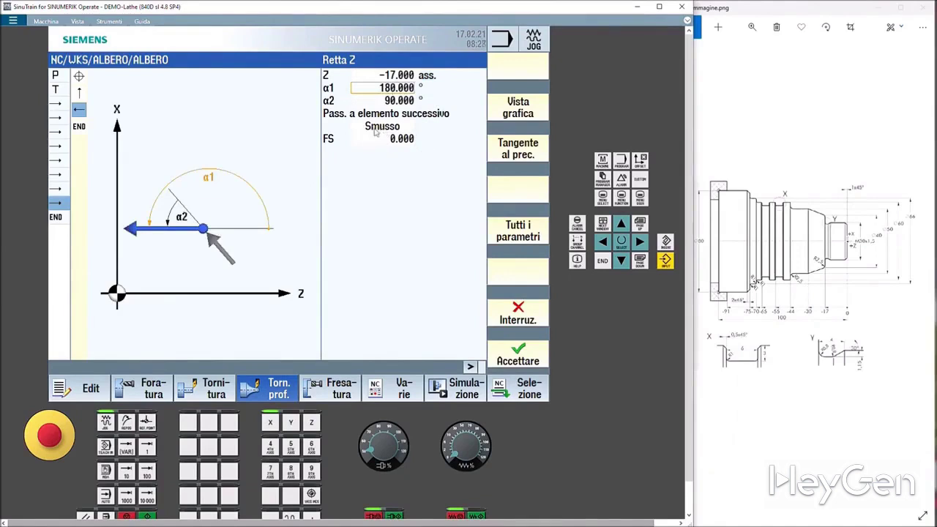
click(517, 359)
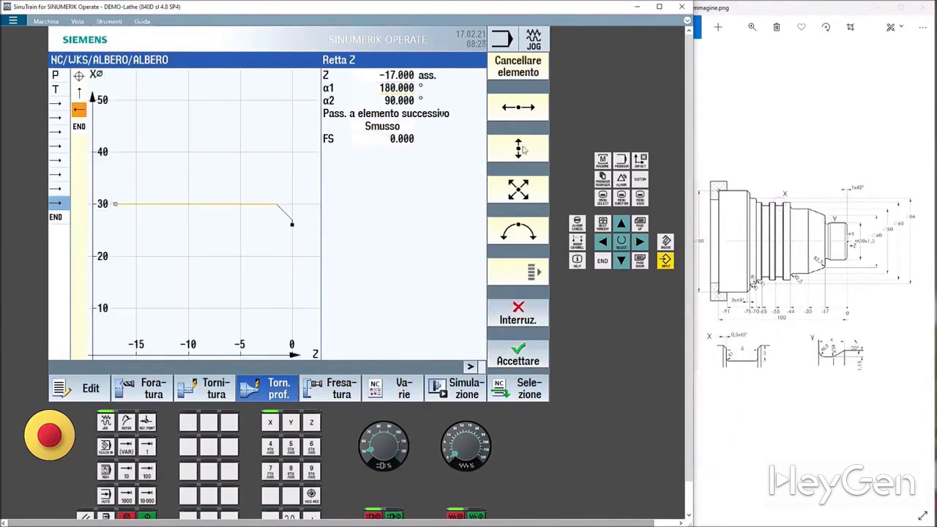
- Add a straight line in X to X 40 absolute with a 2.5 radius transition to the next element
click(519, 148)
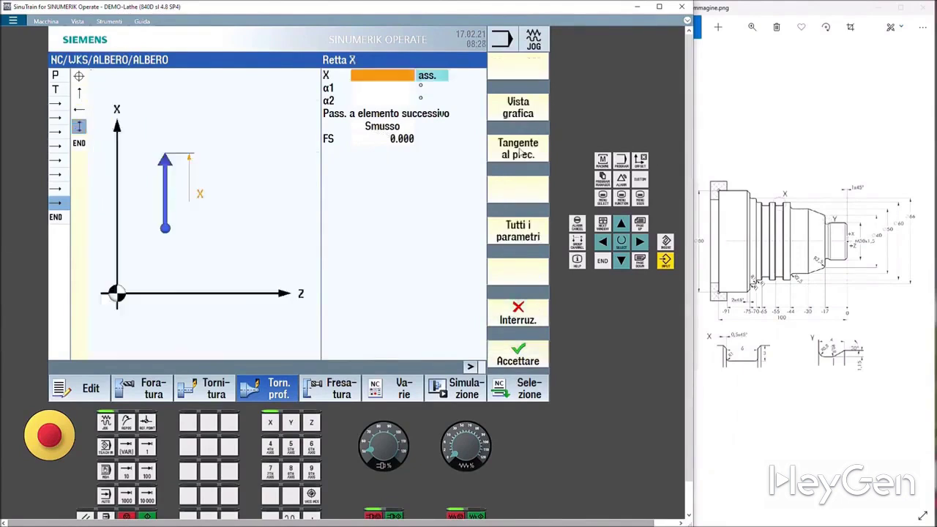
click(391, 78)
text(40)
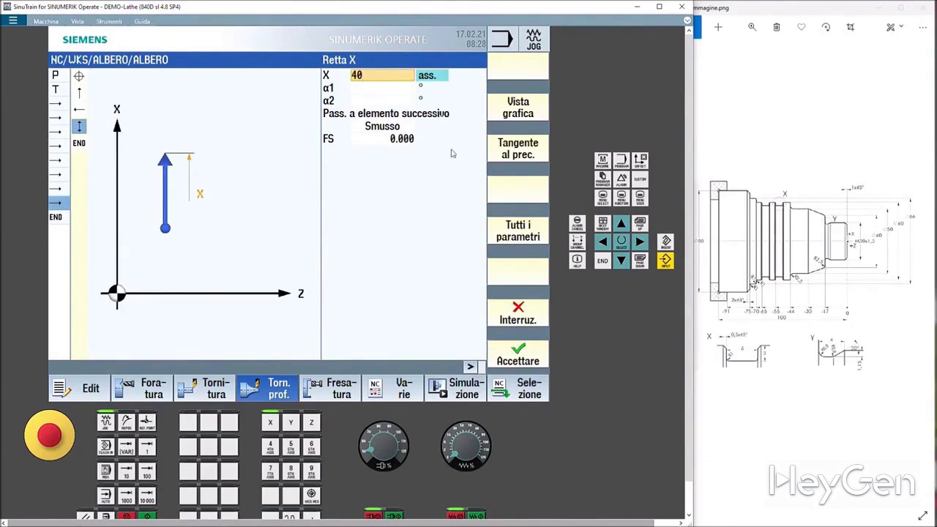
click(404, 129)
click(404, 129)
click(382, 156)
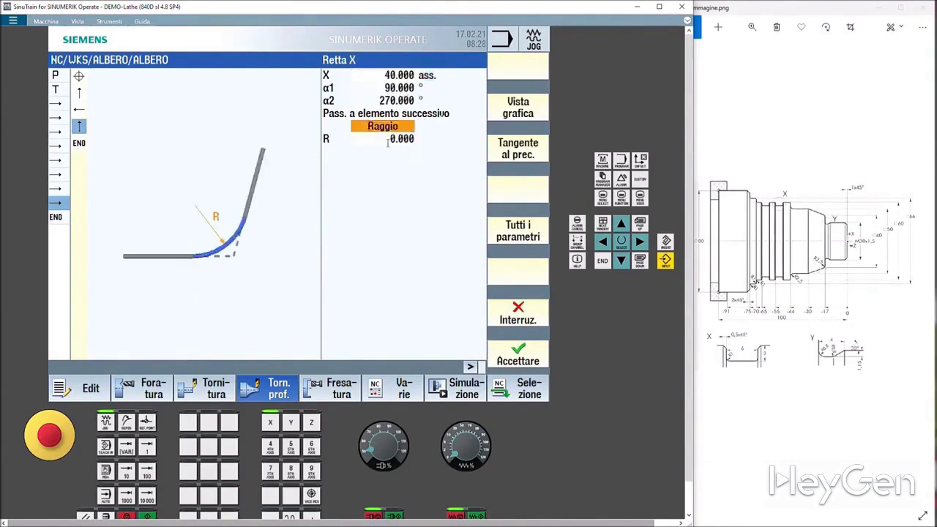
click(386, 140)
text(2.5)
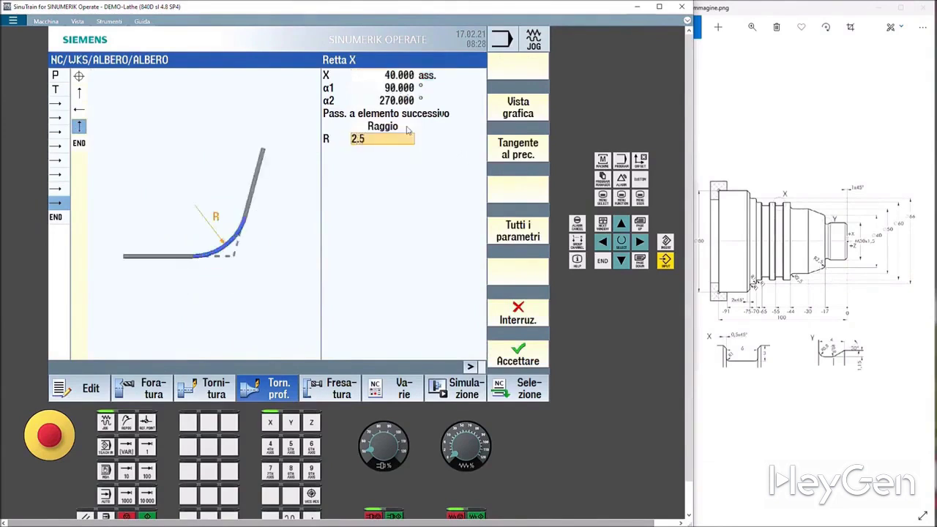
key(Return)
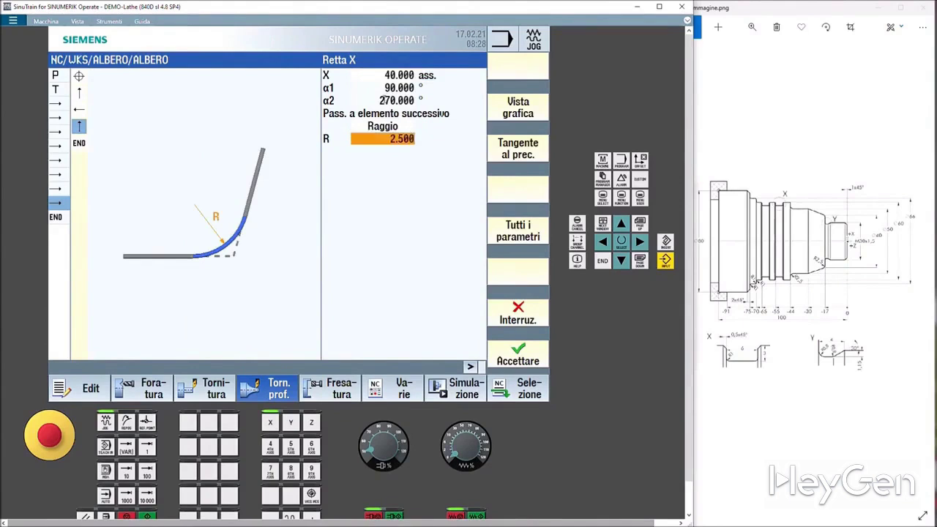
click(510, 358)
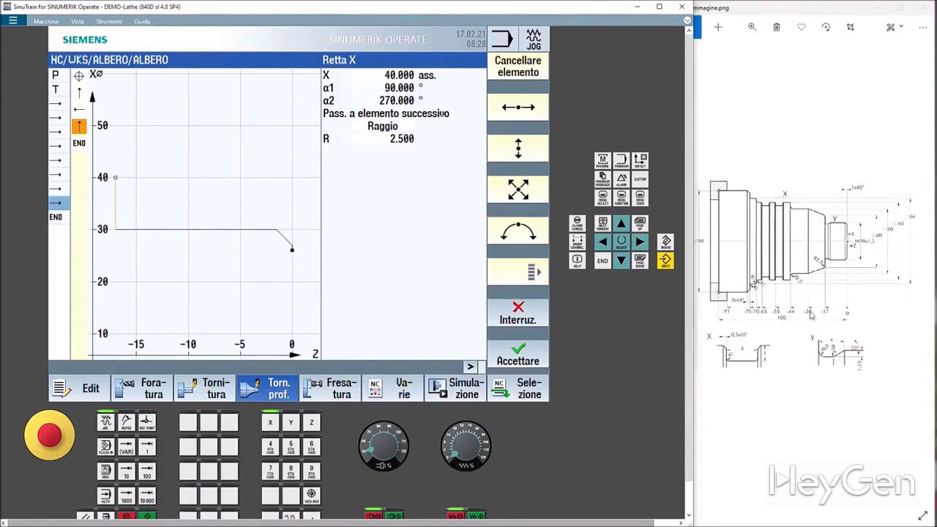
- Add a diagonal line in Z and X to X 50, Z -30 absolute
click(526, 193)
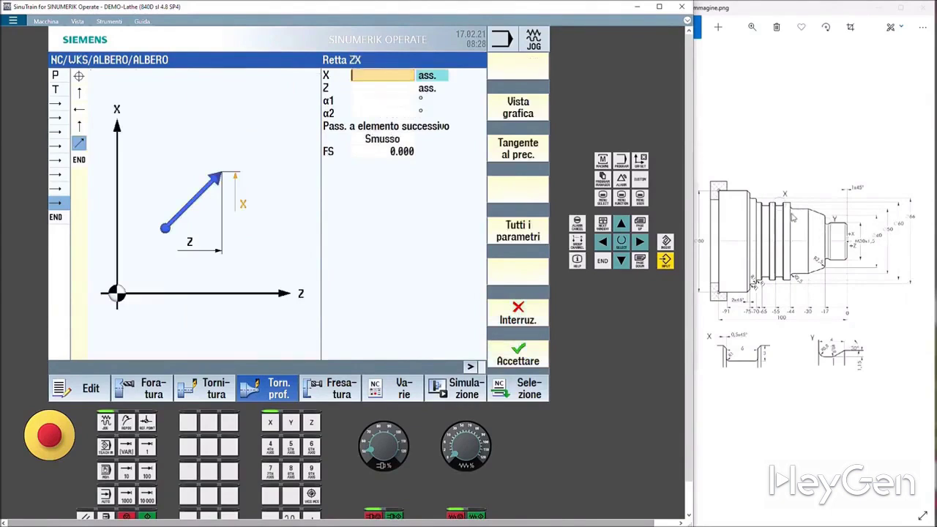
text(50)
click(407, 89)
text(-30)
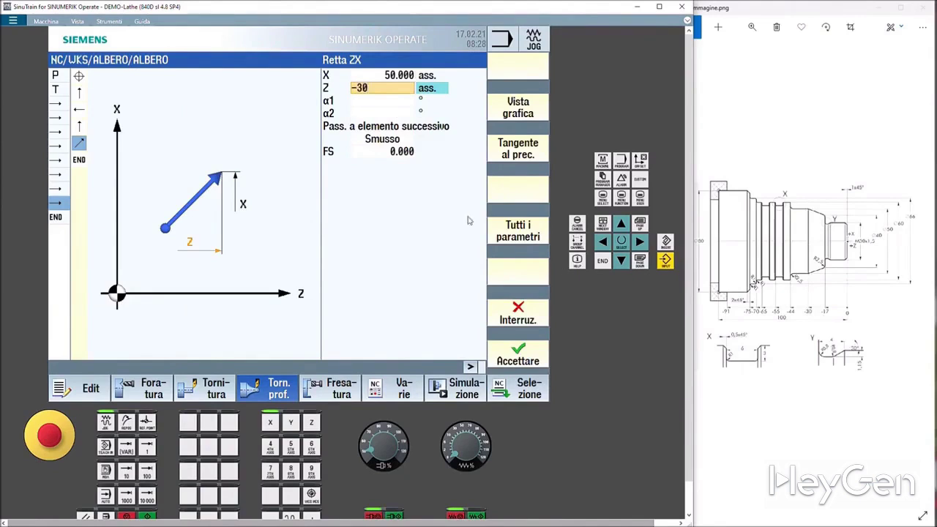
key(Return)
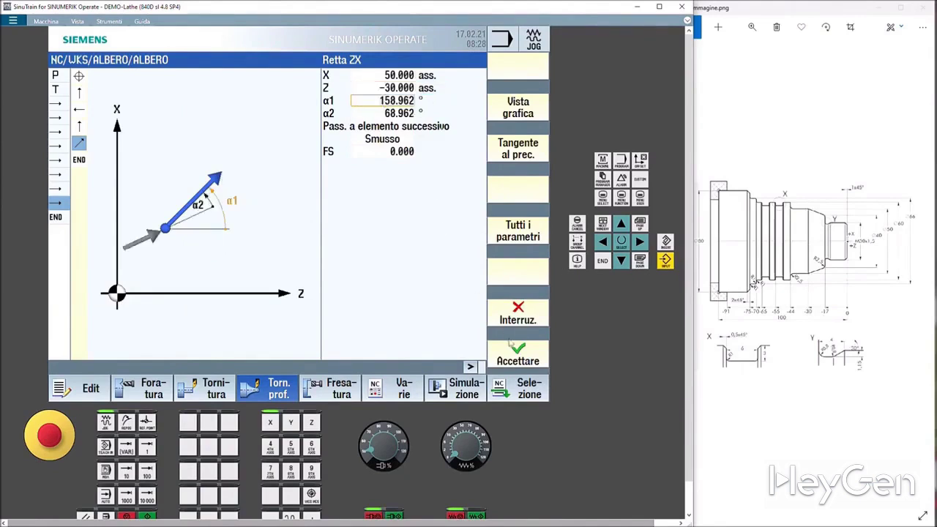
- Give the diagonal line a 0.2 radius transition to the next element and accept it into the contour
click(401, 143)
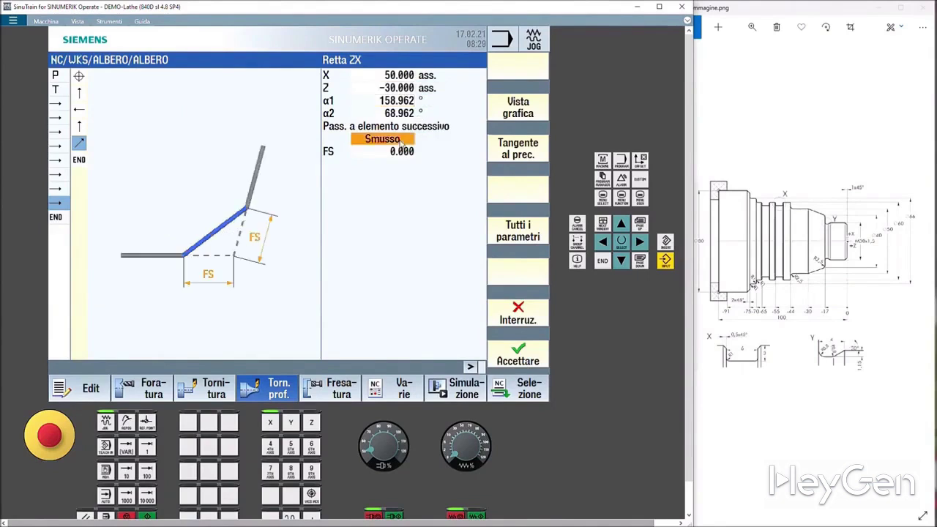
click(401, 144)
click(398, 164)
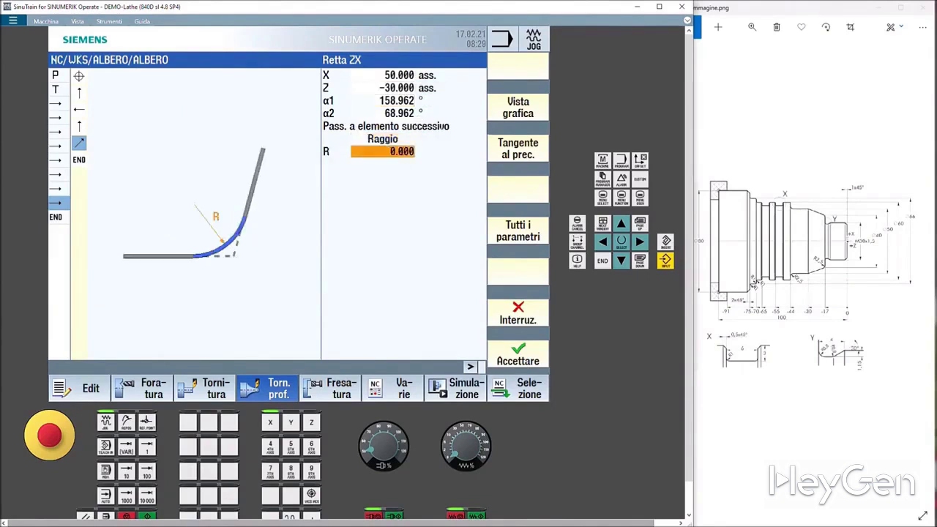
click(431, 153)
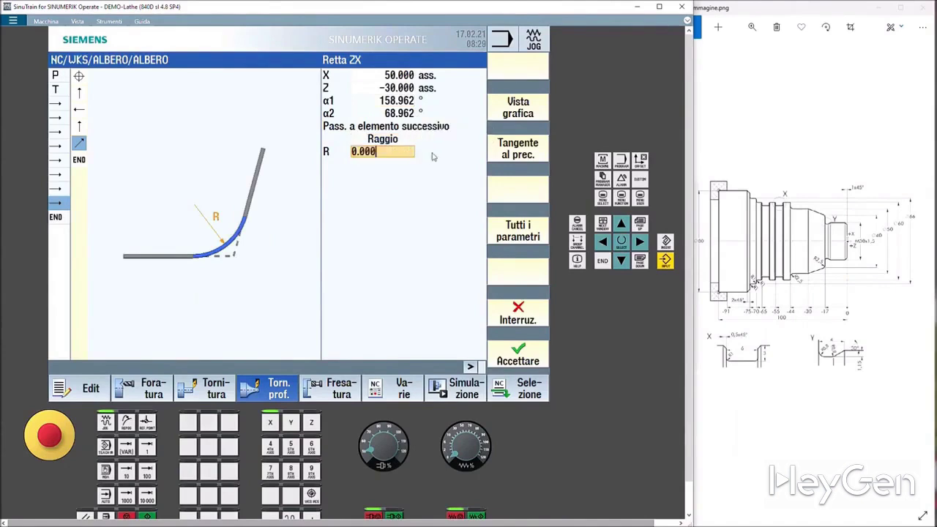
key(BackSpace)
key(BackSpace)
text(2)
click(403, 141)
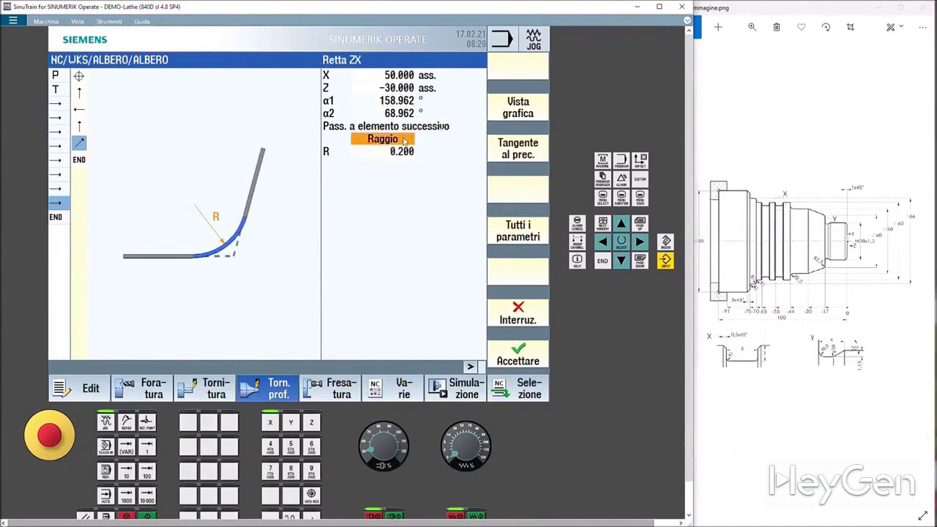
click(526, 356)
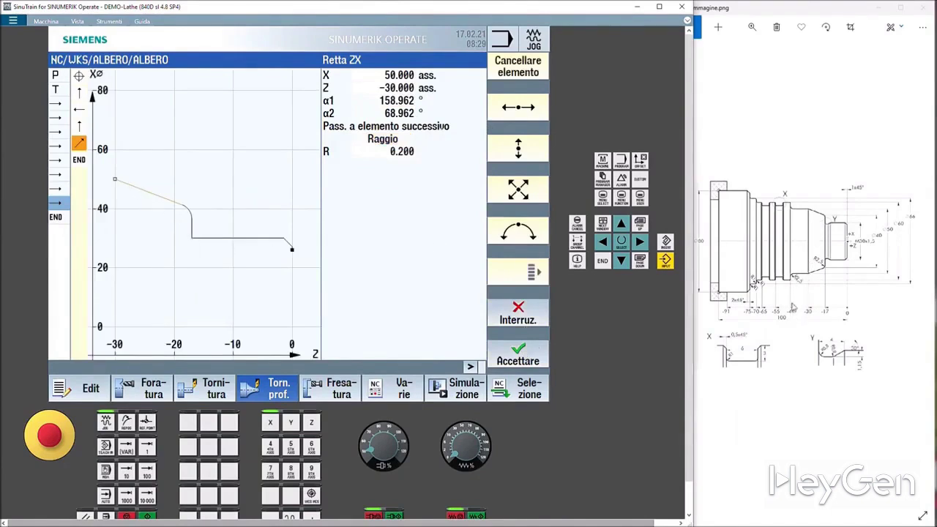
- Add a straight line in Z to Z -44 absolute with a 2.5 radius transition to the next element
click(533, 108)
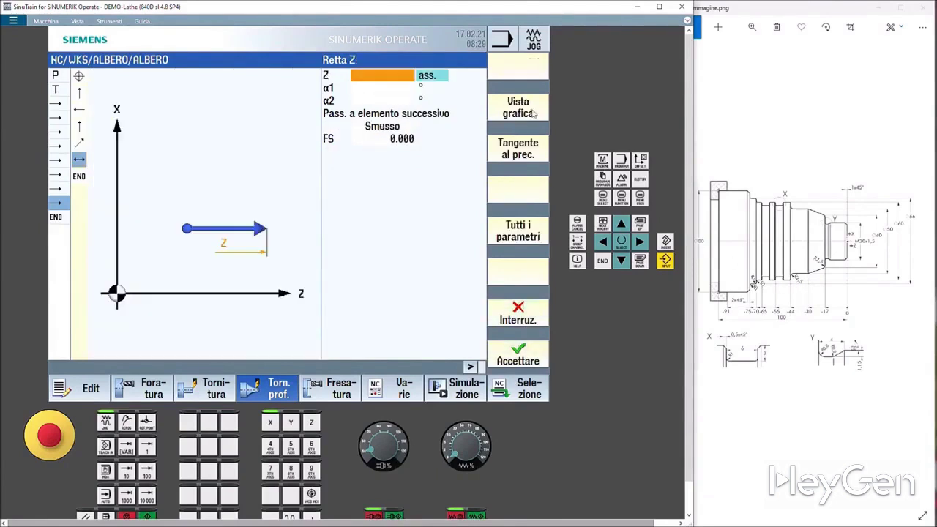
click(384, 75)
text(-44)
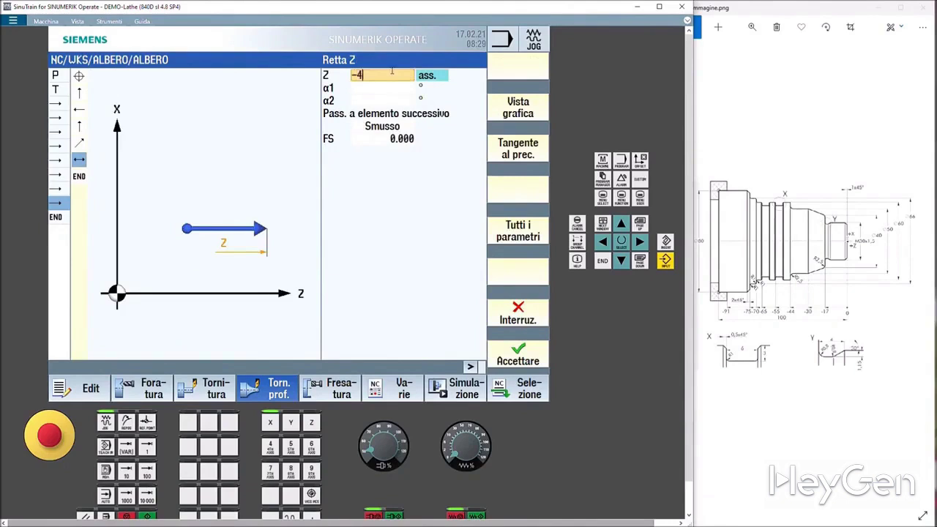
click(392, 126)
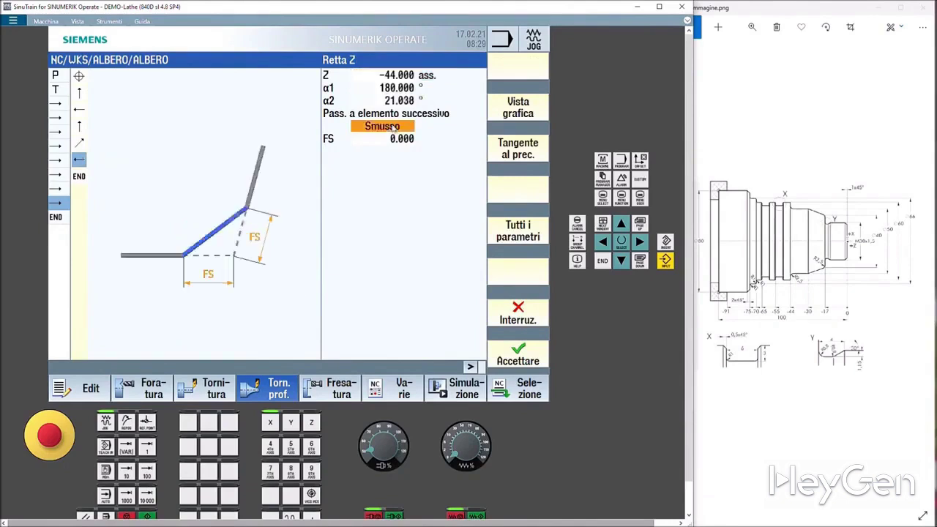
click(392, 127)
click(392, 152)
click(388, 139)
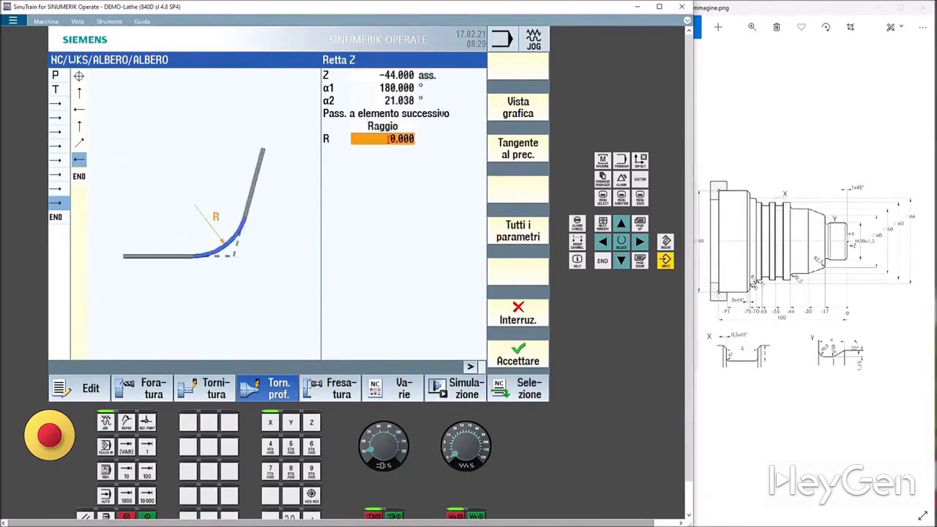
text(2.5)
key(Return)
click(518, 361)
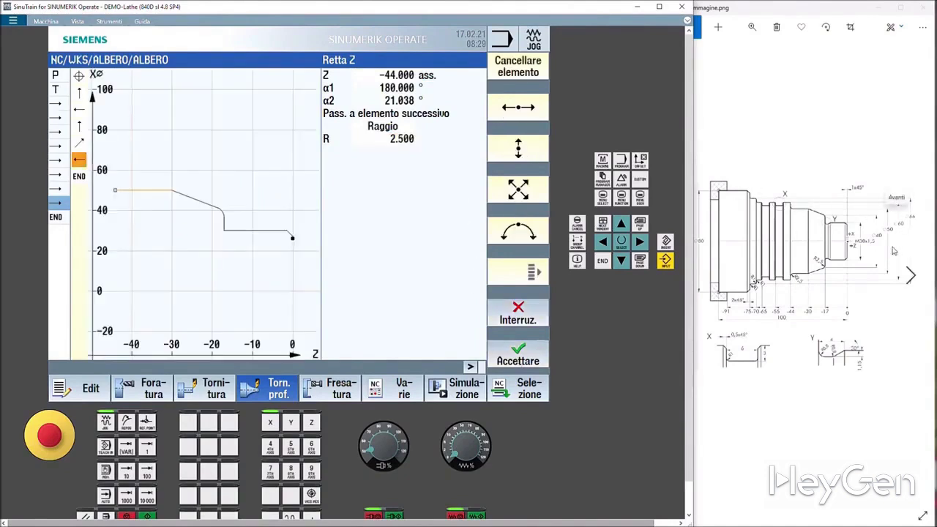
- Add a straight line in X to X 60 absolute without a chamfer to the next element
click(508, 105)
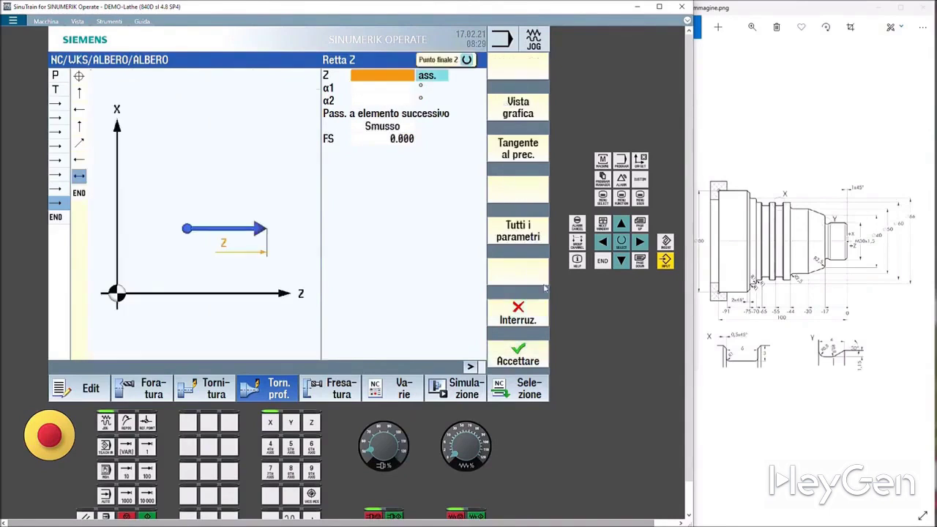
click(517, 320)
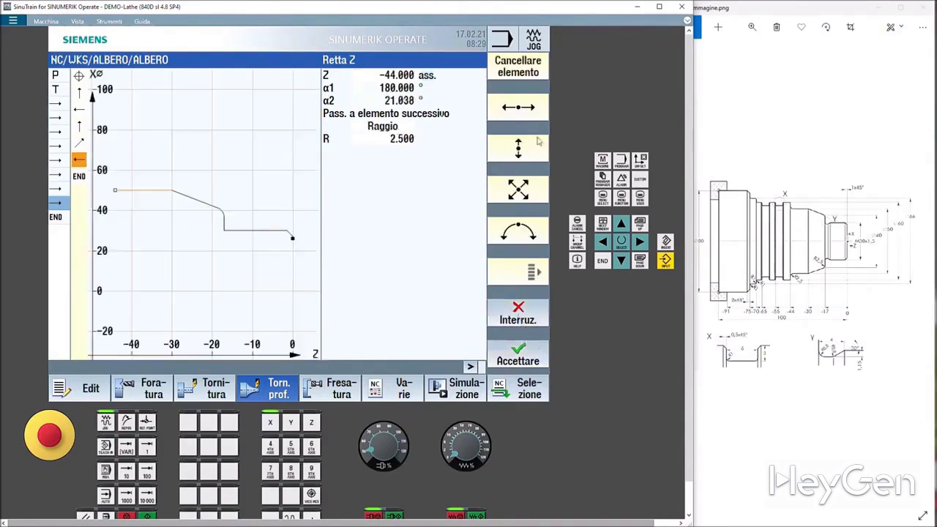
click(526, 151)
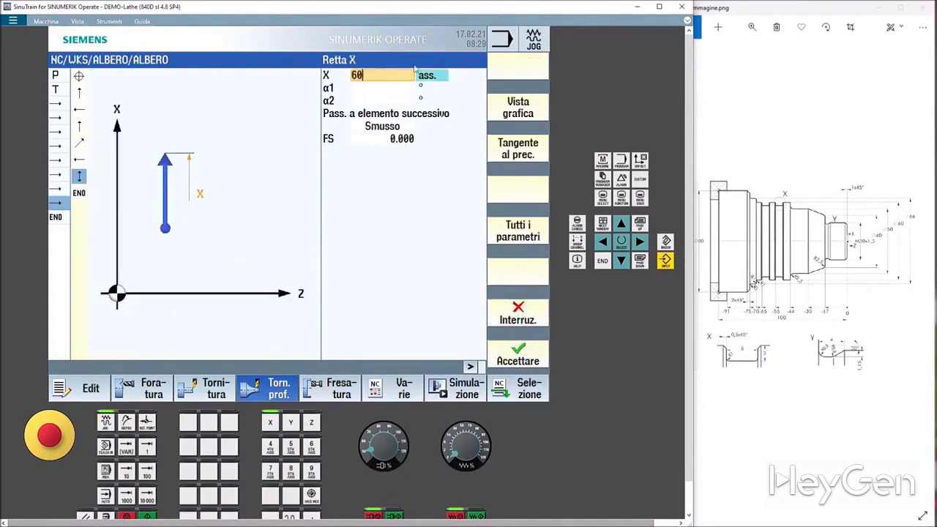
text(60)
key(Return)
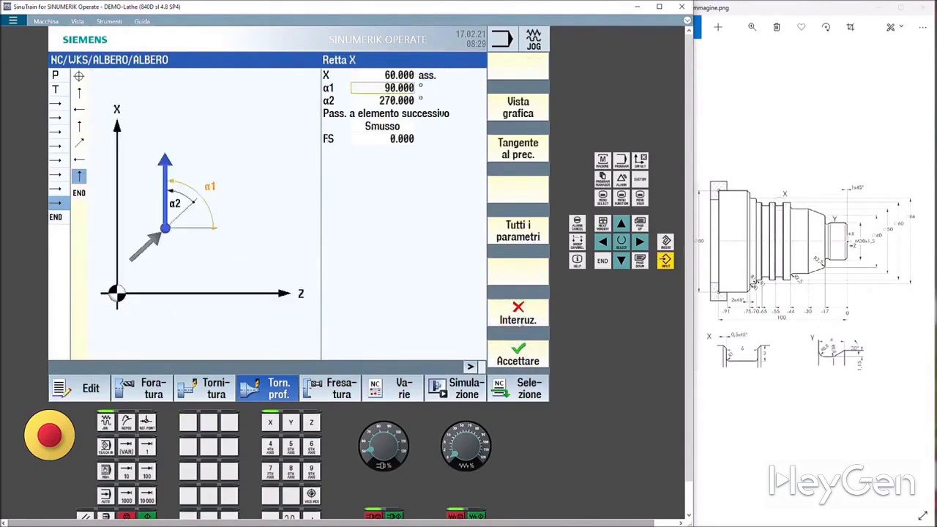
click(528, 362)
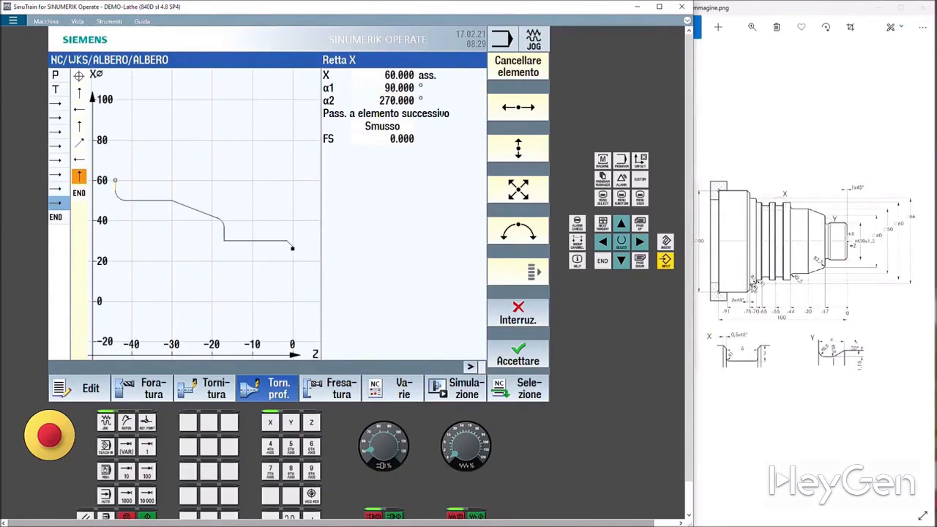
- Add a straight line in Z to Z -70 absolute without a chamfer, and accept the contour into the program
click(758, 315)
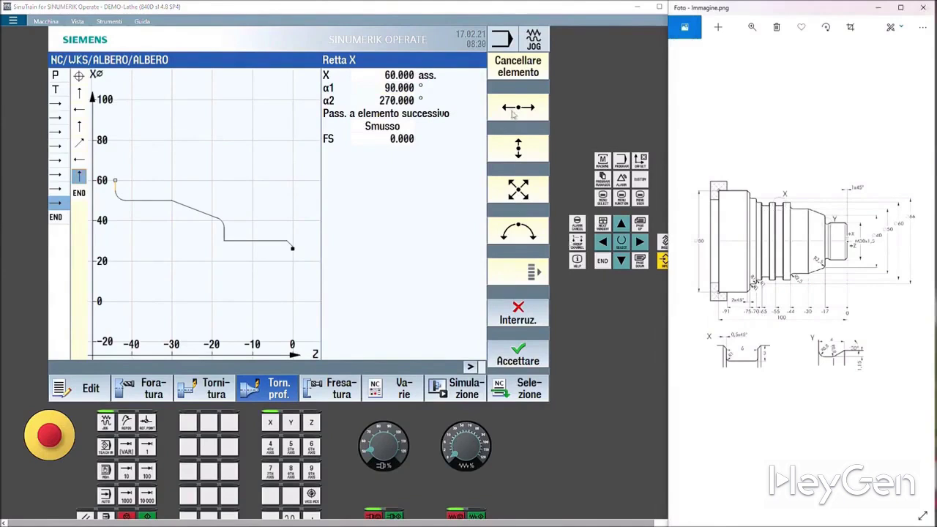
click(517, 108)
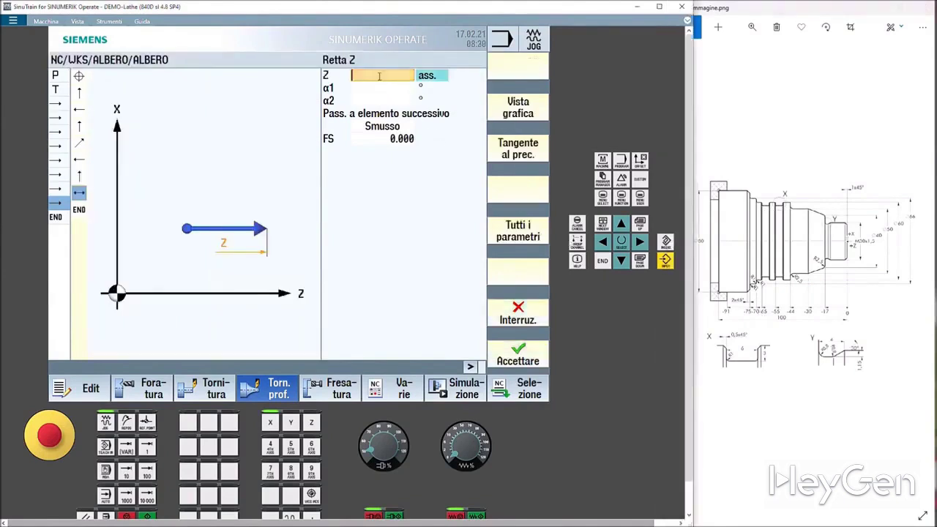
text(-70)
click(382, 91)
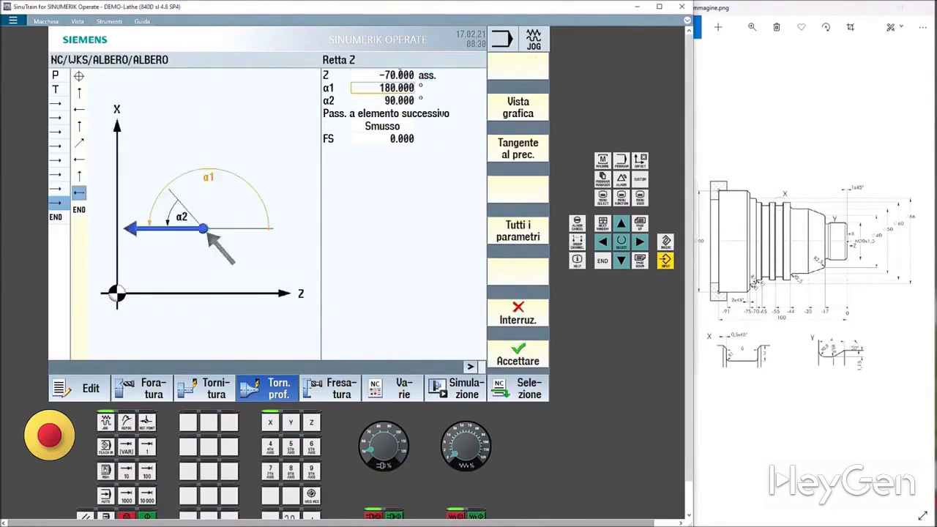
click(428, 76)
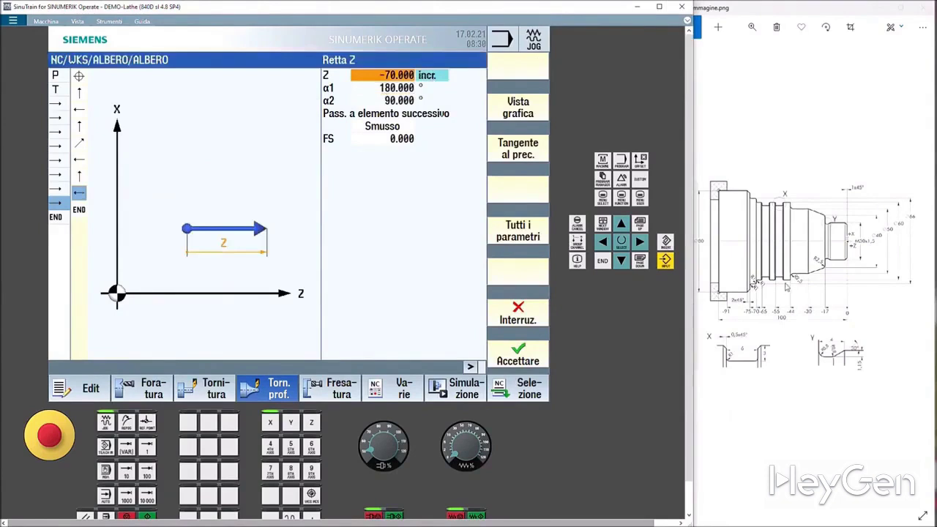
click(426, 75)
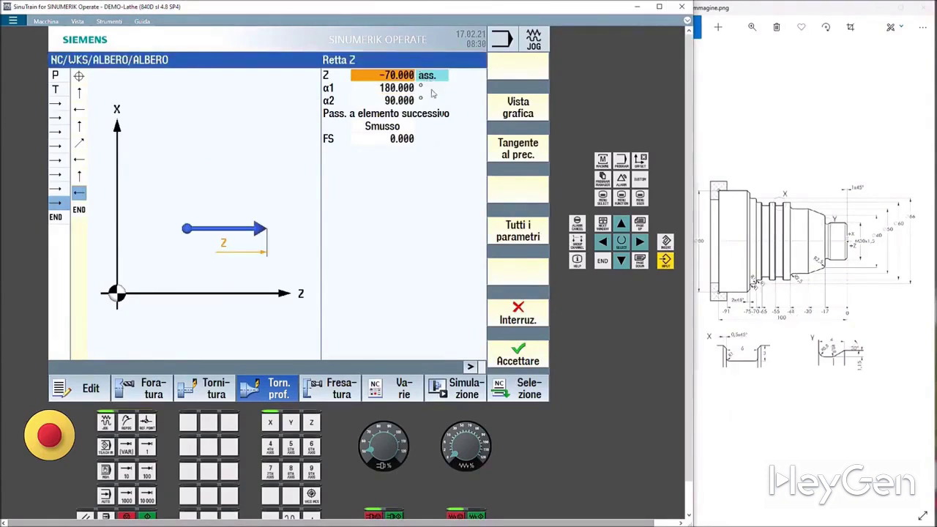
click(527, 364)
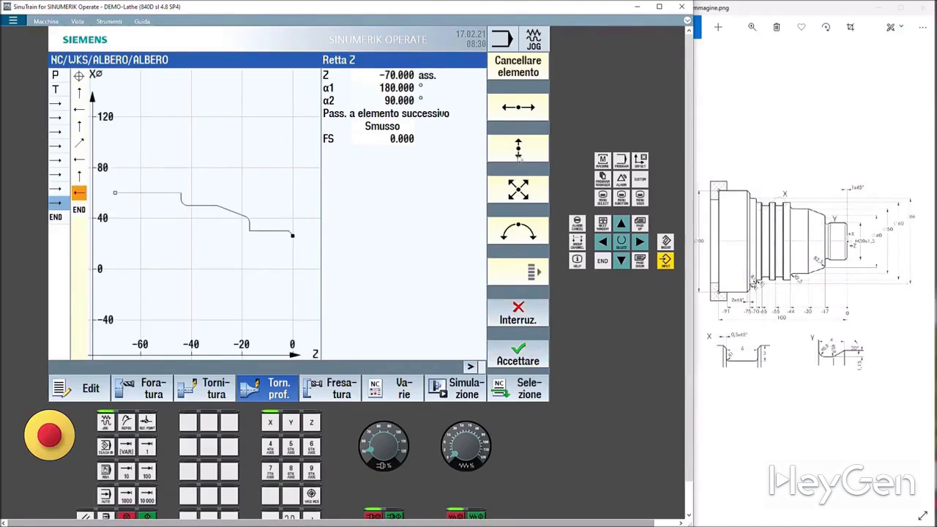
click(517, 361)
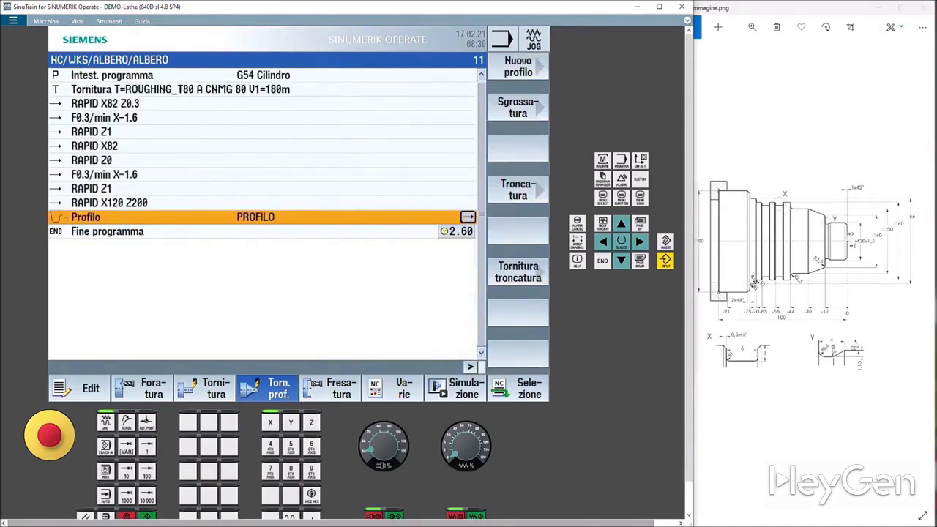
- Reopen the PROFILO contour and add a straight line in X to X 66 absolute with a radius transition of 1 to the next element
click(467, 217)
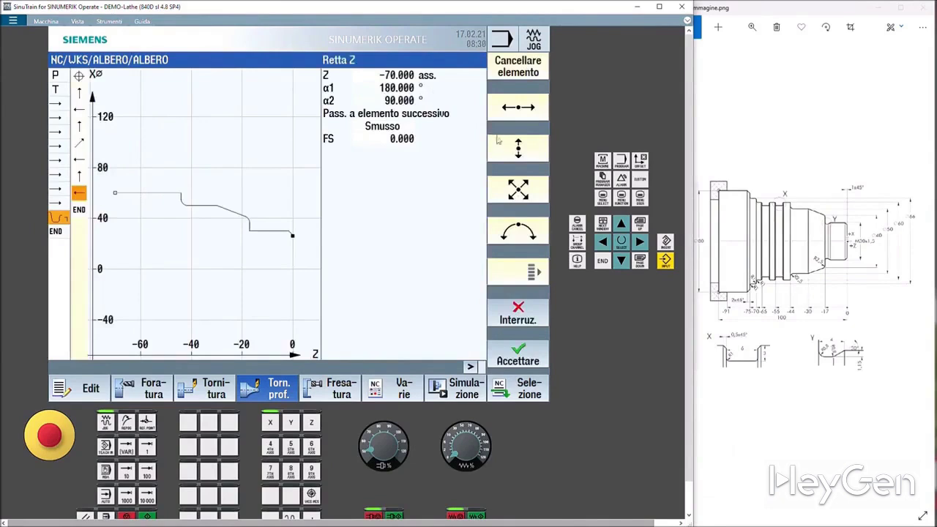
click(517, 148)
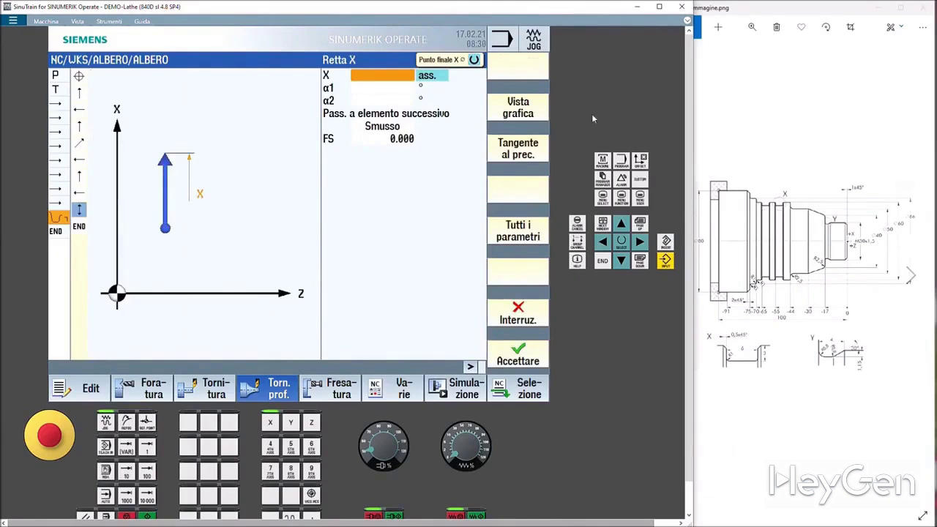
click(401, 72)
text(66)
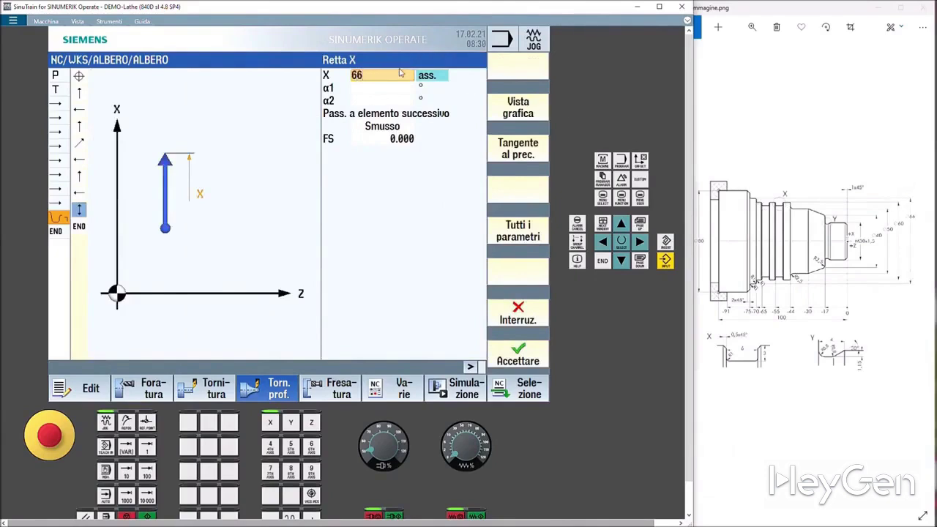
click(392, 103)
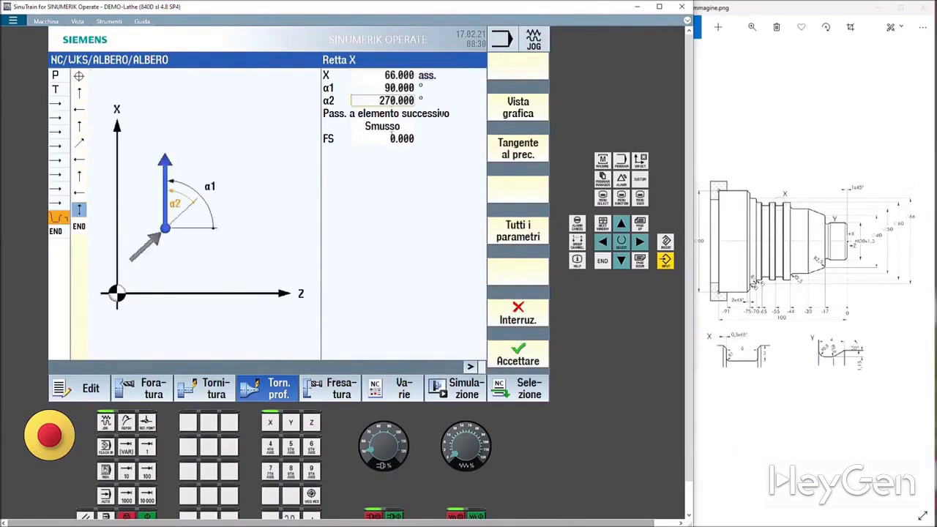
click(391, 128)
click(390, 130)
click(384, 150)
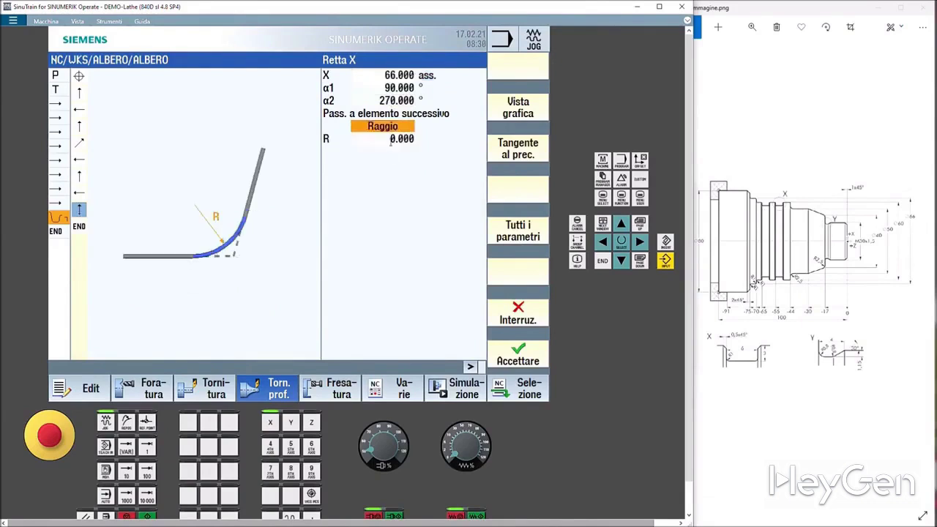
text(1)
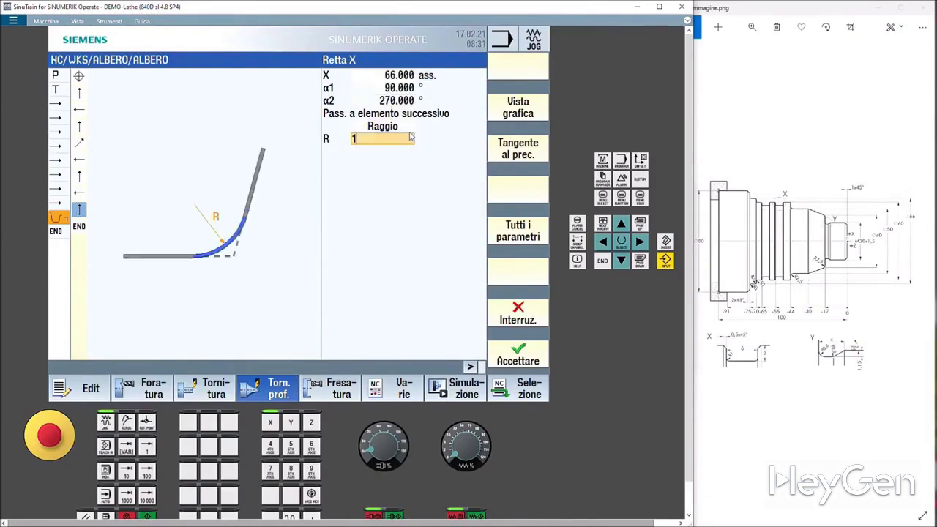
key(Return)
click(525, 351)
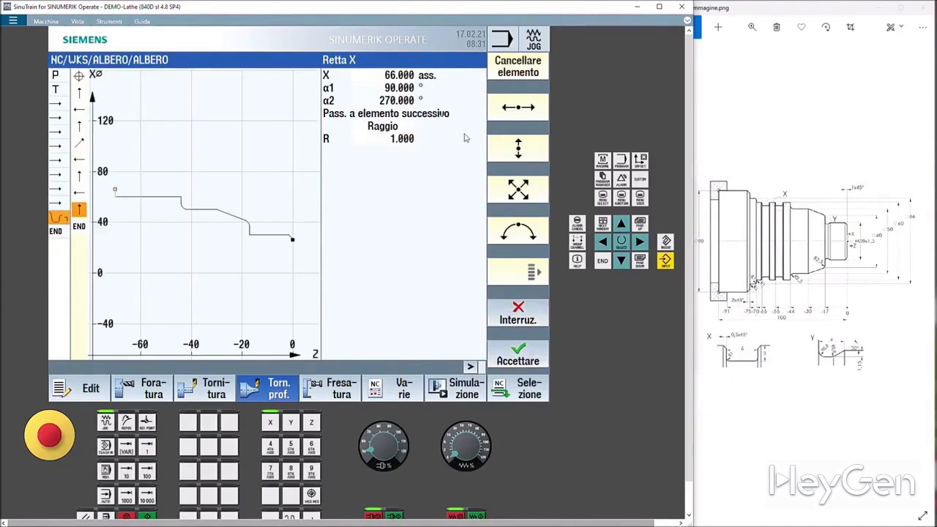
- Add a straight line in Z to Z -75 absolute with a radius transition of 1 to the next element
click(511, 114)
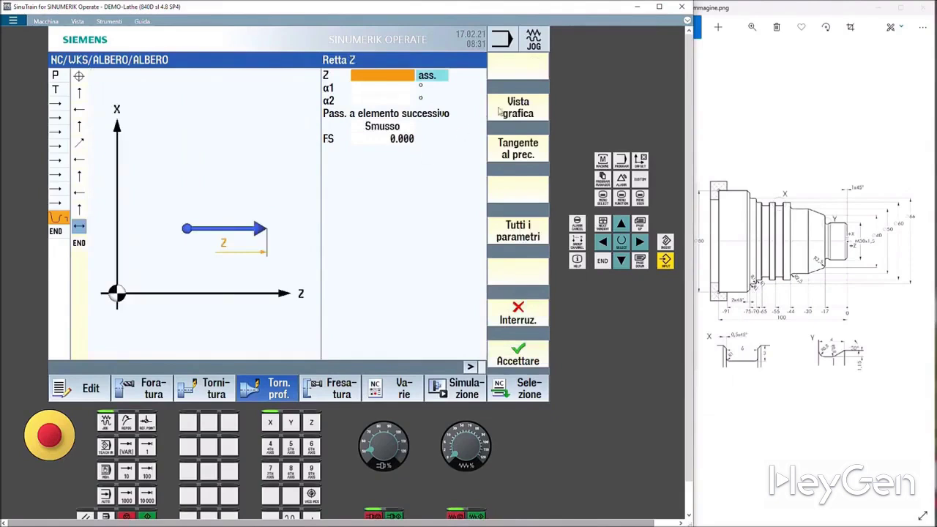
click(384, 76)
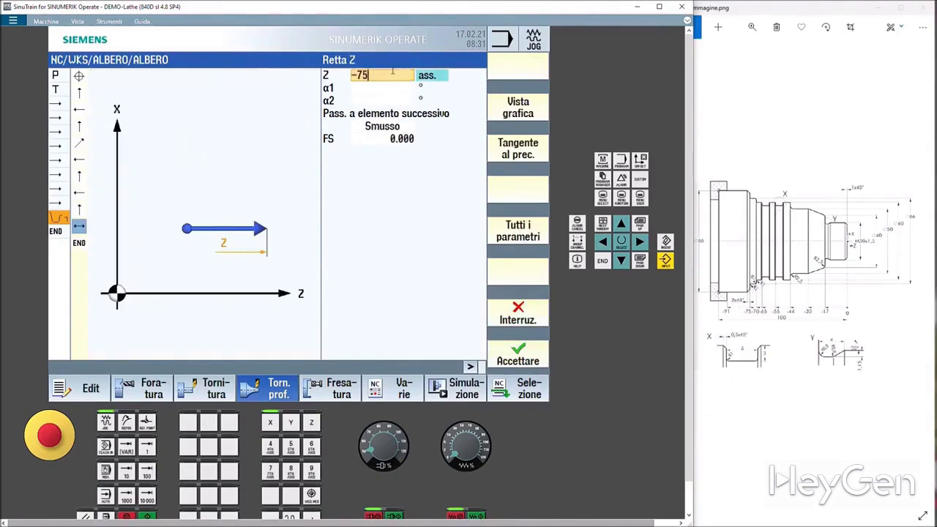
text(-75)
click(410, 126)
click(390, 134)
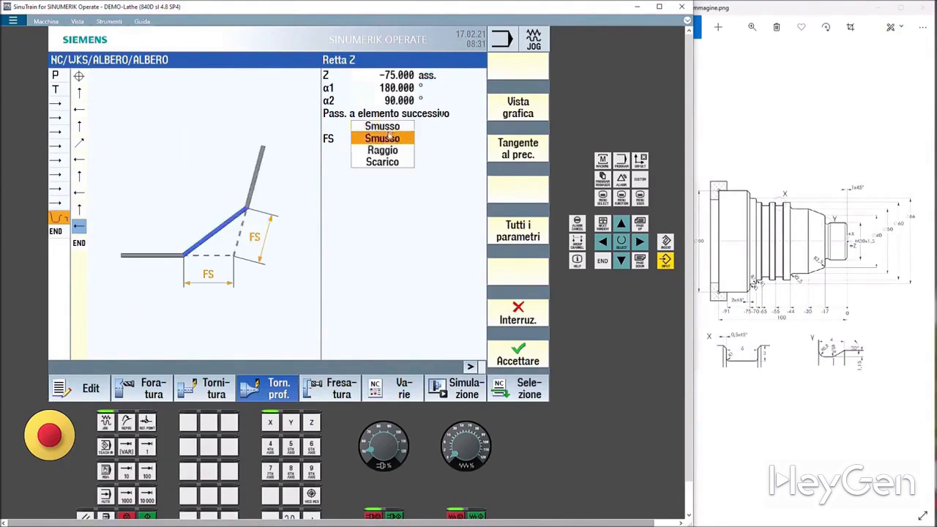
click(389, 150)
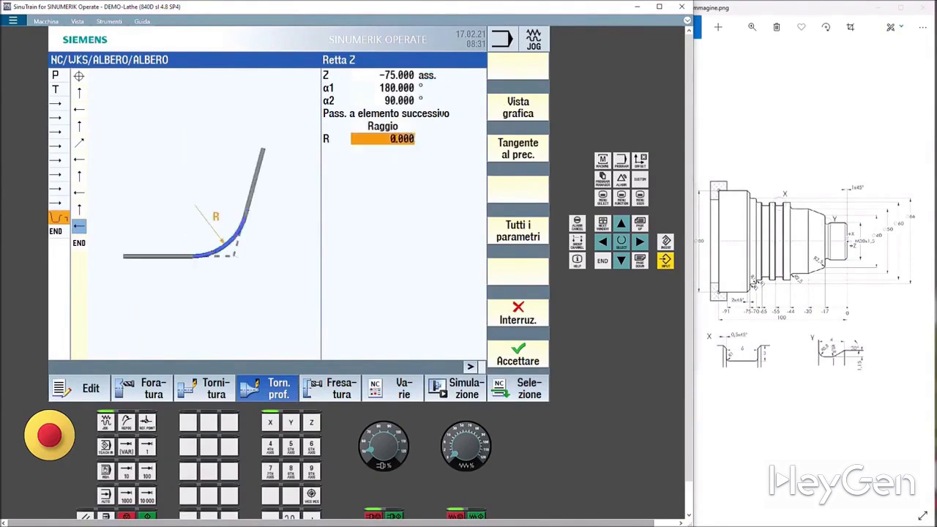
text(1)
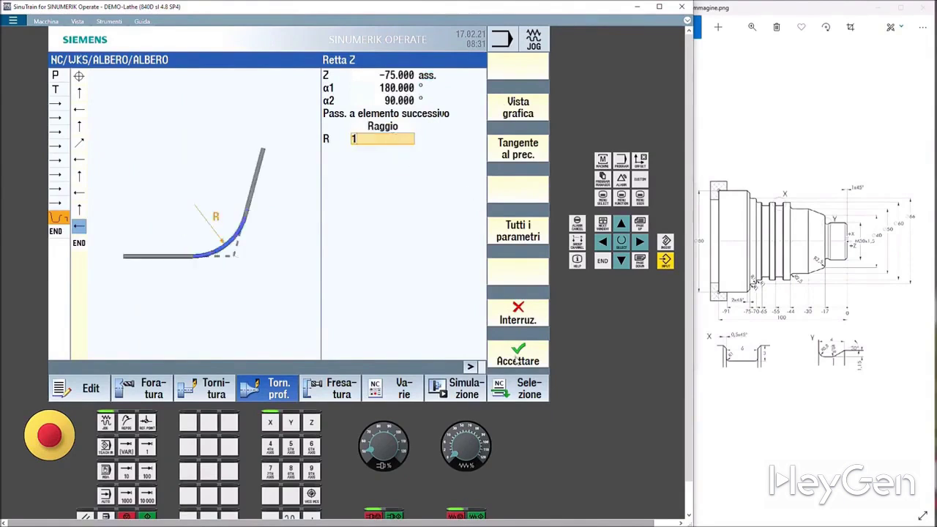
click(518, 359)
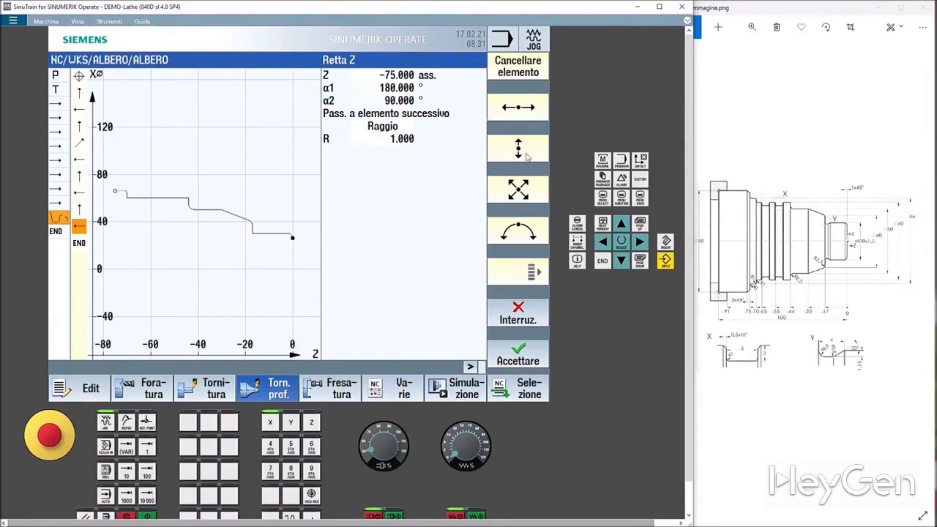
- Add a straight line in X to X 80 absolute with a chamfer of 2 to the next element
click(524, 154)
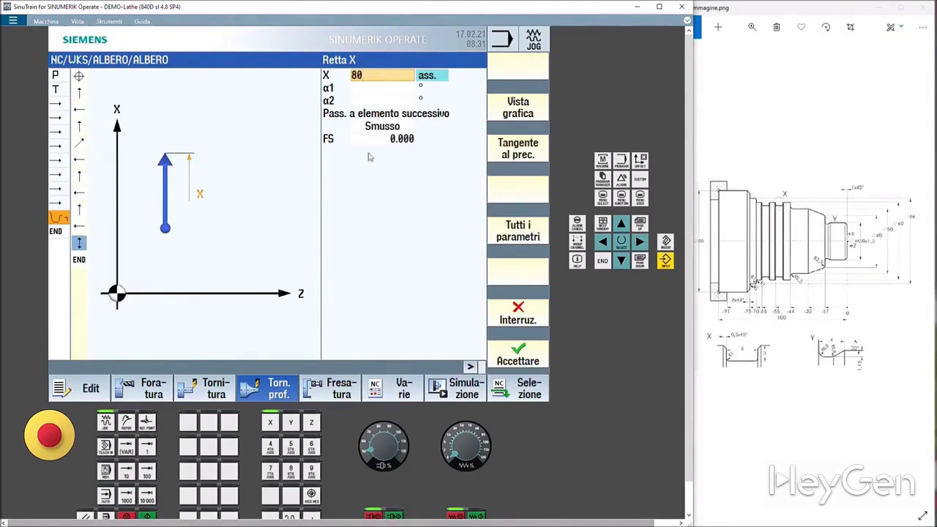
click(372, 139)
text(2)
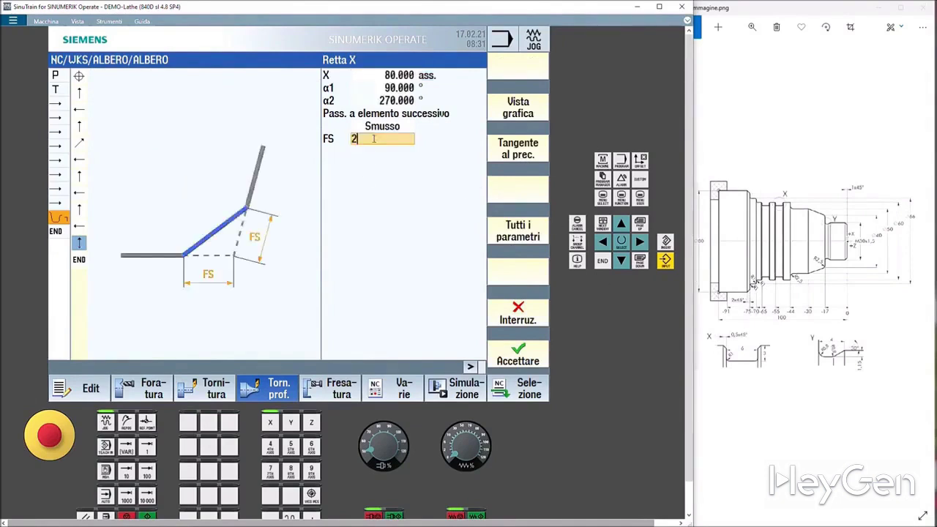
key(Return)
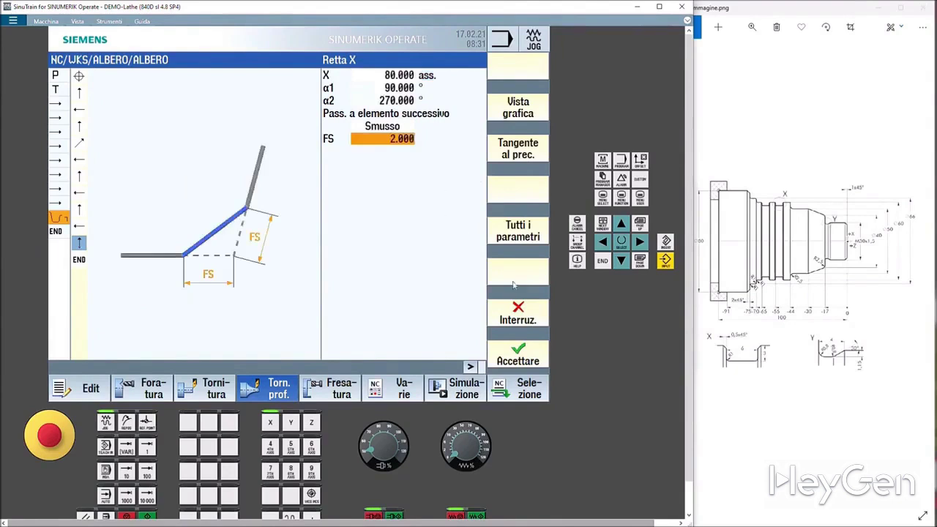
click(520, 359)
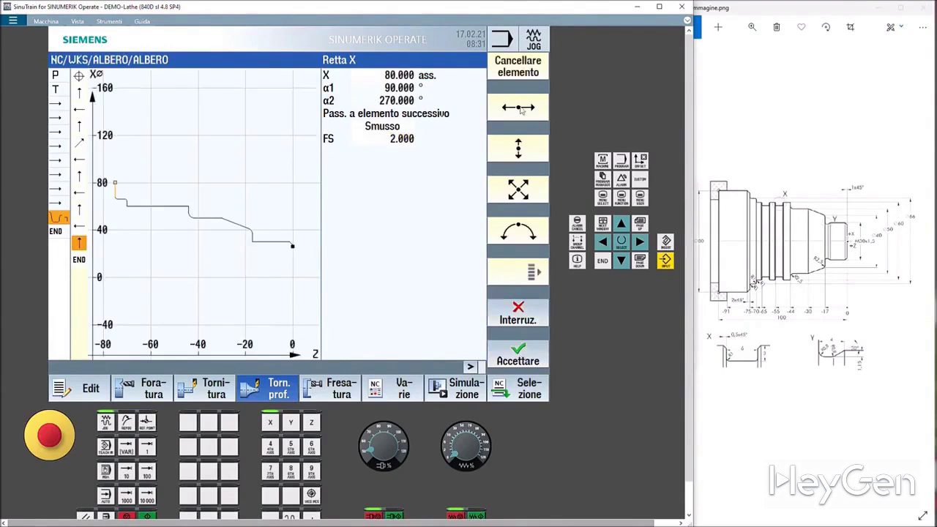
- Add a straight line in Z of -5 incremental without a chamfer, and accept the PROFILO contour into the program
click(518, 108)
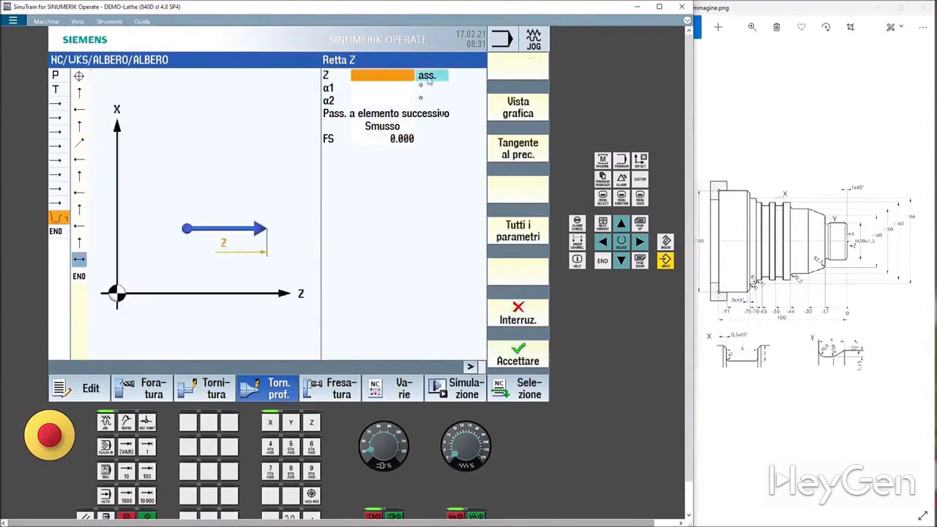
click(381, 74)
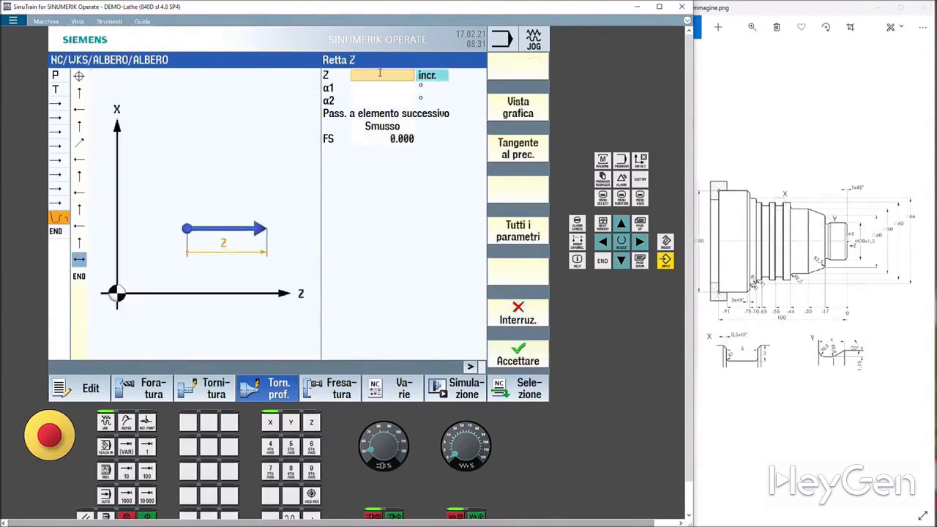
text(-5)
key(Return)
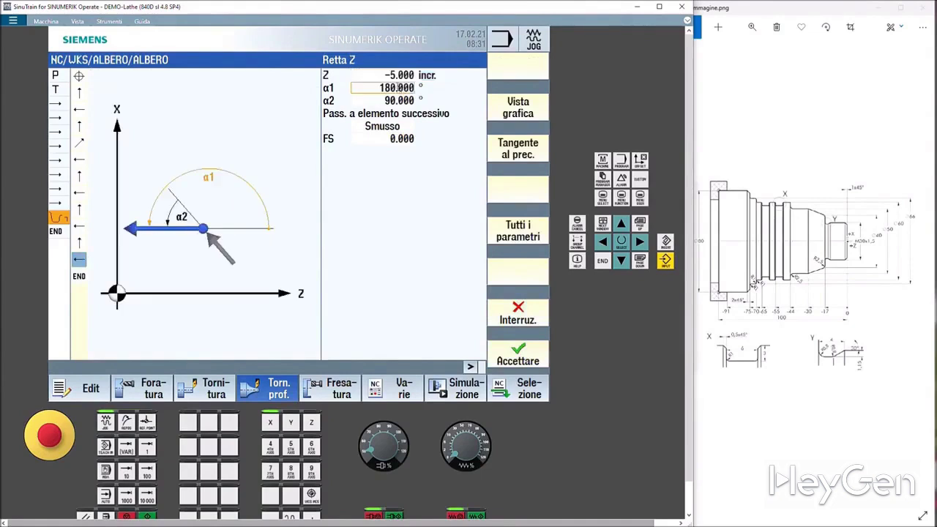
click(530, 350)
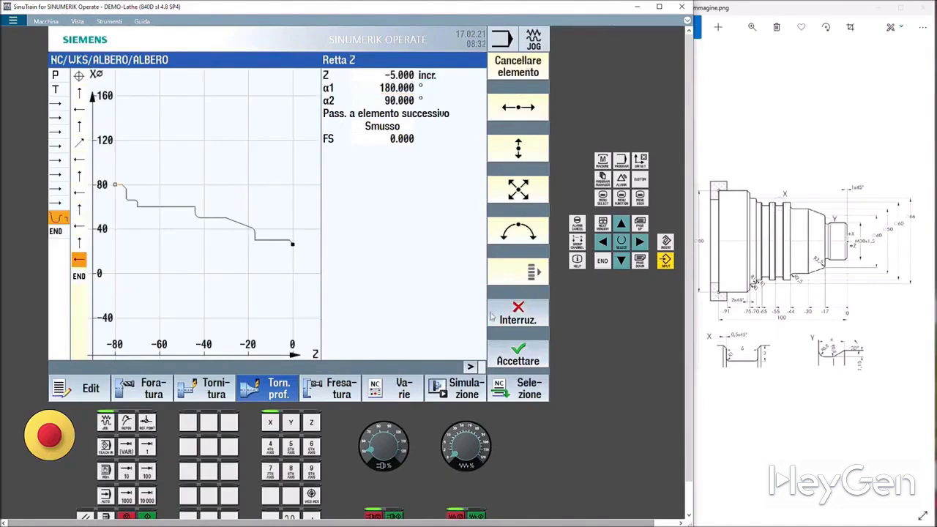
click(526, 351)
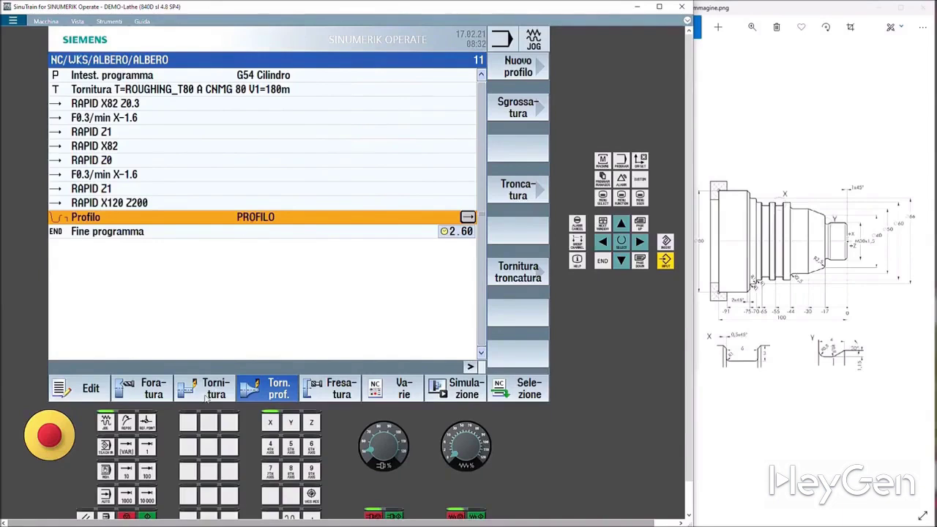
- Start a contour roughing cycle (Sgrossatura) after the PROFILO contour and set its feed F to 0.300 mm/giro
click(207, 395)
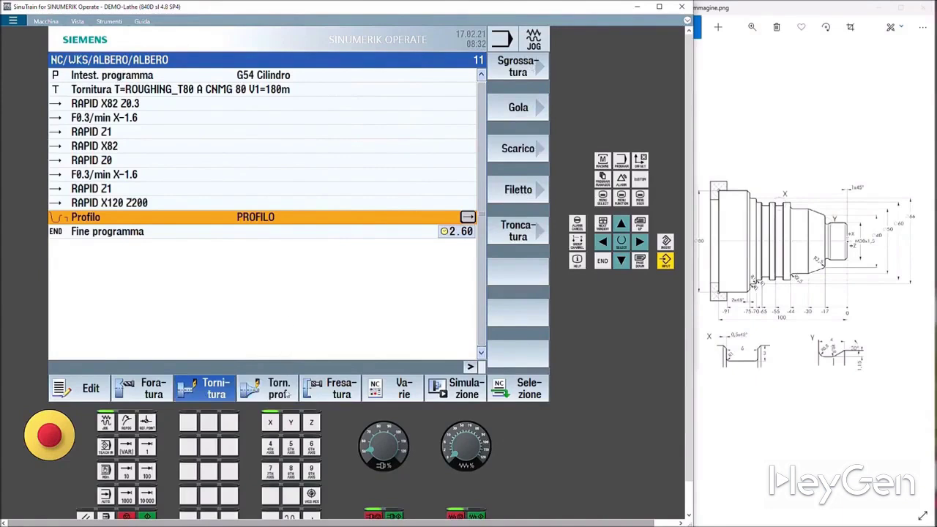
click(287, 395)
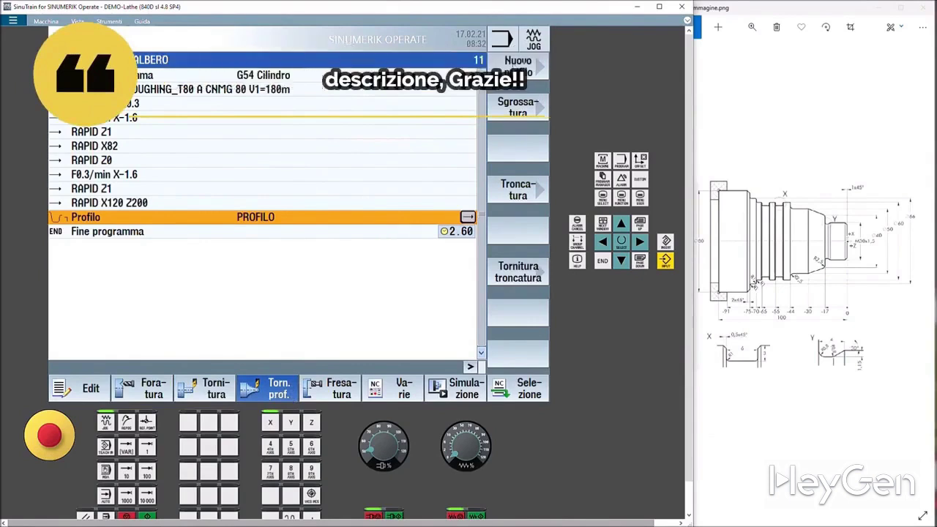
click(518, 107)
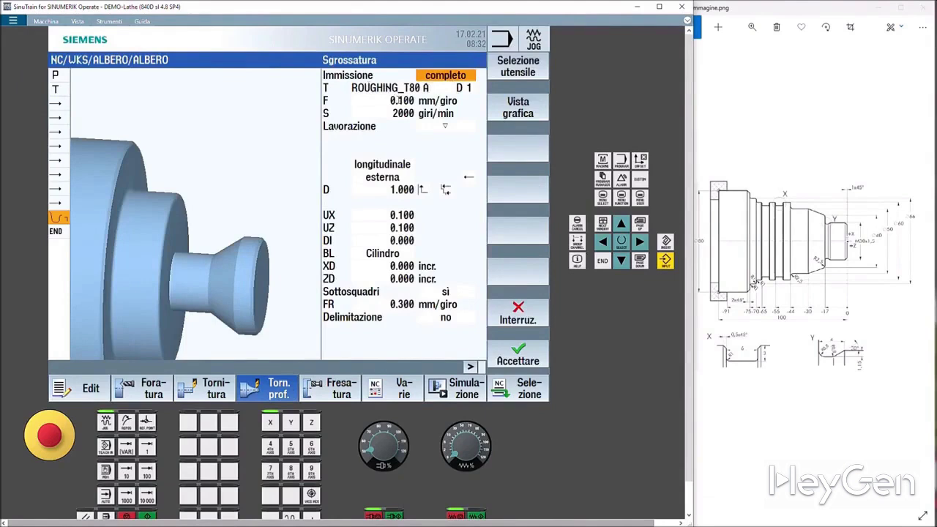
click(402, 100)
click(402, 101)
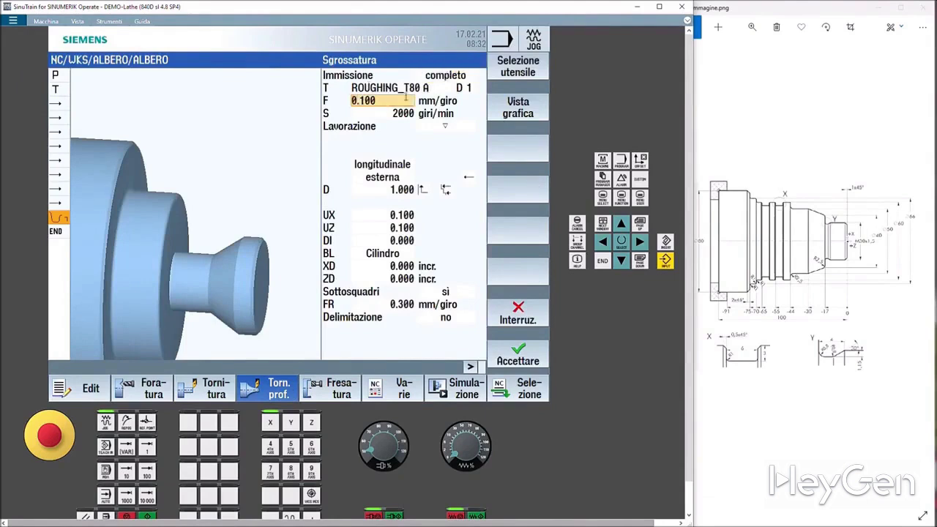
key(BackSpace)
key(BackSpace)
- Switch the roughing cycle's spindle speed to cutting speed V in m/min and open its value for editing
click(440, 118)
click(437, 118)
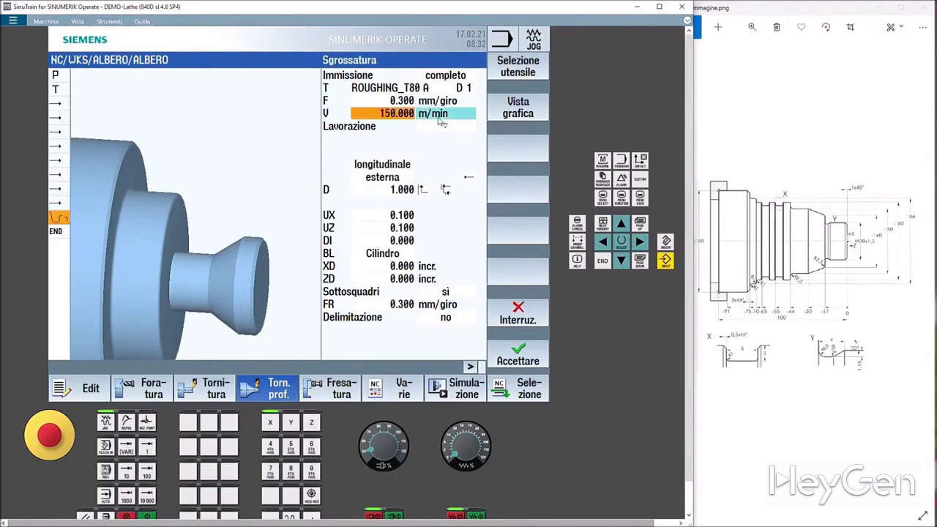
click(434, 118)
click(428, 117)
click(368, 113)
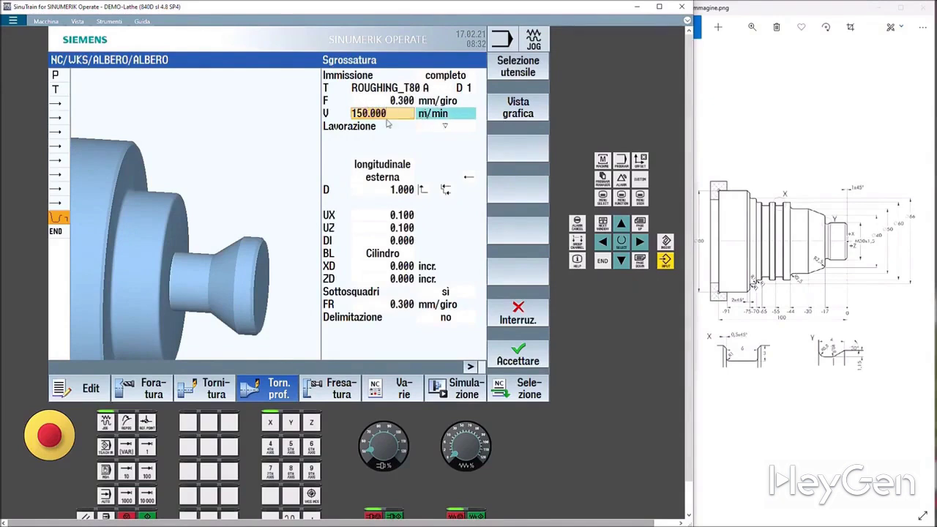
- Set the roughing cycle's cutting speed V to 180 m/min
key(BackSpace)
key(BackSpace)
text(80)
- Preview the finishing (▽▽▽) and combined (▽+▽▽▽) machining types, ending on roughing (▽)
click(445, 129)
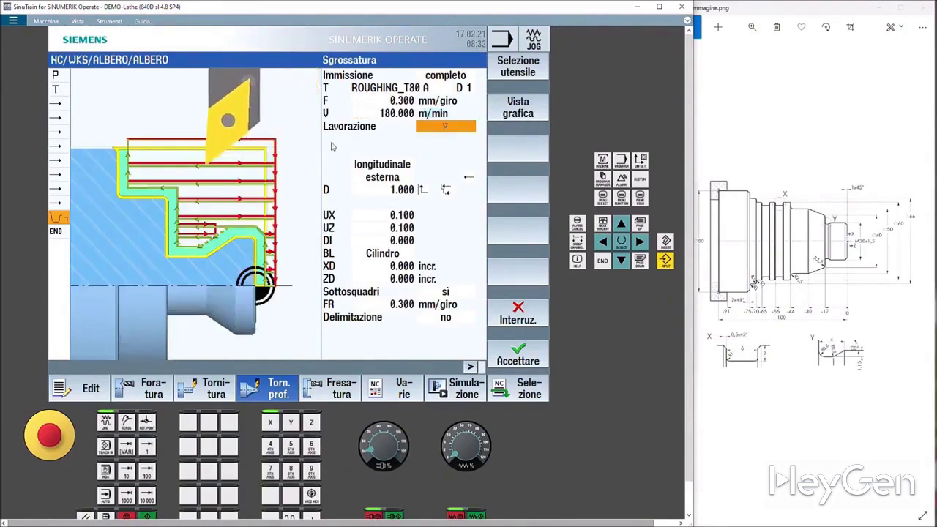
click(446, 126)
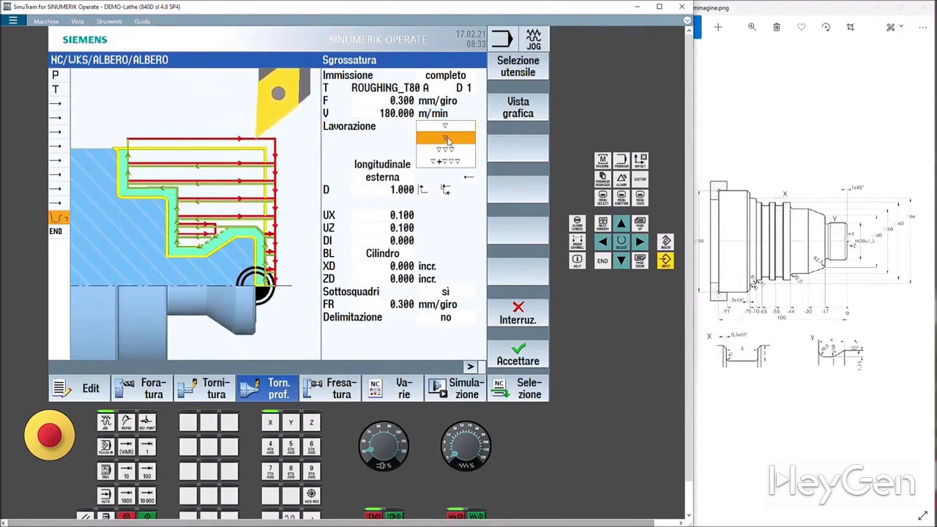
click(449, 150)
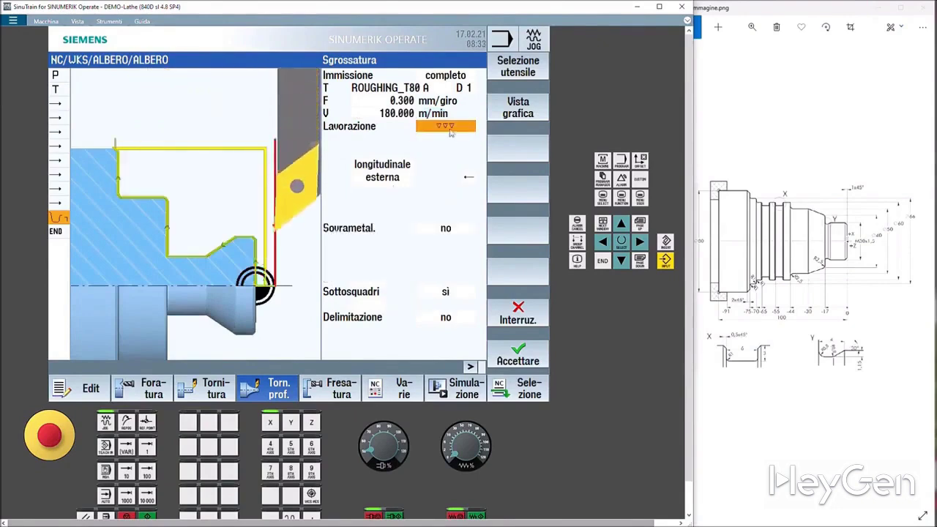
click(446, 127)
click(449, 162)
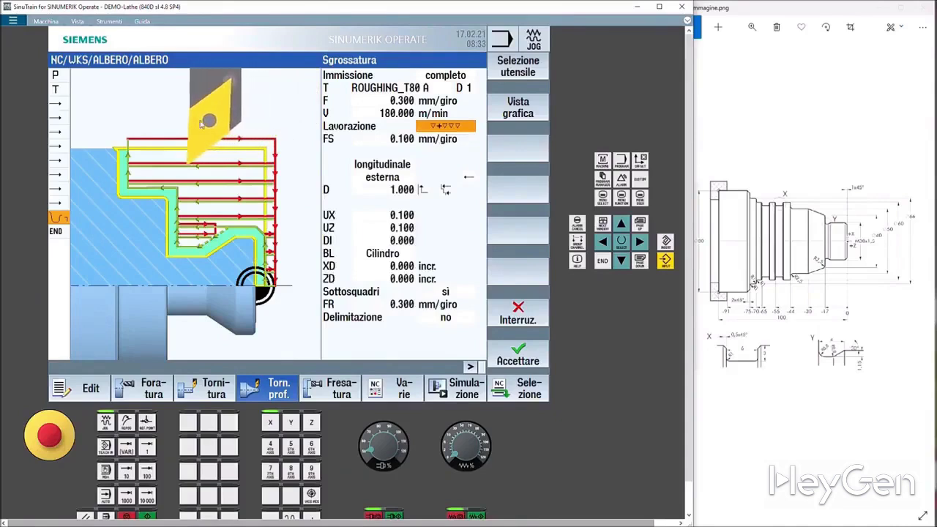
click(460, 130)
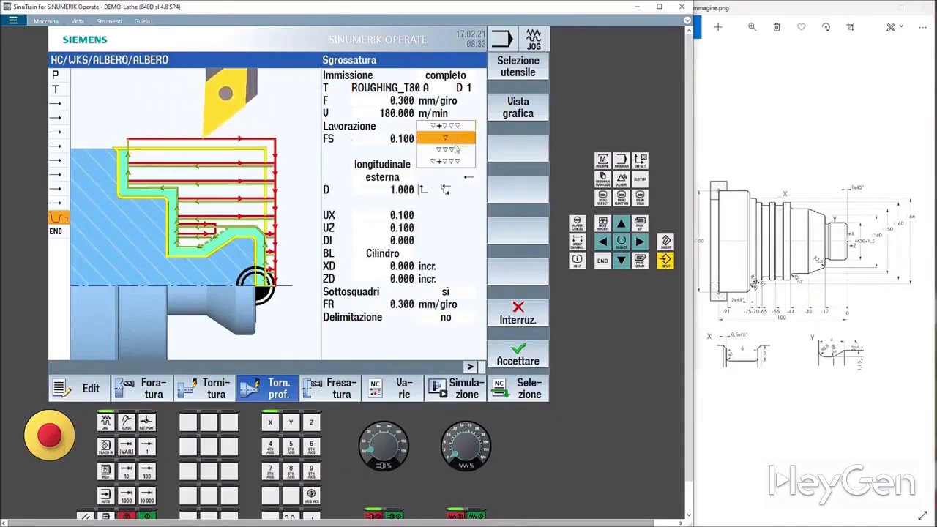
click(453, 145)
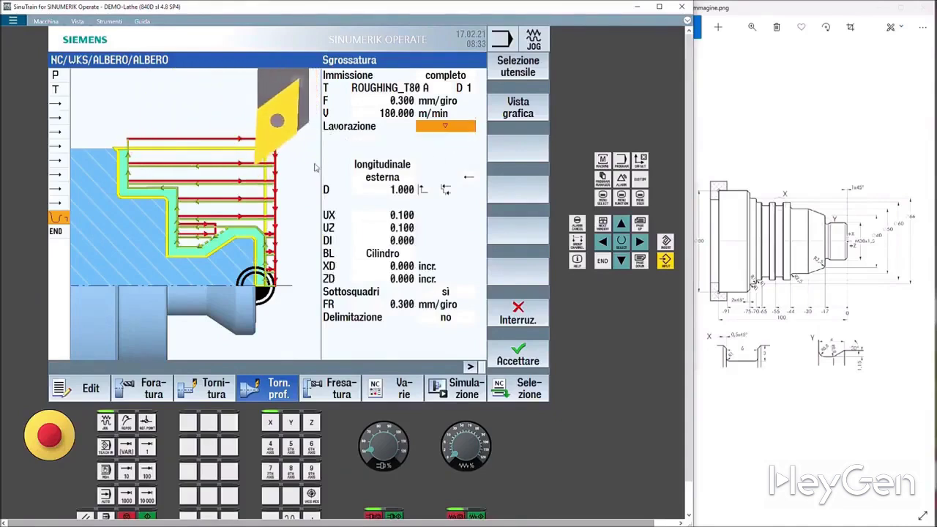
- Preview the radiale machining direction for the roughing cycle and restore longitudinale
click(380, 166)
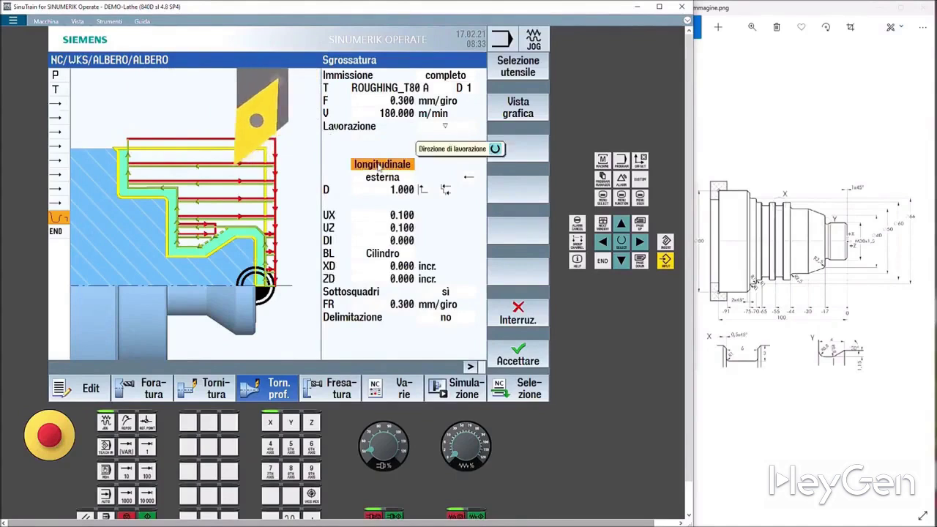
click(384, 178)
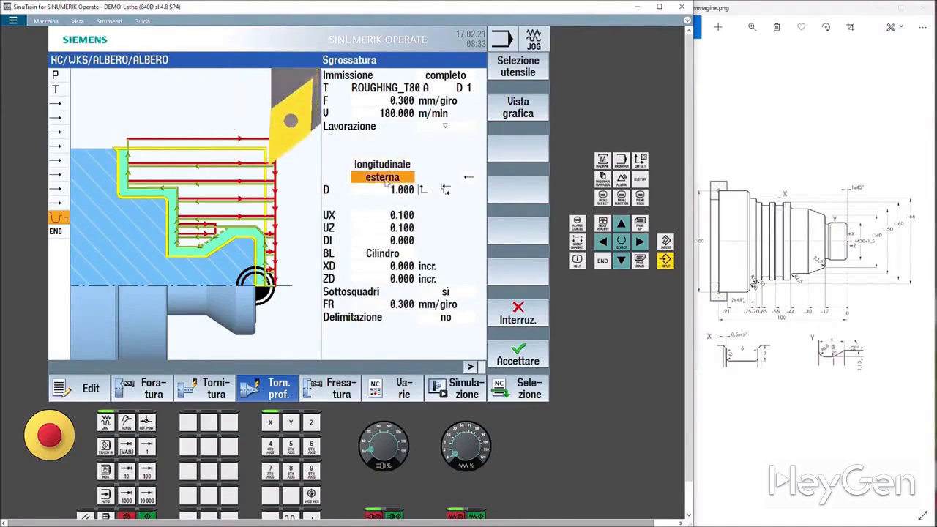
click(390, 166)
click(390, 166)
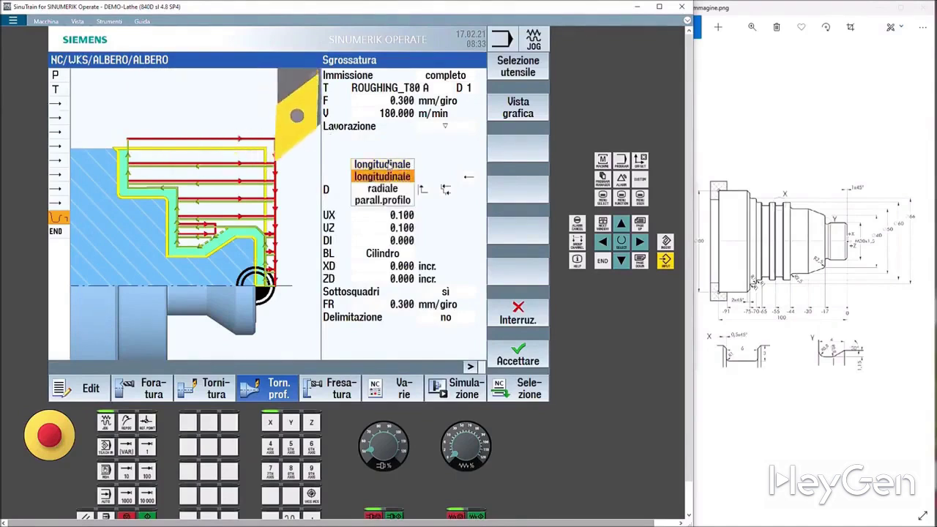
click(383, 192)
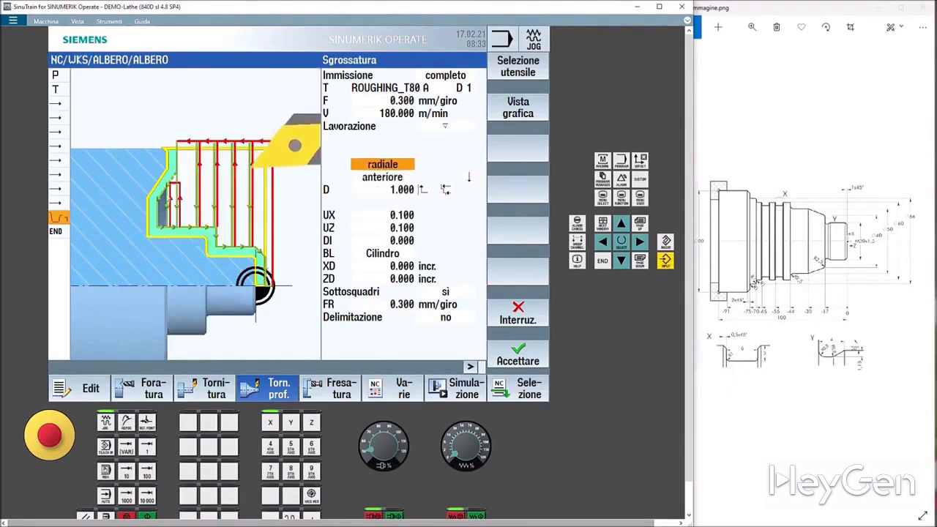
click(388, 165)
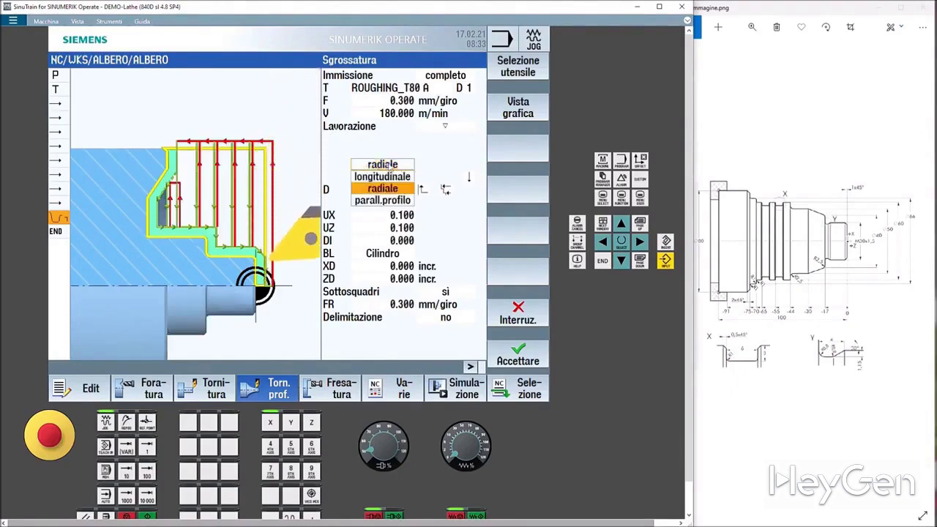
click(382, 176)
- Set the roughing cycle's infeed depth D to 5 mm
click(388, 190)
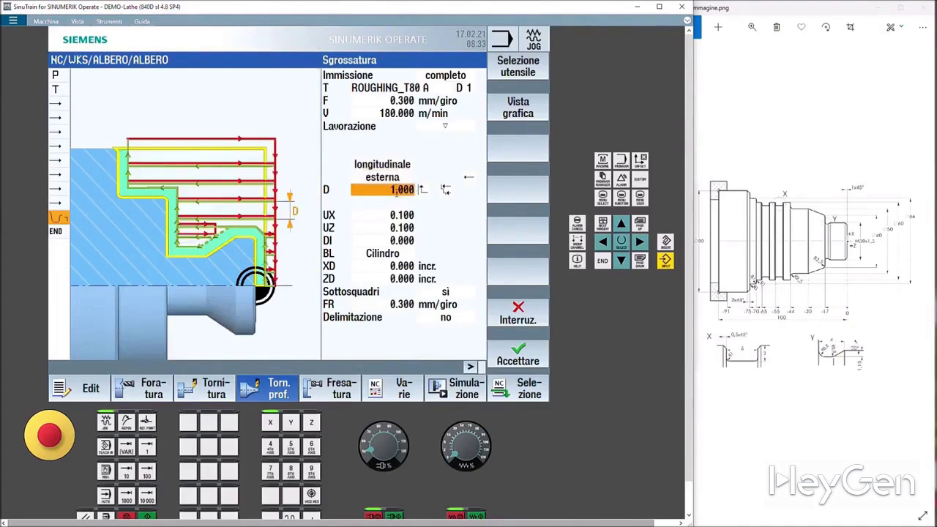
click(395, 191)
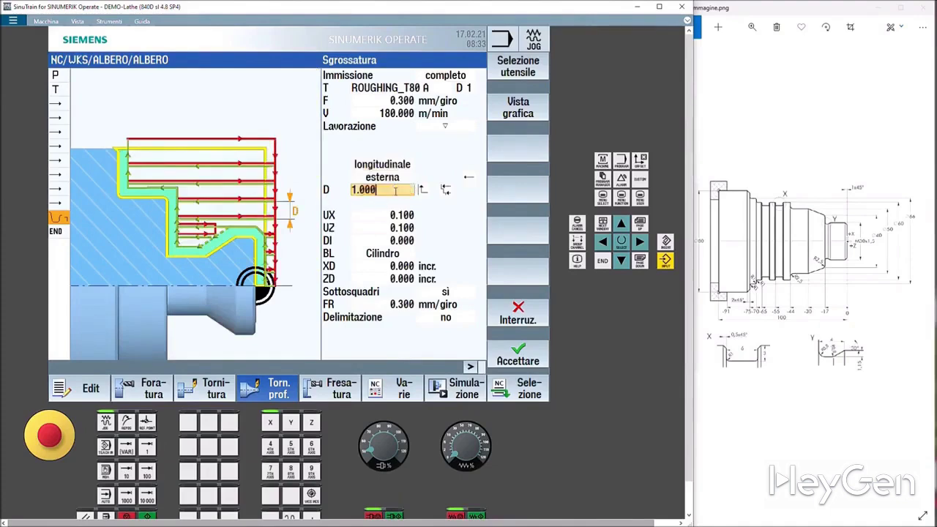
drag(378, 190, 340, 190)
text(5)
- Set the finishing allowance UX of the roughing cycle to 0.3 mm
click(377, 213)
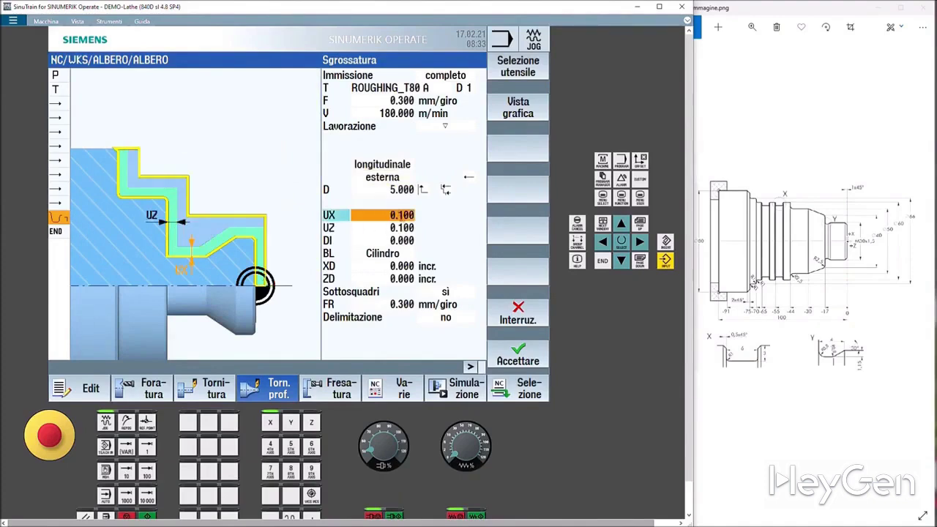
click(402, 215)
drag(354, 215, 388, 216)
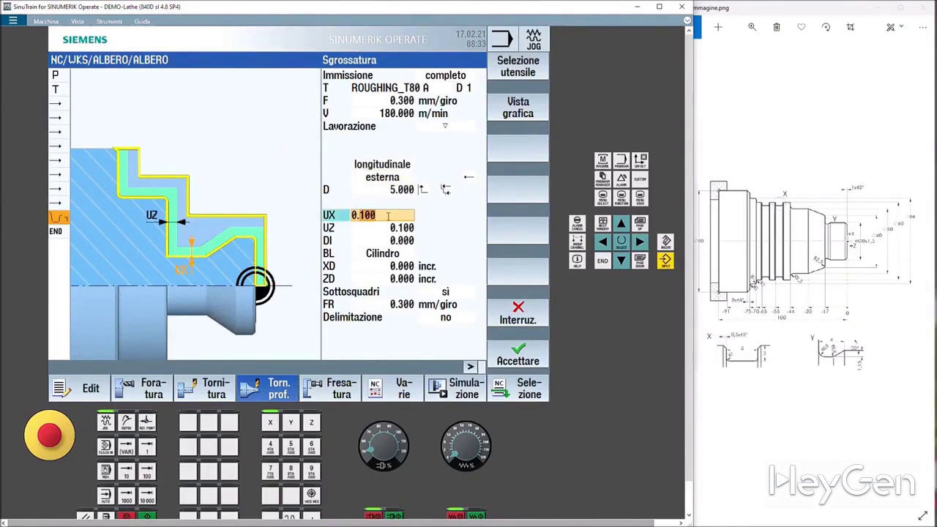
text(0.3)
key(Return)
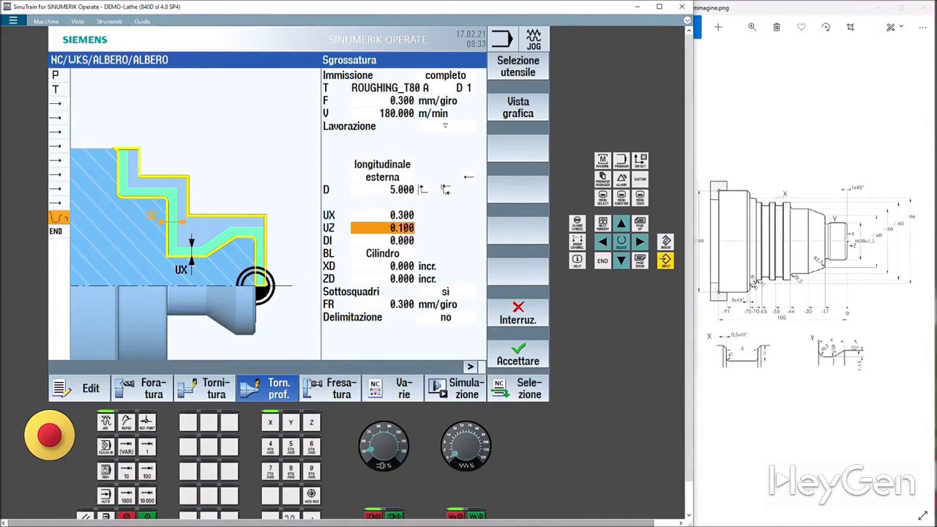
- Review the DI, BL, XD and ZD parameters of the roughing cycle with their help graphics
click(393, 240)
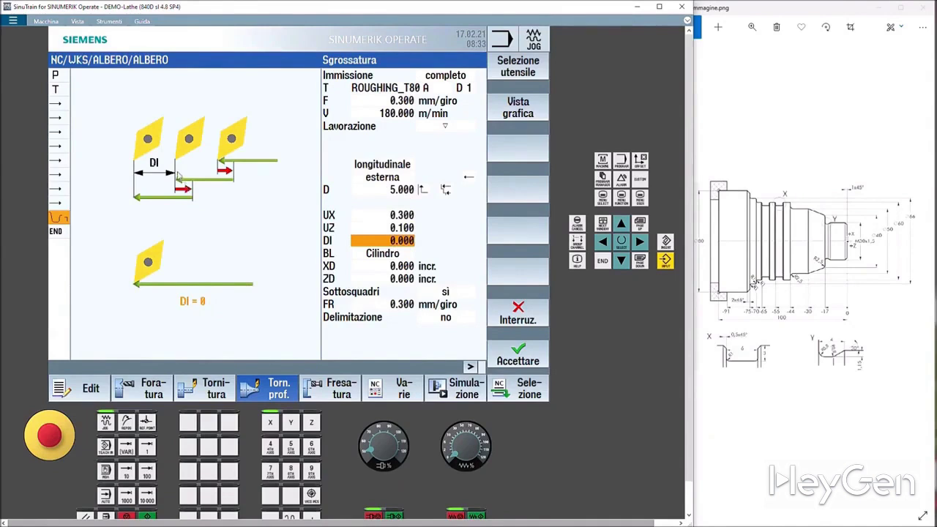
click(380, 253)
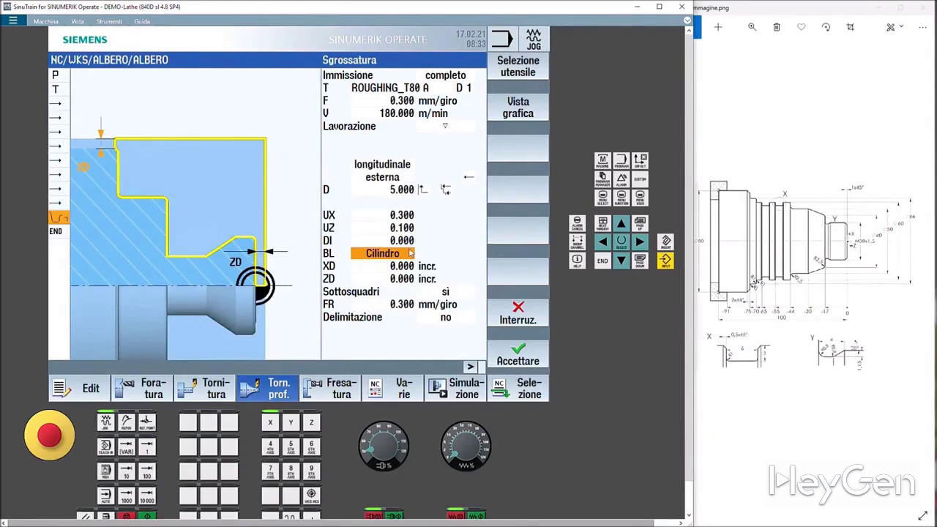
click(393, 266)
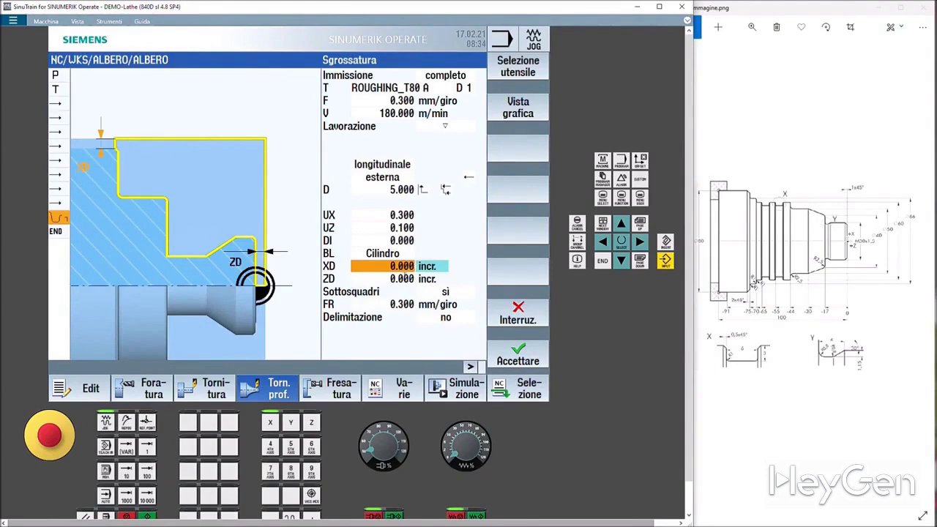
click(392, 279)
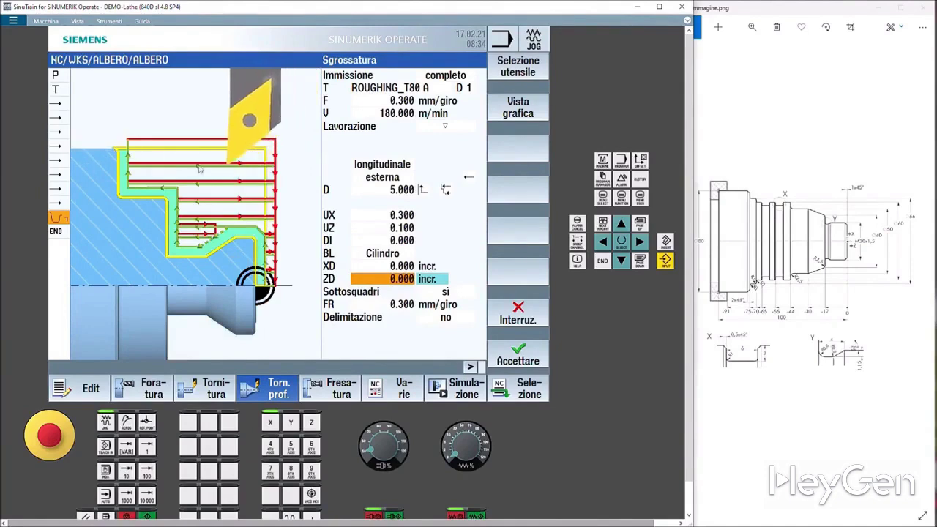
click(381, 273)
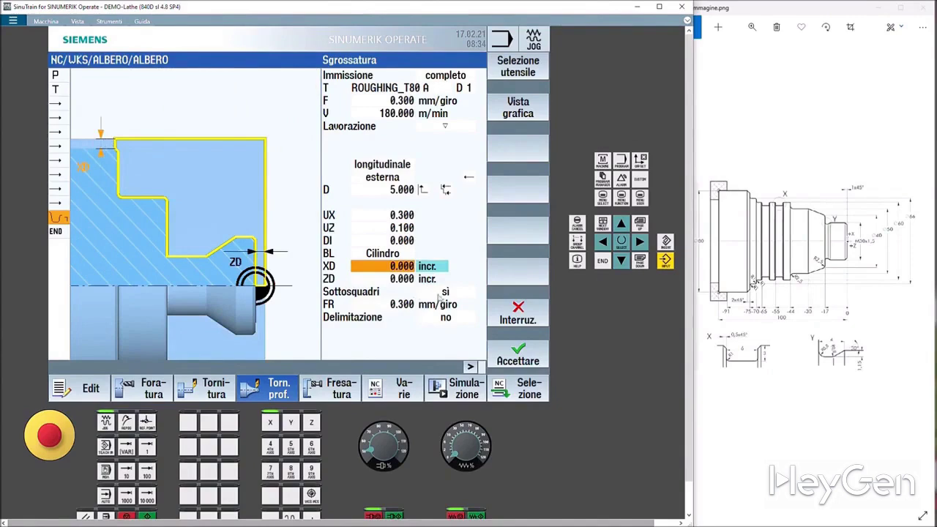
- Set Sottosquadri (undercuts) to no and accept the roughing cycle into the ALBERO program
click(443, 292)
click(453, 294)
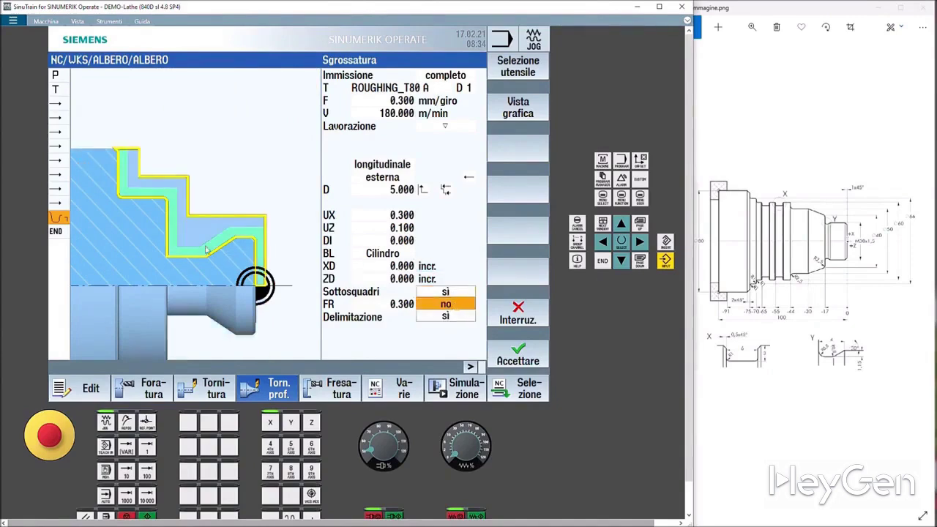
click(444, 304)
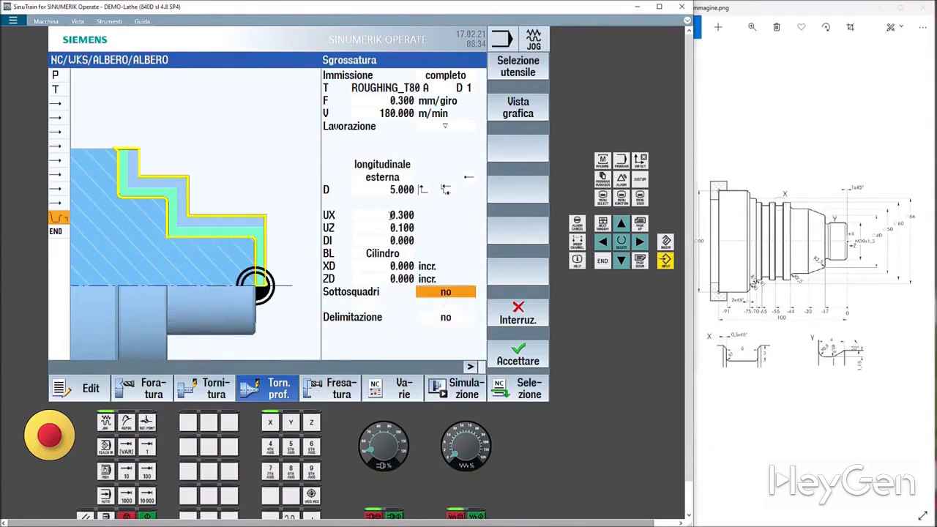
click(452, 320)
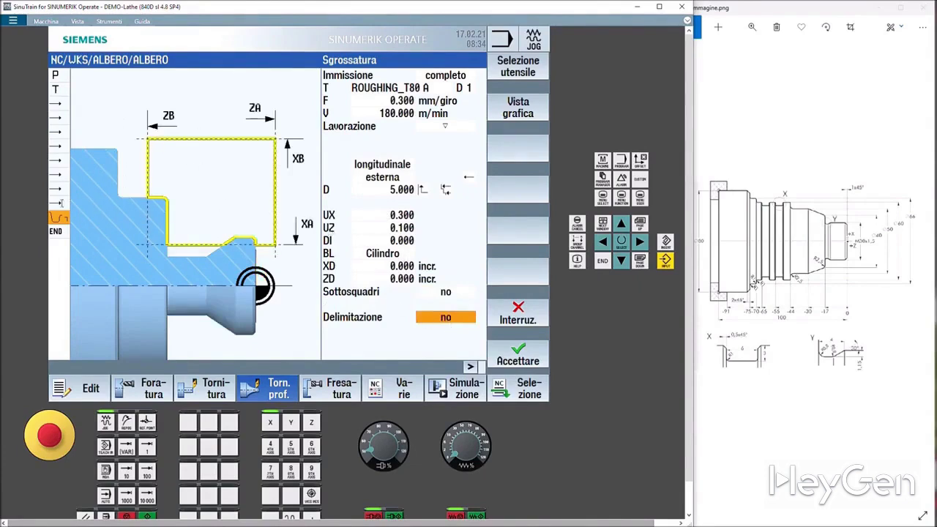
click(508, 353)
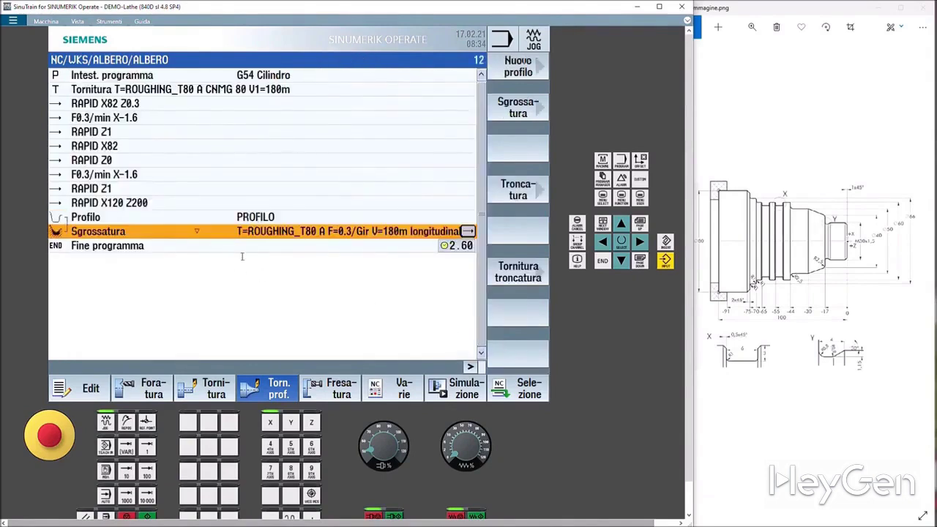
- Start another Sgrossatura cycle after the roughing one and assign the tool FINISHING_T35 A
click(521, 114)
click(399, 84)
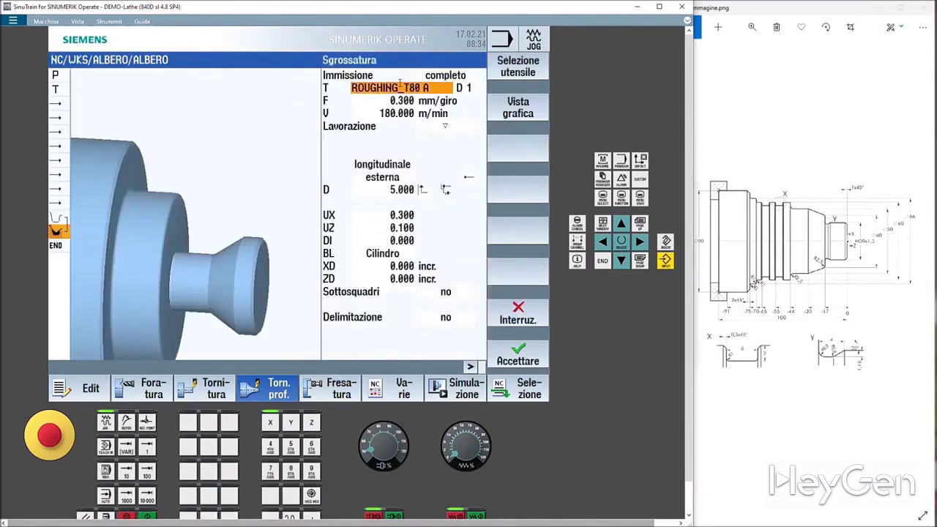
click(507, 76)
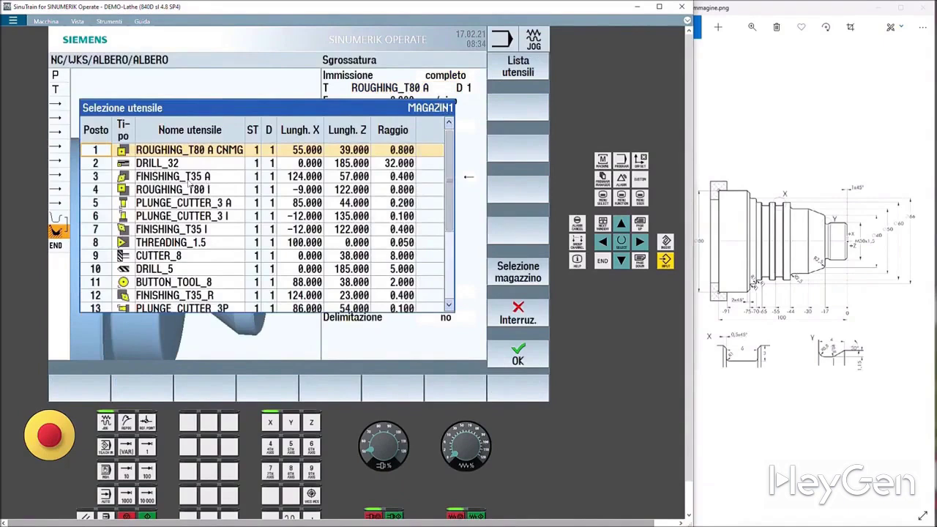
click(95, 177)
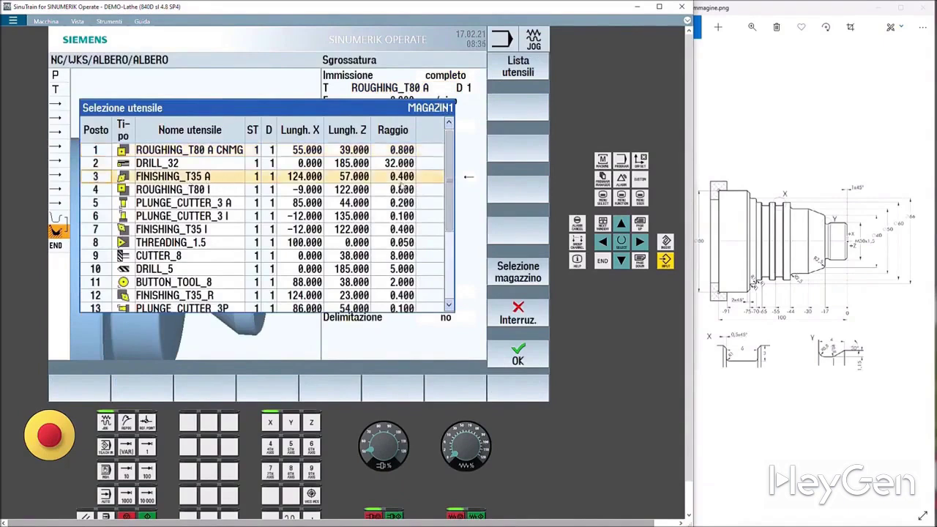
click(235, 176)
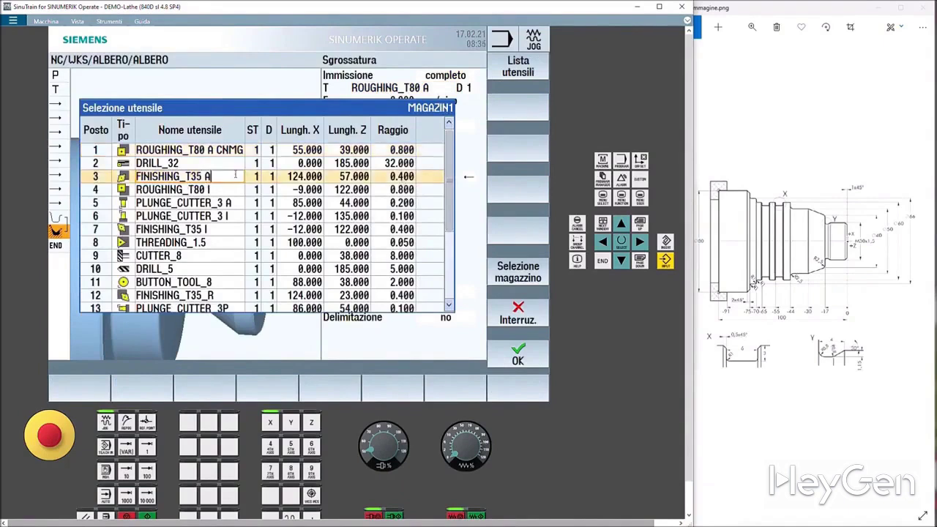
click(523, 353)
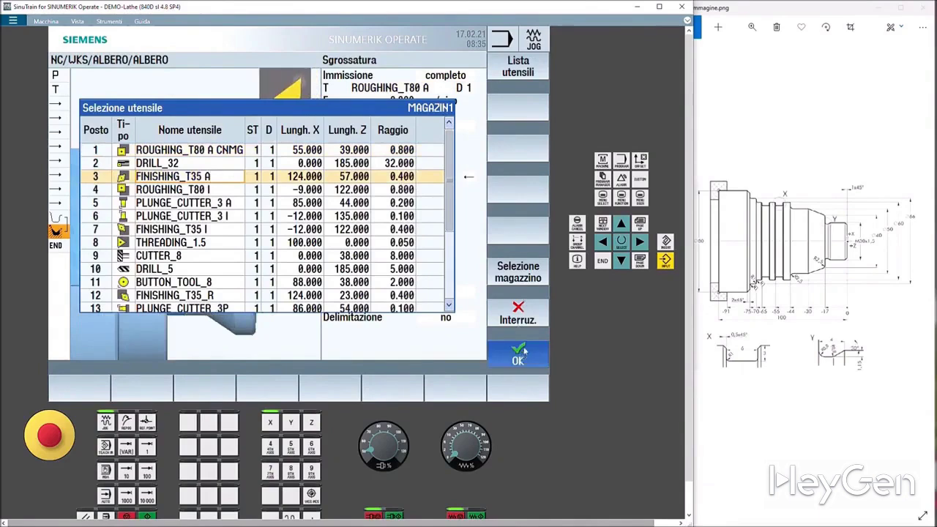
- Set the new cycle's feed F to 0.15 mm/giro
click(405, 102)
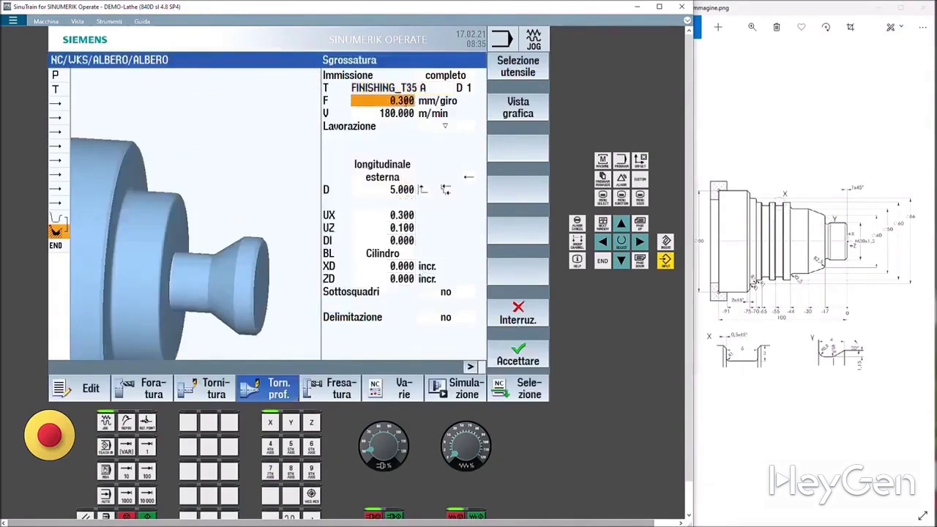
click(410, 102)
key(BackSpace)
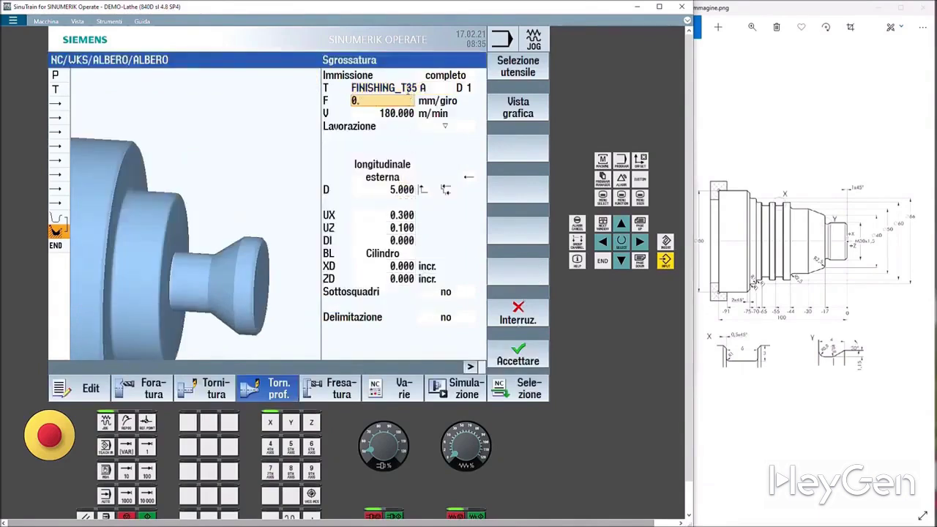
text(15)
- Set the new cycle's cutting speed V to 200 m/min
click(397, 112)
click(398, 112)
key(BackSpace)
key(BackSpace)
key(BackSpace)
key(BackSpace)
key(BackSpace)
key(BackSpace)
key(BackSpace)
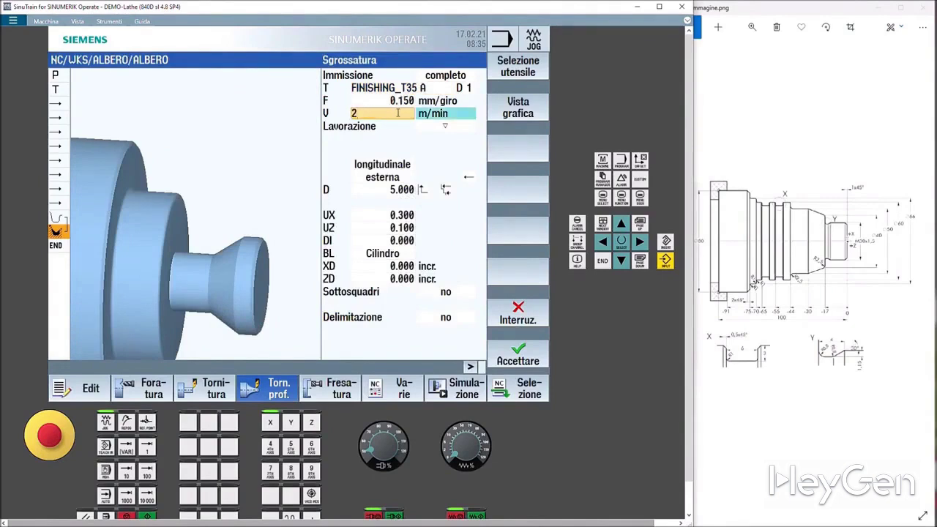
- Set the new cycle's Lavorazione (machining type) to finishing (▽▽▽)
click(443, 129)
click(446, 126)
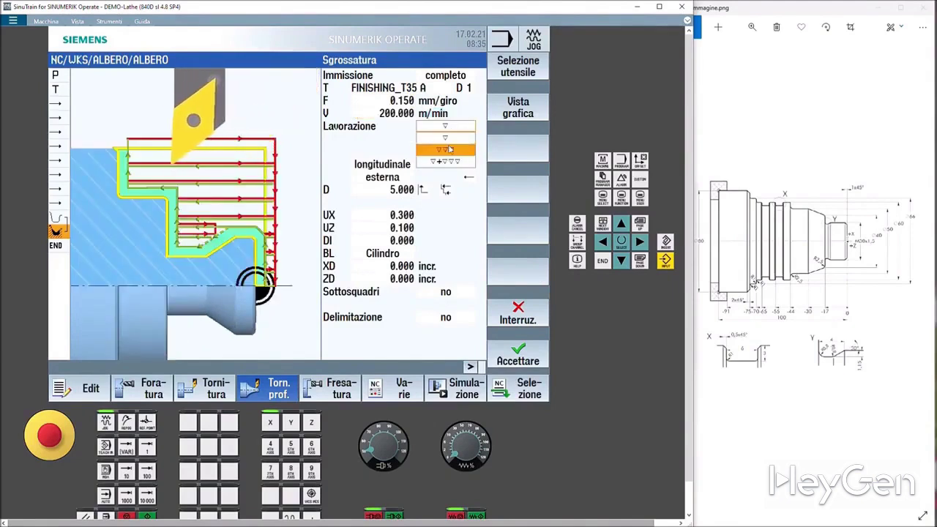
click(450, 153)
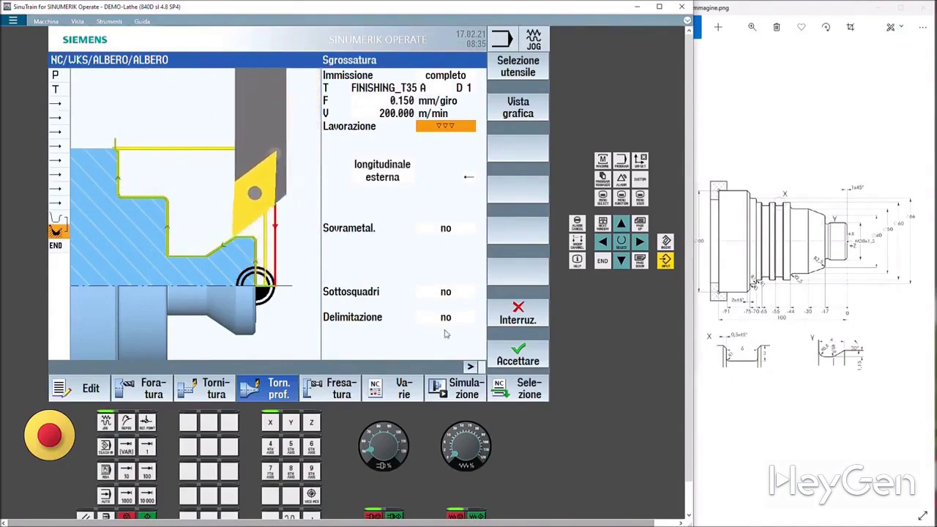
- Accept the finishing cycle and try to simulate the whole program
click(517, 358)
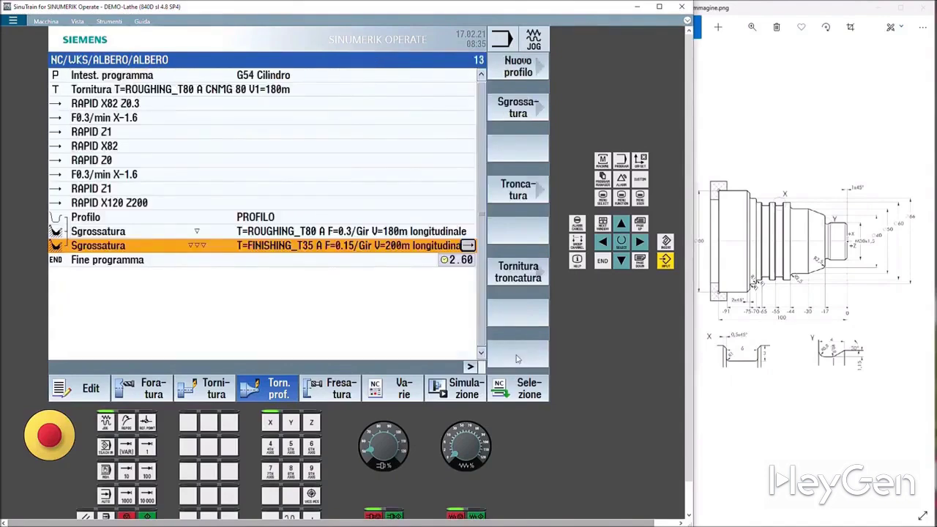
click(469, 389)
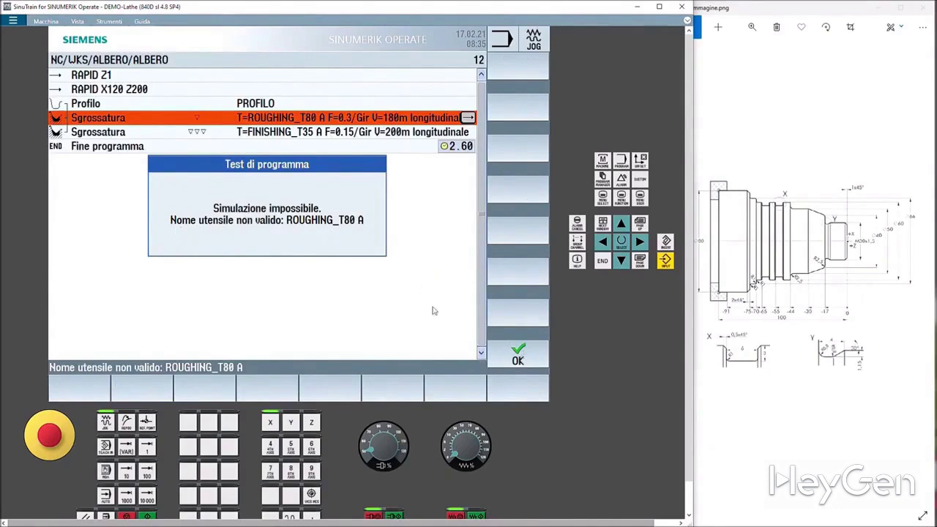
click(530, 356)
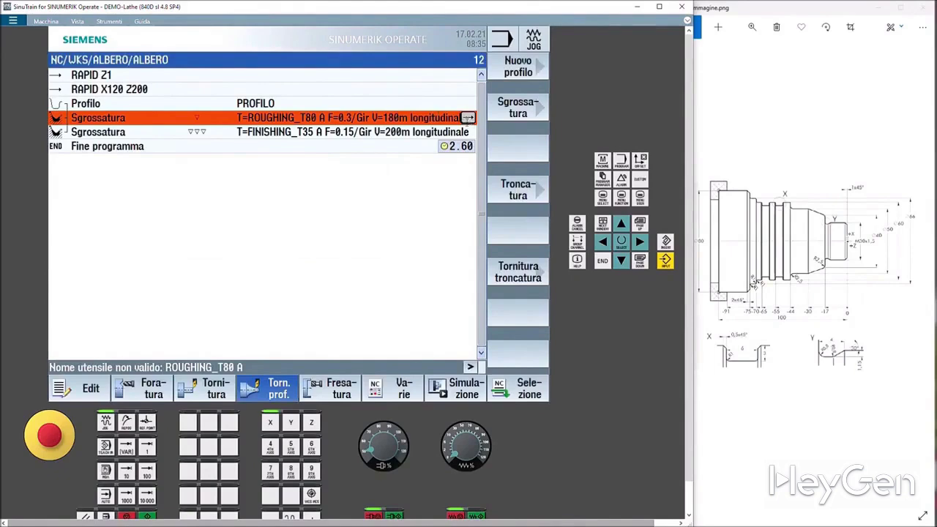
- Replace the roughing cycle's tool with ROUGHING_T80 A CNMG 80 from the magazine and accept the cycle
double_click(468, 119)
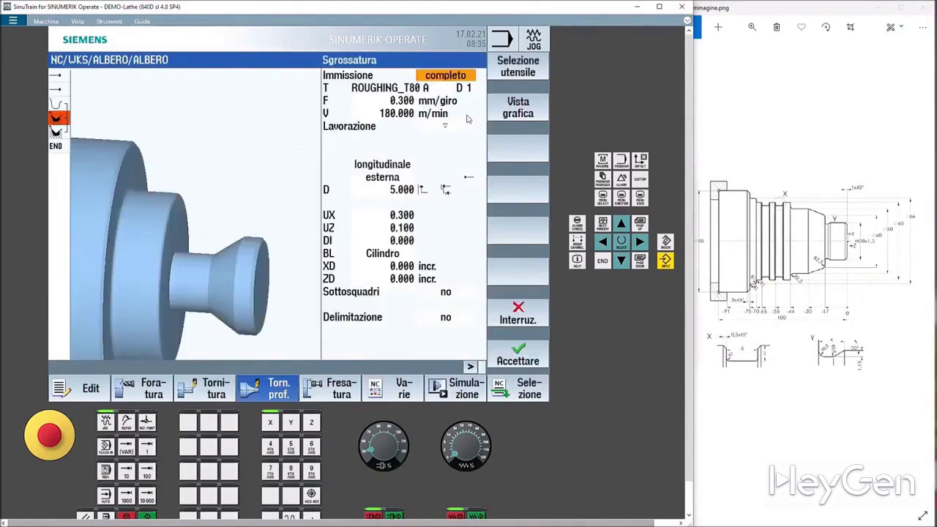
click(430, 88)
click(518, 67)
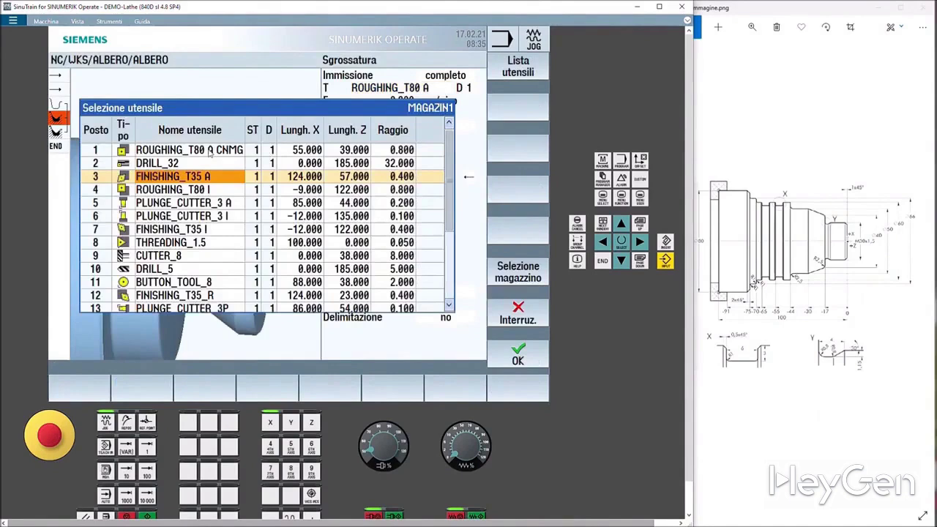
click(218, 150)
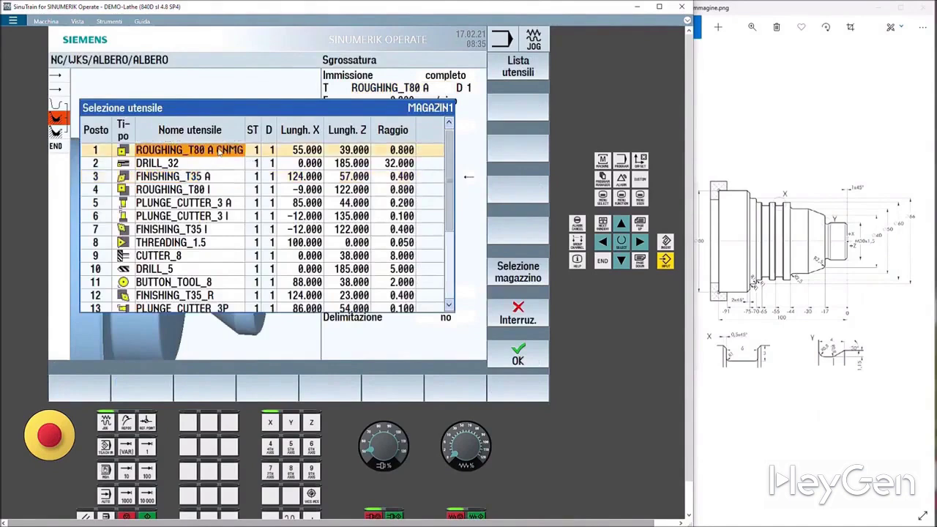
click(517, 353)
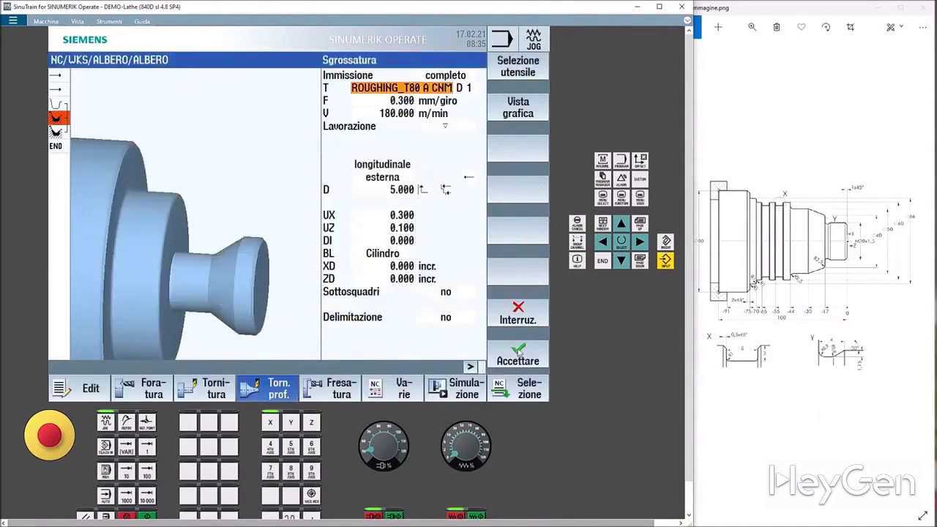
click(524, 357)
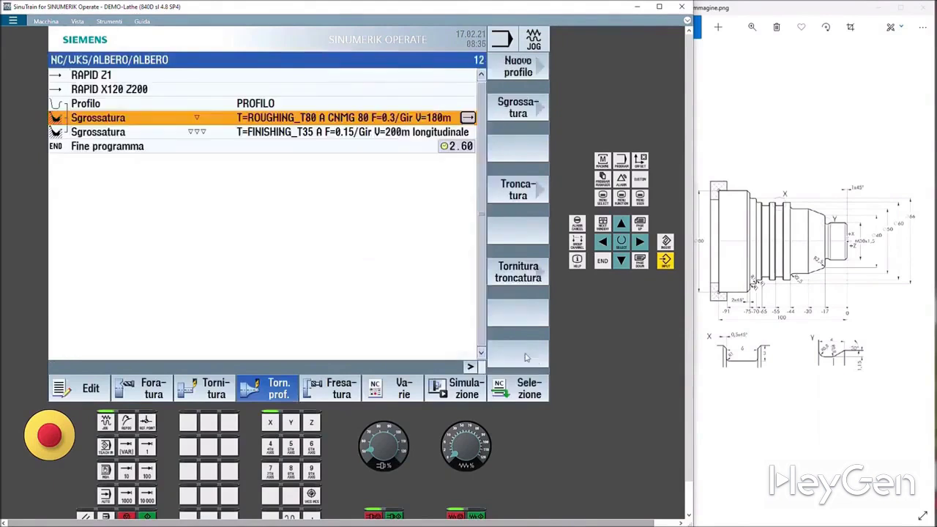
- Run the 3D simulation of the program and examine the roughing and finishing of the shaft up close
click(457, 388)
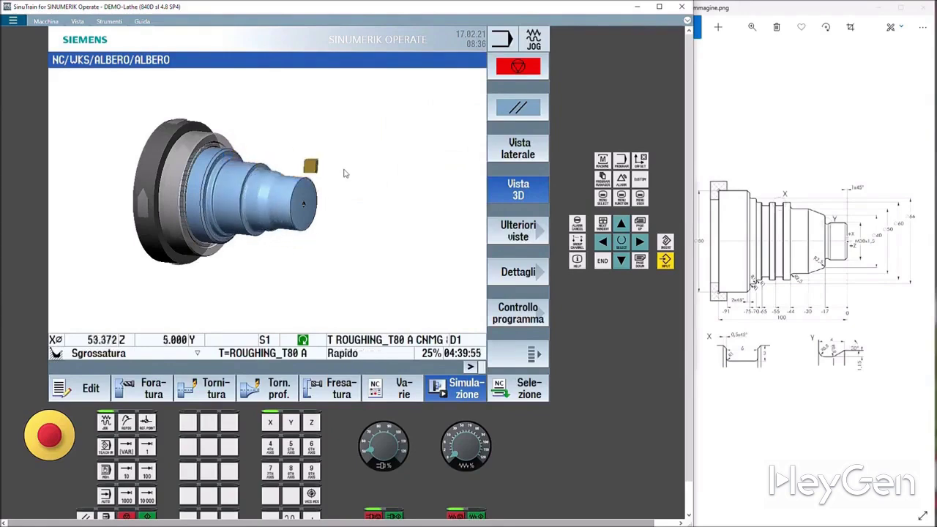
scroll(308, 182, up, 2)
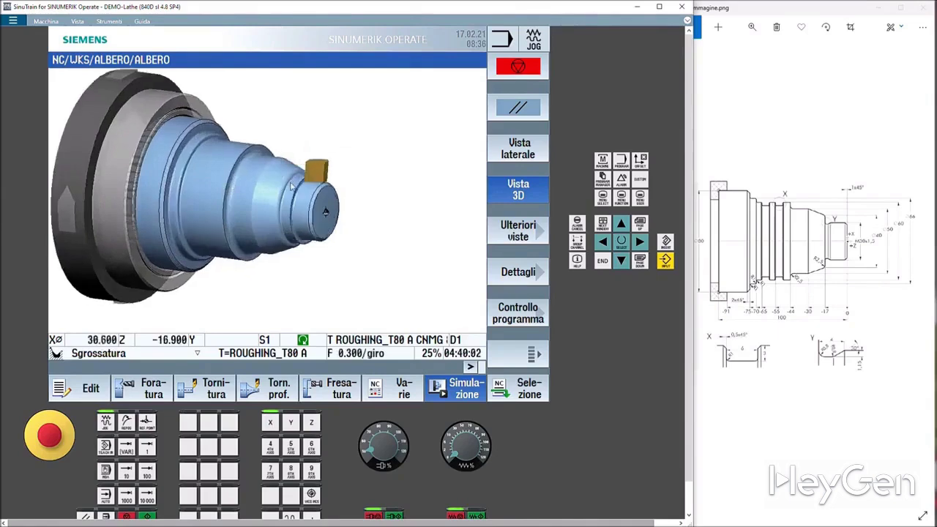
scroll(290, 188, up, 1)
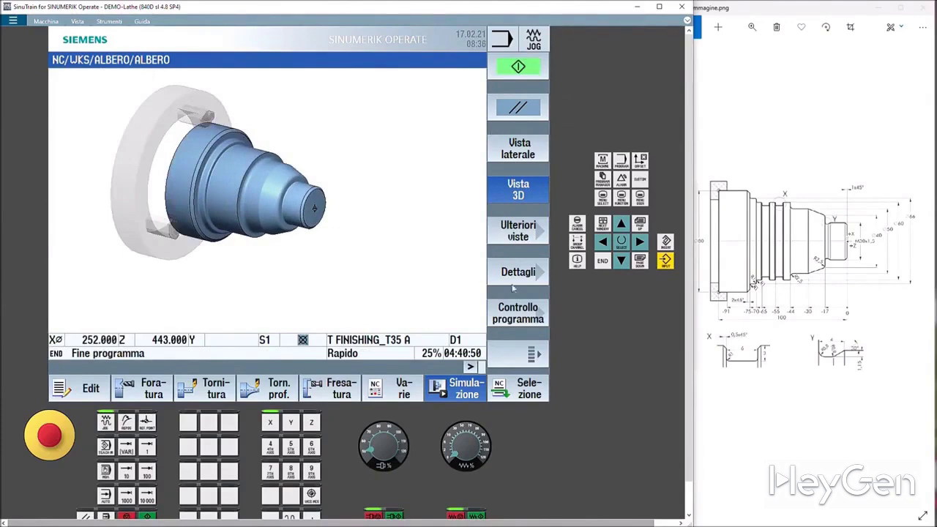
- Return to the program list and open a turning undercut cycle (Scarico) after the finishing cycle
click(602, 179)
double_click(188, 126)
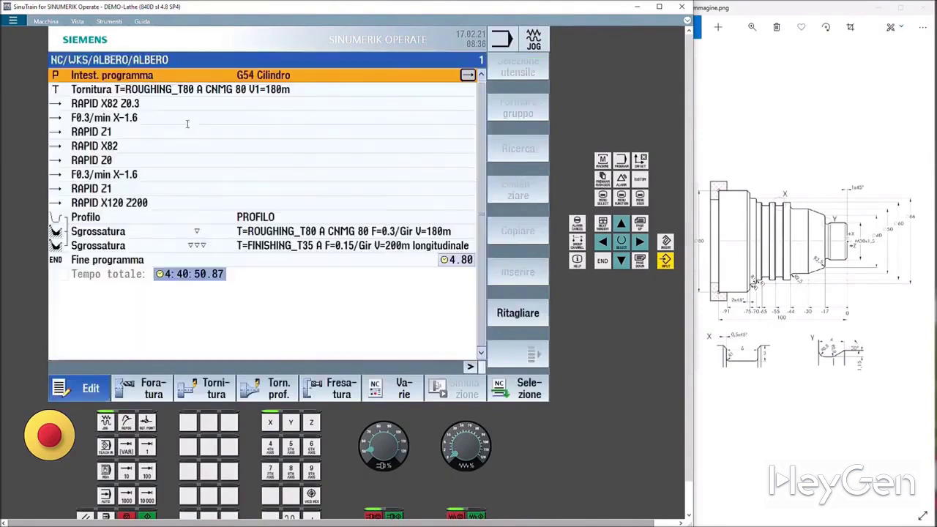
click(138, 249)
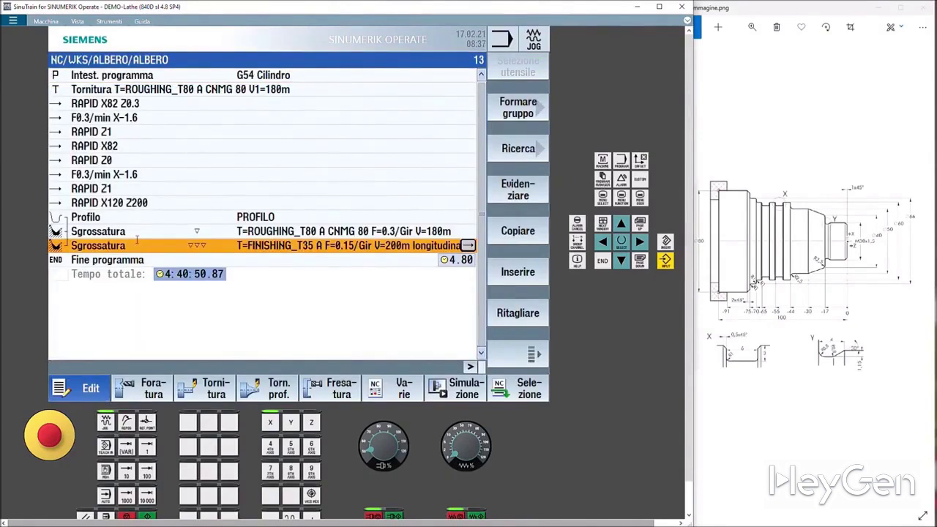
click(207, 393)
click(519, 155)
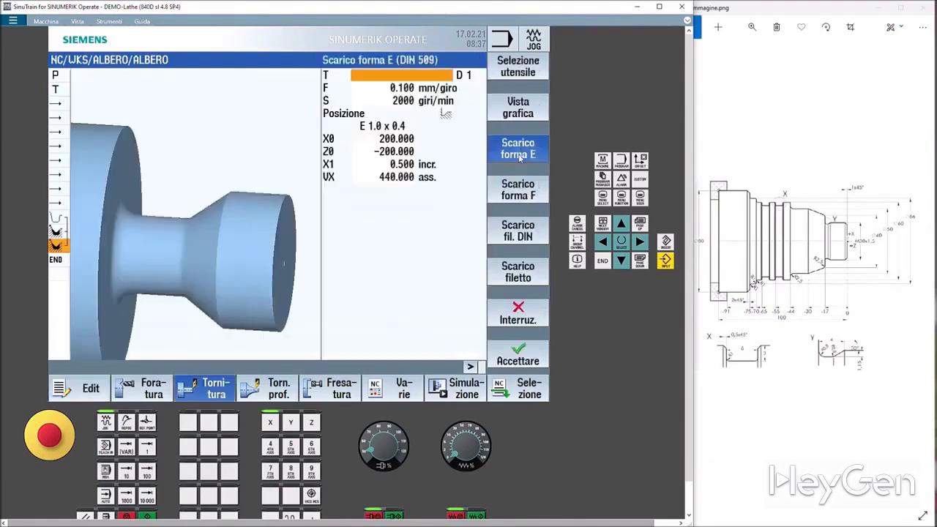
mouse_move(429, 523)
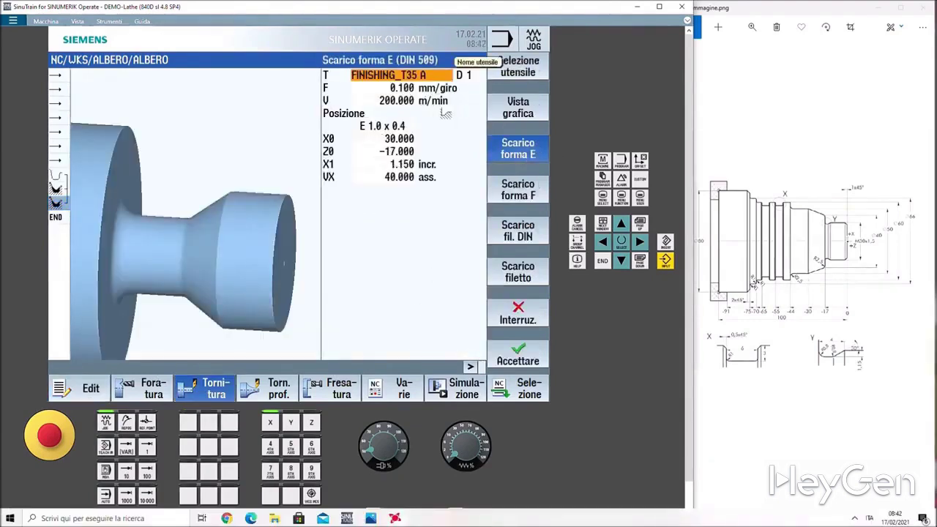
mouse_move(395, 518)
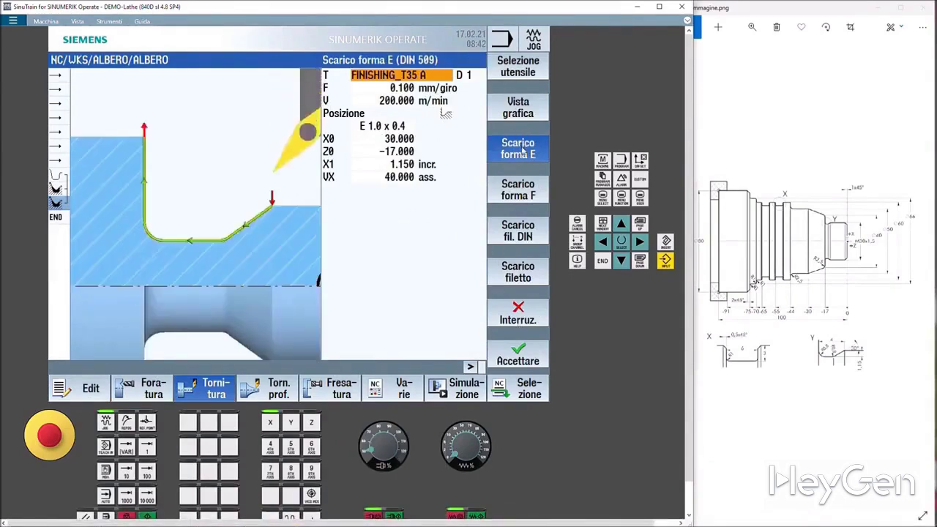
- Go through the form F and DIN thread undercuts, and choose the Scarico filetto cycle with its help image shown
click(524, 195)
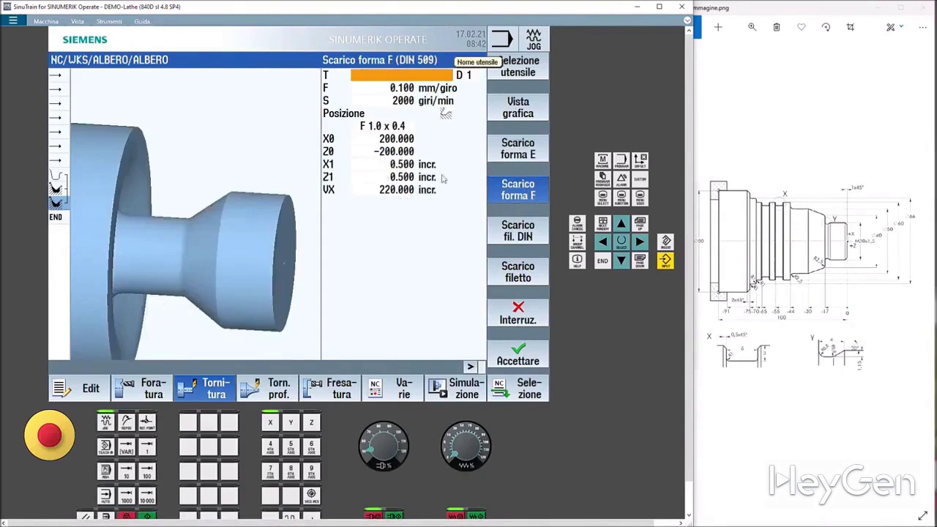
click(528, 118)
click(513, 228)
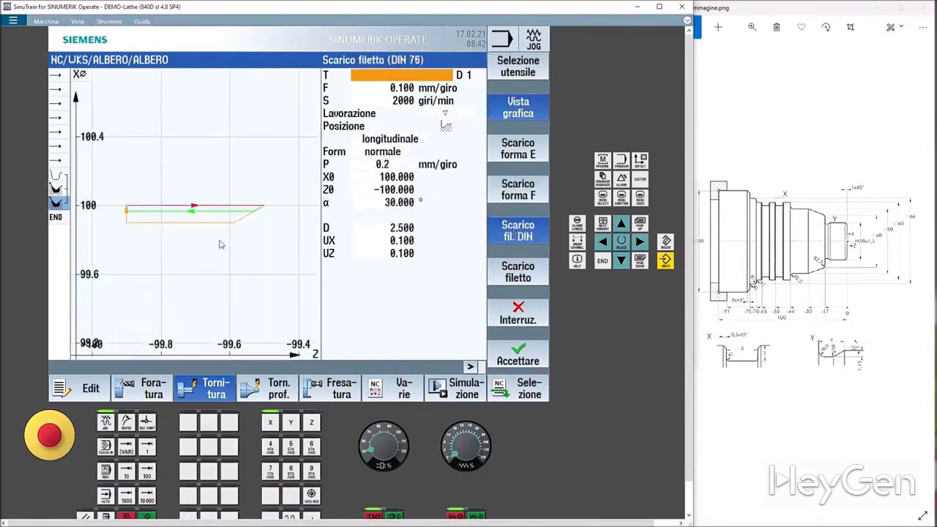
click(527, 278)
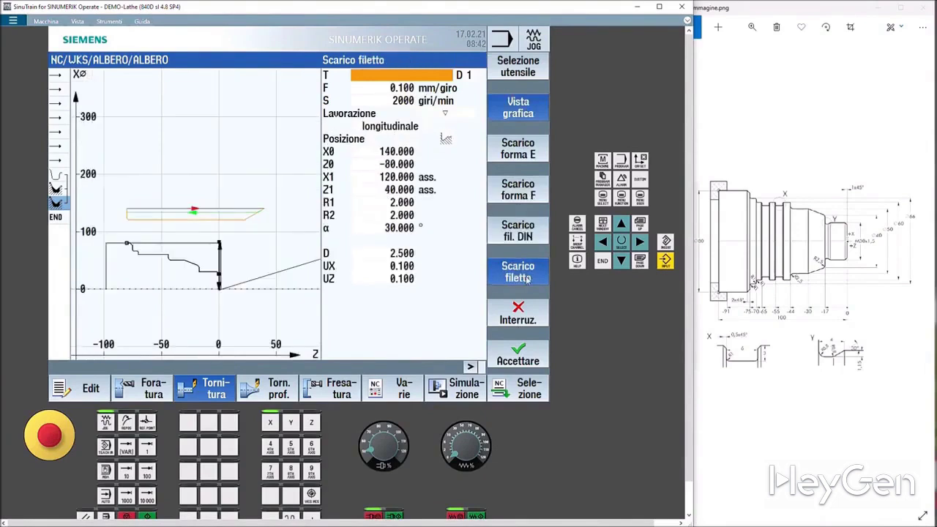
click(513, 110)
- Assign the tool FINISHING_T35 A to the Scarico filetto cycle and set its cutting speed V to 150 m/min
click(397, 76)
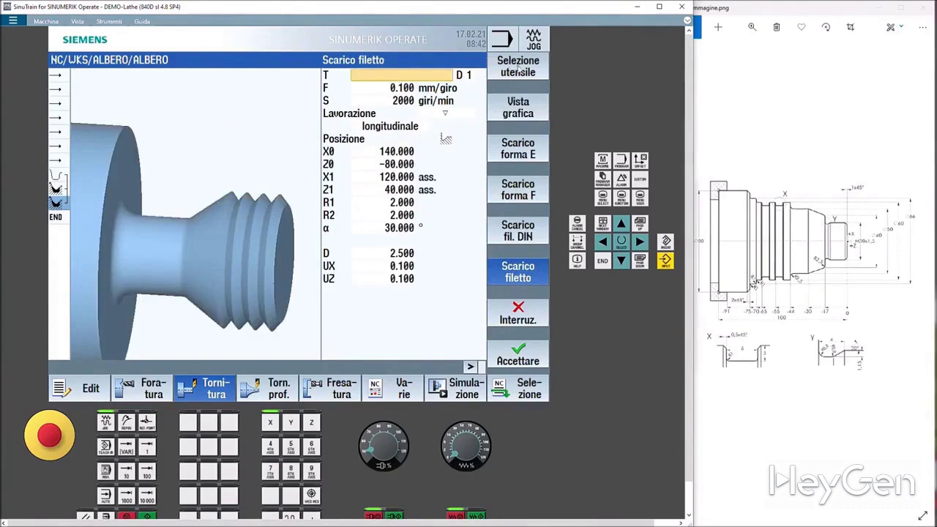
click(517, 69)
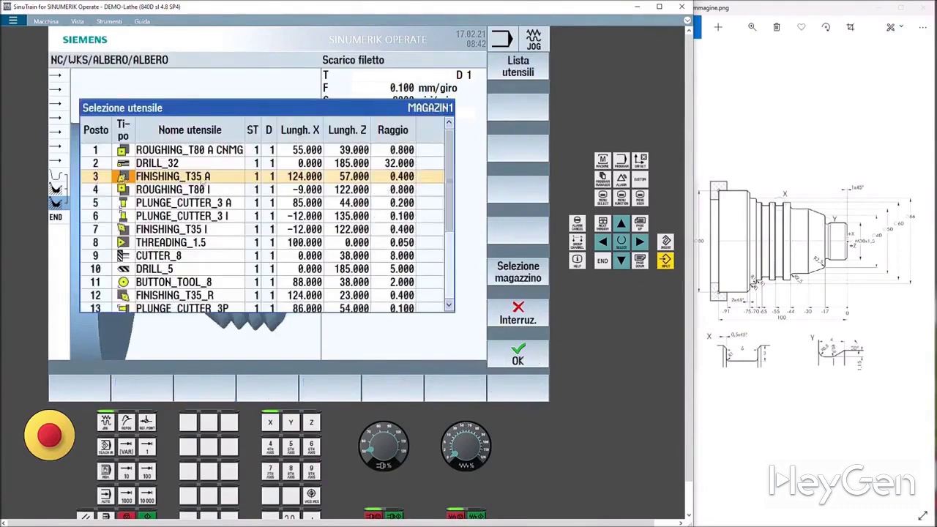
click(517, 357)
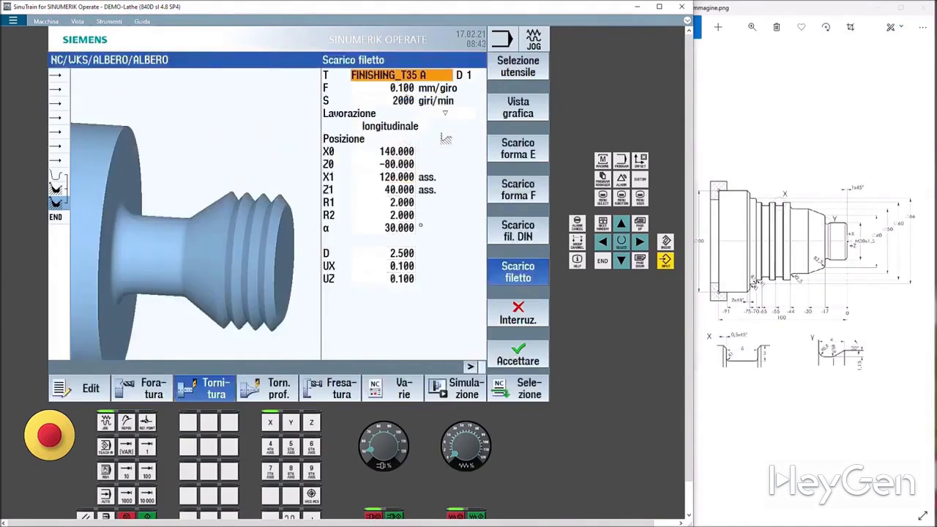
key(Down)
key(space)
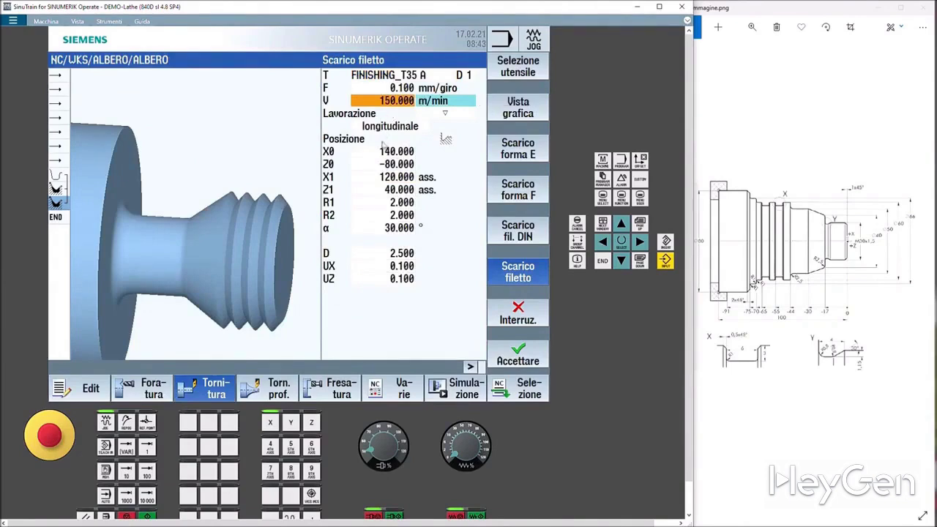
- Set the thread undercut's Lavorazione to combined roughing and finishing (▽+▽▽▽)
click(386, 128)
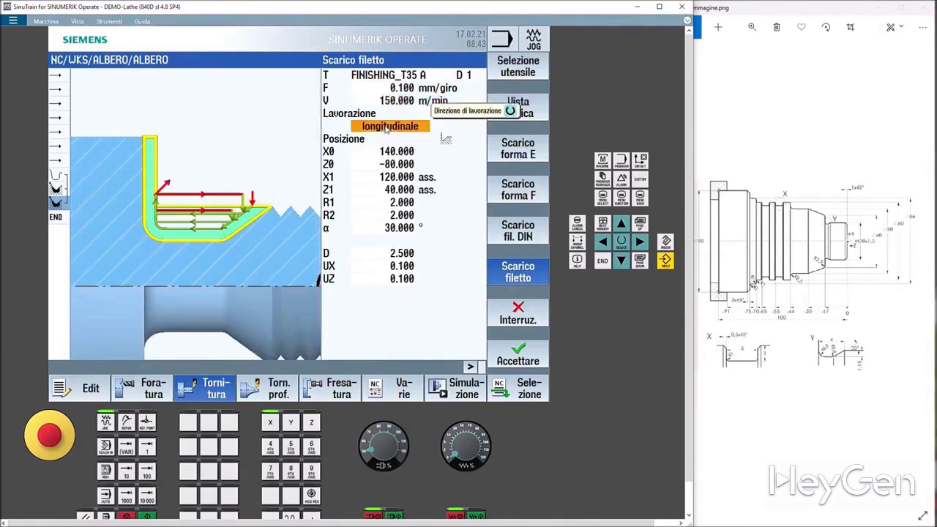
click(448, 116)
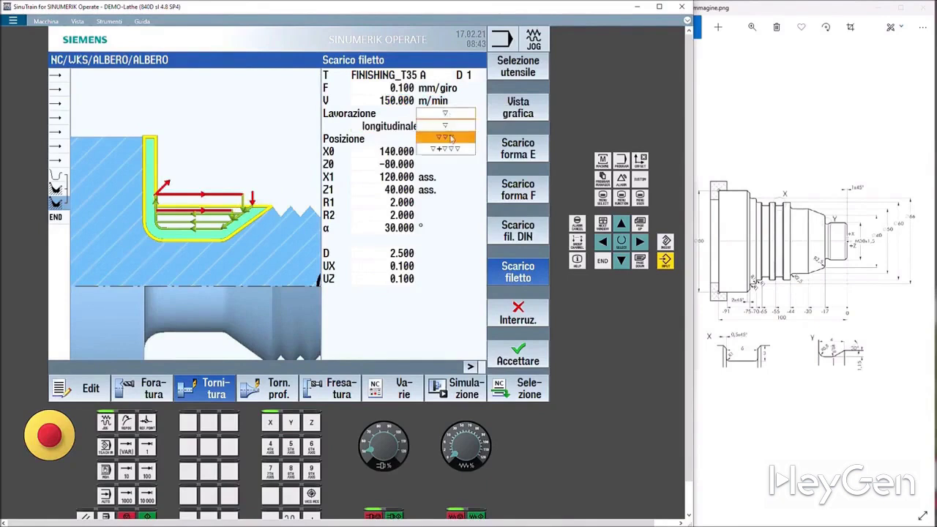
click(448, 140)
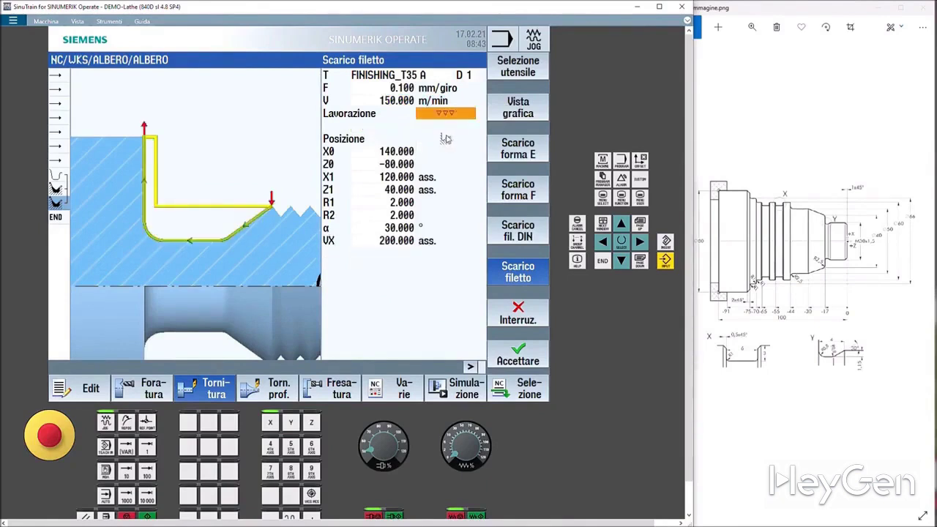
click(445, 116)
click(445, 148)
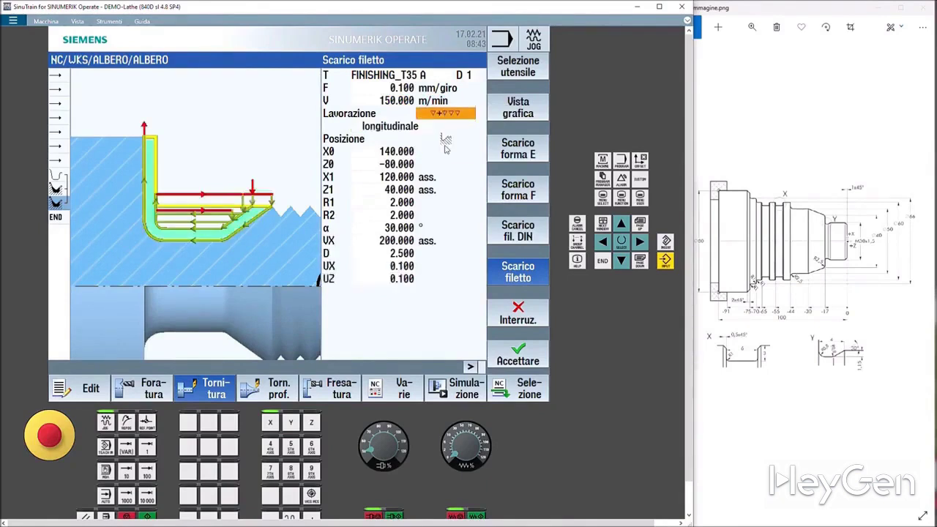
- Set the thread undercut's reference point to X0 = 30 and Z0 = -17
click(403, 147)
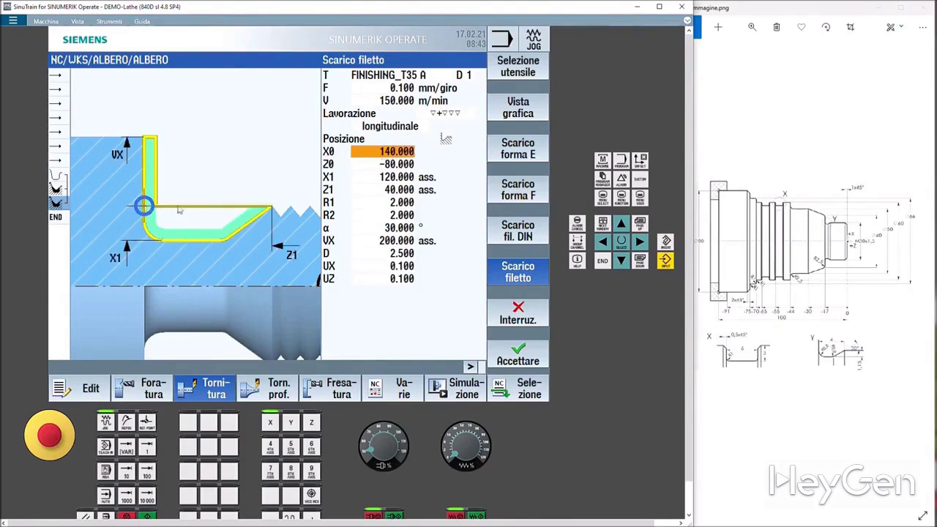
text(30)
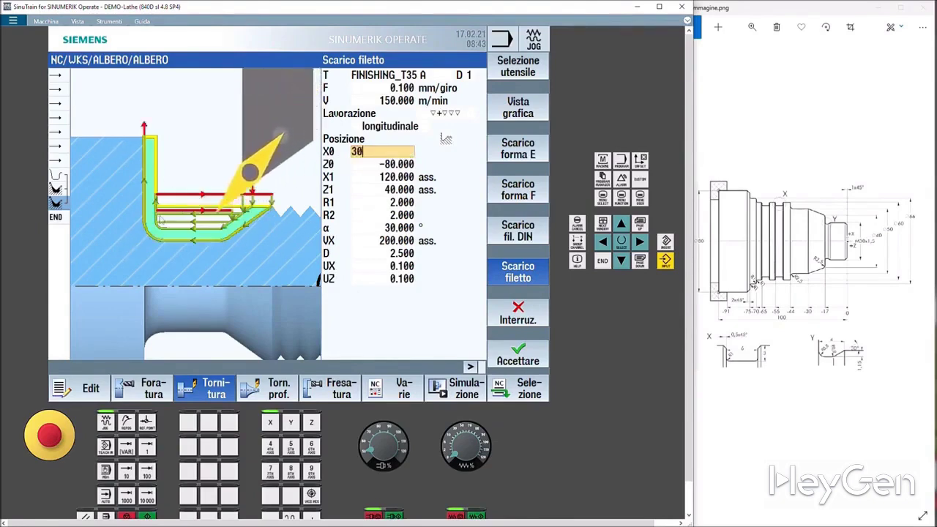
key(Return)
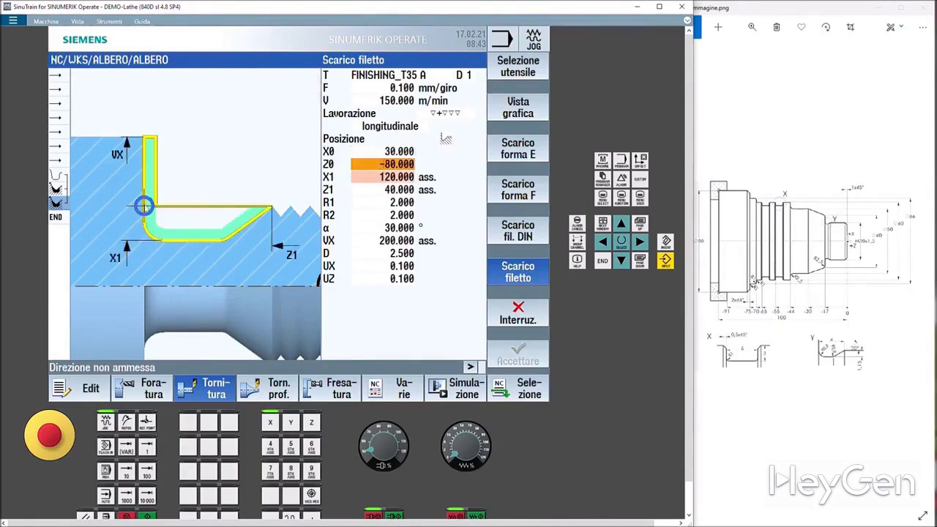
key(BackSpace)
text(-17)
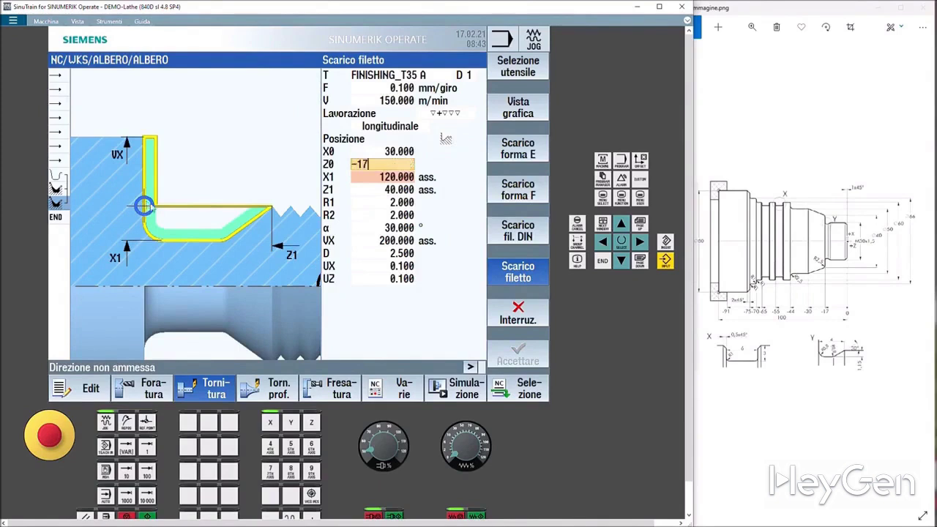
key(Return)
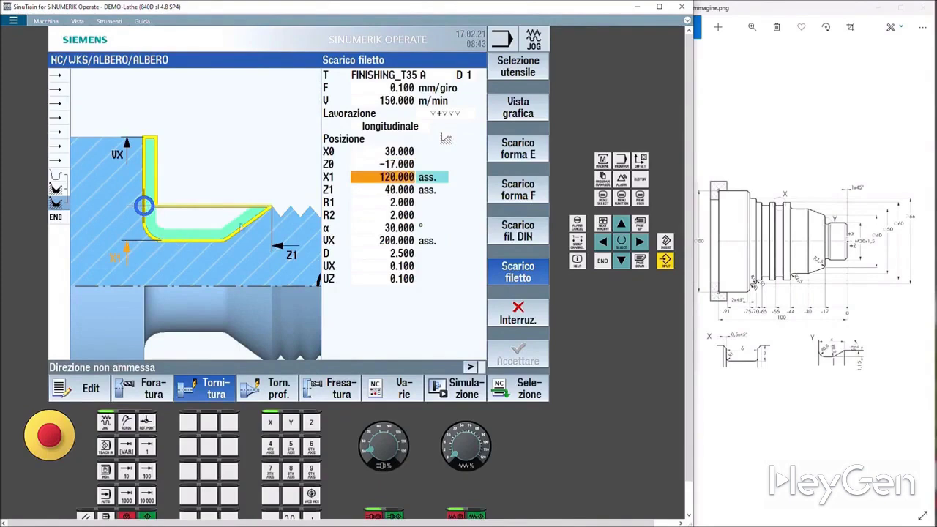
- Switch the thread undercut's X1 to incremental and set its depth to 1.15
click(441, 180)
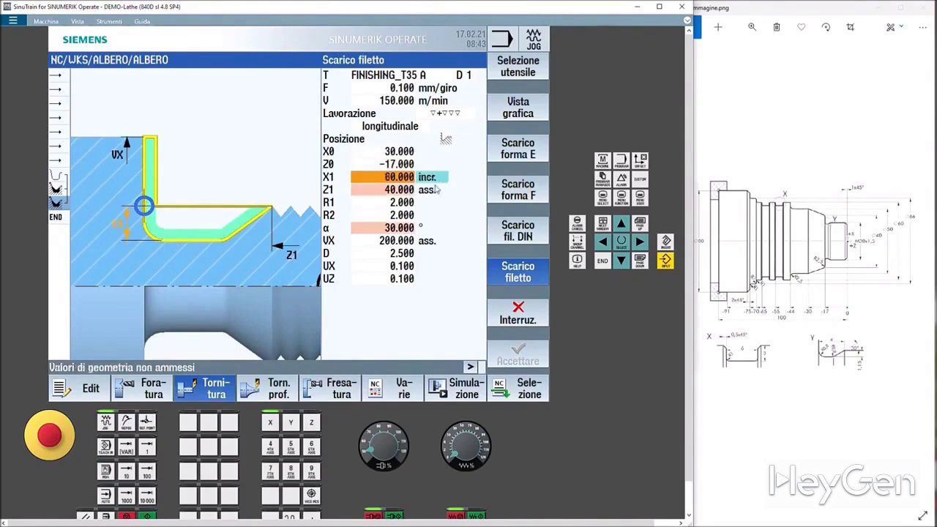
click(397, 176)
drag(384, 177, 324, 177)
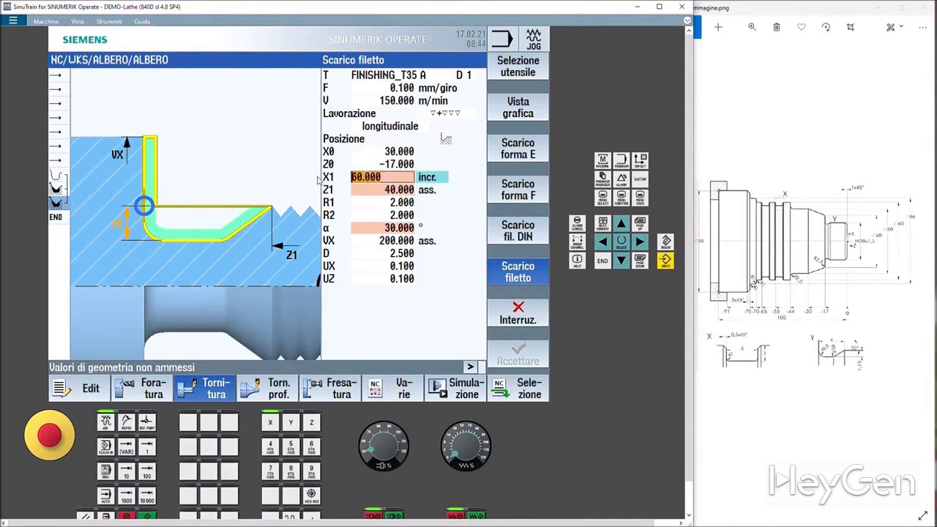
text(1.15)
key(Return)
- Switch the thread undercut's Z1 to incremental and set its width to 4.5
click(387, 189)
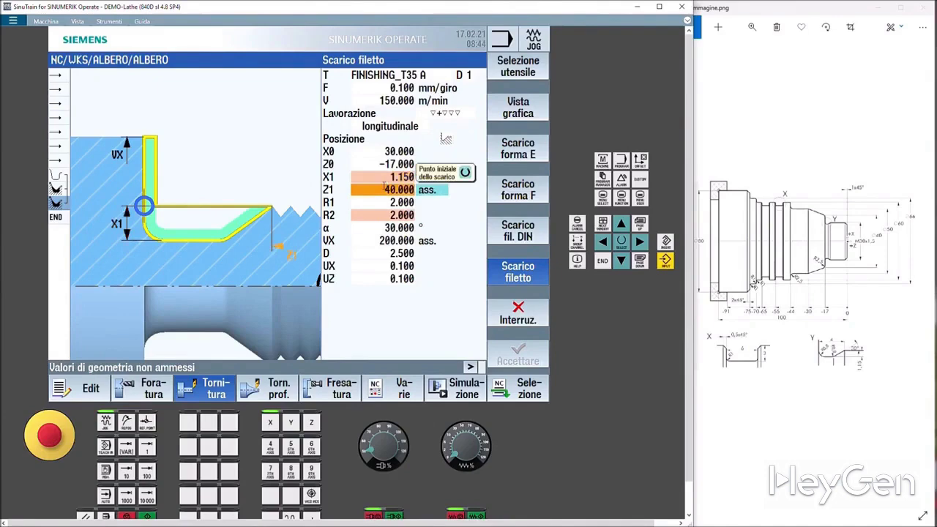
click(430, 191)
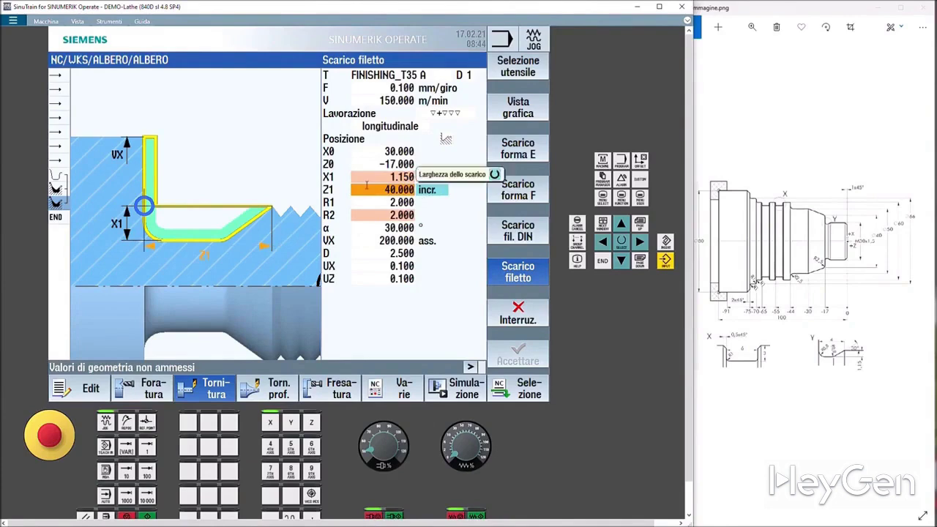
text(4.5)
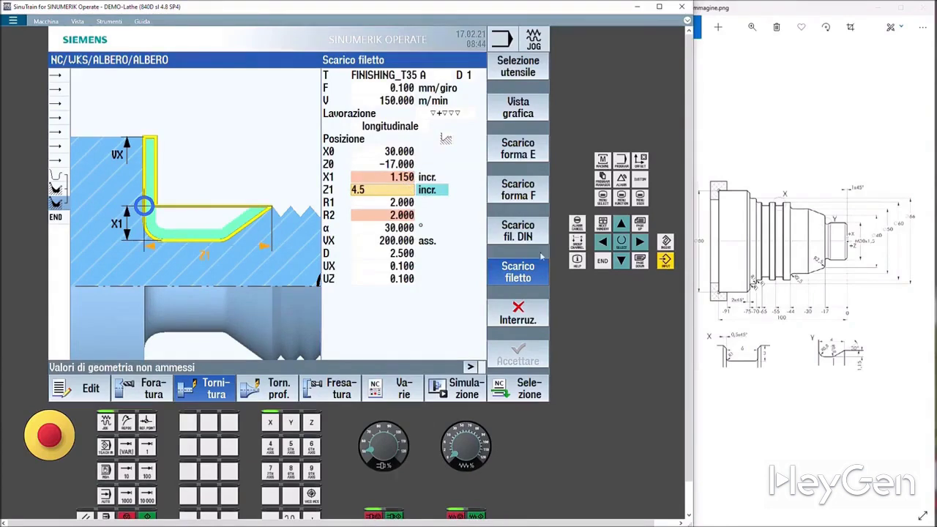
key(Return)
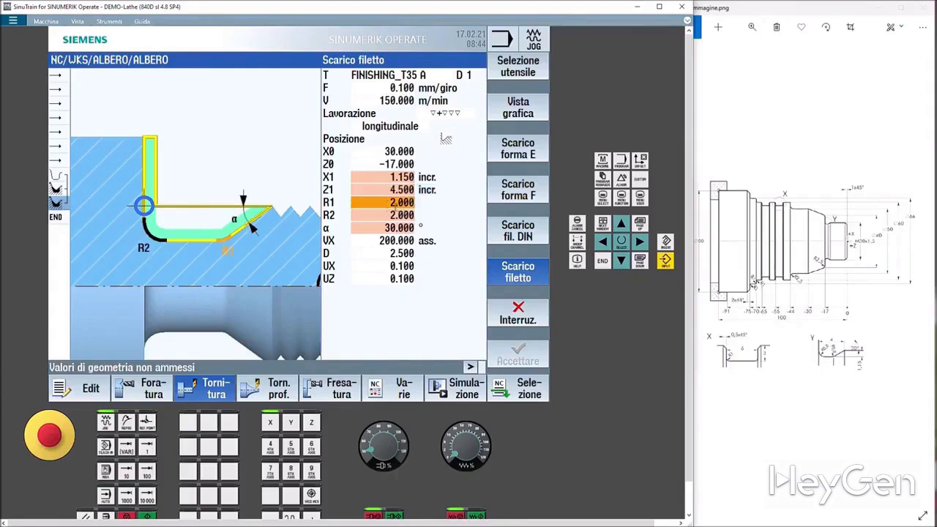
- Set the thread undercut's corner radii R1 and R2 to 0.8 each
key(Return)
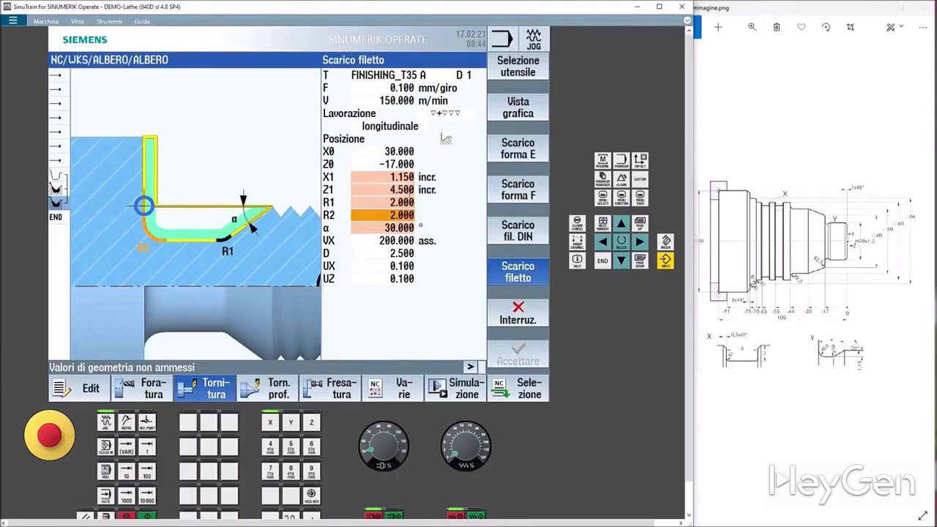
key(Up)
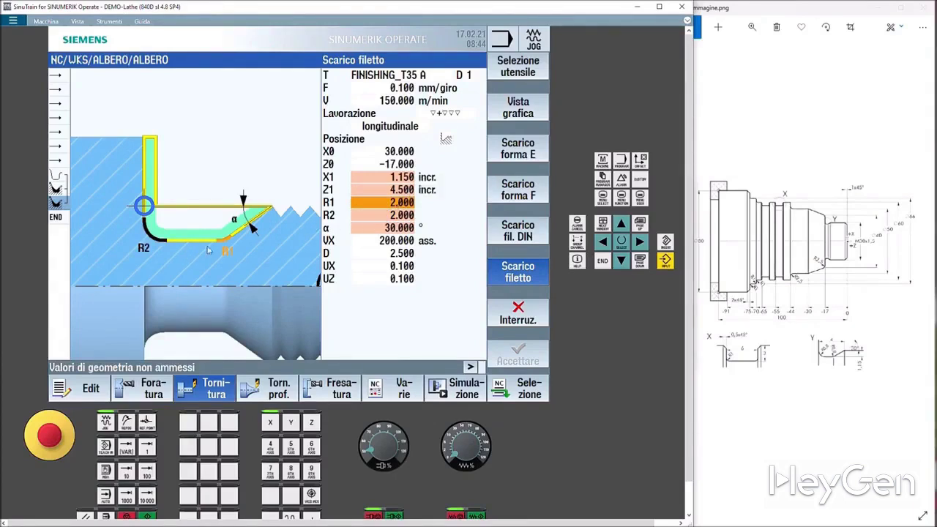
click(386, 206)
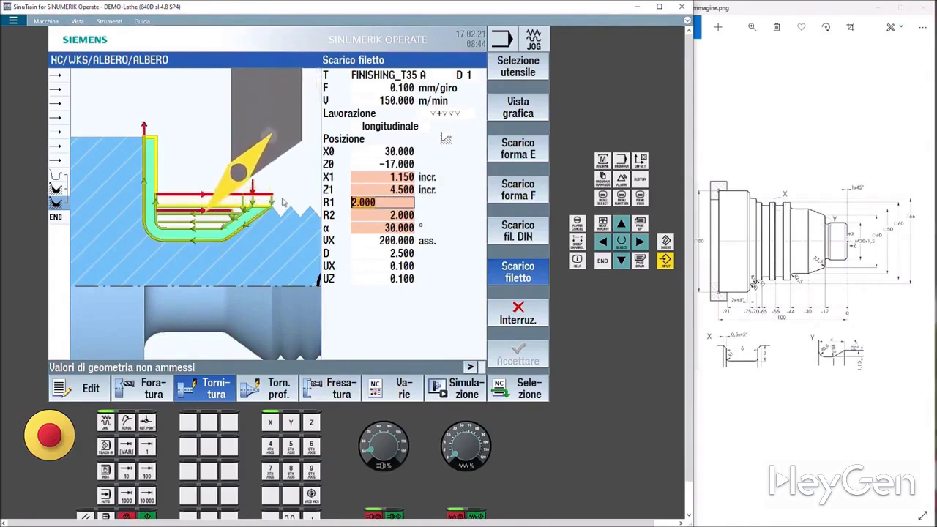
text(0.)
key(Return)
text(0.8)
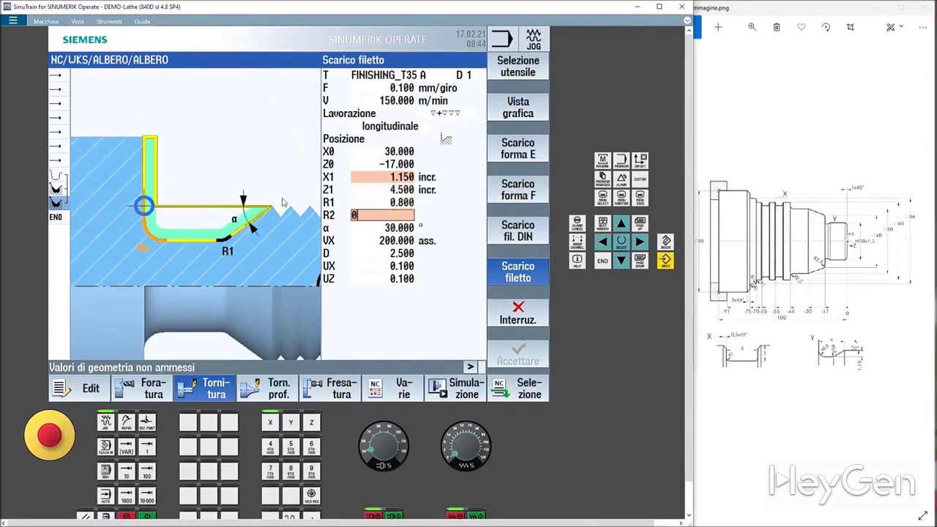
key(Return)
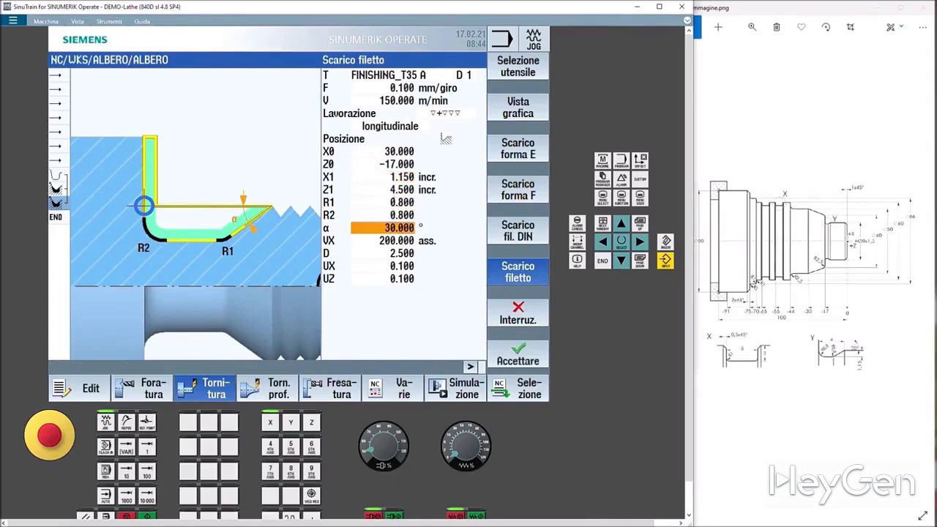
- Try a value of 4 for both undercut radii, R1 and R2
click(385, 203)
text(4)
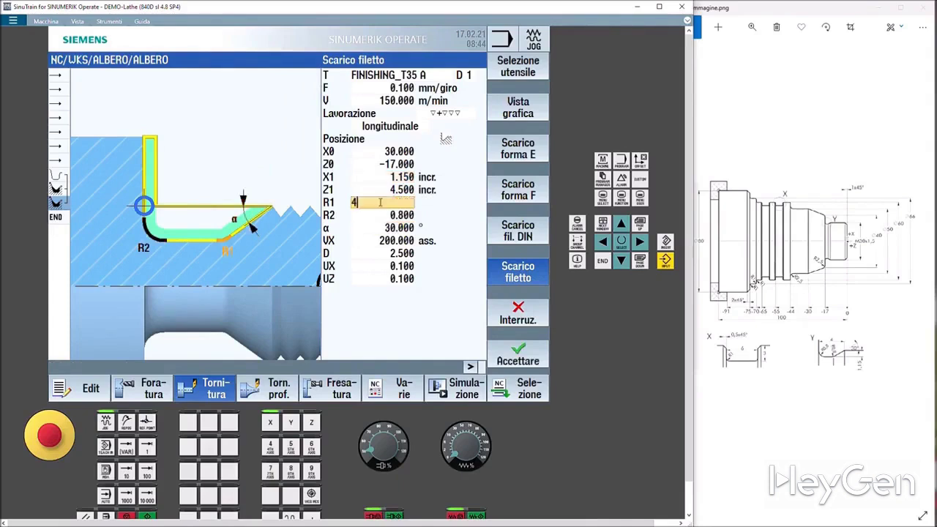
key(Return)
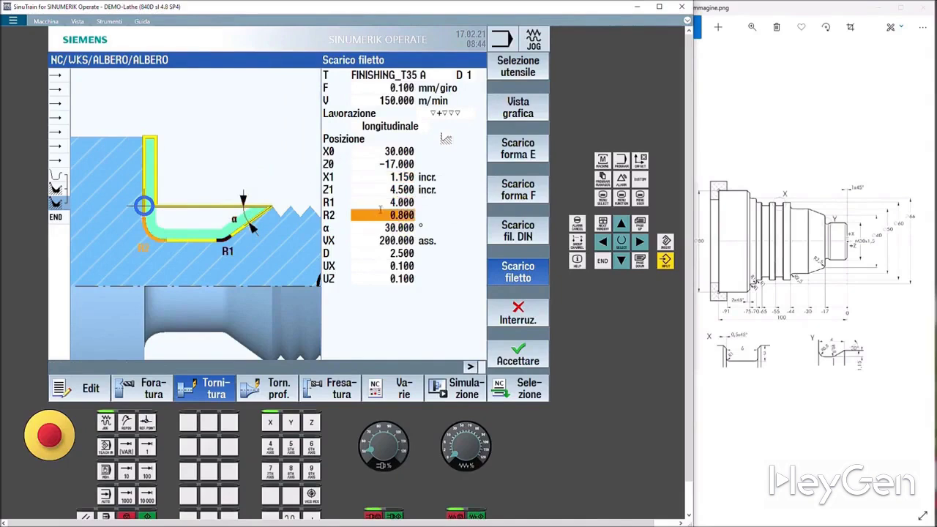
text(4)
key(Return)
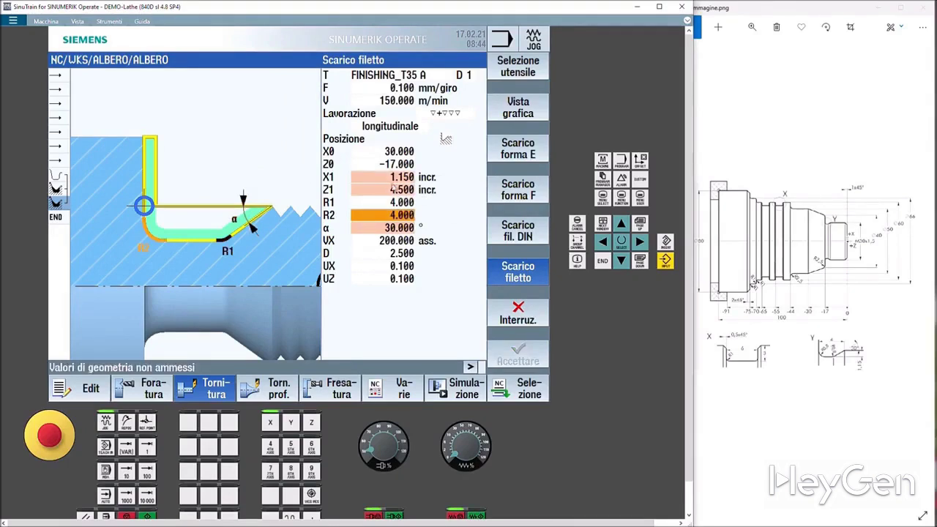
- Restore the undercut radii R1 and R2 to 0.8
key(Up)
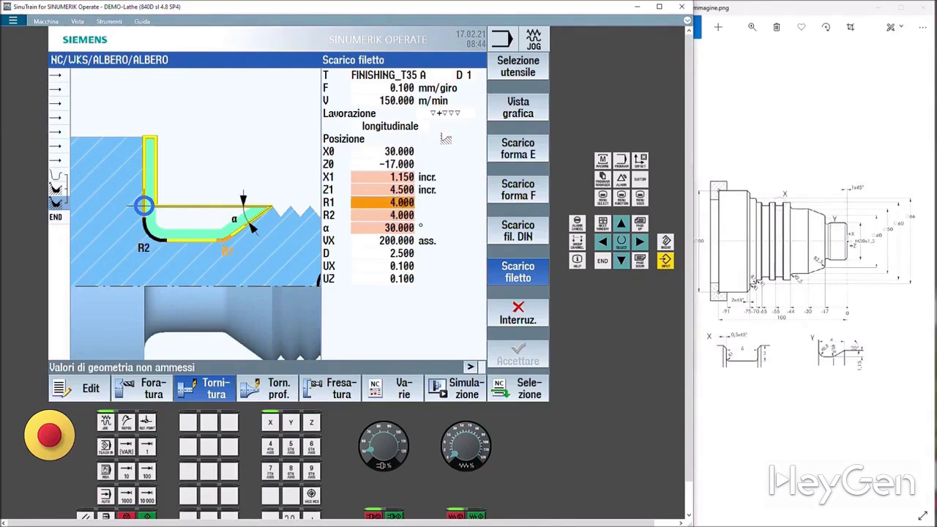
key(Return)
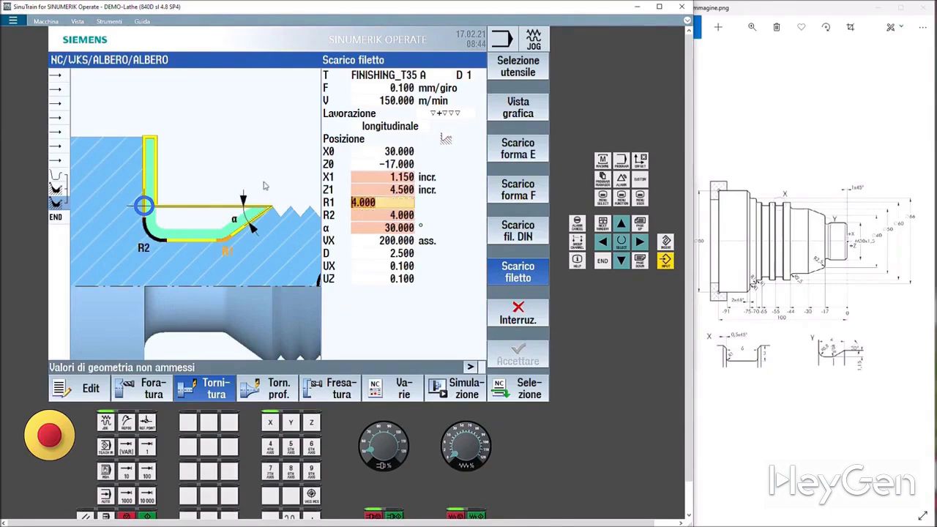
text(0.)
text(8)
click(373, 214)
text(0)
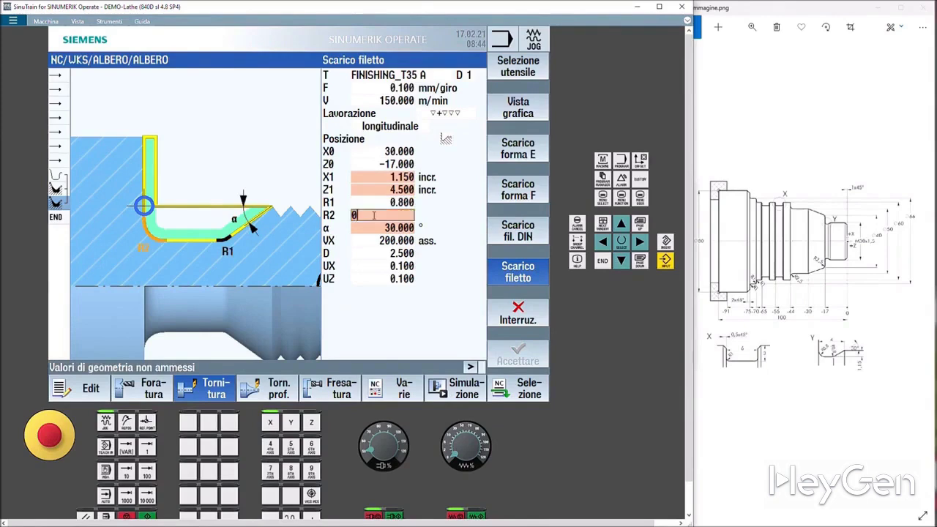
text(.8)
key(Return)
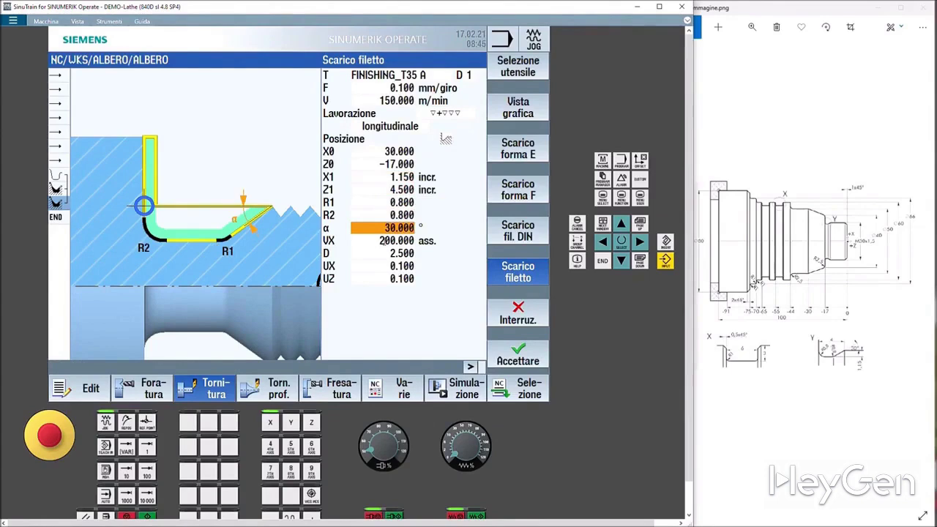
- Set the undercut's transverse travel VX to 1 and its maximum depth infeed D to 0.8
click(382, 240)
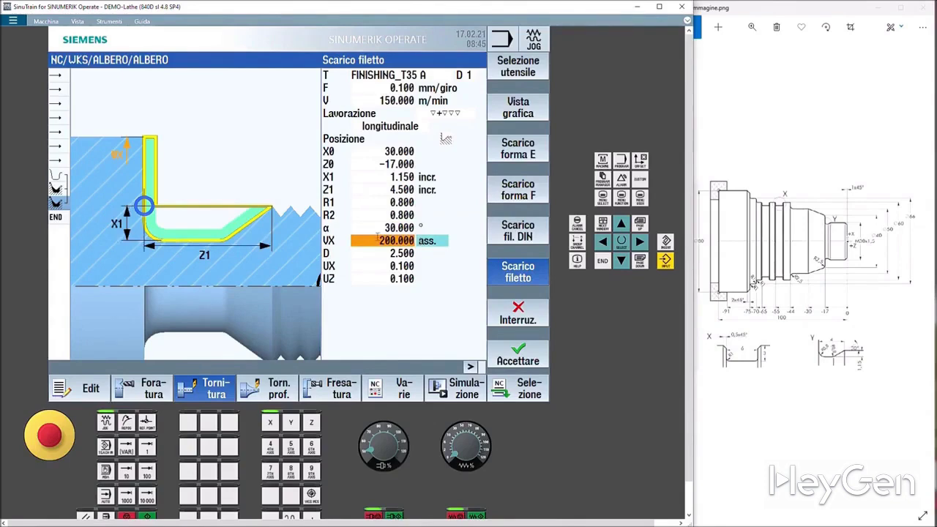
text(1)
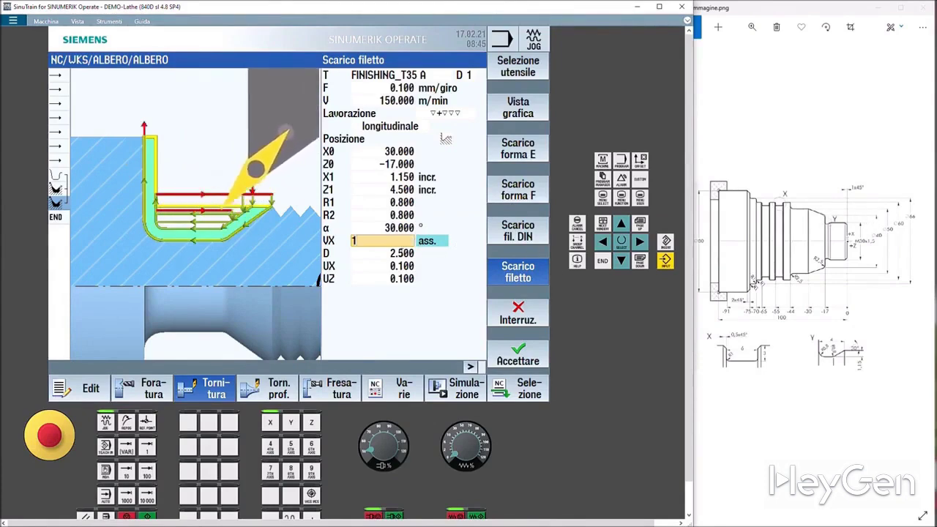
key(Return)
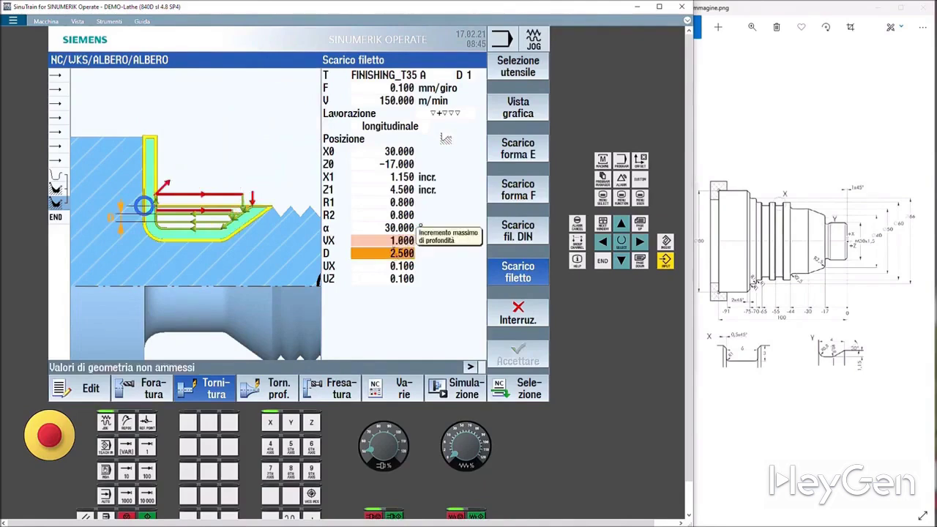
text(0.8)
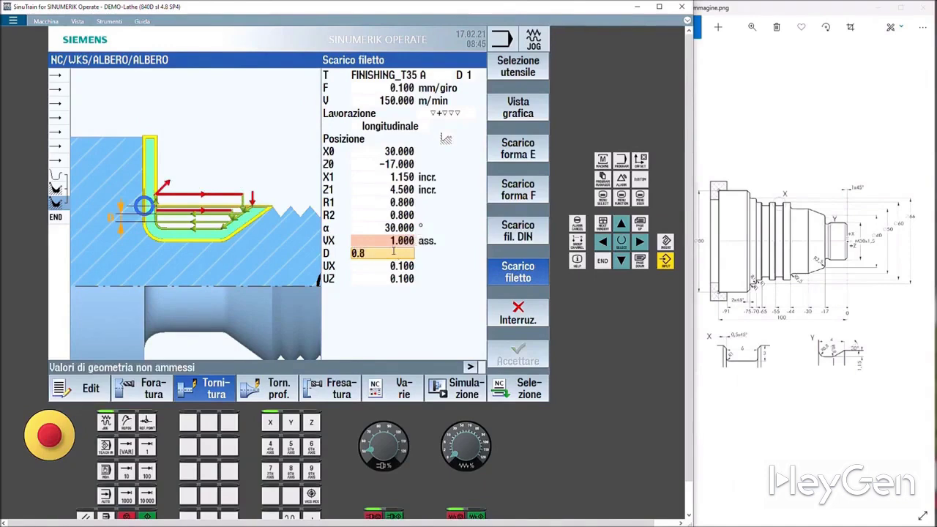
click(399, 268)
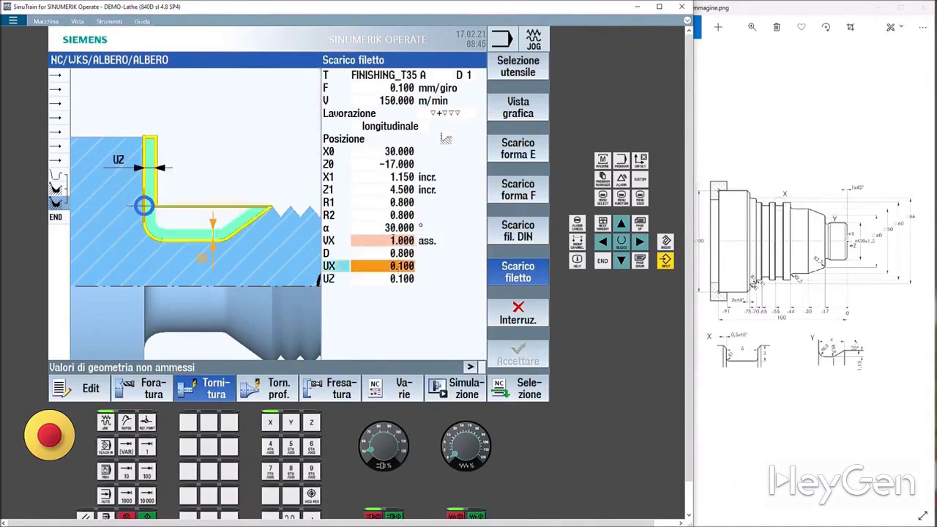
- Make the undercut's transverse travel VX incremental with a value of 1
key(Up)
key(Up)
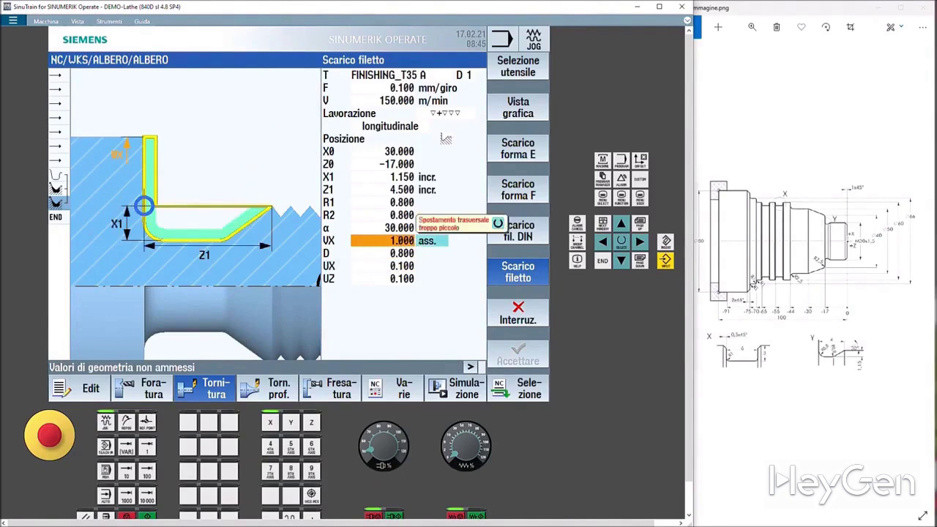
click(427, 245)
click(396, 241)
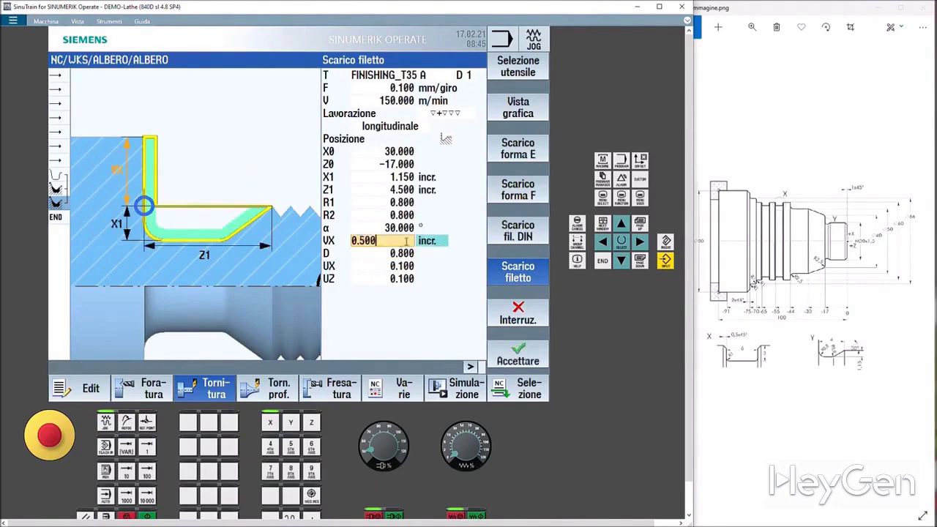
text(1)
click(374, 251)
click(427, 245)
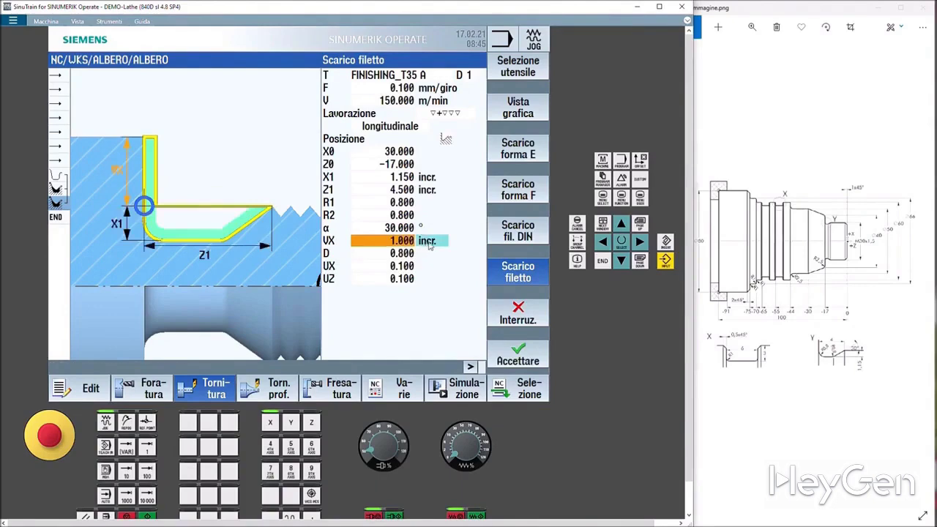
click(431, 245)
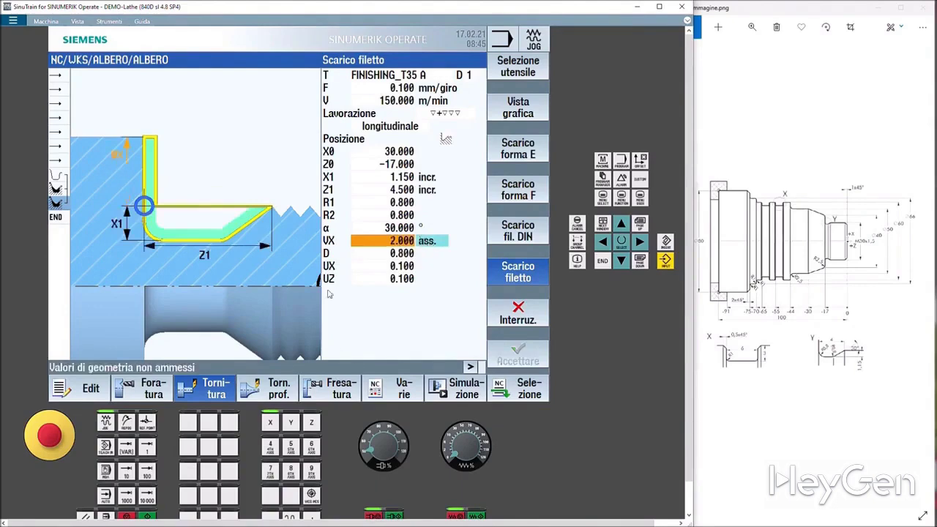
click(429, 241)
- Try finishing allowances UX and UZ of 0 for the thread undercut
click(395, 265)
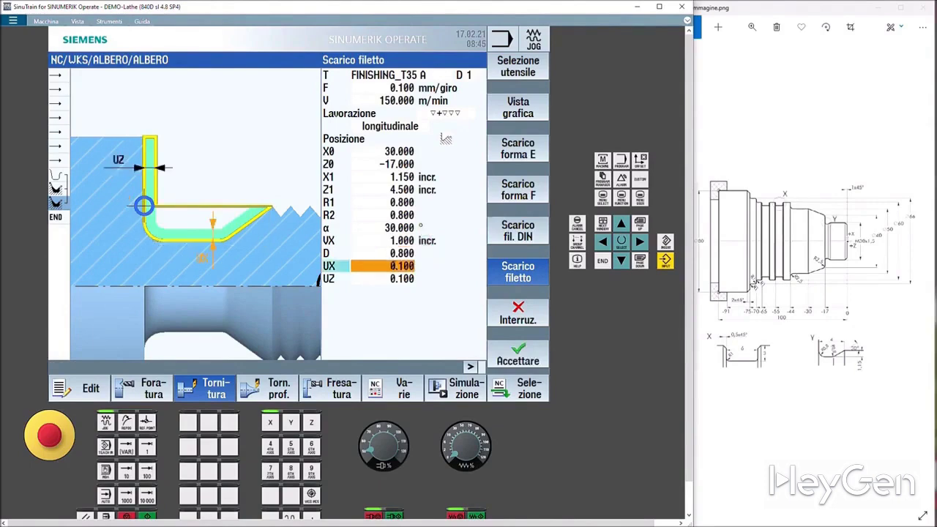
click(382, 278)
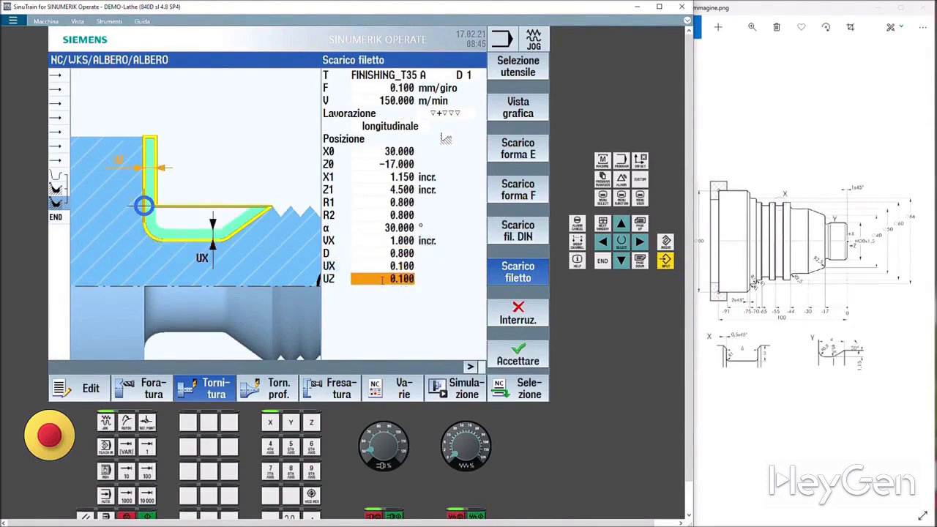
click(400, 265)
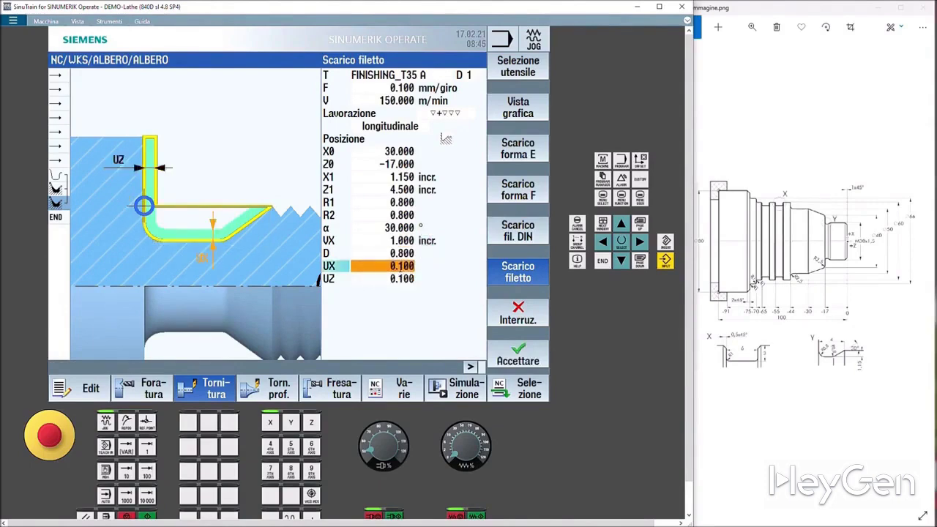
text(0)
key(Down)
text(0)
- Set the thread undercut's finishing allowances UX and UZ to 0.1 each
key(Up)
text(0)
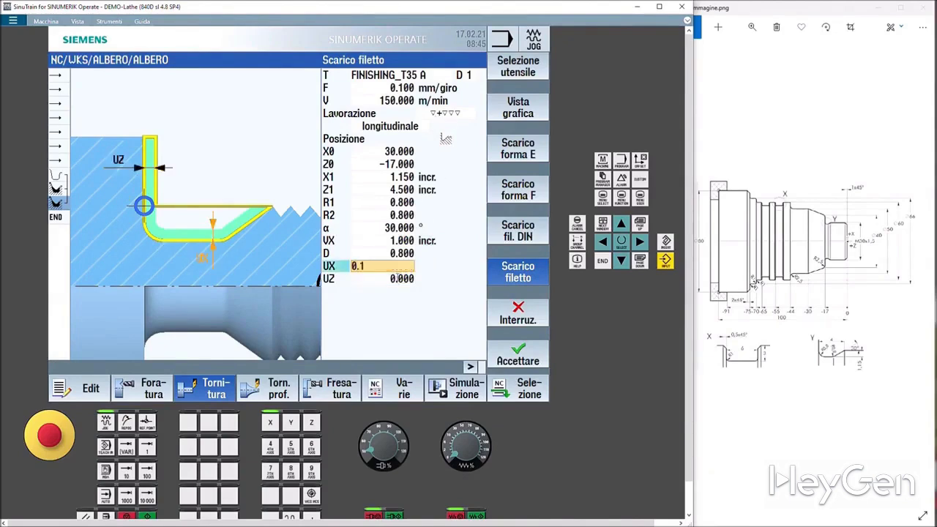
text(.1)
key(Down)
text(0)
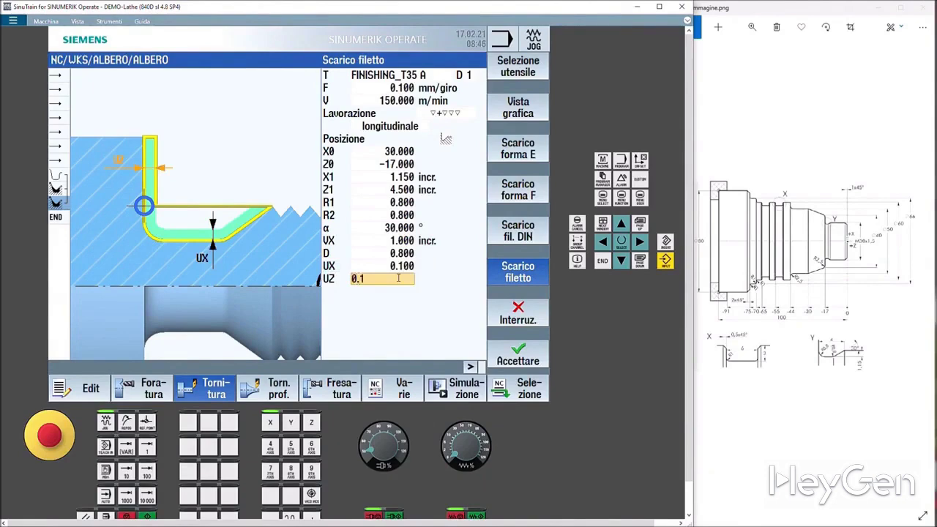
text(.1)
click(424, 269)
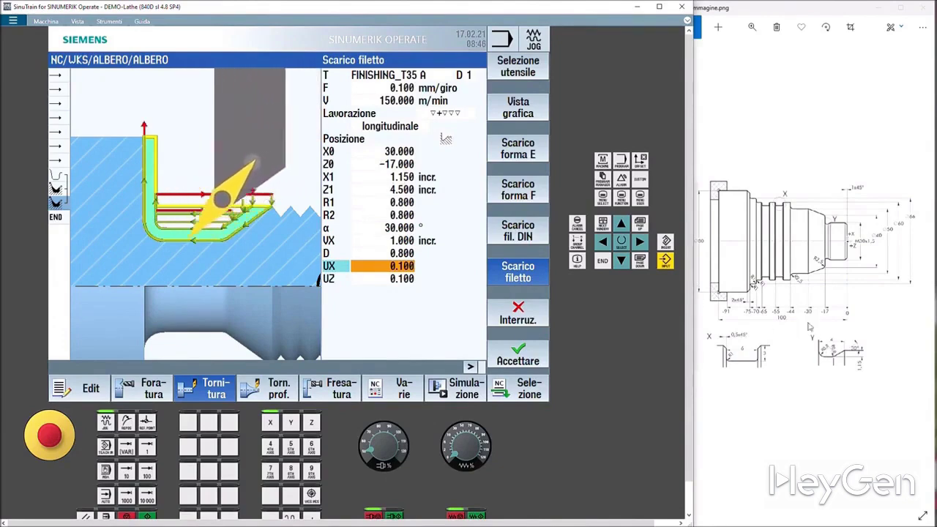
- Set the thread undercut's incremental length Z1 to 4 and accept the cycle into the program
click(432, 191)
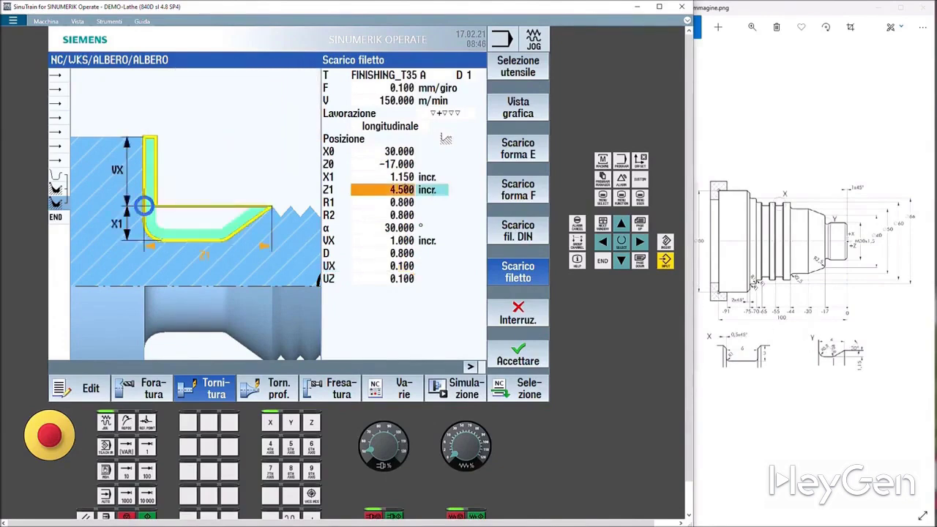
click(403, 189)
key(BackSpace)
key(BackSpace)
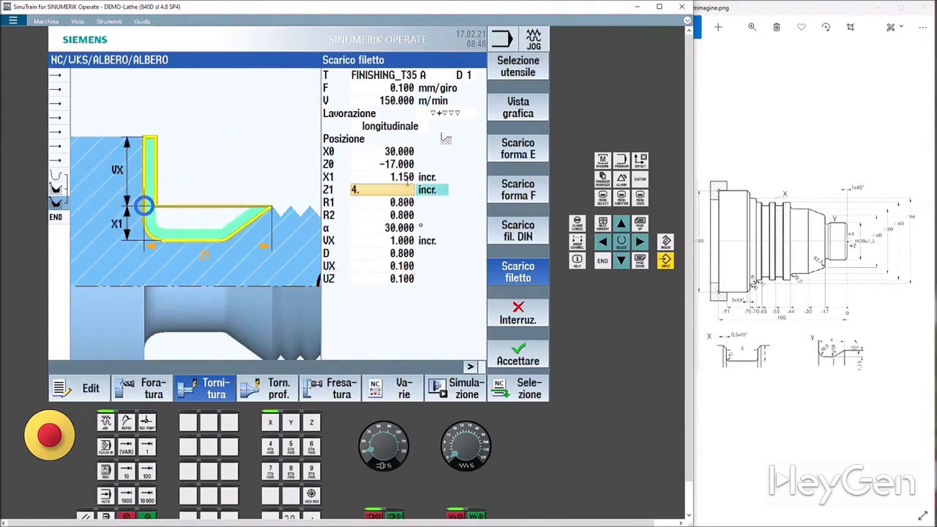
key(Return)
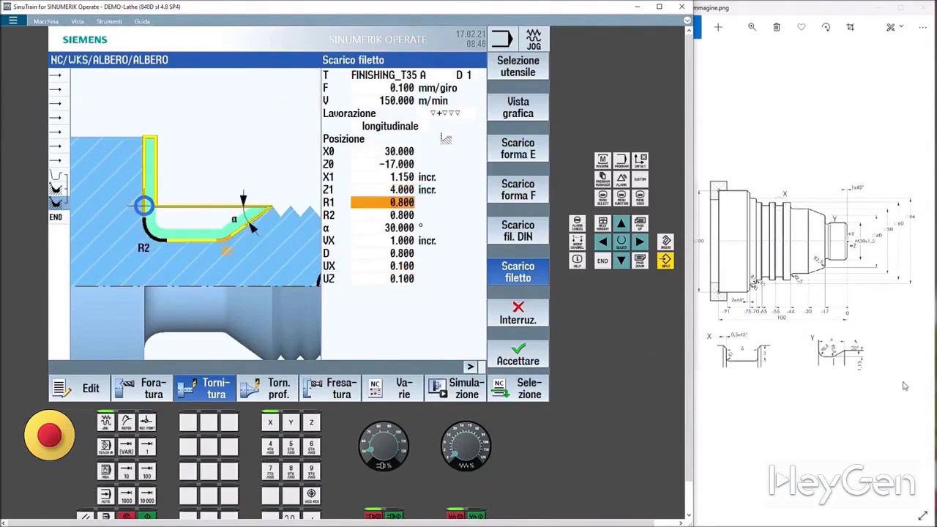
click(540, 358)
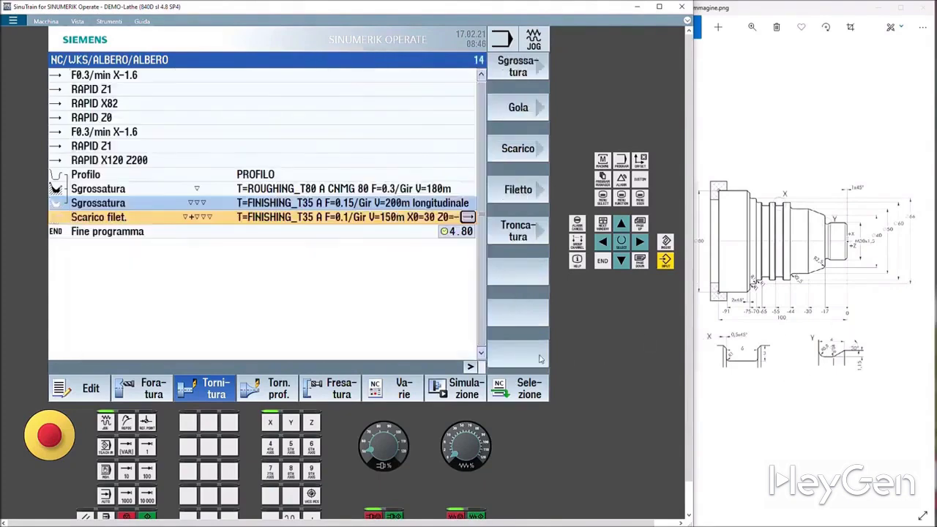
- Run the program's 3D simulation and examine the machined thread undercut up close
click(454, 389)
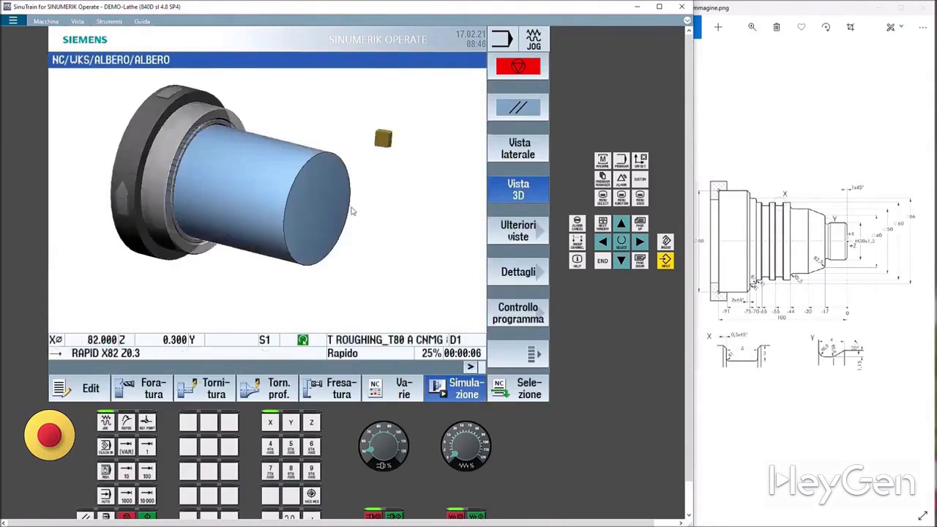
scroll(325, 204, up, 5)
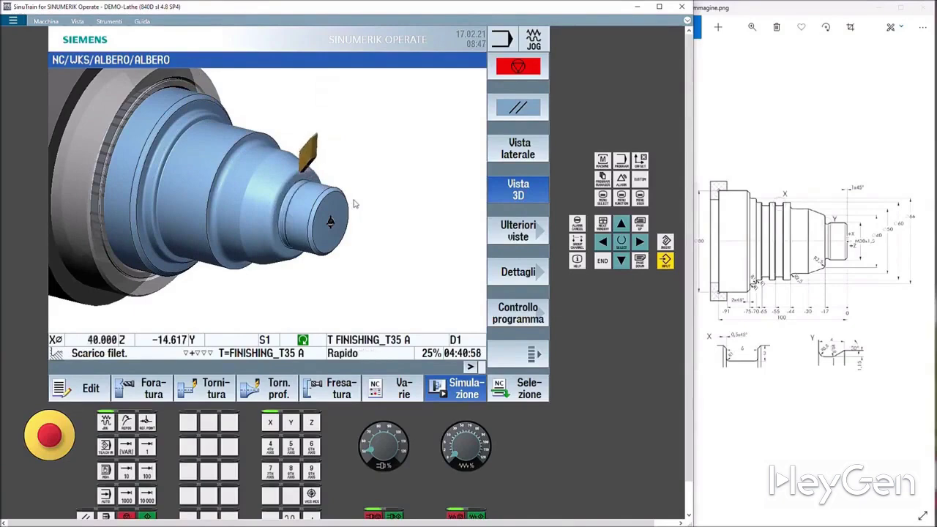
scroll(272, 198, up, 1)
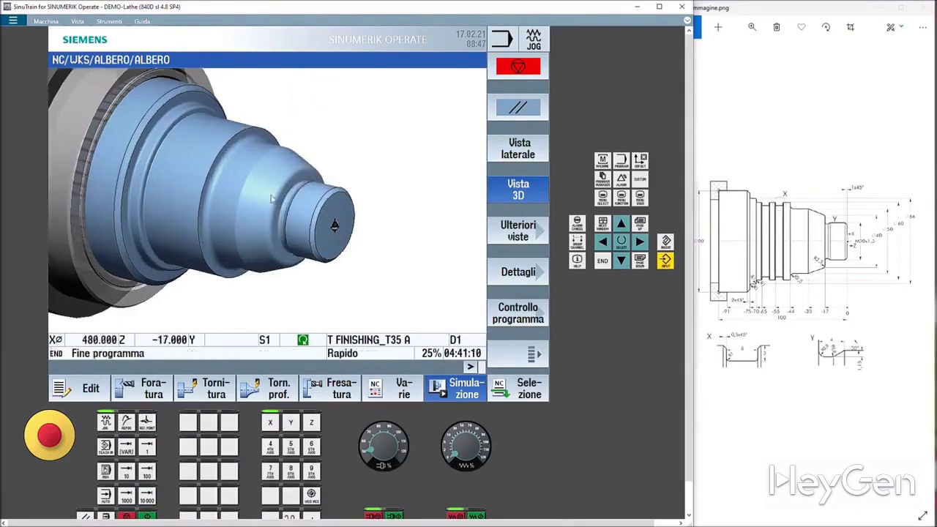
scroll(272, 197, up, 3)
mouse_move(272, 199)
mouse_down()
mouse_move(294, 205)
mouse_move(279, 202)
mouse_move(294, 214)
mouse_move(285, 212)
mouse_up()
- Reopen the ALBERO program from the program manager and select its thread undercut operation
click(602, 179)
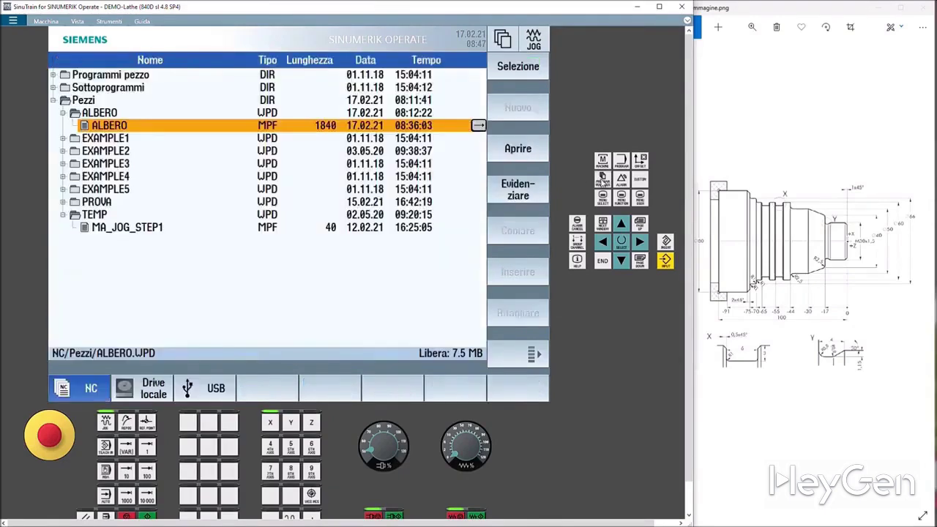
key(Return)
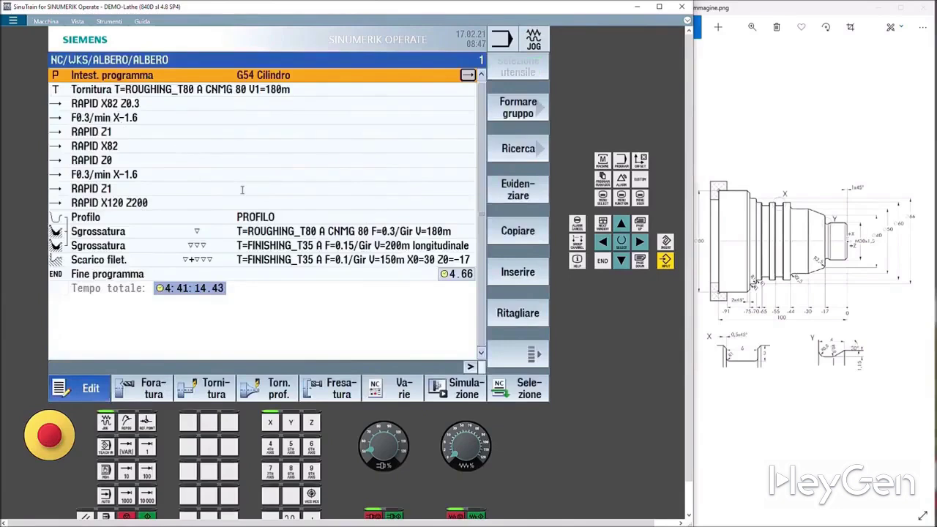
click(231, 259)
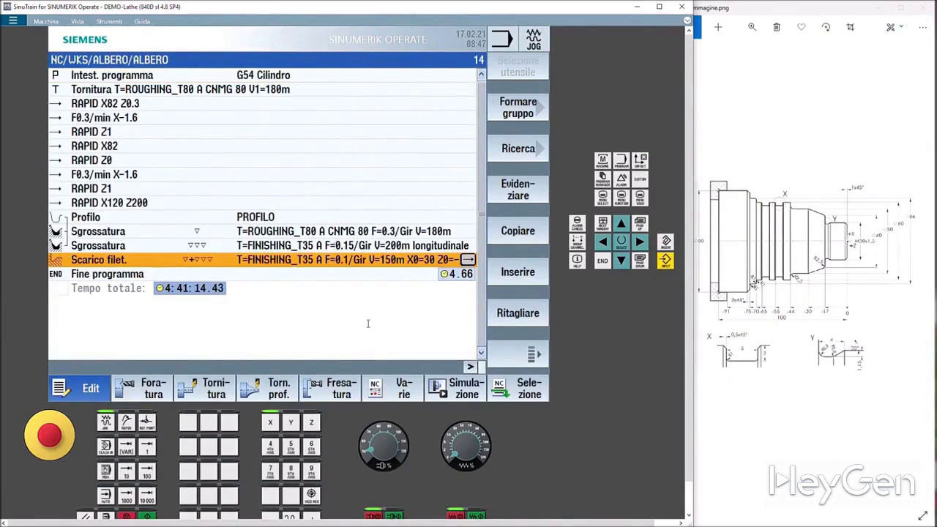
- Start a longitudinal thread cycle after the thread undercut and assign the THREADING_1.5 tool to it
click(217, 391)
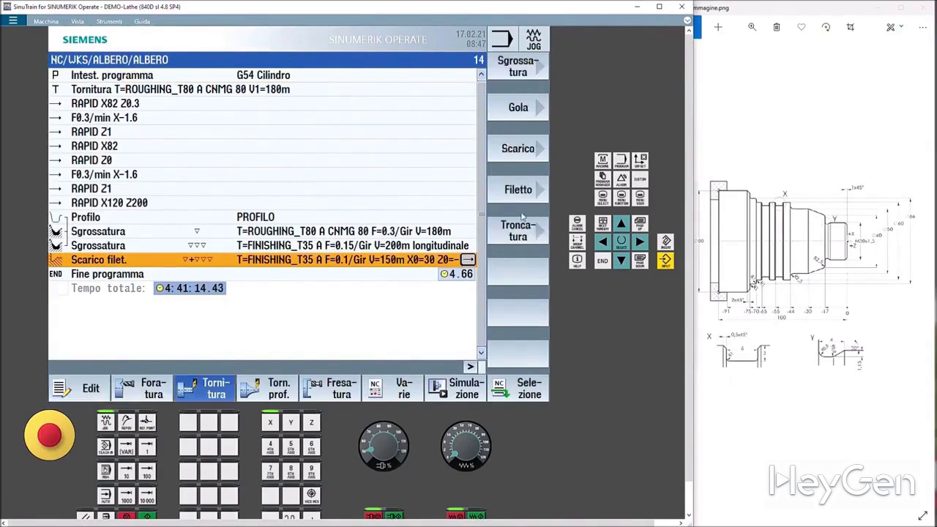
click(277, 399)
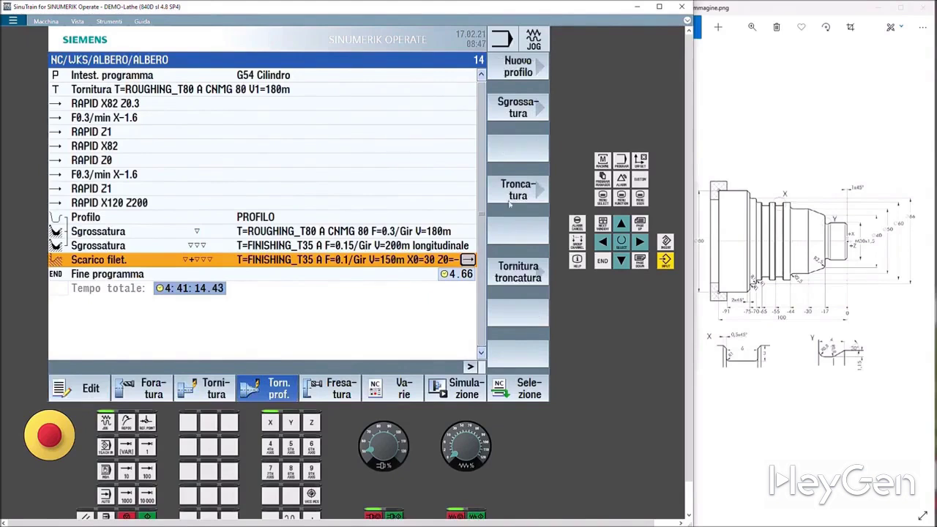
click(225, 397)
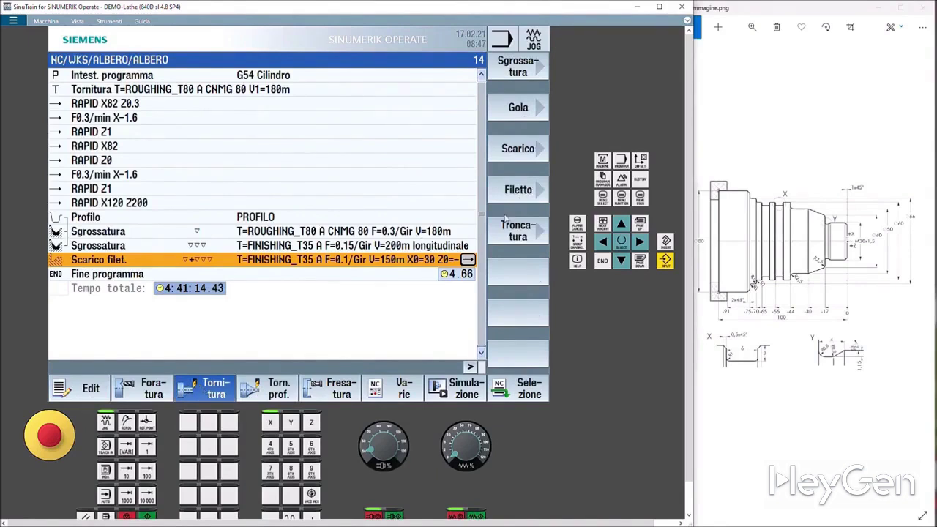
click(518, 192)
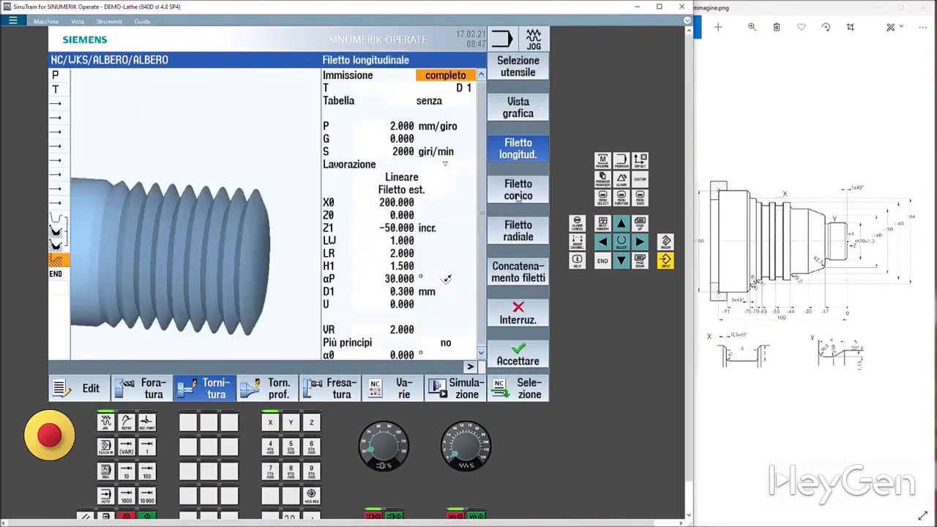
click(412, 88)
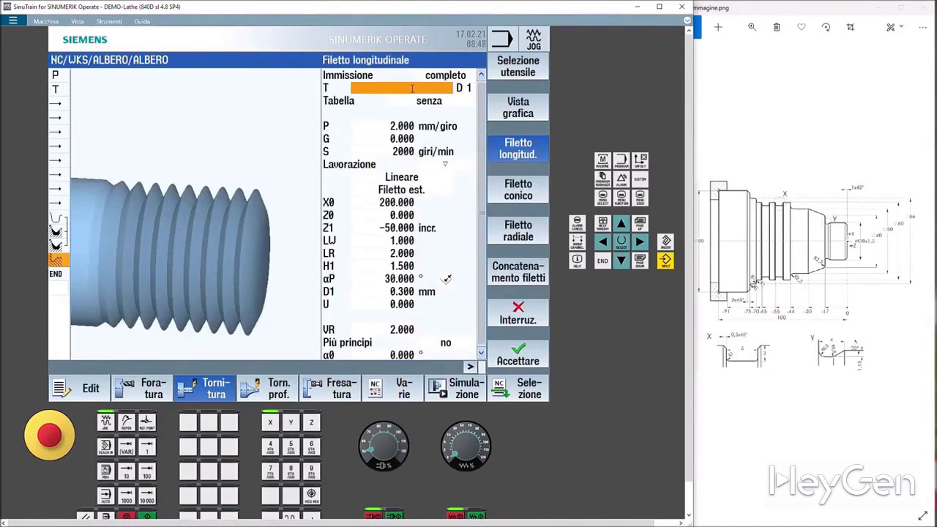
click(517, 71)
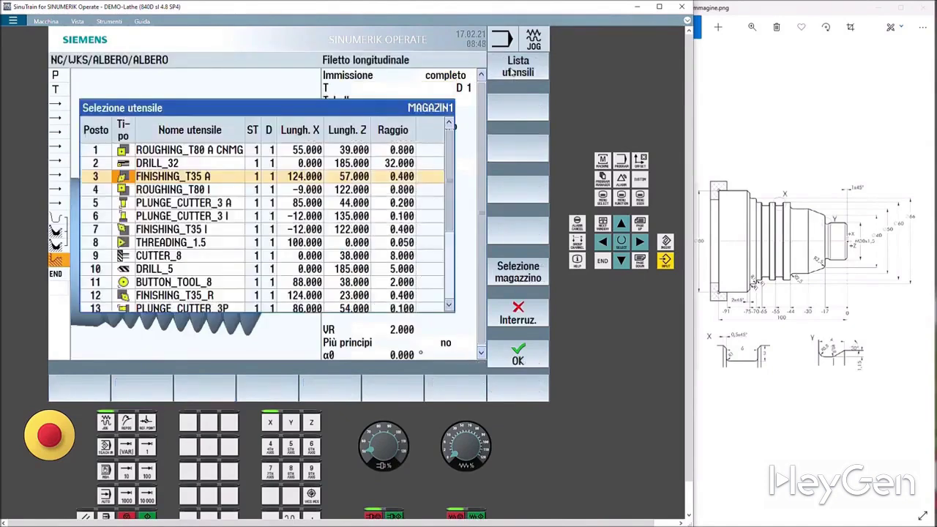
click(126, 246)
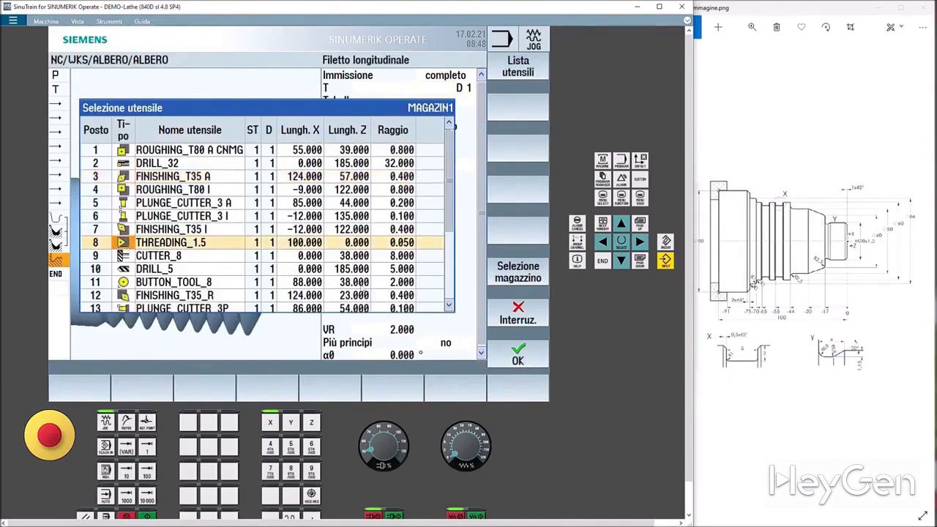
click(518, 355)
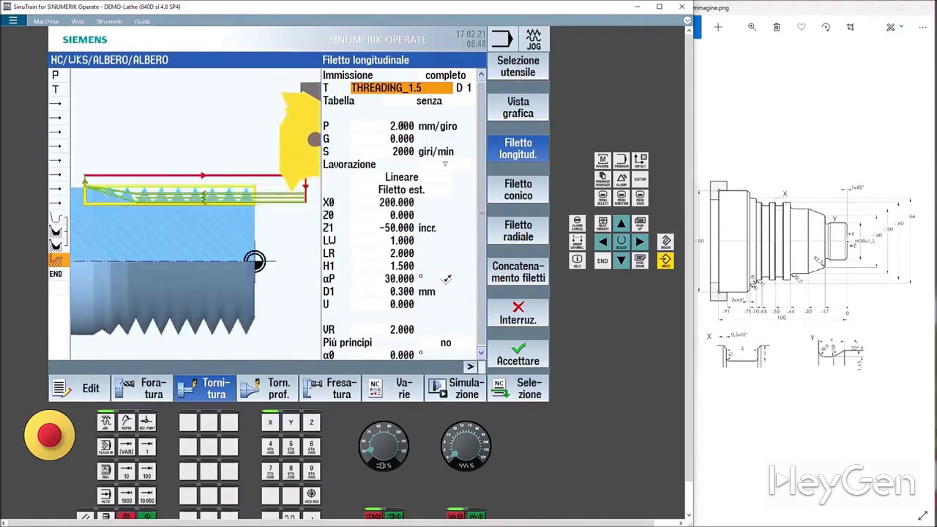
- Set the thread pitch P to 1.5 mm/rev and the spindle speed S to 500 rpm
key(Down)
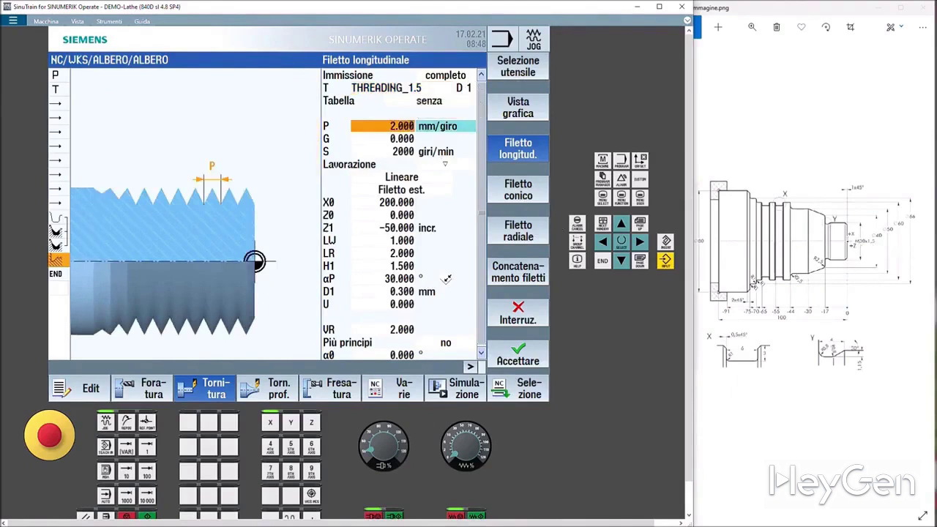
text(1)
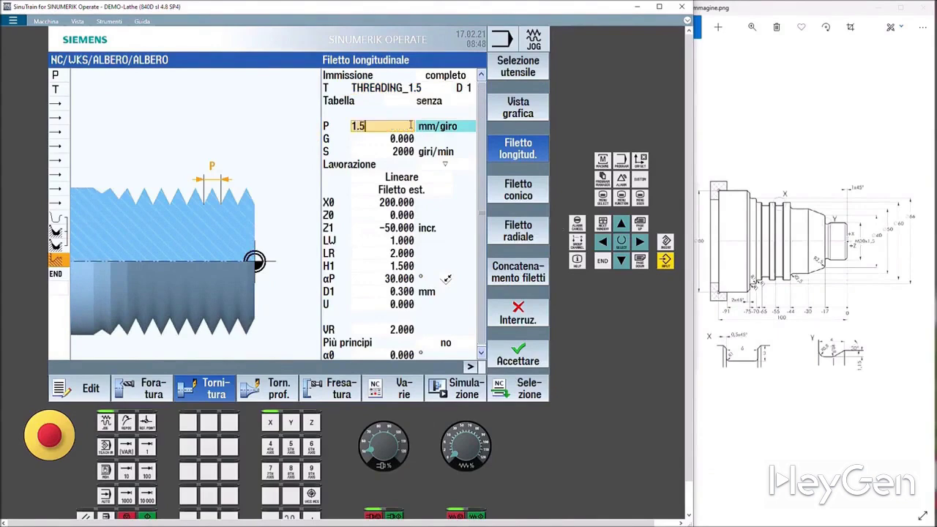
text(.5)
key(Return)
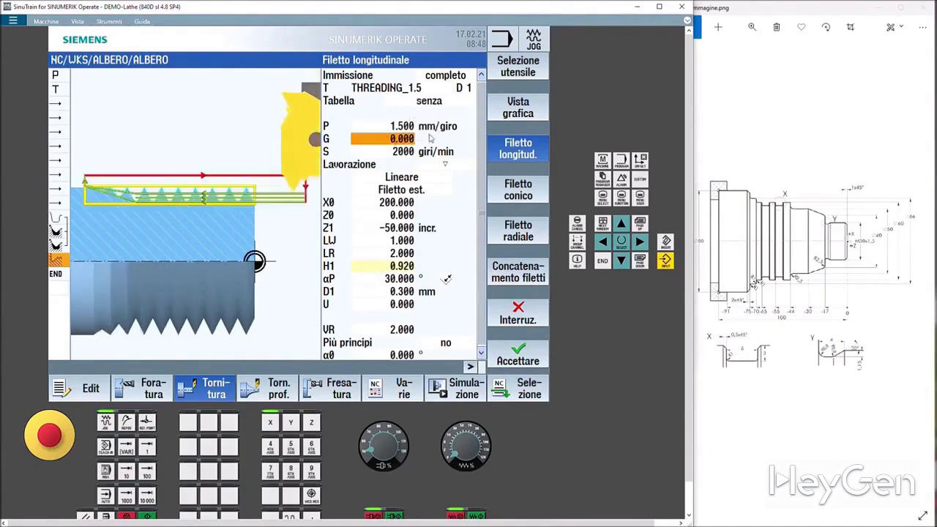
key(Down)
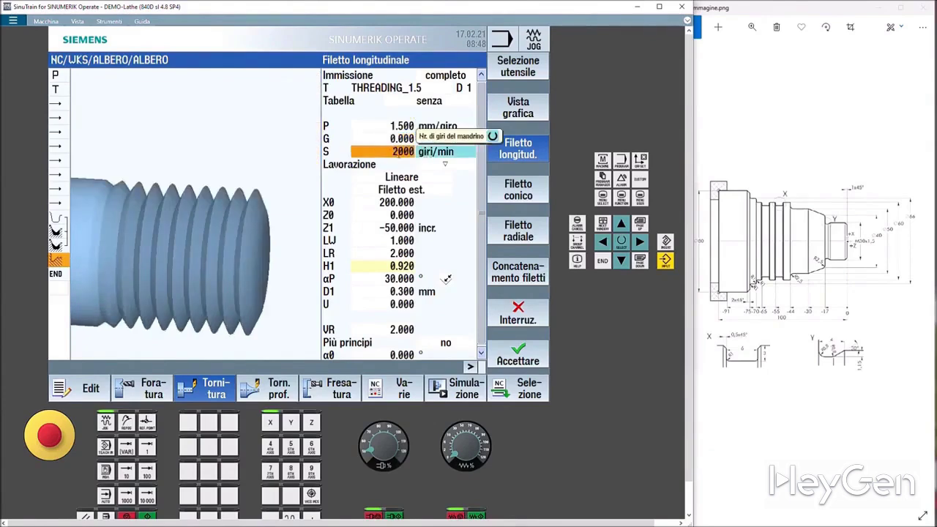
text(500)
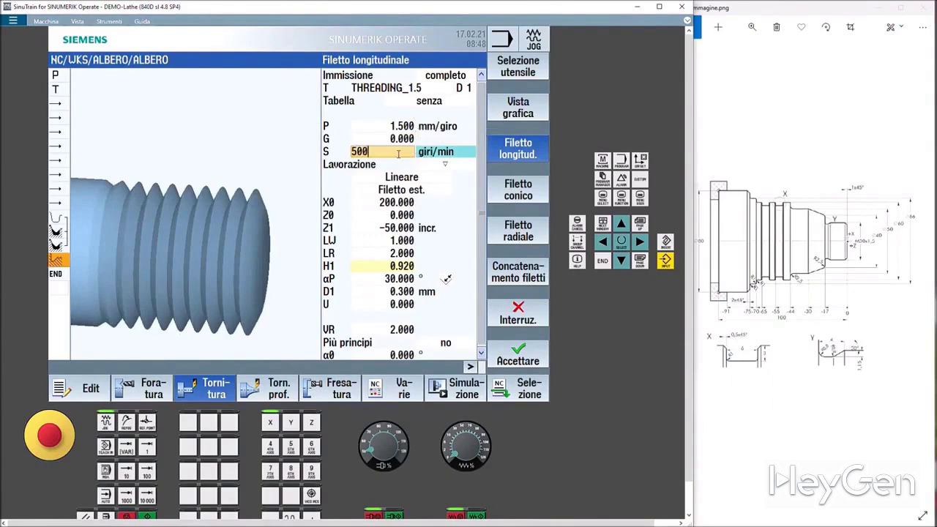
key(Return)
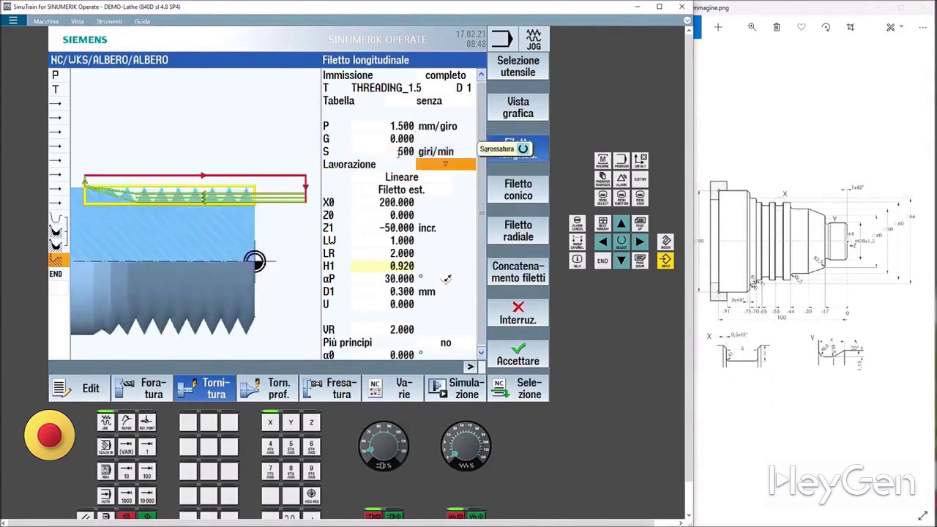
- Set the thread machining to roughing plus finishing, with linear infeed and an external thread
click(447, 167)
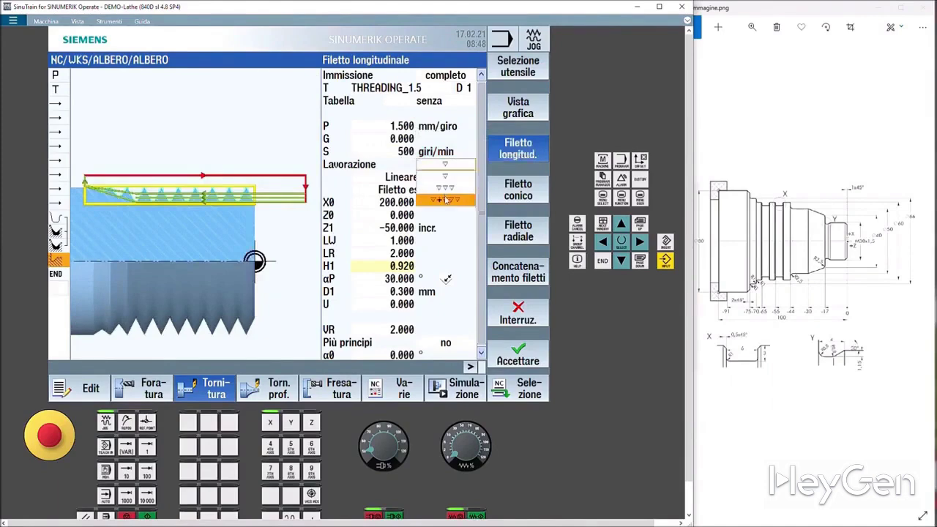
click(446, 200)
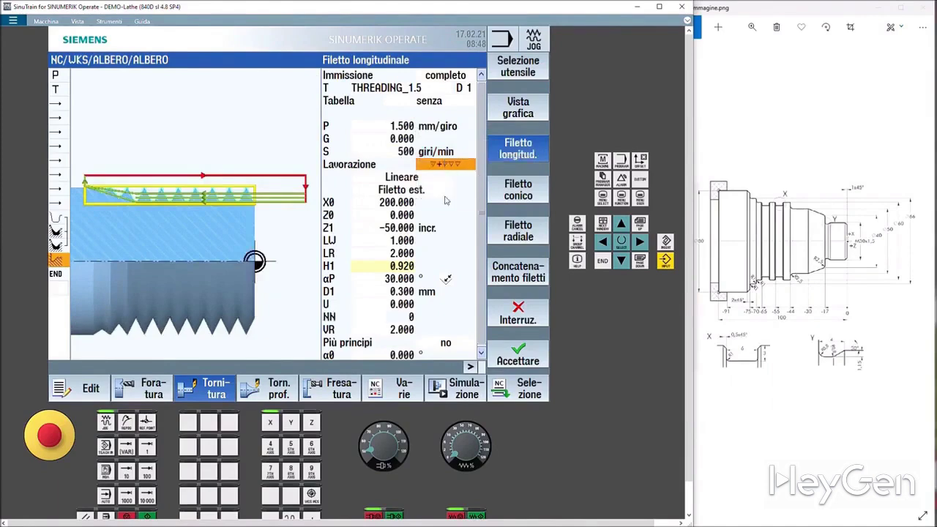
click(414, 178)
click(413, 190)
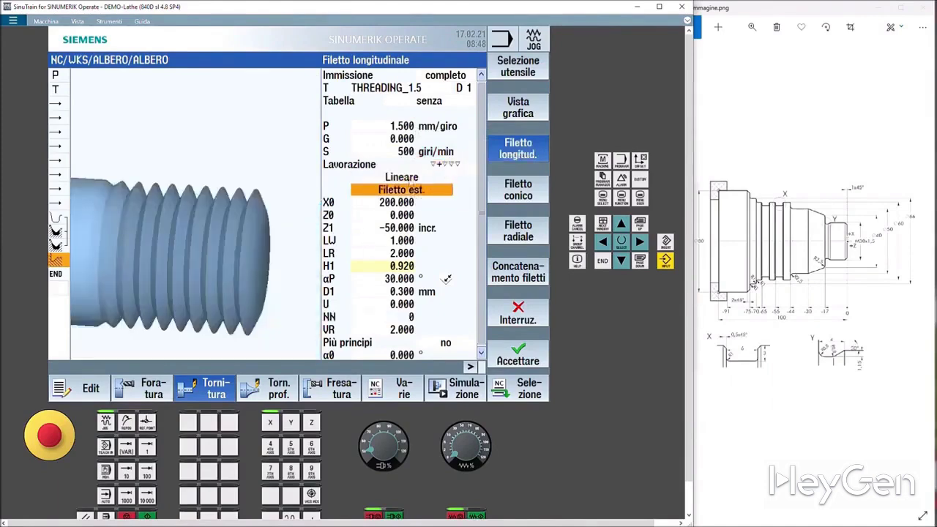
click(409, 179)
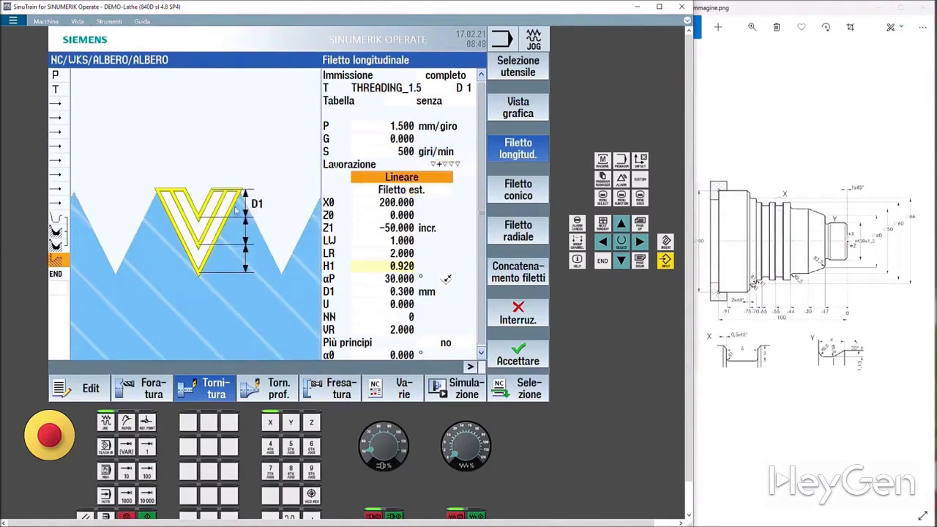
click(396, 191)
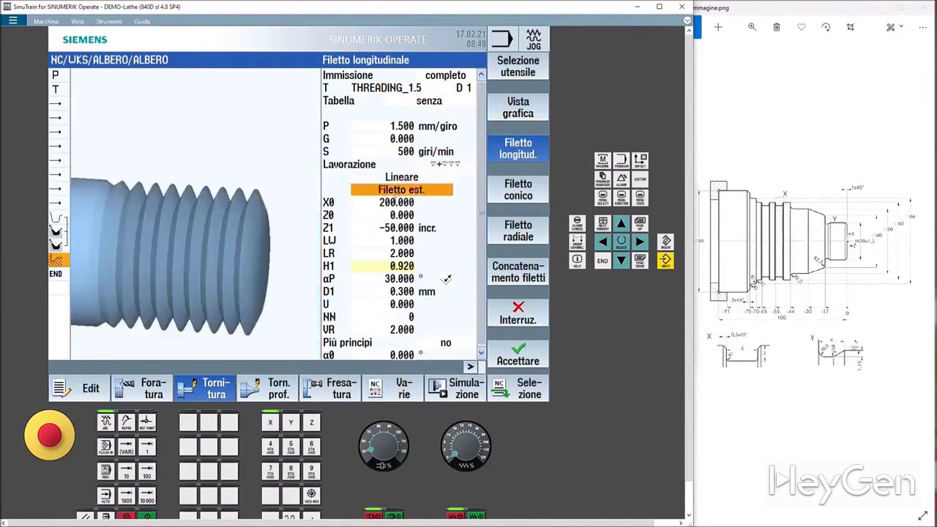
- Set the thread's reference diameter X0 to 30 and its incremental end point Z1 to -16
click(396, 201)
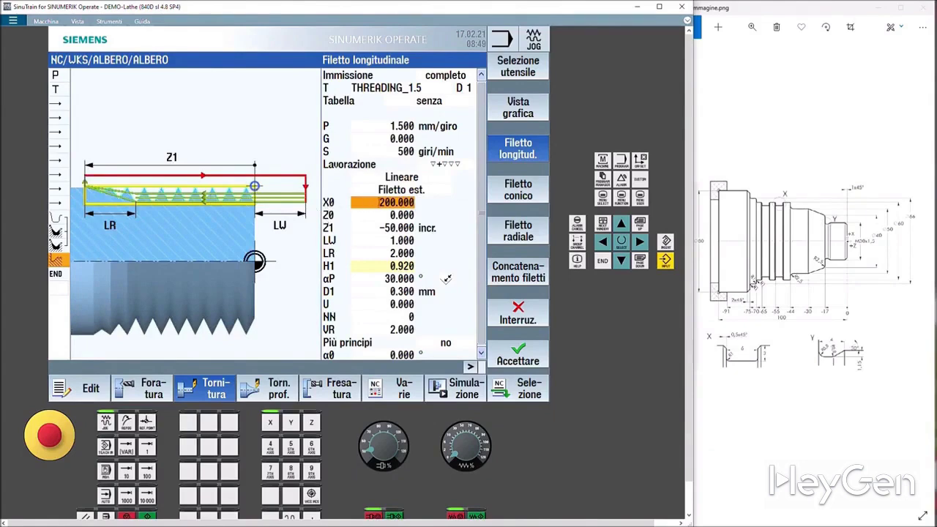
text(30)
key(Return)
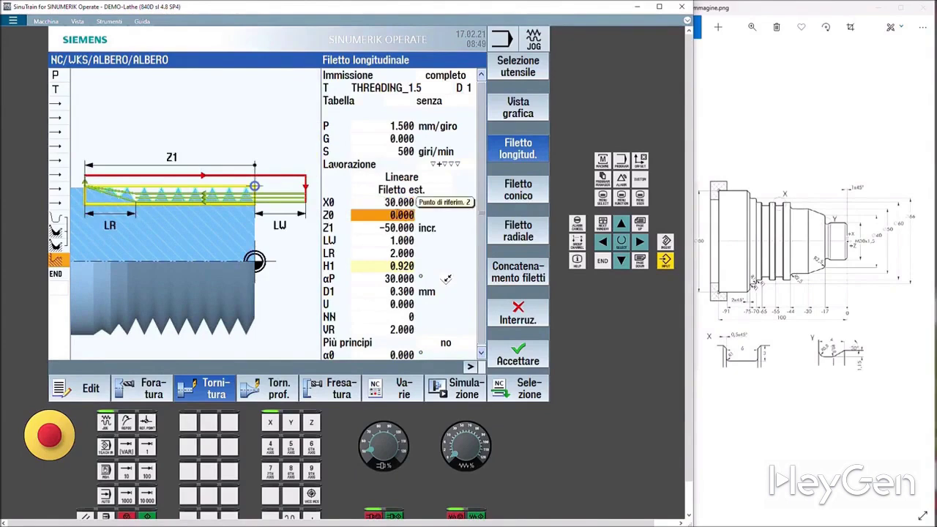
click(395, 228)
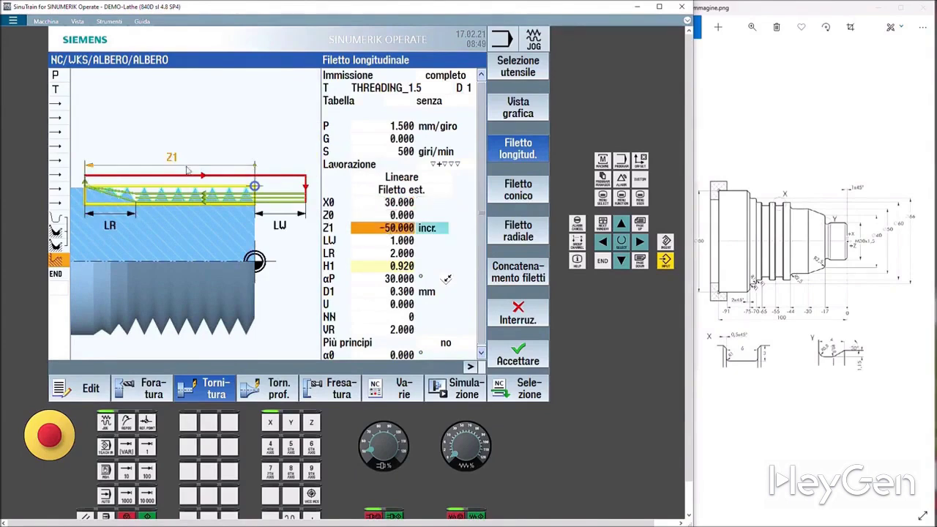
text(-16)
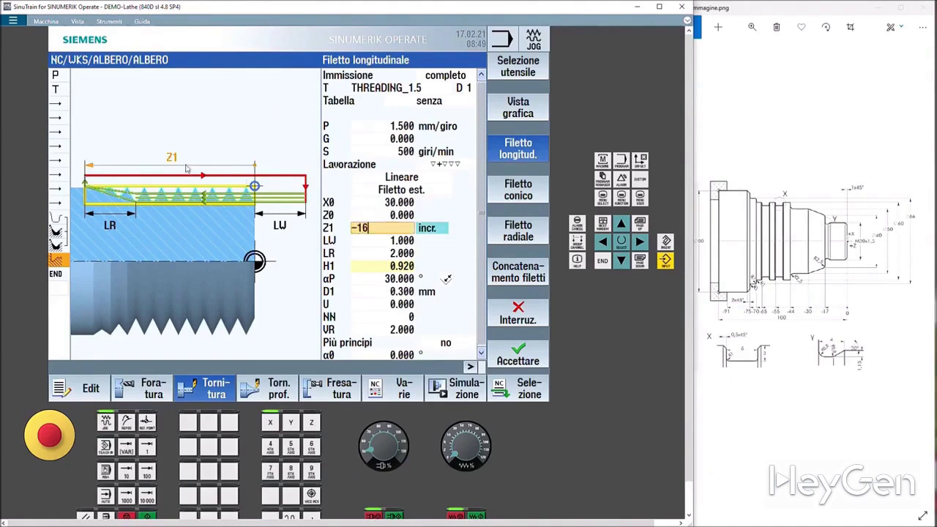
key(Return)
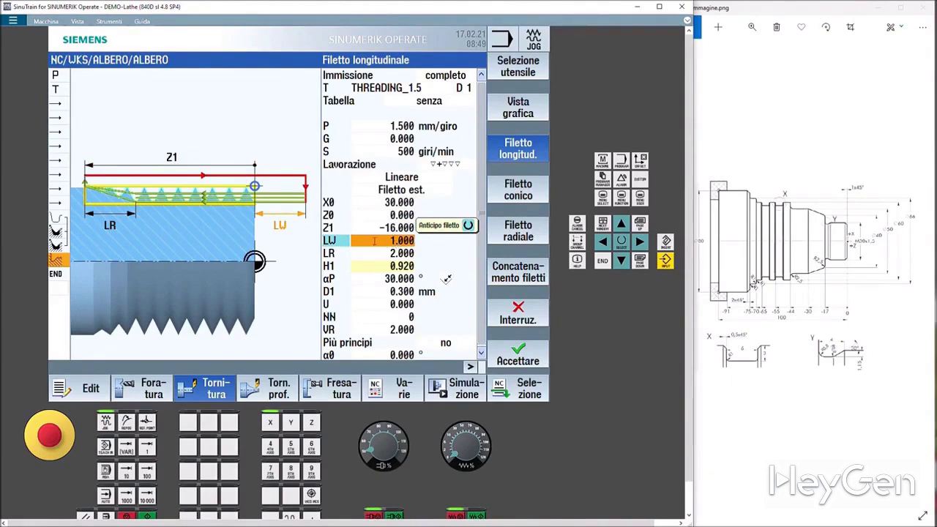
- Set the thread run-in distance LW to 3 mm, leaving the run-out LR and thread depth H1 as they are
click(402, 240)
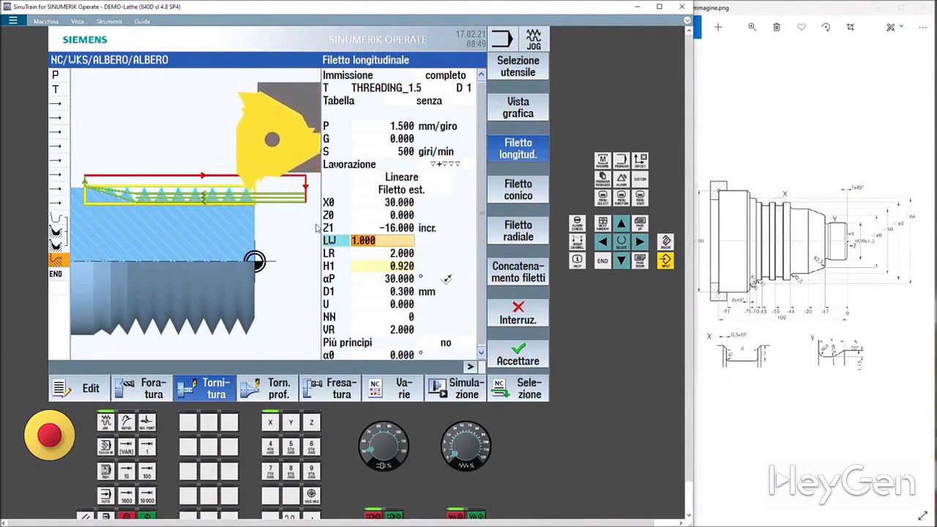
text(3)
key(Return)
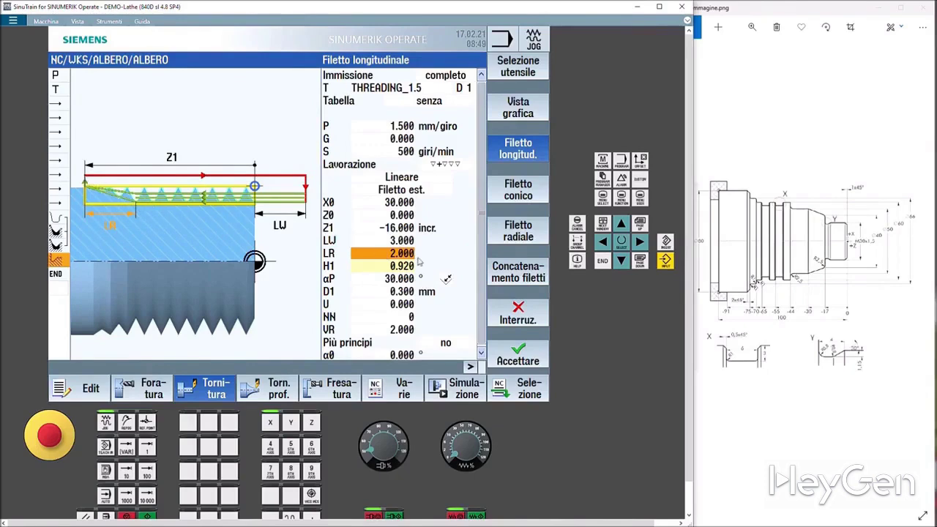
key(Down)
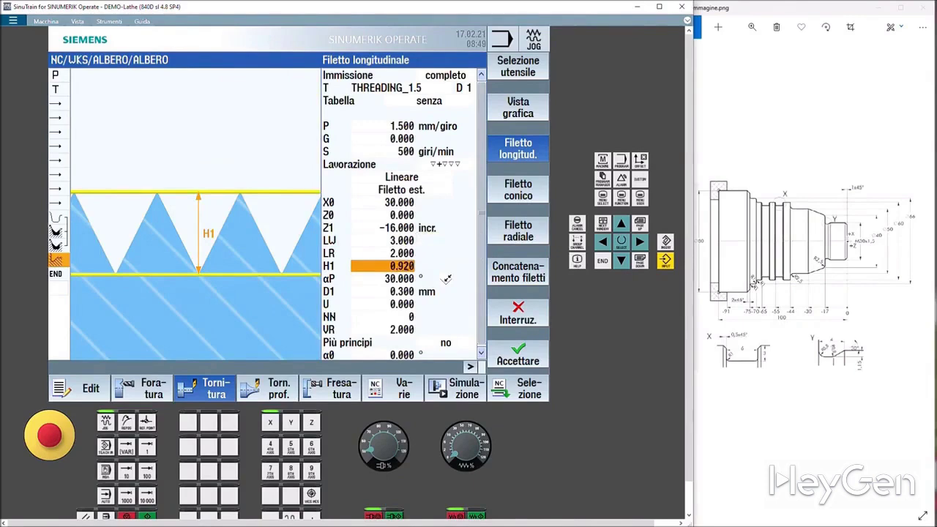
key(Up)
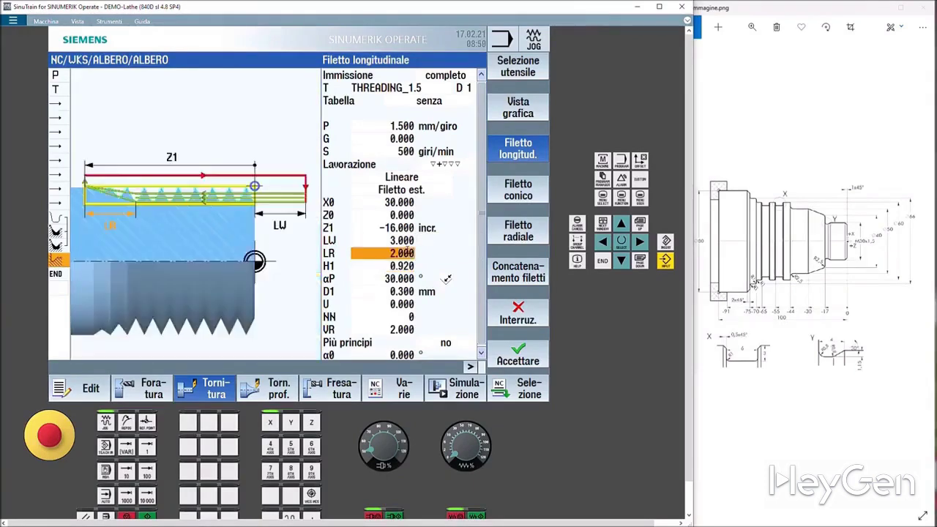
key(Down)
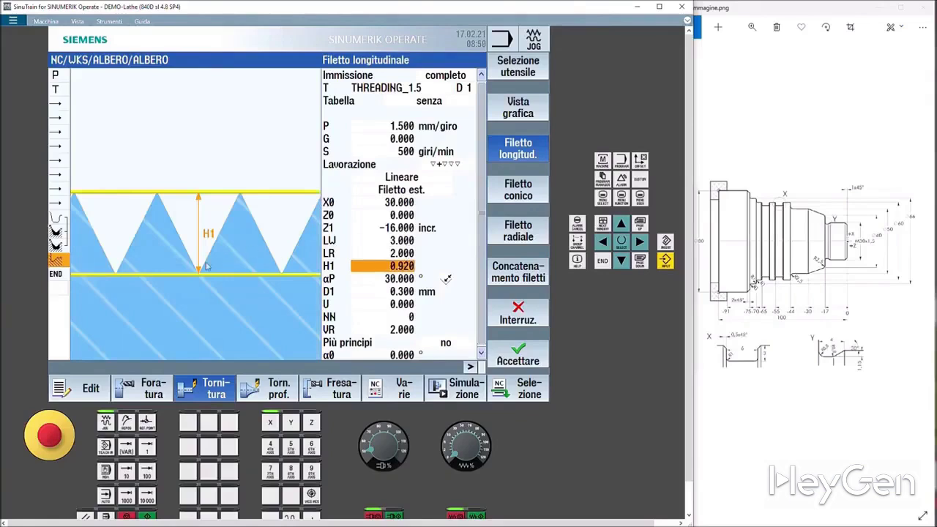
- Set the thread's infeed depth D1 to 0.15 mm
click(392, 279)
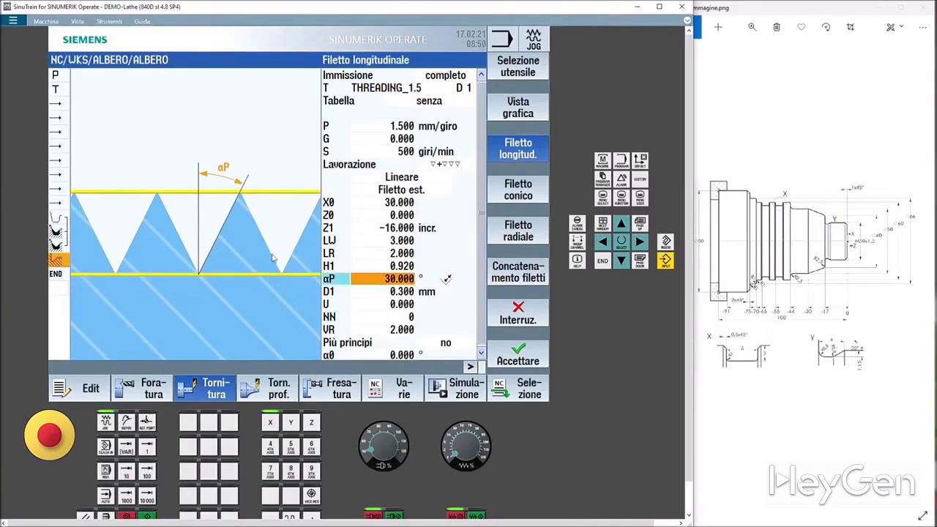
key(Down)
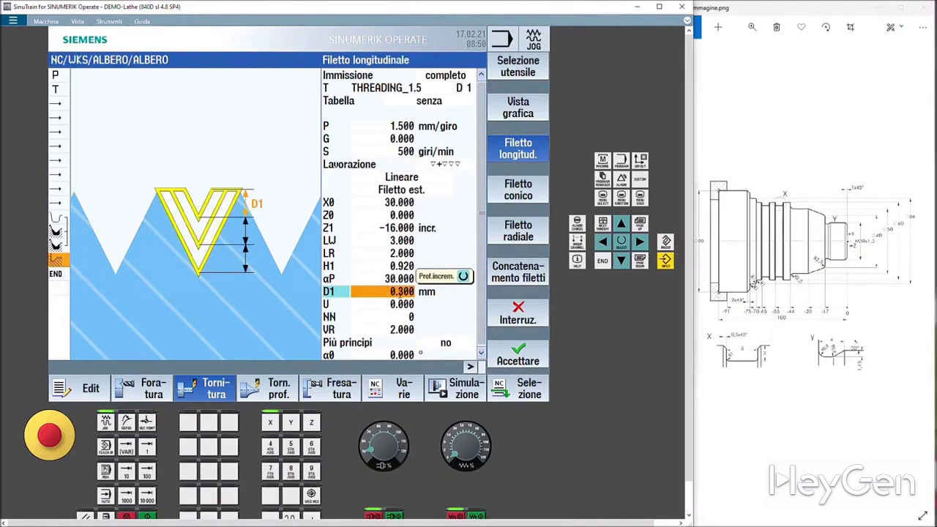
click(400, 291)
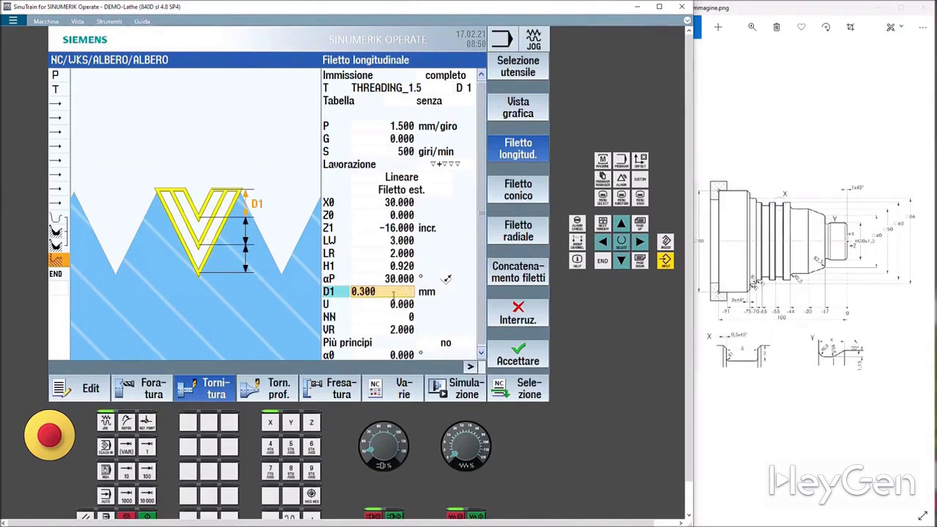
key(Up)
key(Up)
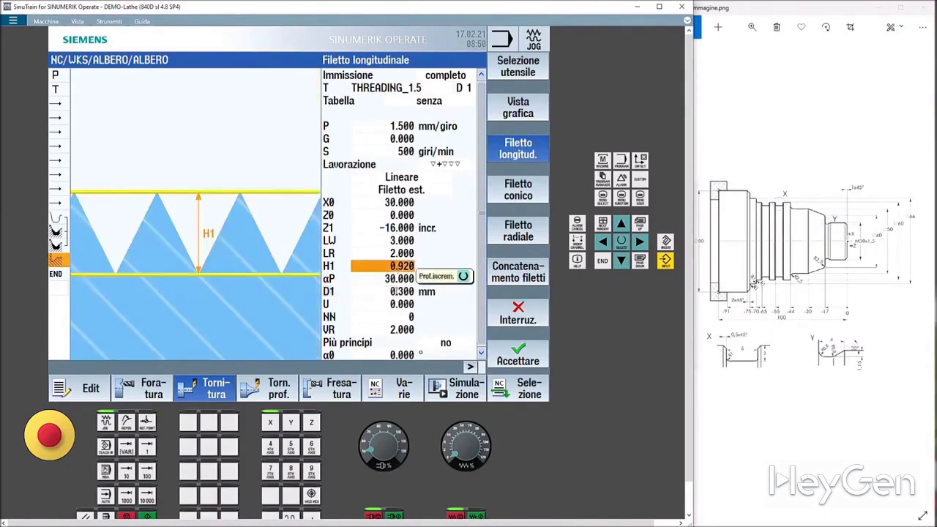
key(Down)
key(Down)
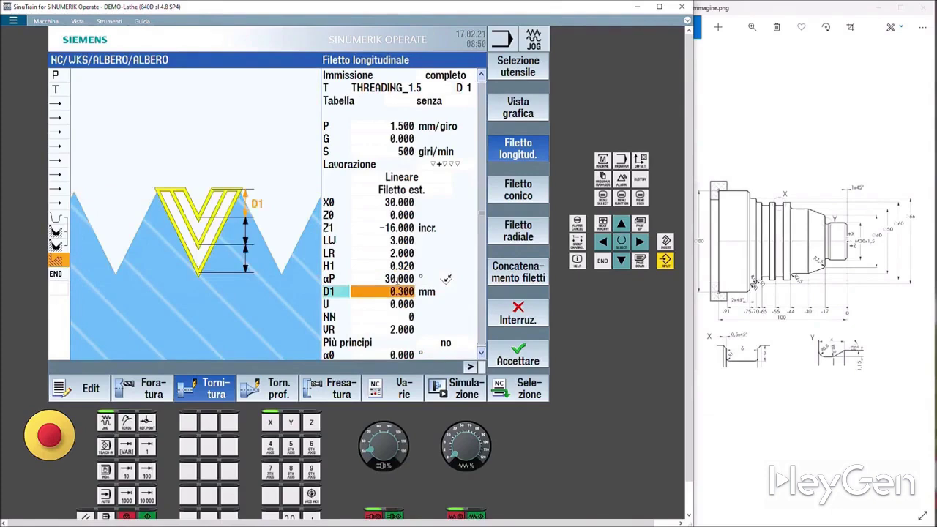
text(0)
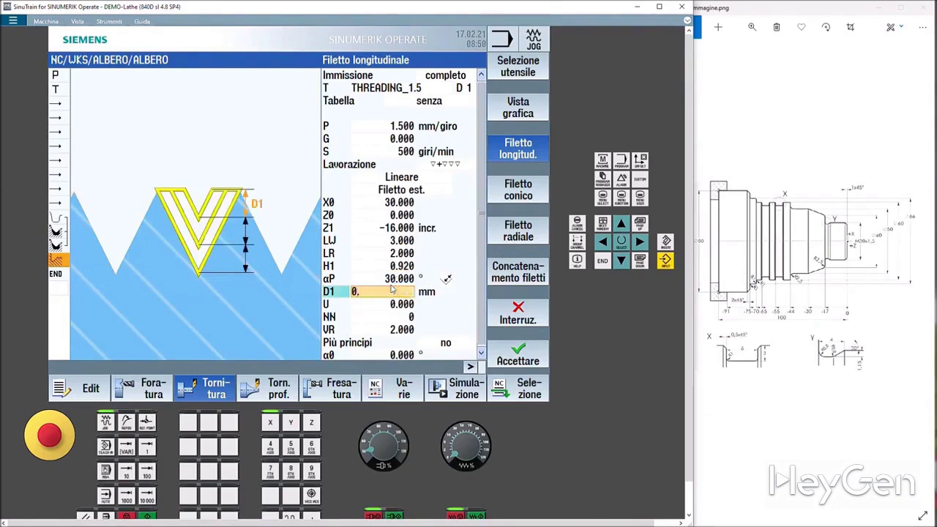
text(.15)
click(384, 304)
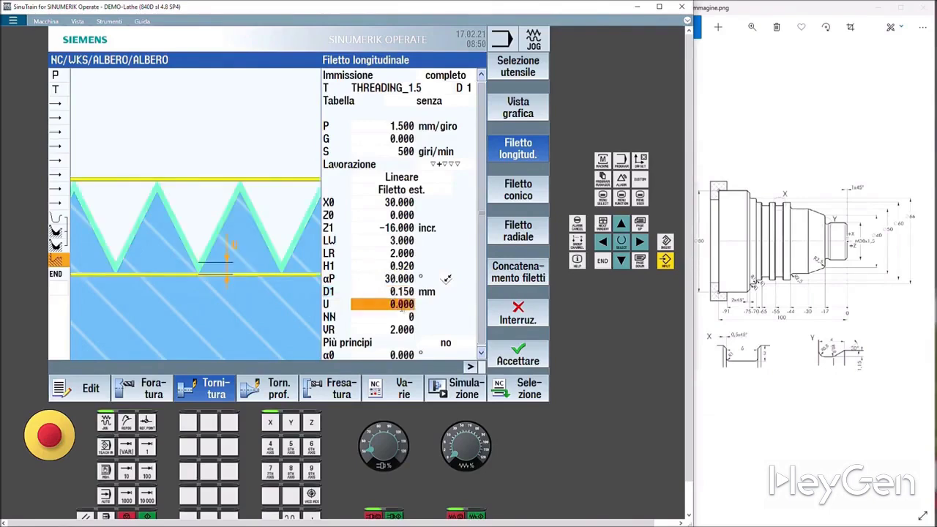
- Set the thread's finishing allowance U to 0.1 and accept the longitudinal thread cycle into the program
click(401, 308)
key(Right)
key(Right)
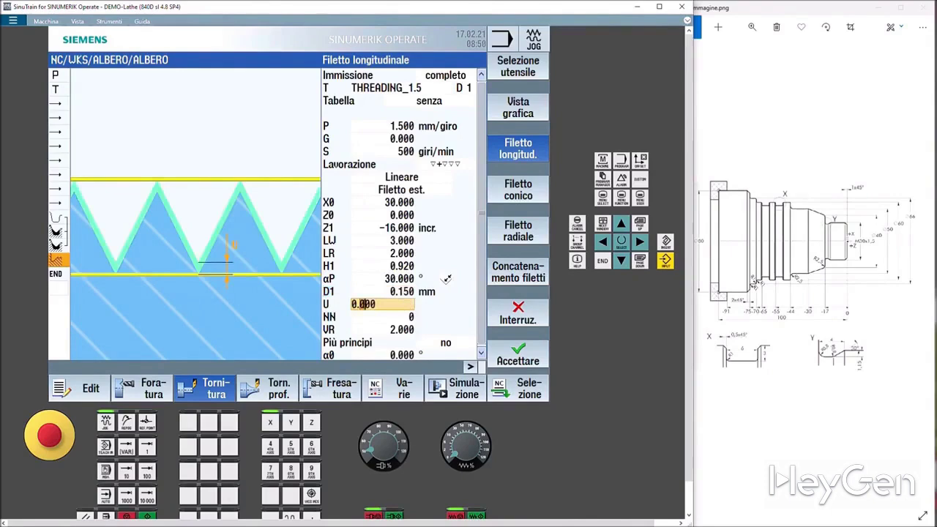
text(1)
click(379, 316)
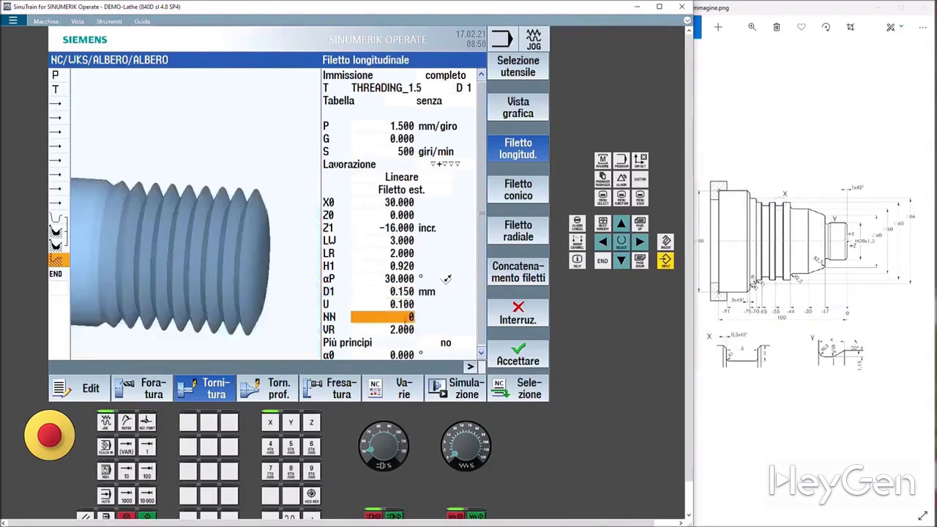
click(404, 326)
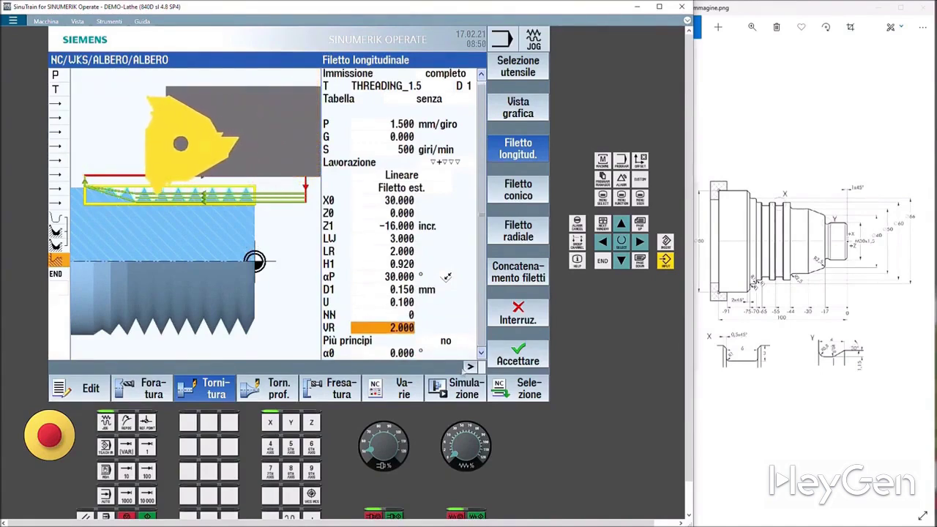
click(514, 359)
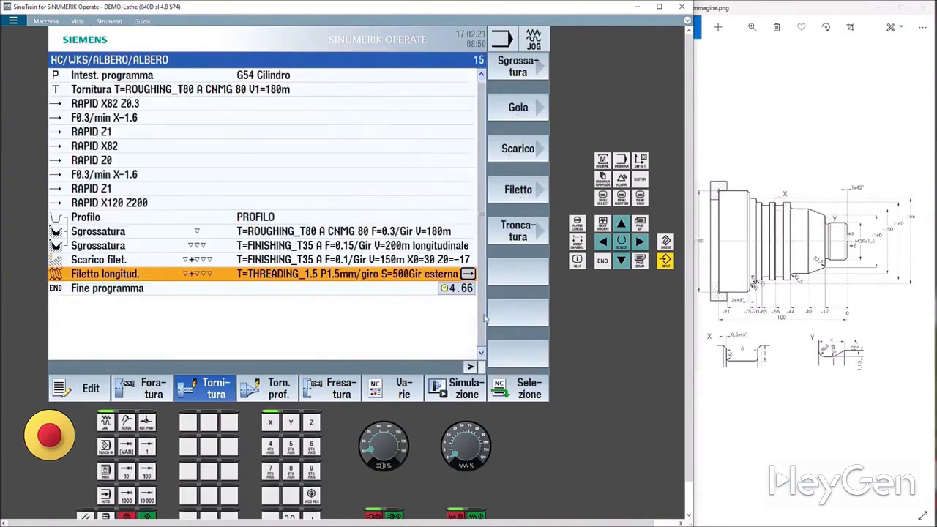
- Simulate the ALBERO program in 3D and examine the machined thread and its undercut up close
click(473, 392)
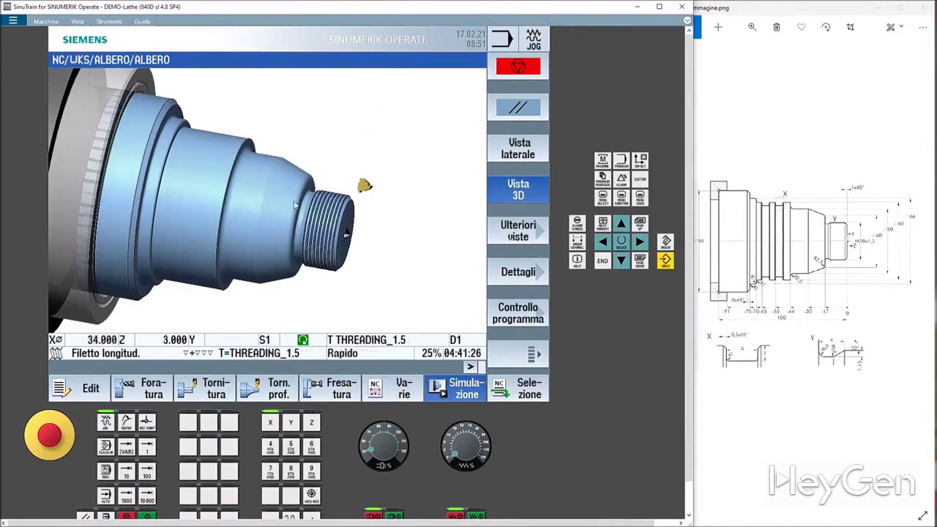
scroll(294, 205, up, 3)
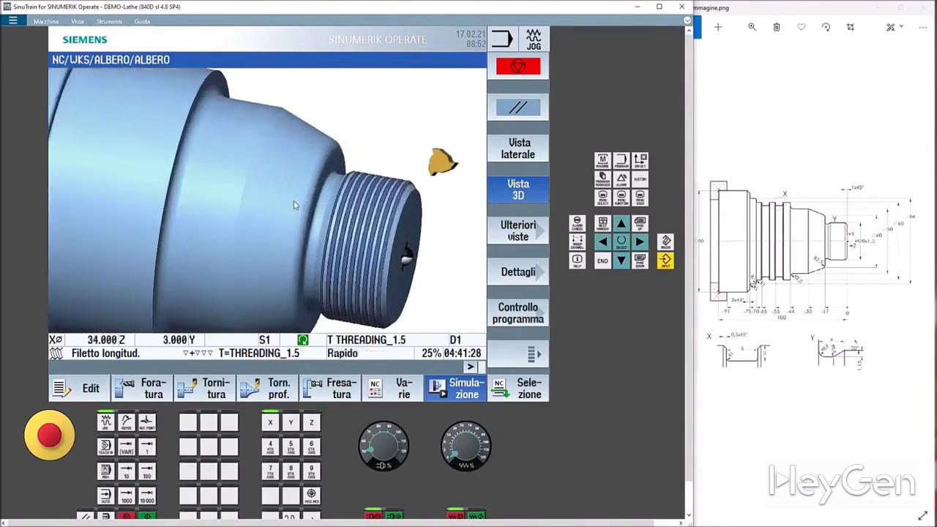
drag(294, 205, 368, 216)
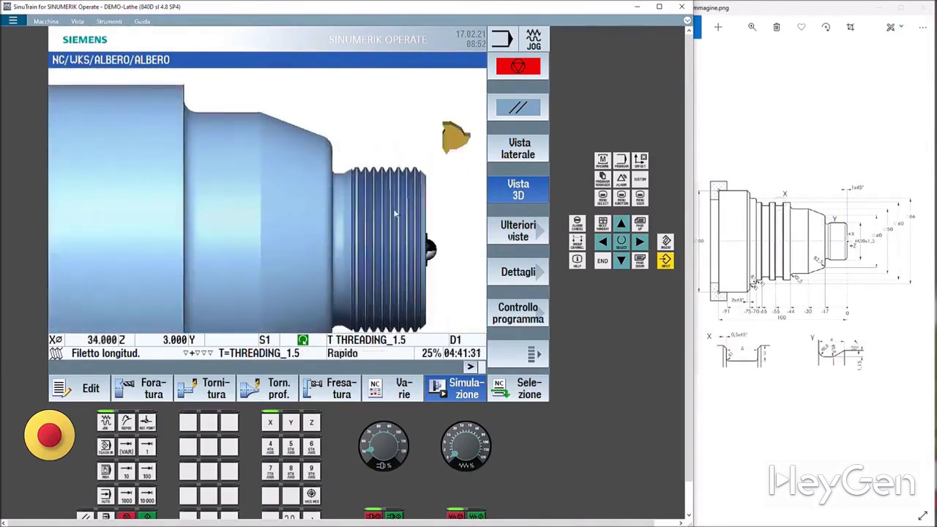
mouse_move(401, 216)
mouse_down()
mouse_move(396, 223)
mouse_move(411, 214)
mouse_move(400, 217)
mouse_up()
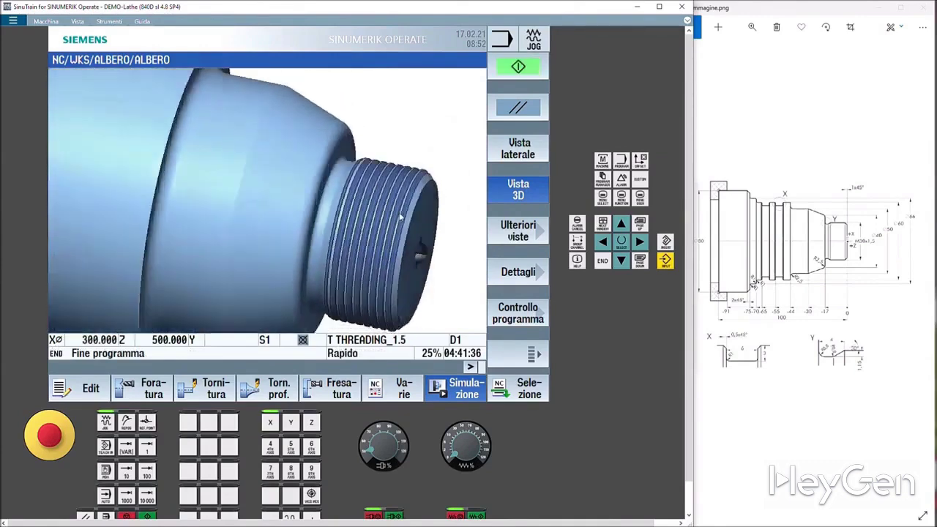
scroll(400, 217, down, 5)
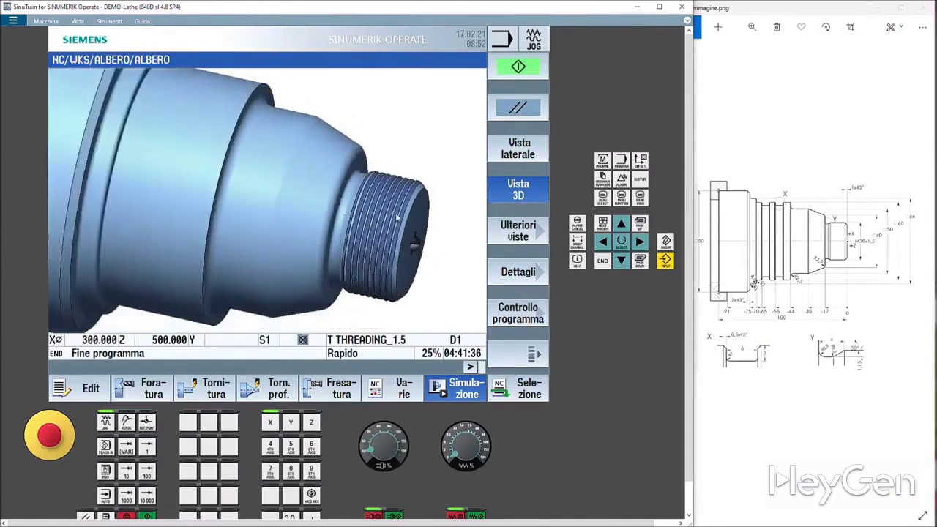
scroll(397, 216, up, 3)
mouse_move(364, 228)
mouse_down()
mouse_move(379, 228)
mouse_move(366, 229)
mouse_up()
scroll(366, 229, down, 3)
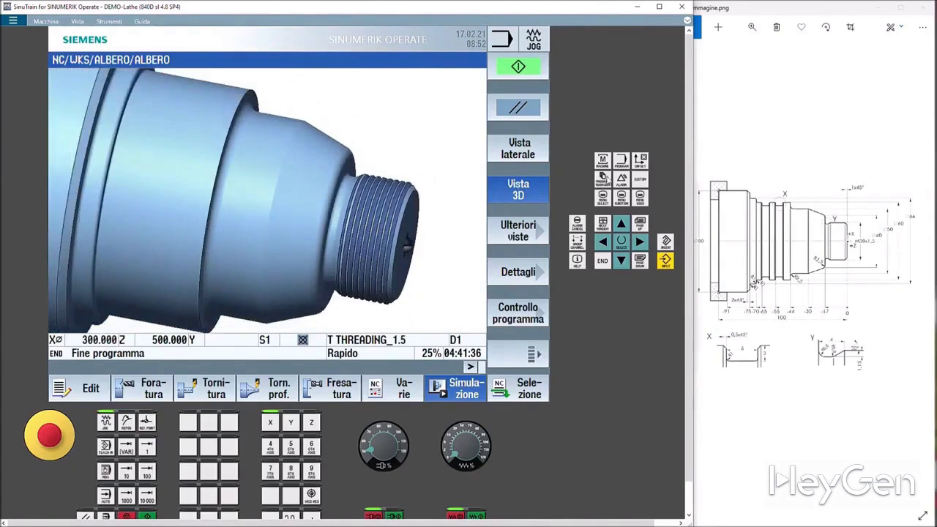
- Select the program for execution, reopen ALBERO from the program manager and select its longitudinal thread block
click(521, 390)
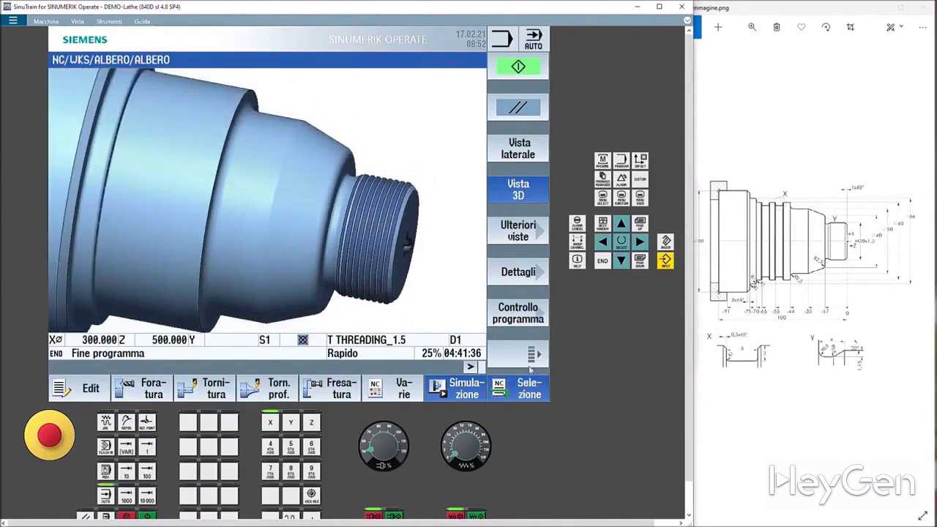
click(603, 178)
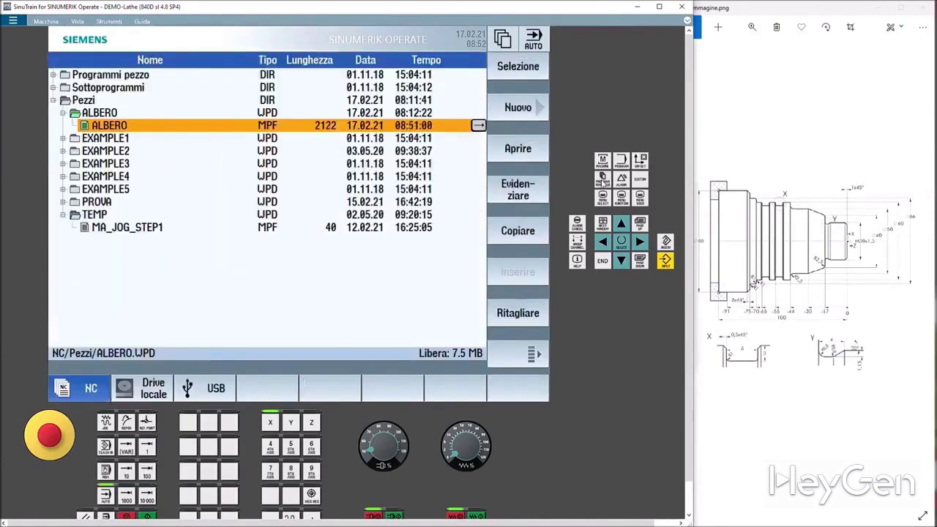
double_click(121, 126)
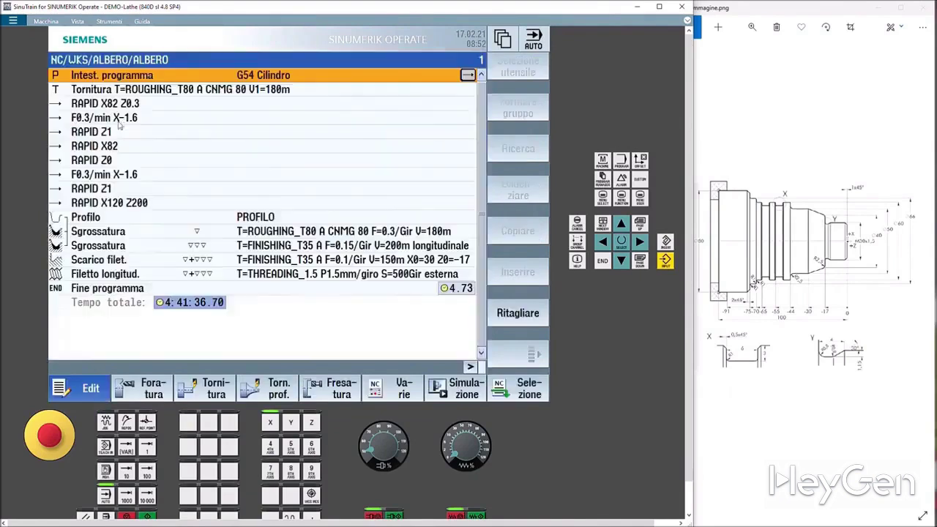
click(126, 274)
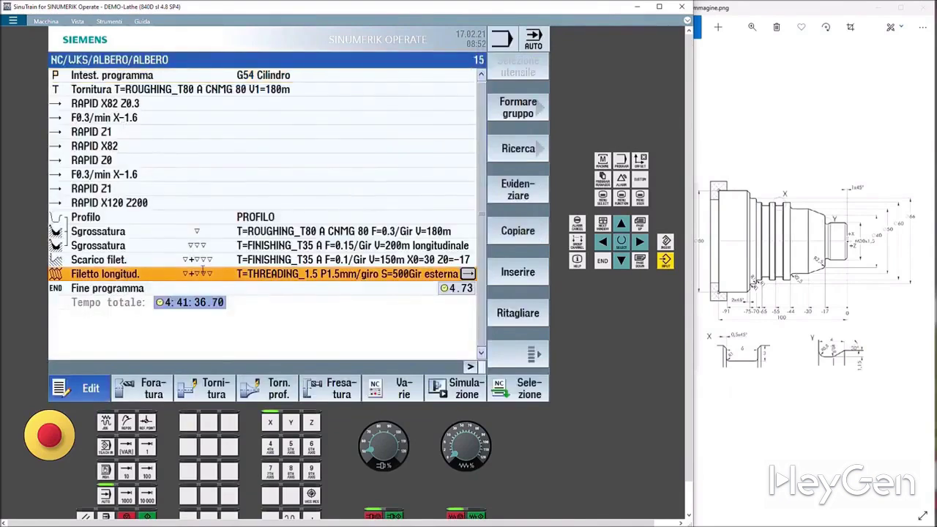
- Start a simple Gola 1 groove cycle after the longitudinal thread and assign the PLUNGE_CUTTER_3 A tool to it
click(213, 392)
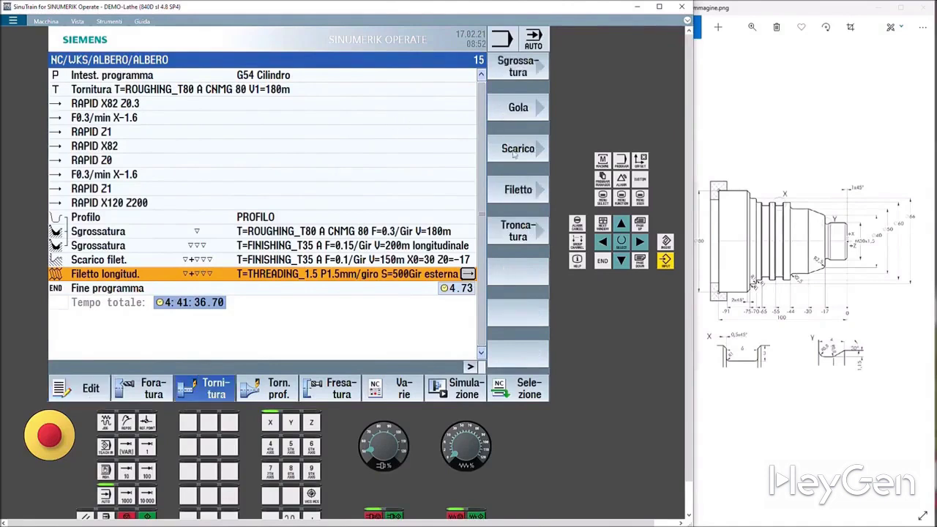
click(518, 109)
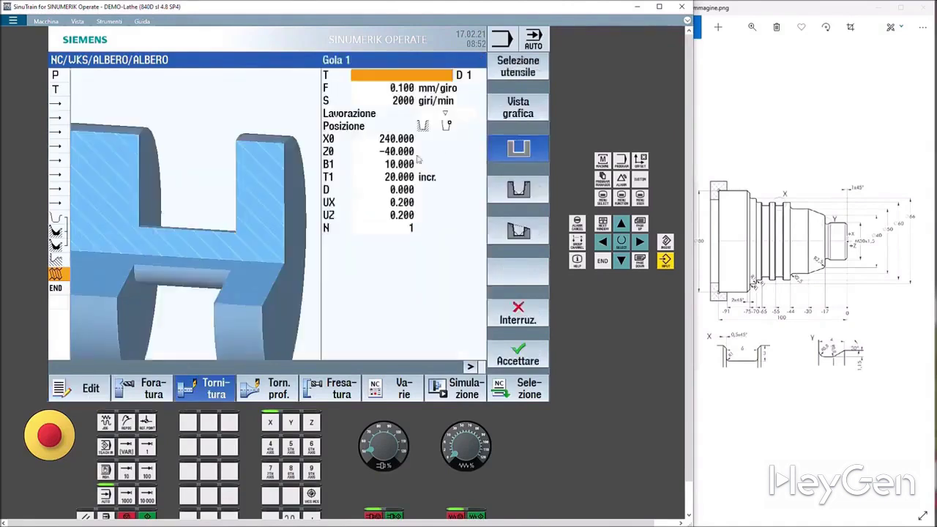
click(520, 71)
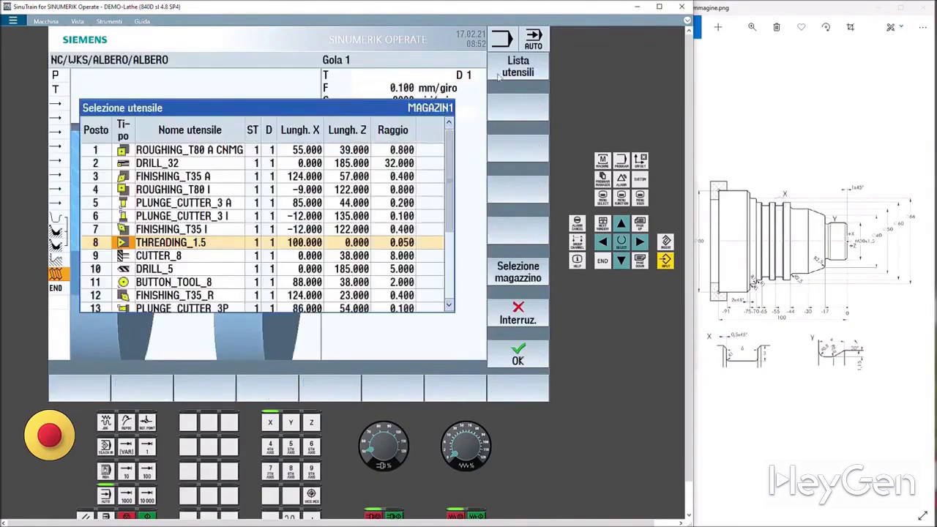
scroll(178, 202, down, 4)
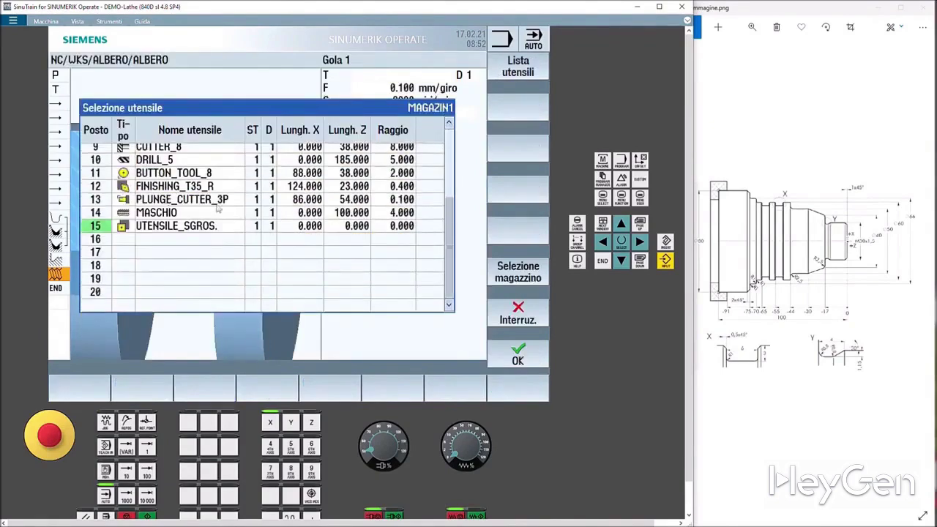
scroll(217, 208, up, 2)
scroll(217, 208, up, 2)
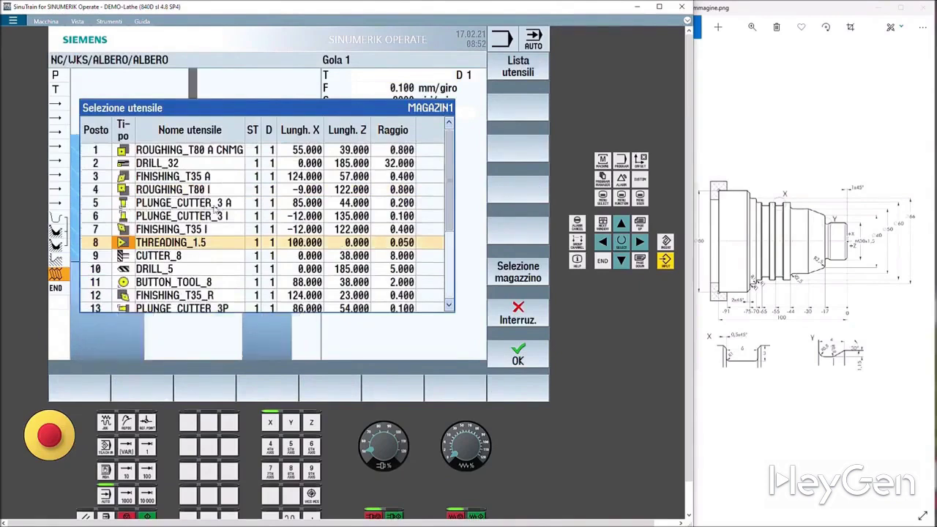
click(216, 205)
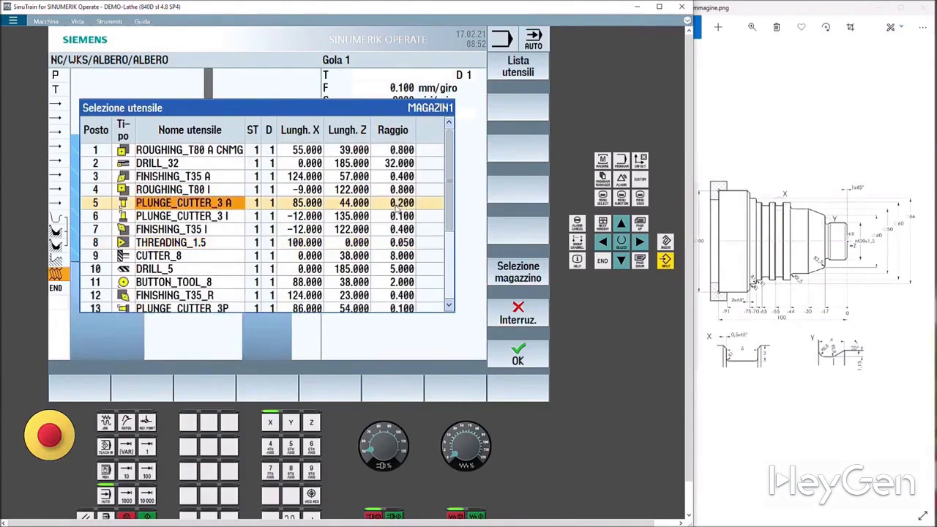
click(507, 356)
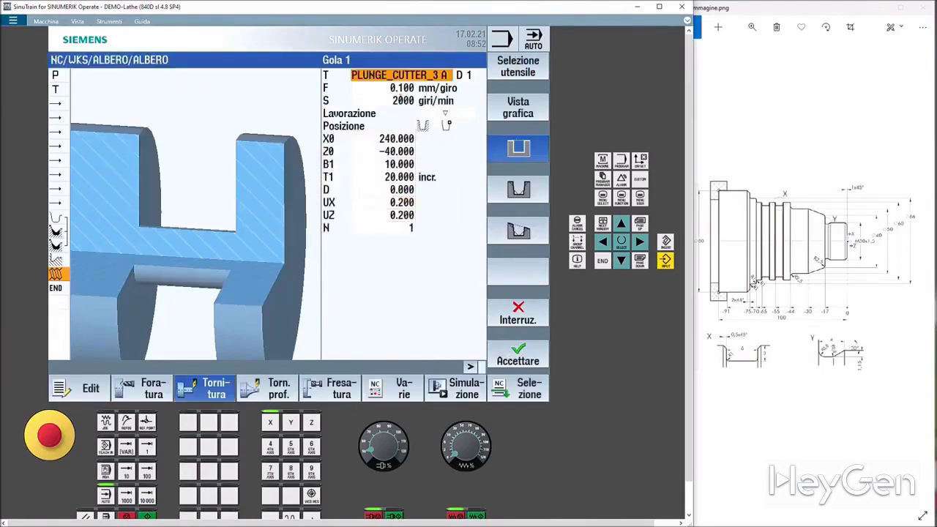
- Set the Gola 1 groove's cutting speed V to 120 m/min and its machining to combined roughing and finishing
click(433, 106)
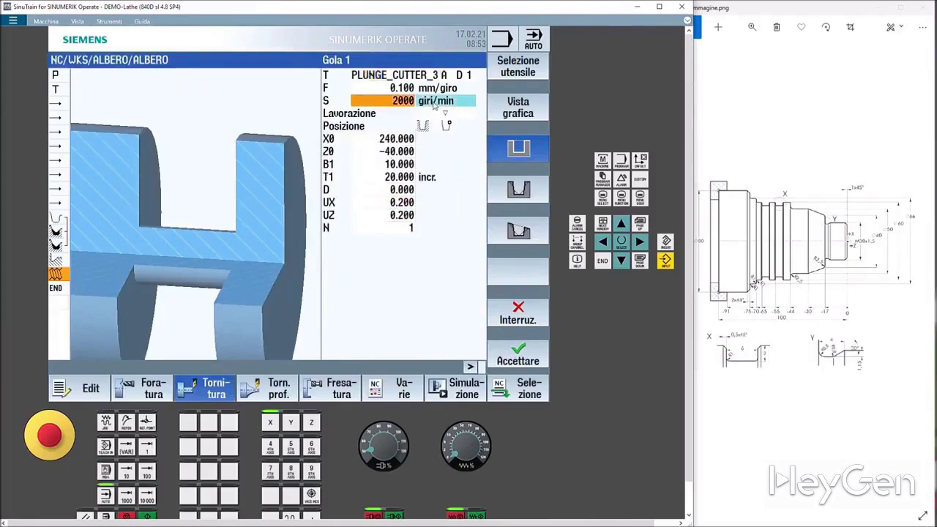
click(434, 105)
key(Insert)
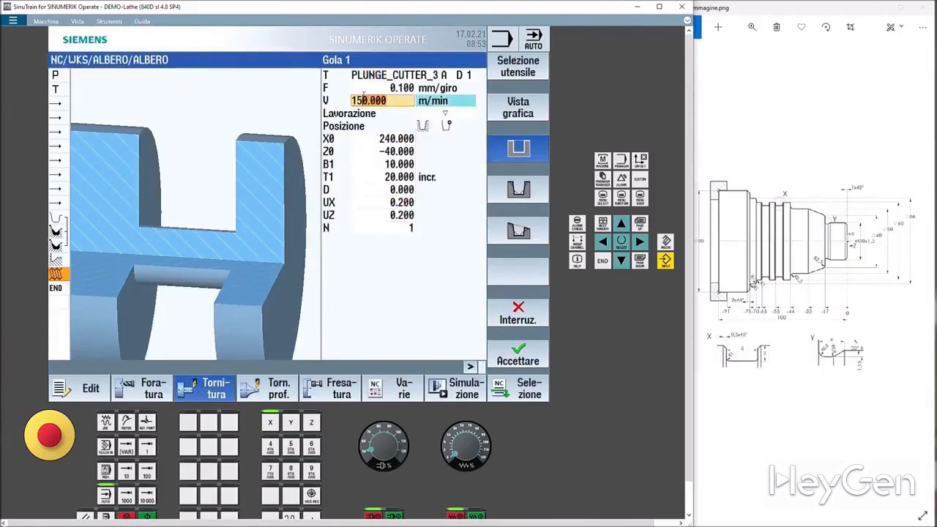
text(120)
key(Return)
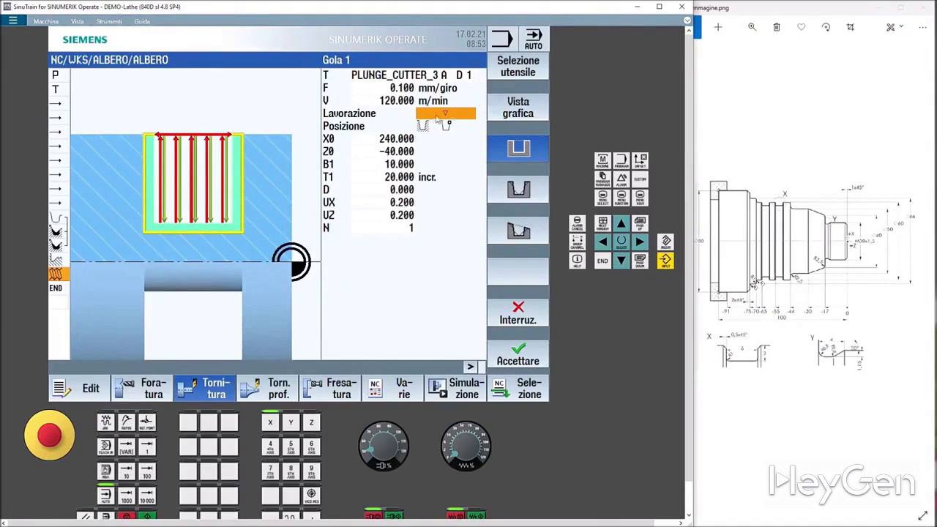
click(447, 119)
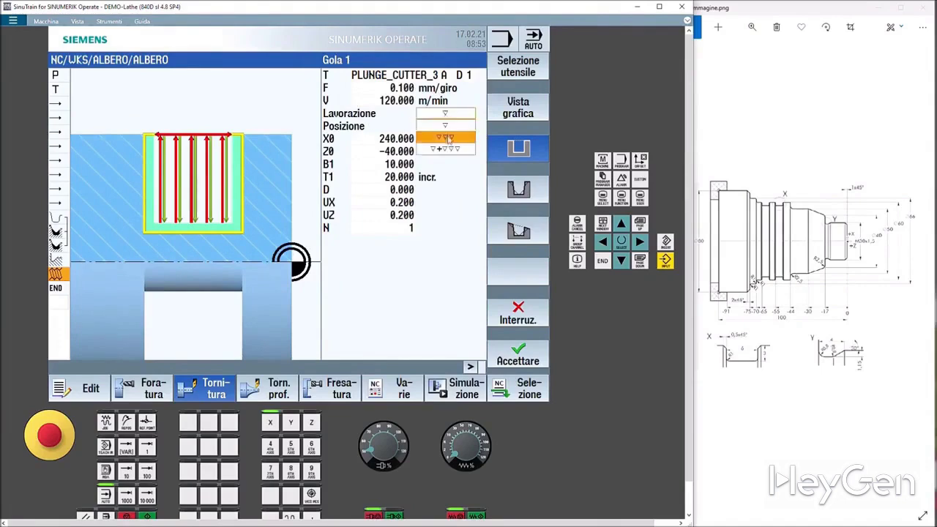
click(447, 148)
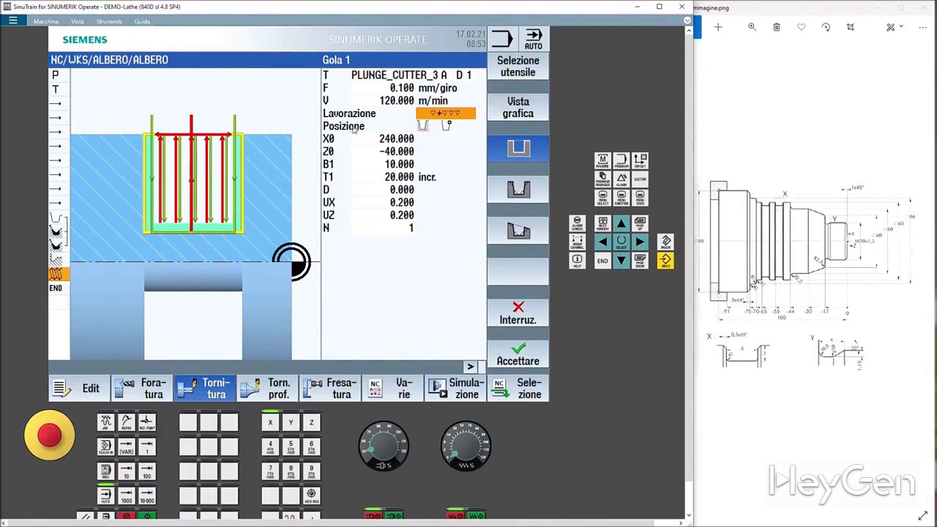
- Examine the groove position and reference point options of the Gola 1 cycle
click(428, 130)
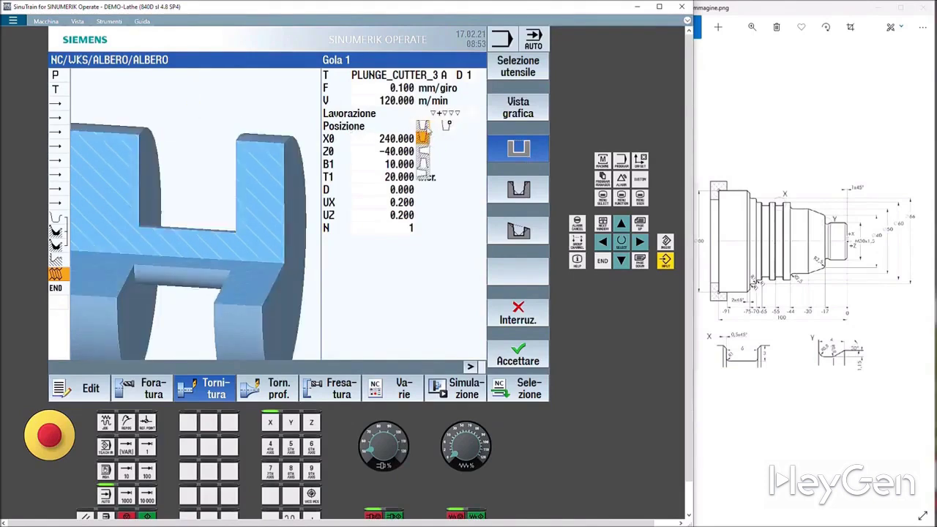
click(428, 151)
click(429, 162)
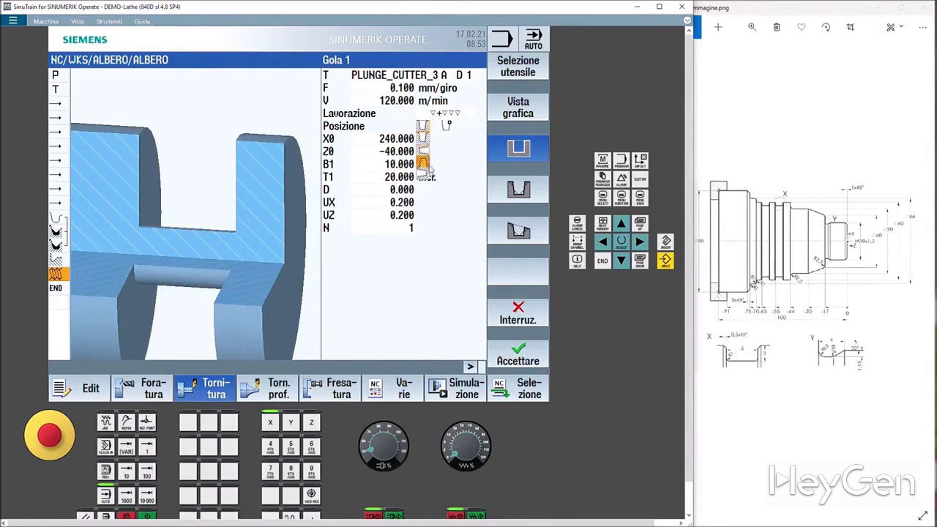
click(449, 127)
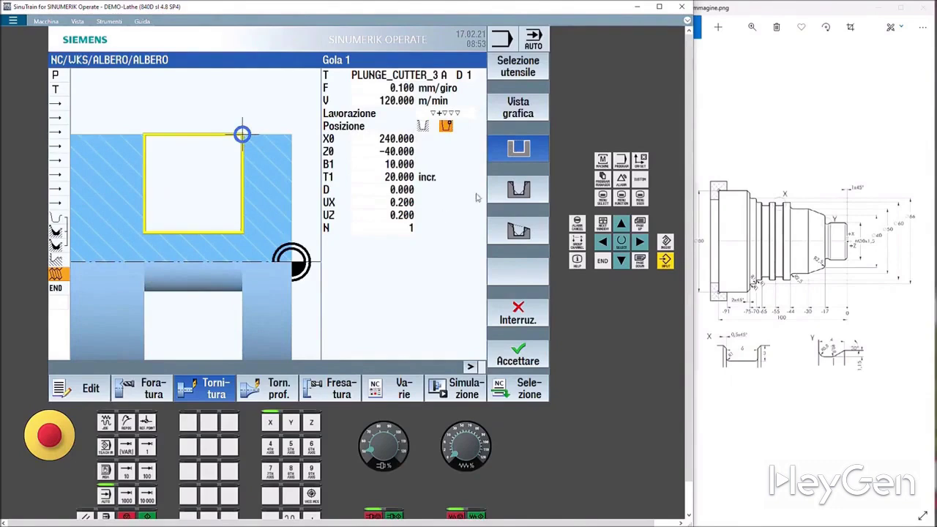
- Compare the three groove cycle types and switch to Gola 2, which has flank angles and corner chamfers or radii
click(509, 232)
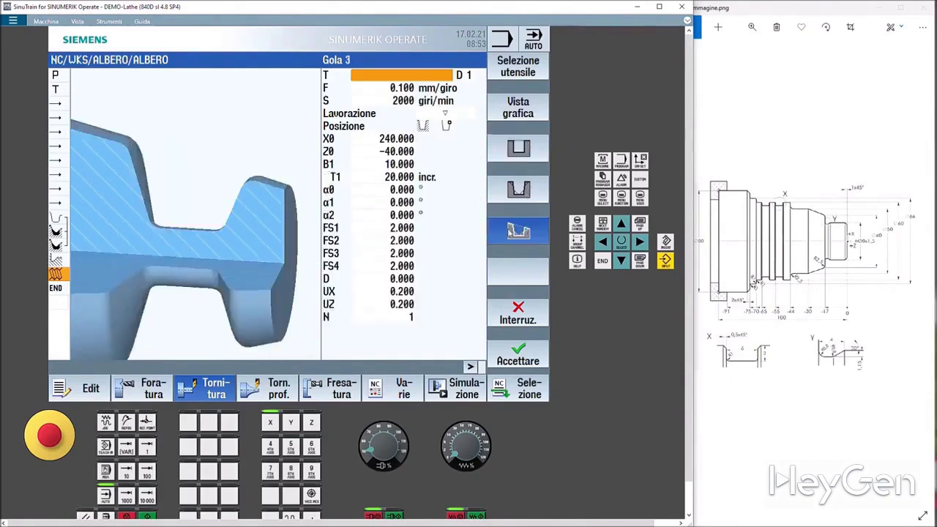
click(518, 190)
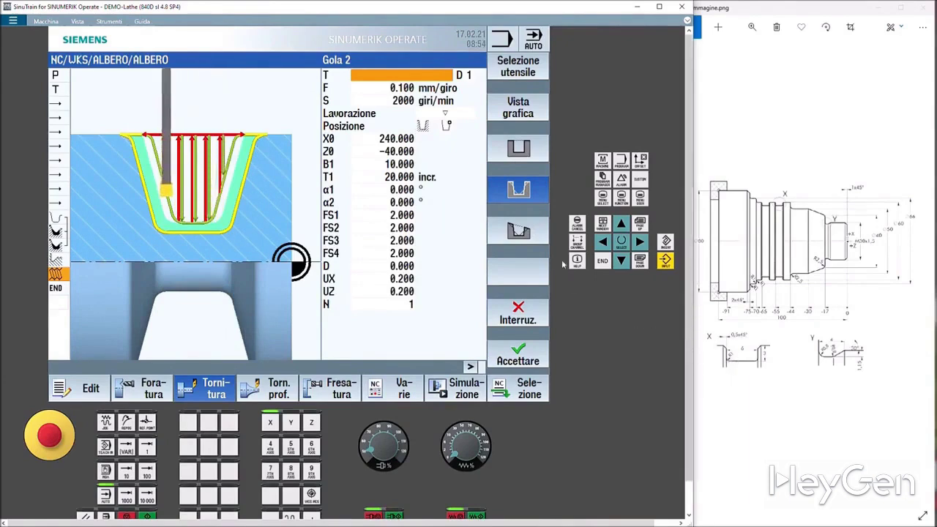
click(516, 150)
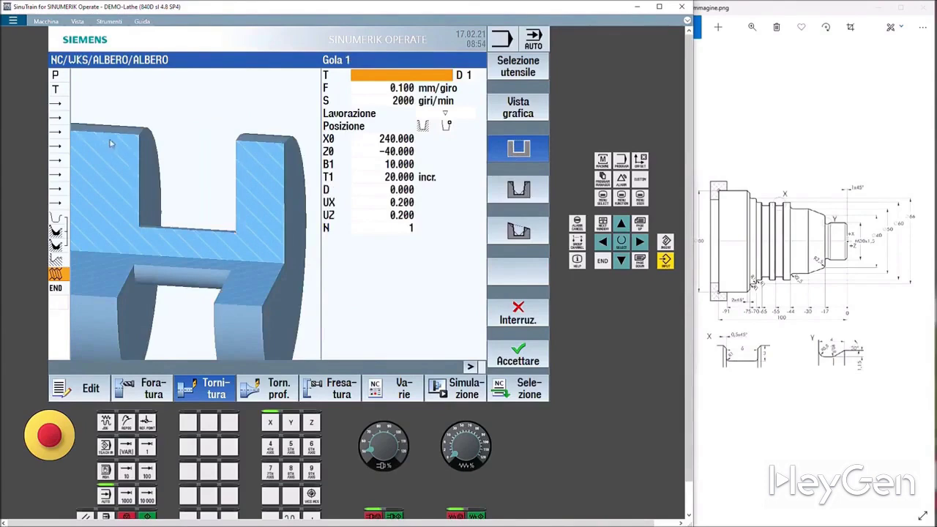
click(518, 191)
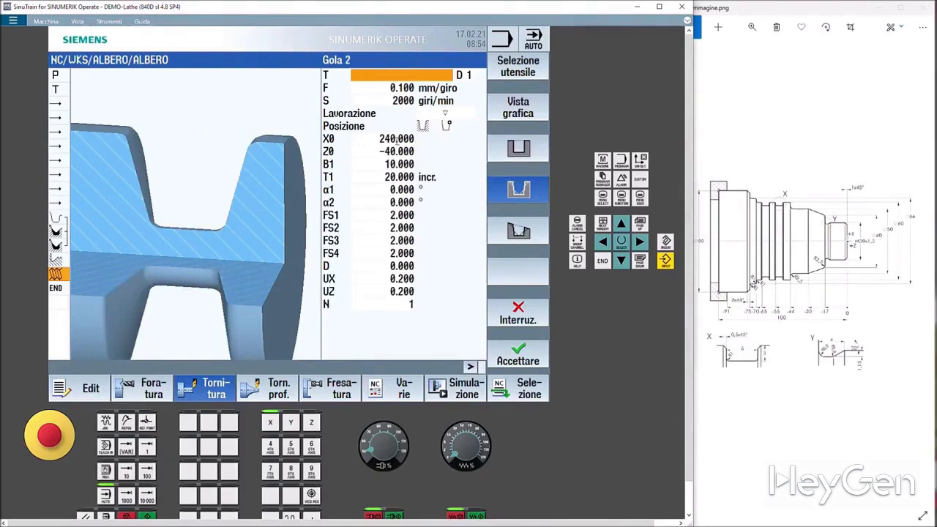
- Set the Gola 2 groove's reference point to X0 60 and Z0 -49
click(396, 138)
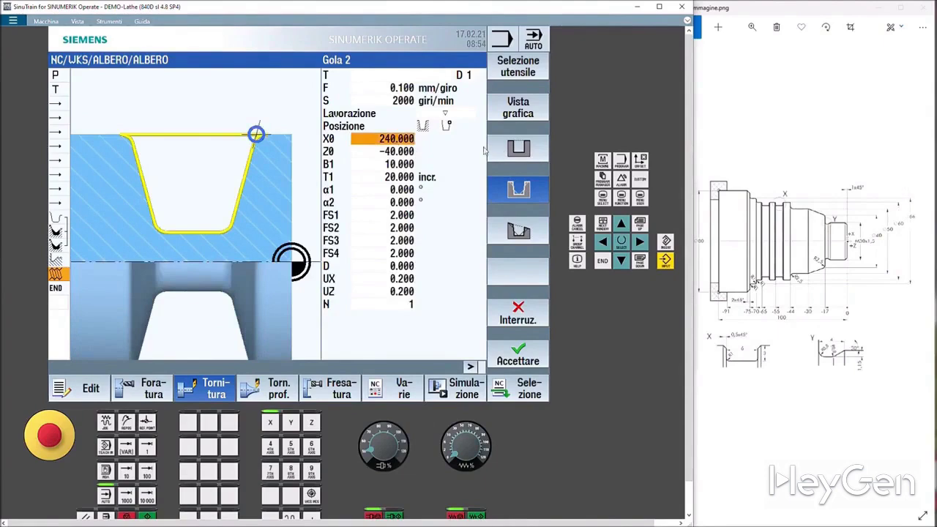
text(60)
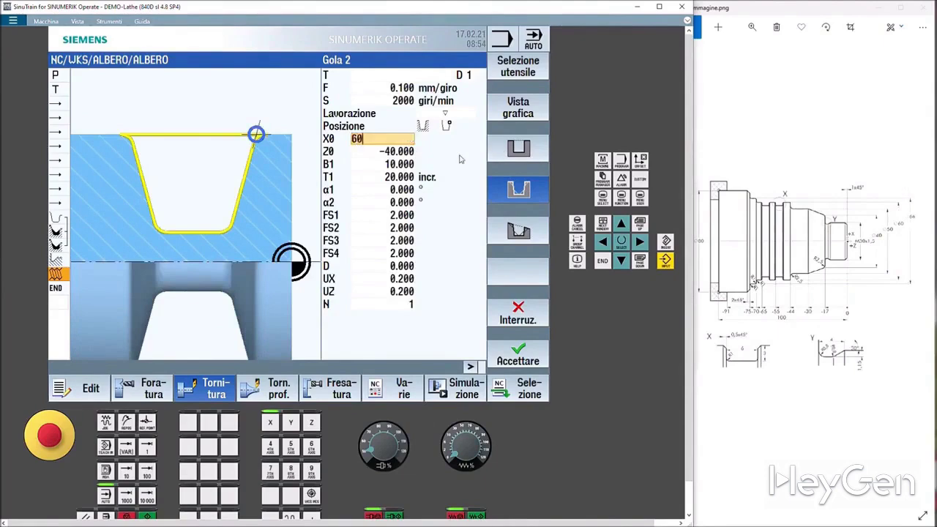
key(Return)
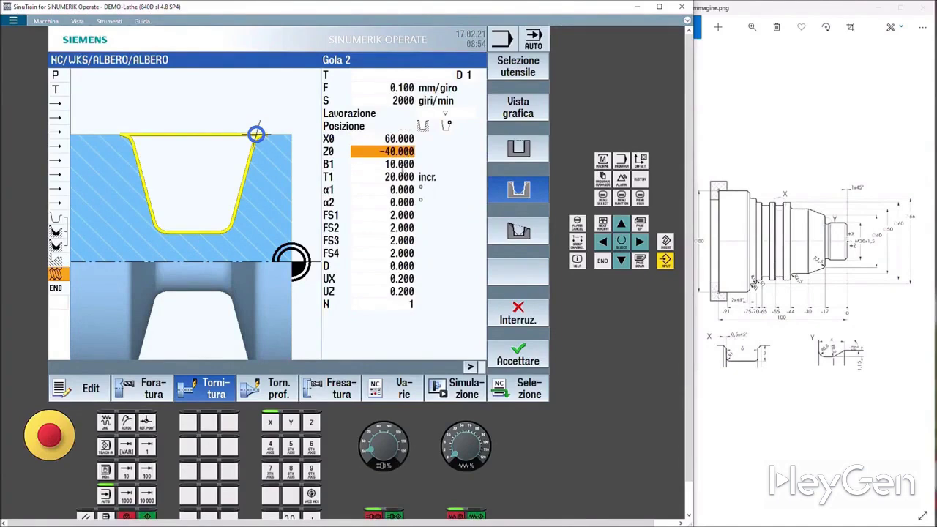
text(-49)
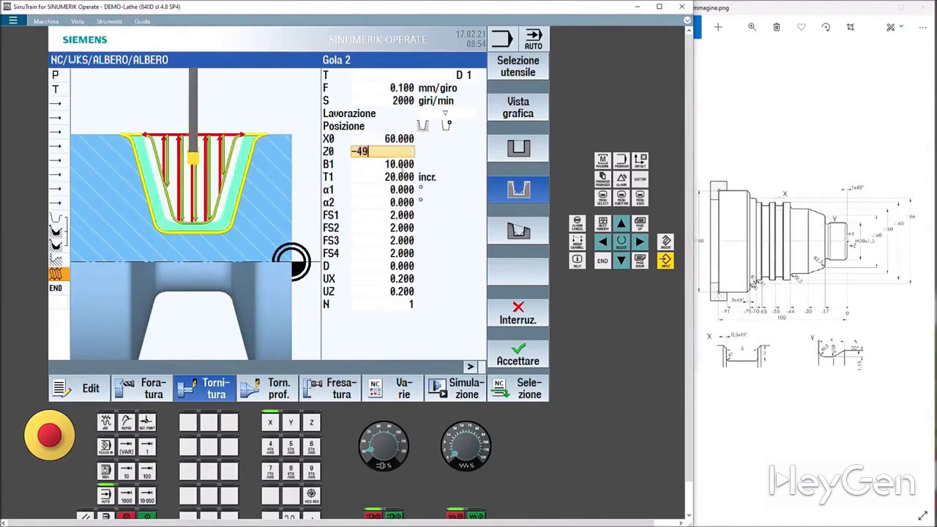
key(Return)
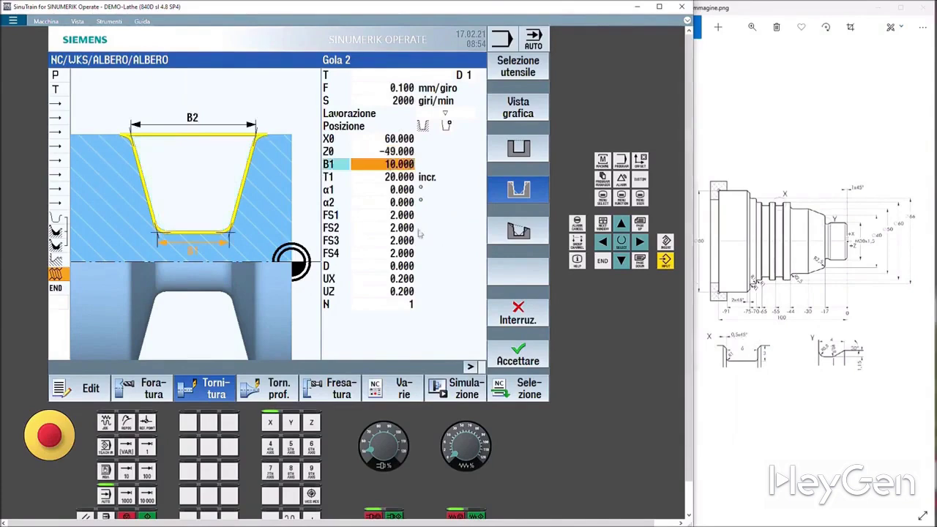
- Set the groove's bottom width B1 to 6 and its incremental depth T1 to 3
text(6)
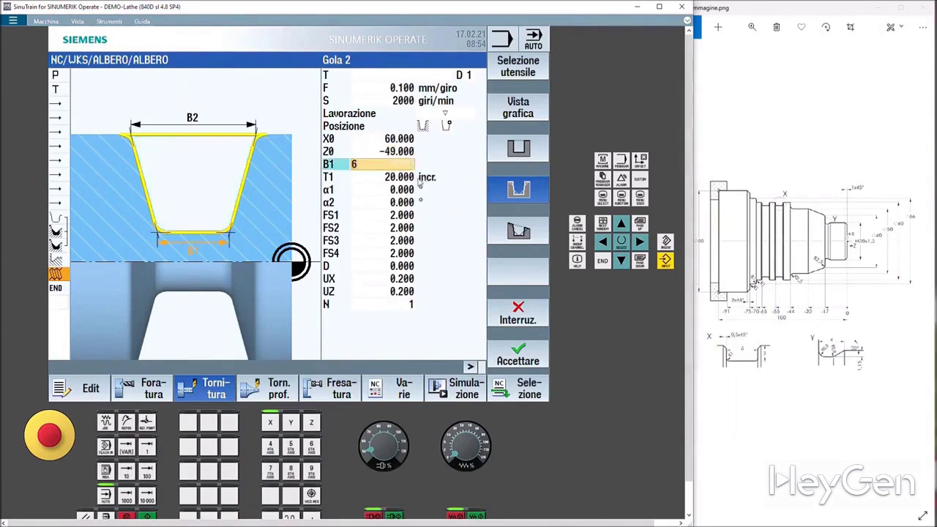
key(Return)
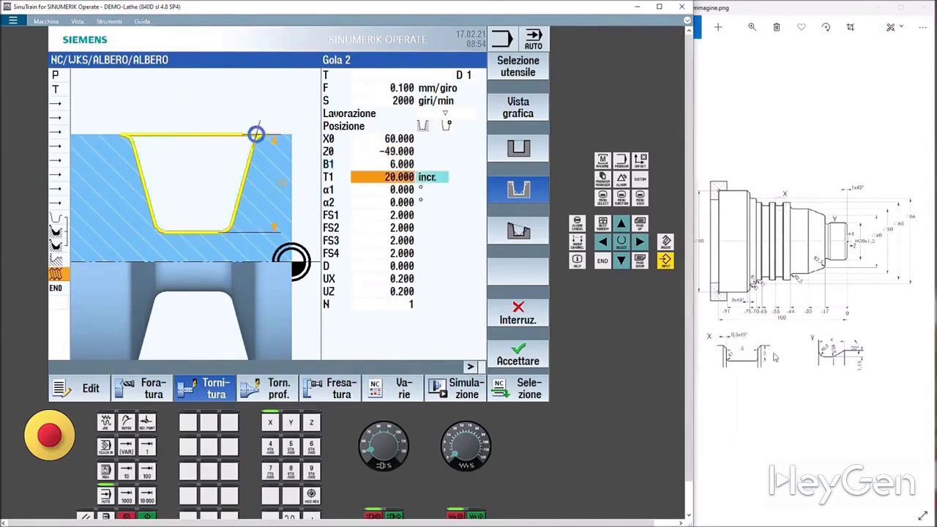
text(3)
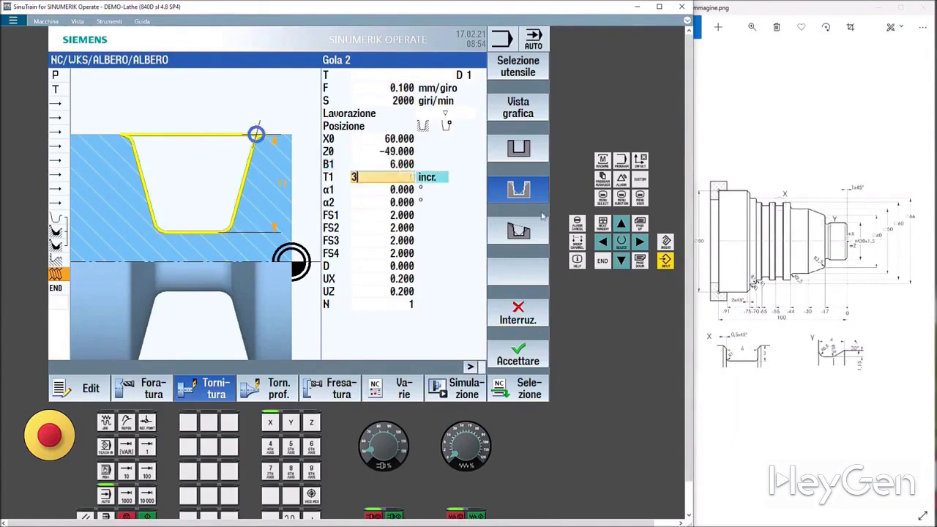
key(Return)
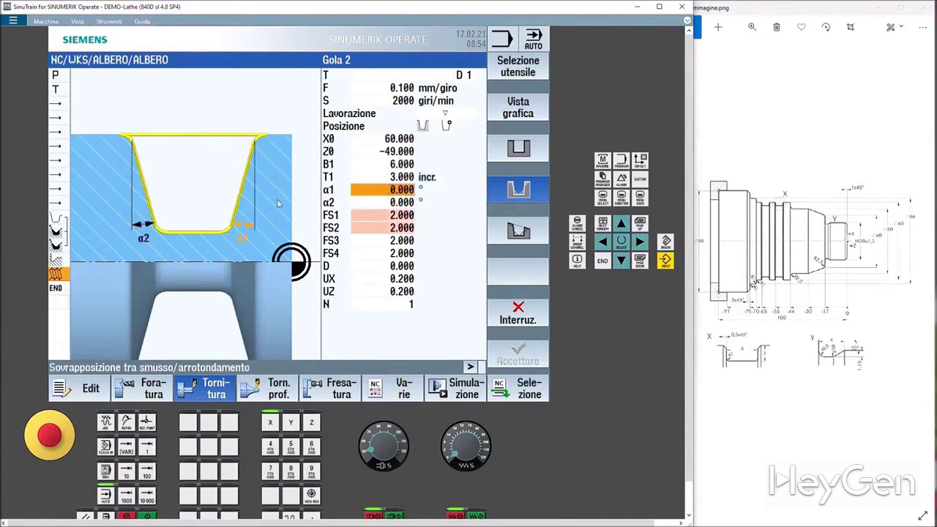
- Set the groove's upper edge chamfers FS1 and FS4 to 0.5 and its bottom corners FS2 and FS3 to 1
click(378, 203)
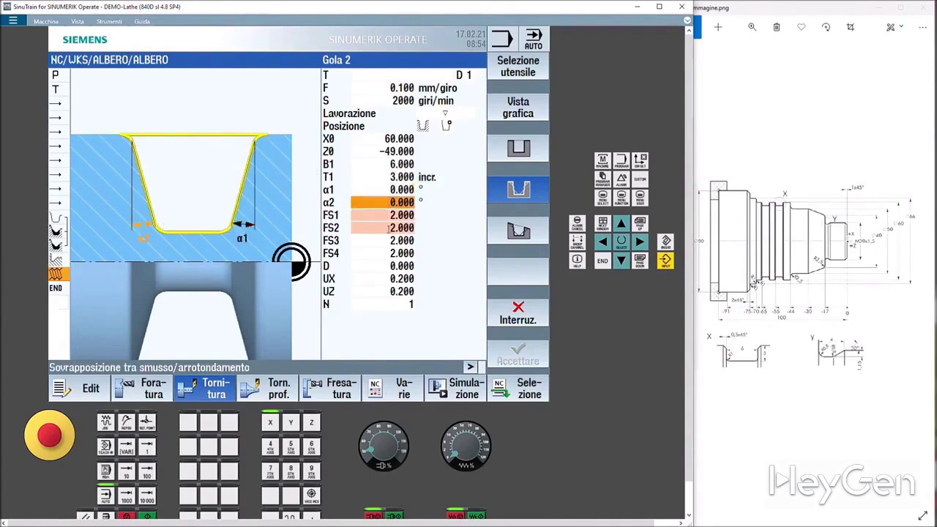
click(393, 216)
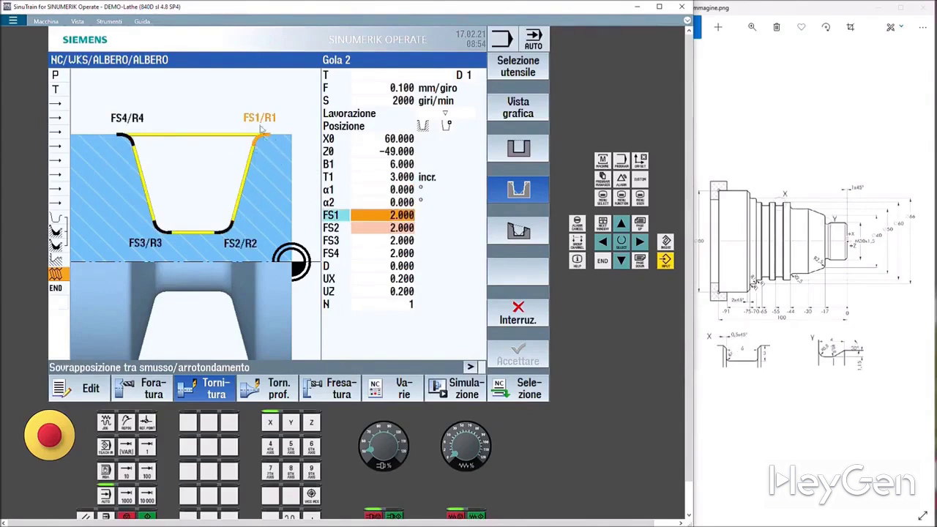
text(0)
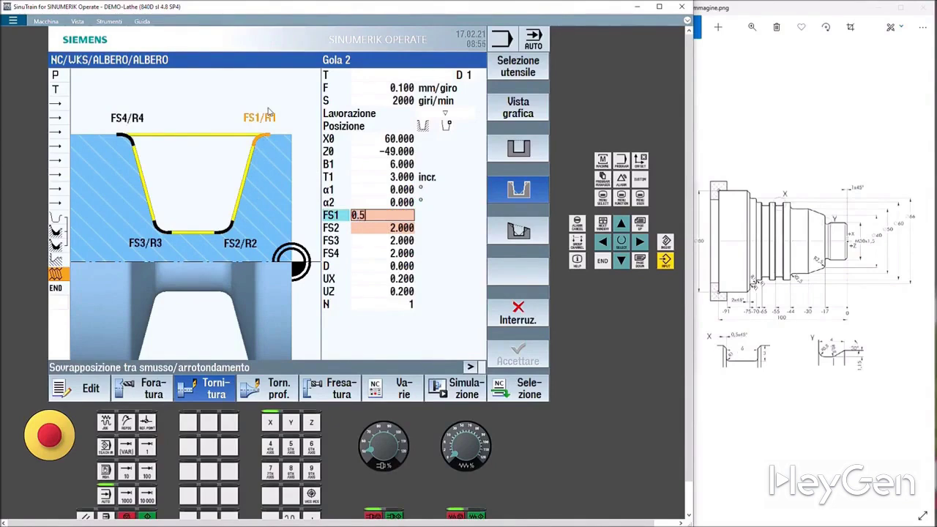
text(.5)
key(Return)
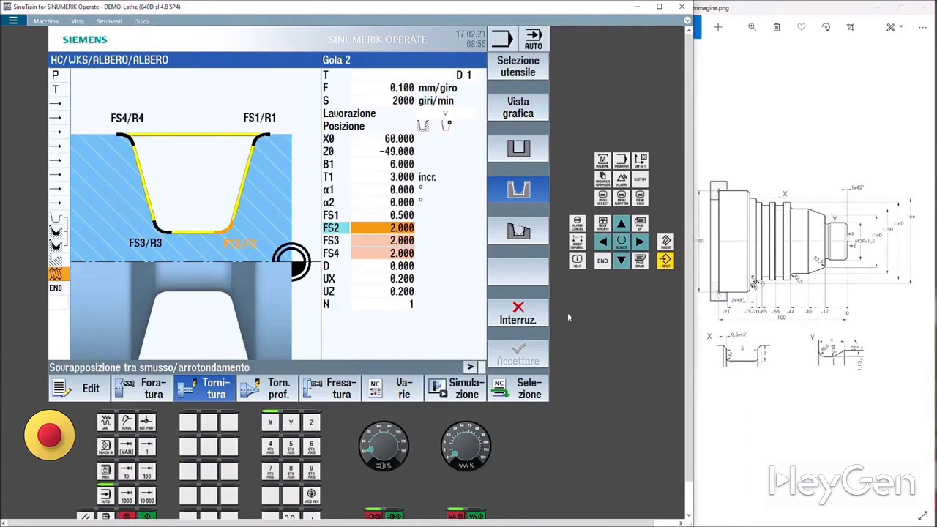
text(1)
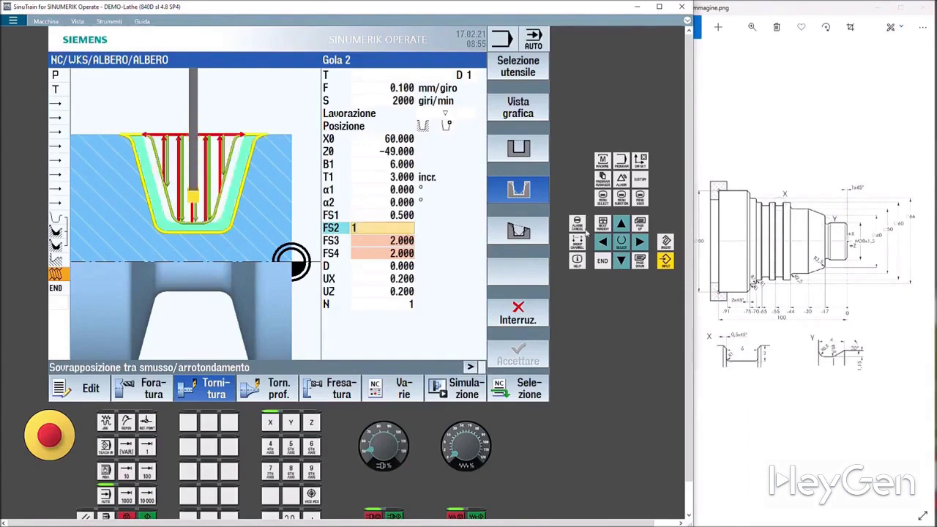
key(Return)
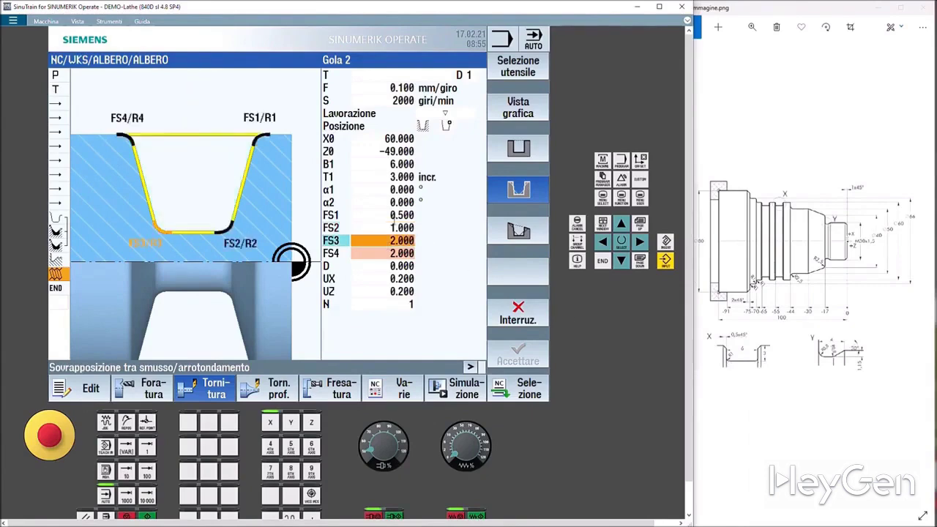
text(1)
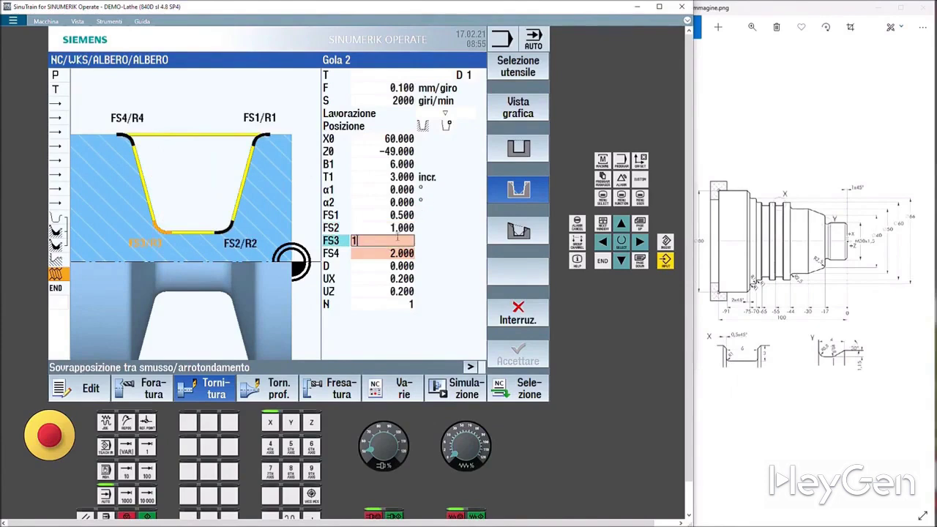
key(Return)
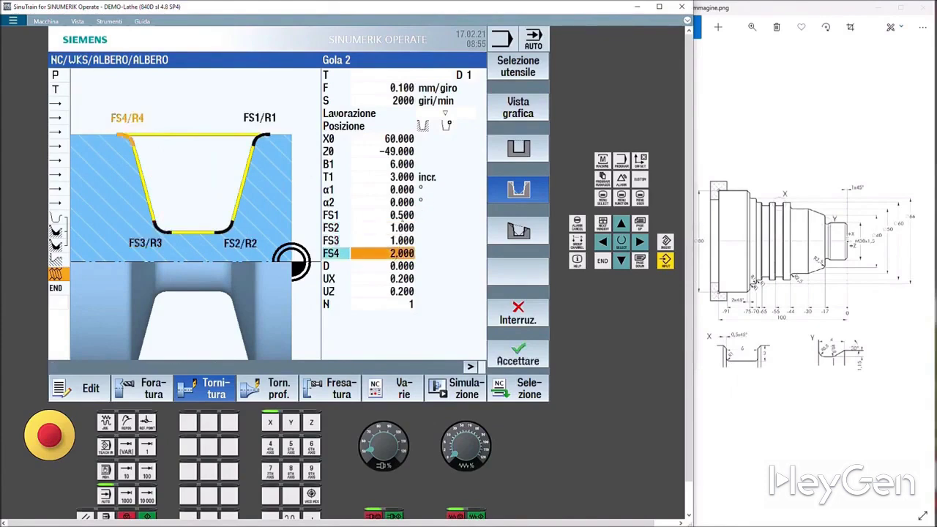
text(0.5)
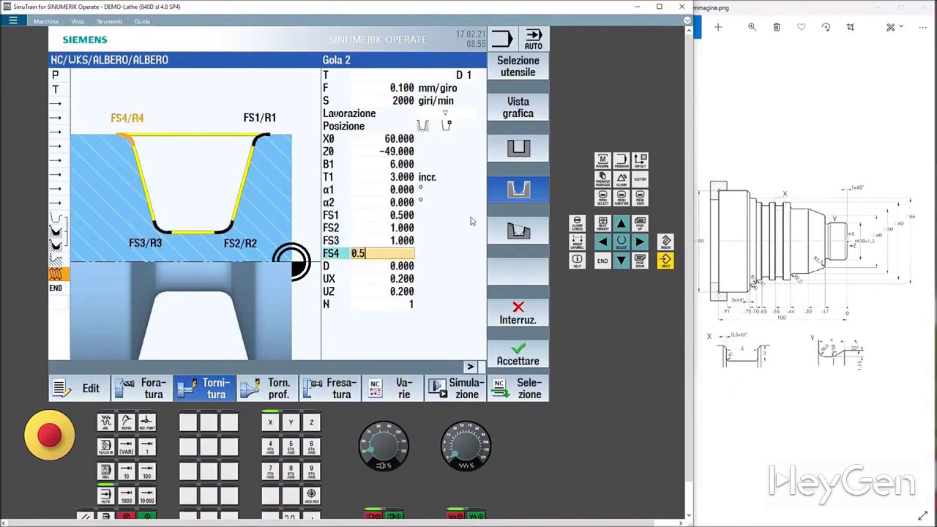
key(Up)
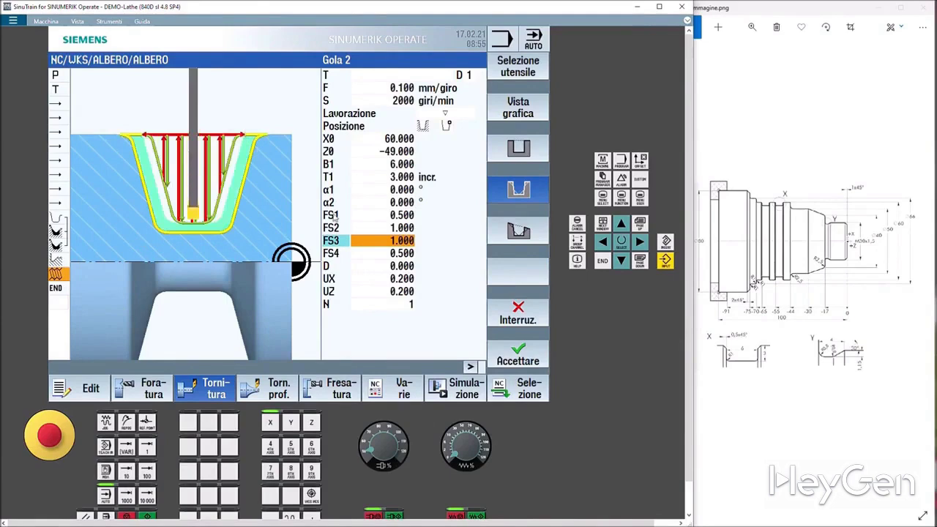
- Change the groove's two bottom corners from chamfers to radii R2 and R3, and select the infeed depth D
click(335, 218)
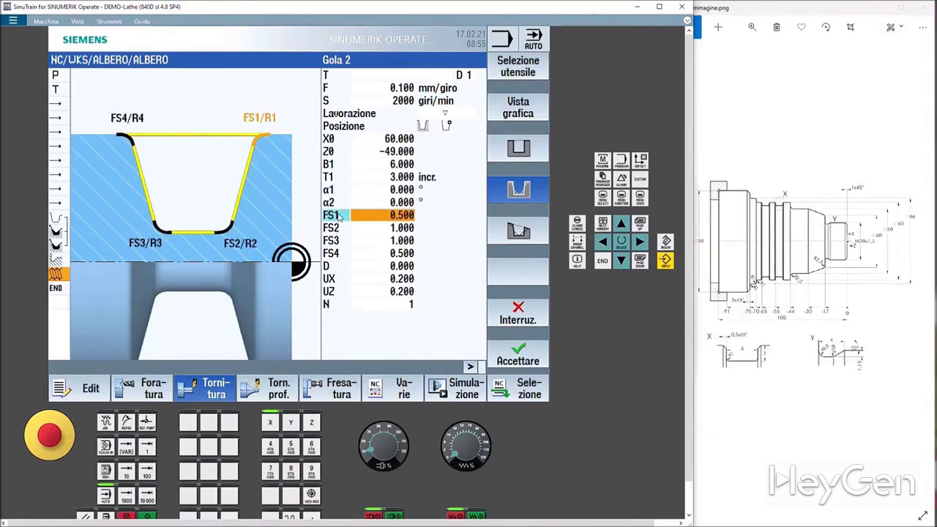
click(339, 227)
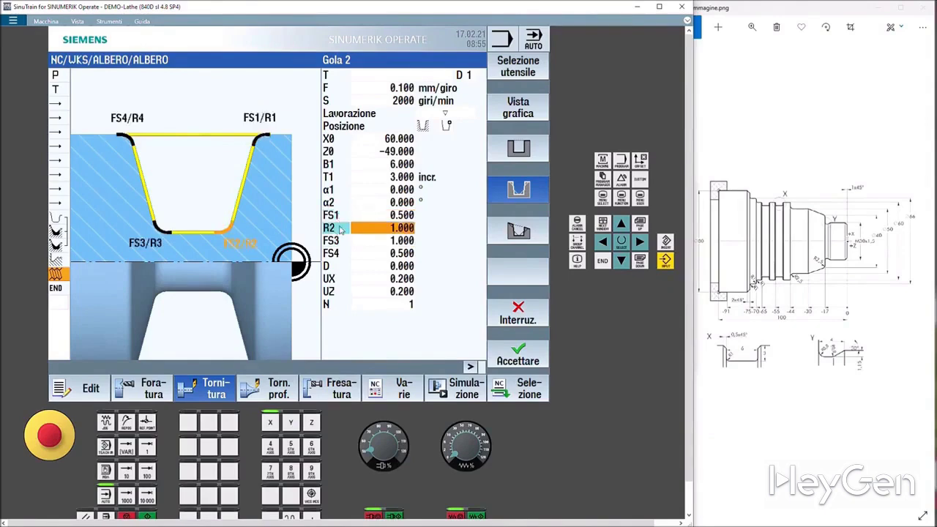
click(335, 242)
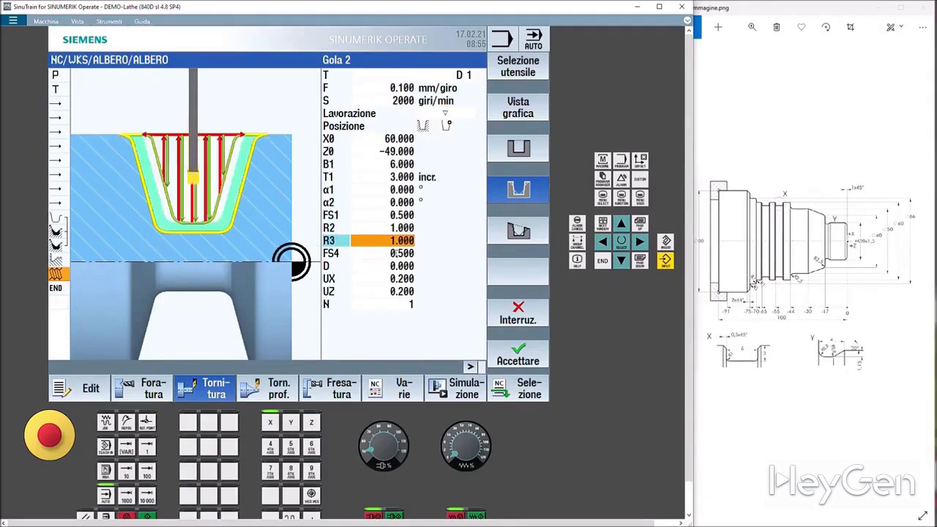
click(393, 267)
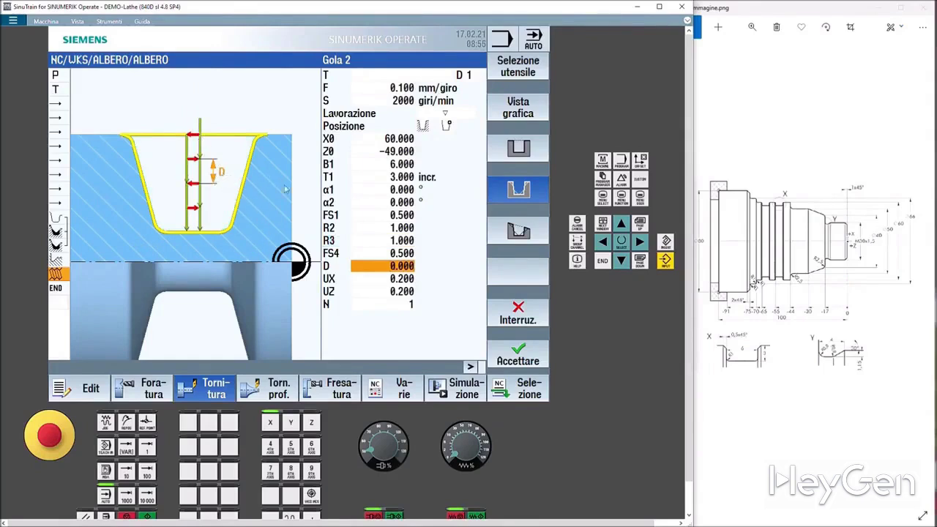
- Set the number of grooves N to 2 in the Gola 2 cycle
click(383, 277)
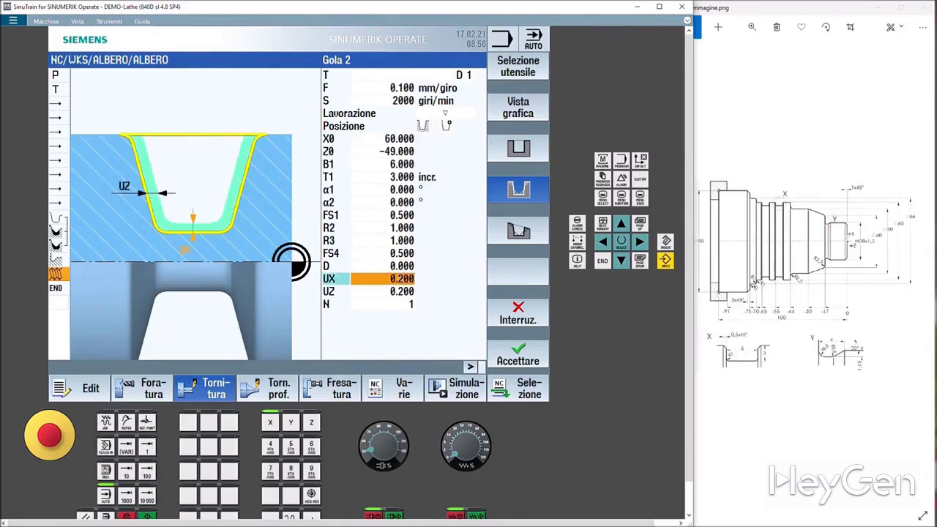
click(401, 291)
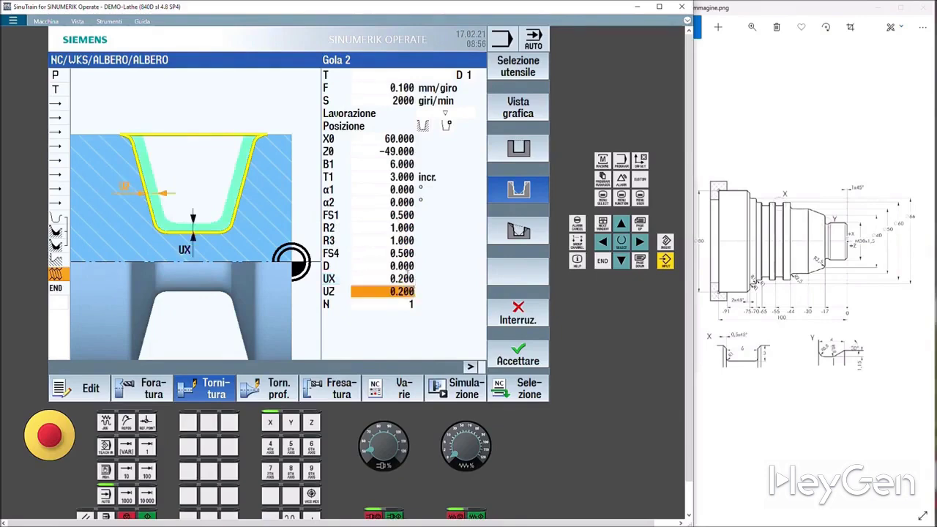
click(404, 306)
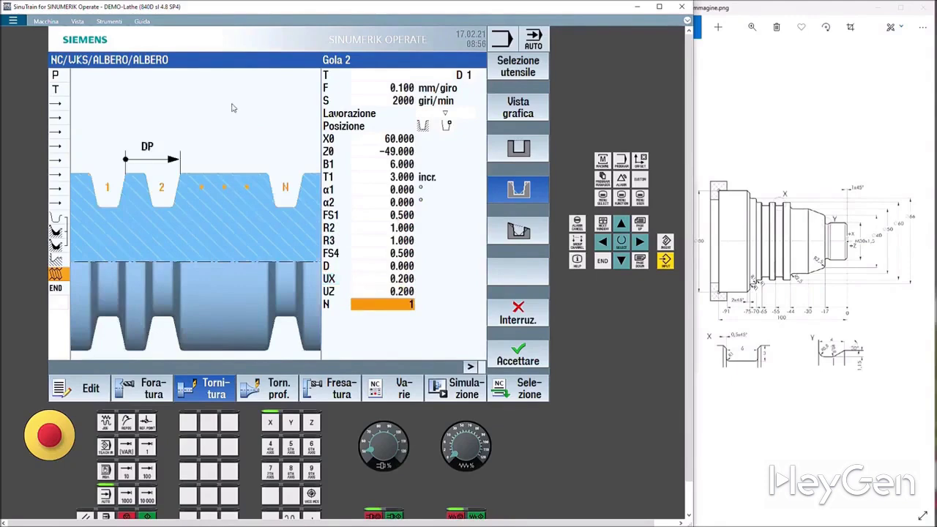
text(2)
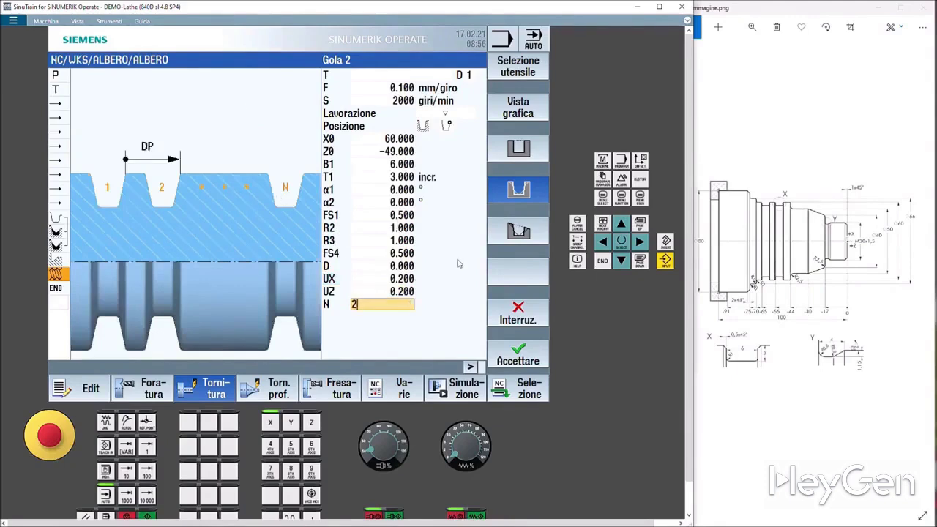
key(Return)
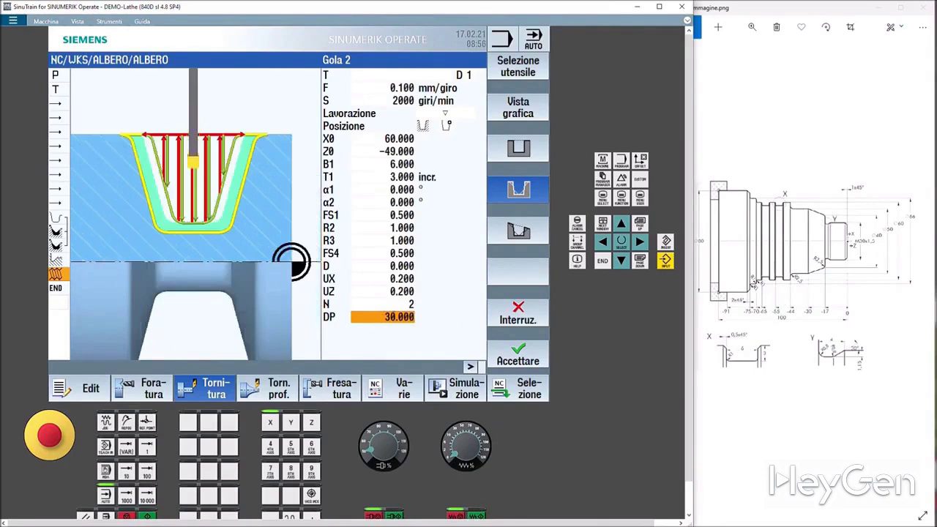
- Set the groove spacing DP to -10 and accept the Gola 2 cycle into the program
key(Insert)
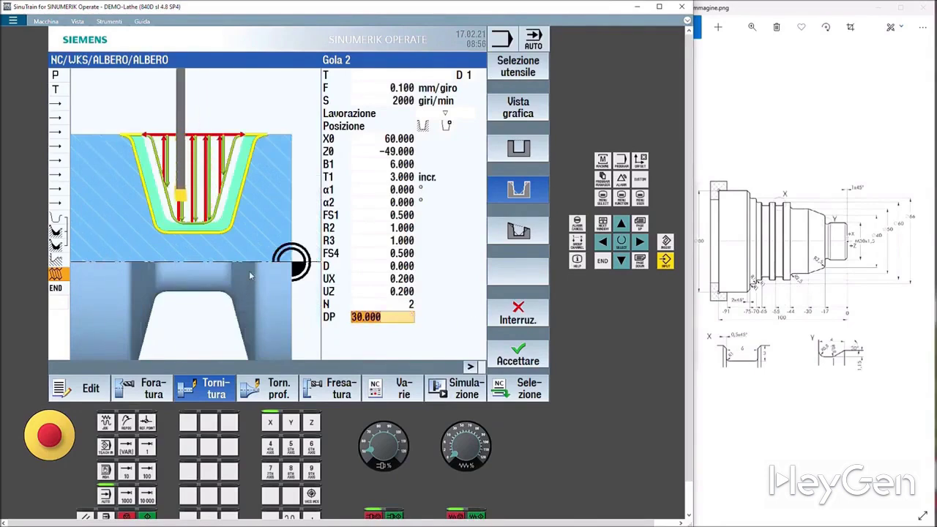
text(-10)
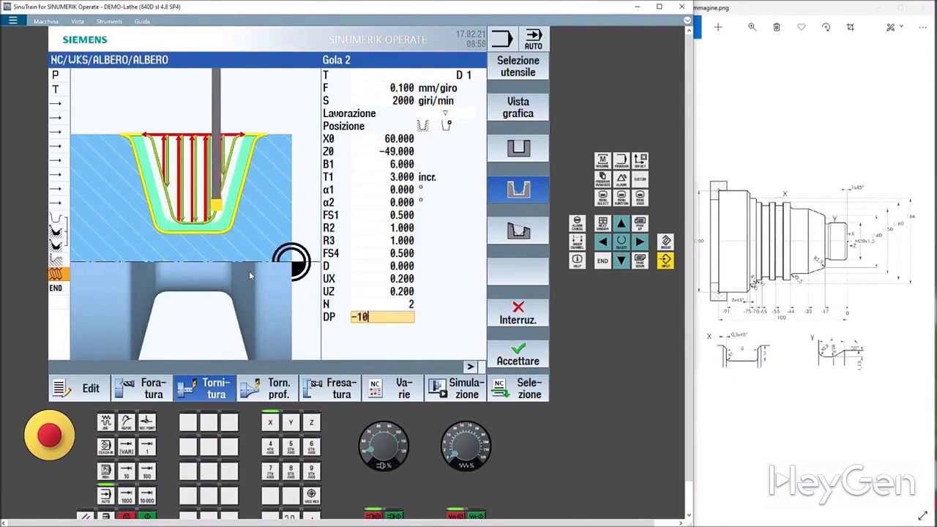
key(Return)
click(535, 360)
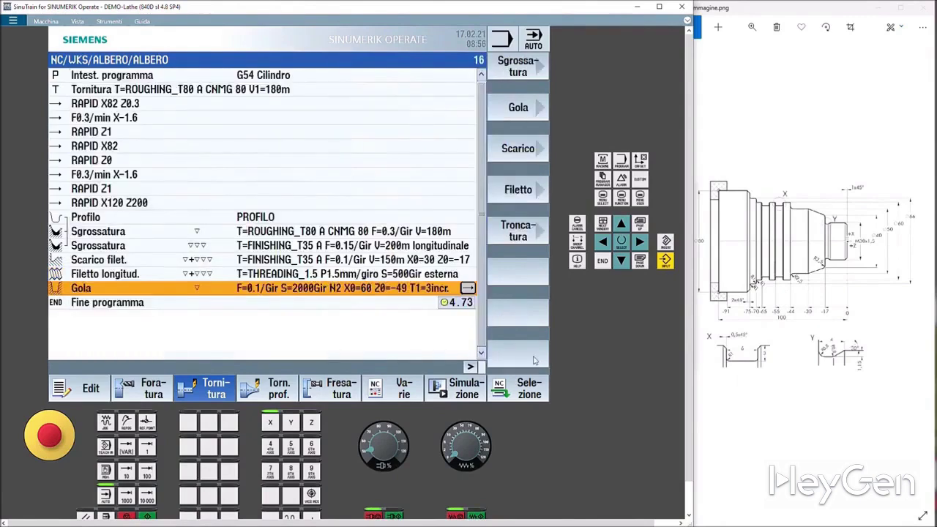
- Try to simulate the program, and assign the tool PLUNGE_CUTTER_3 A to the groove cycle
click(461, 389)
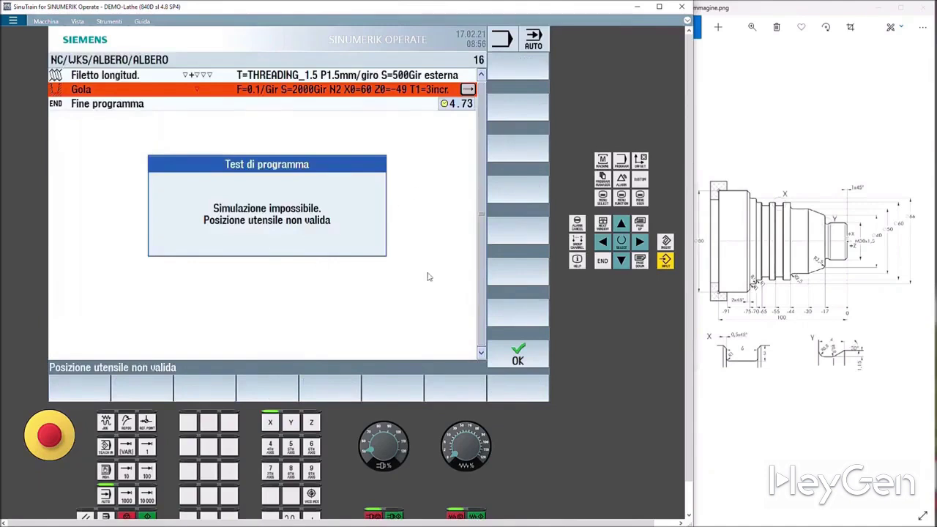
click(508, 349)
click(469, 89)
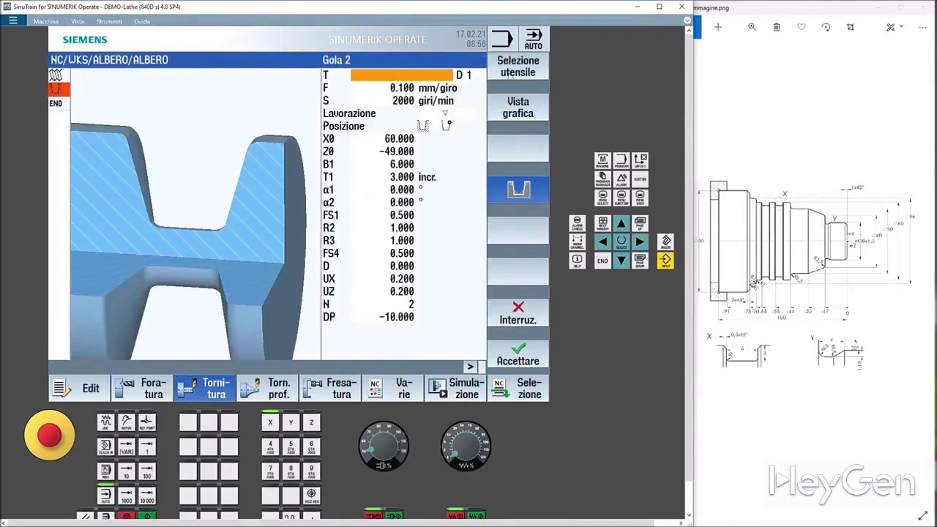
click(518, 66)
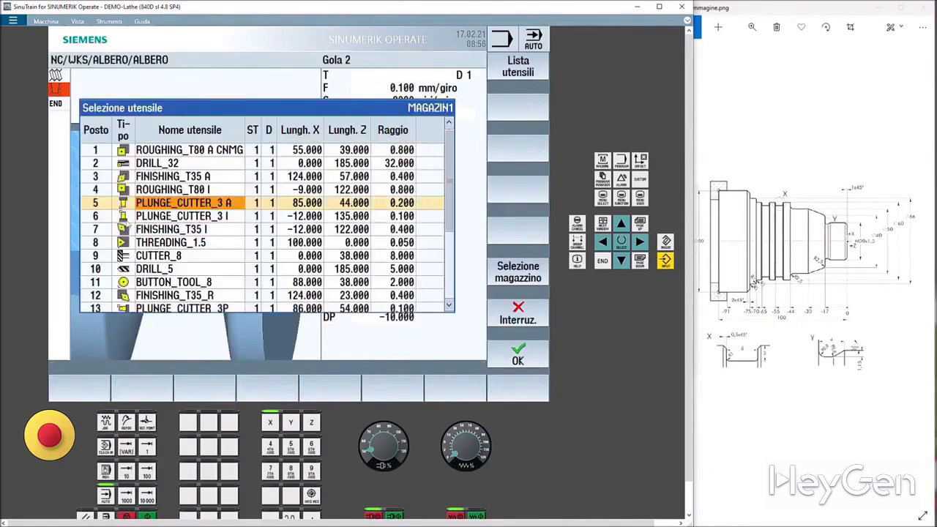
click(515, 355)
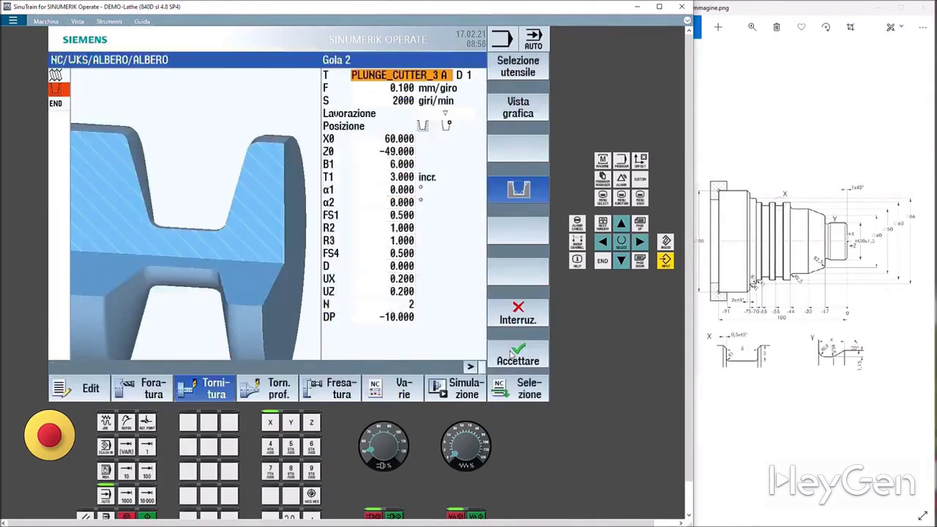
- Switch the groove cycle to a cutting speed V of 150 m/min with combined roughing and finishing, and accept it
click(434, 101)
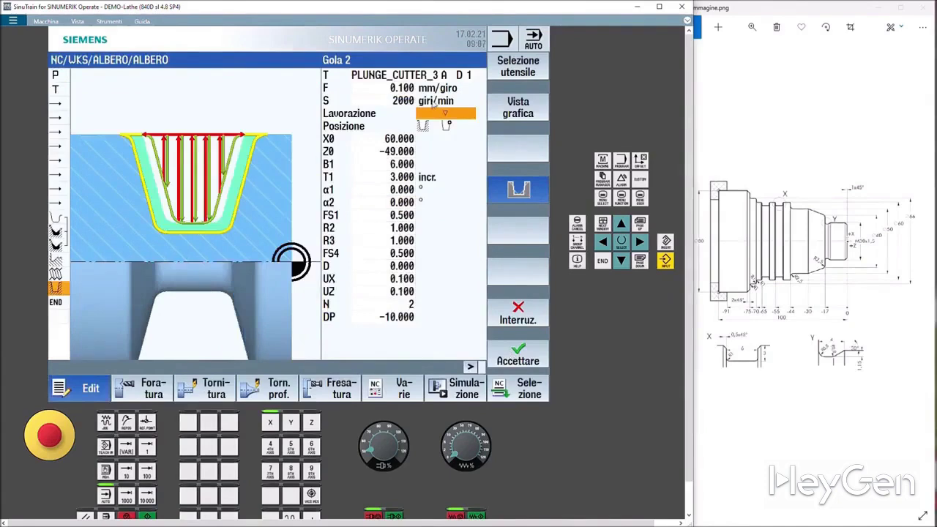
click(432, 102)
click(445, 117)
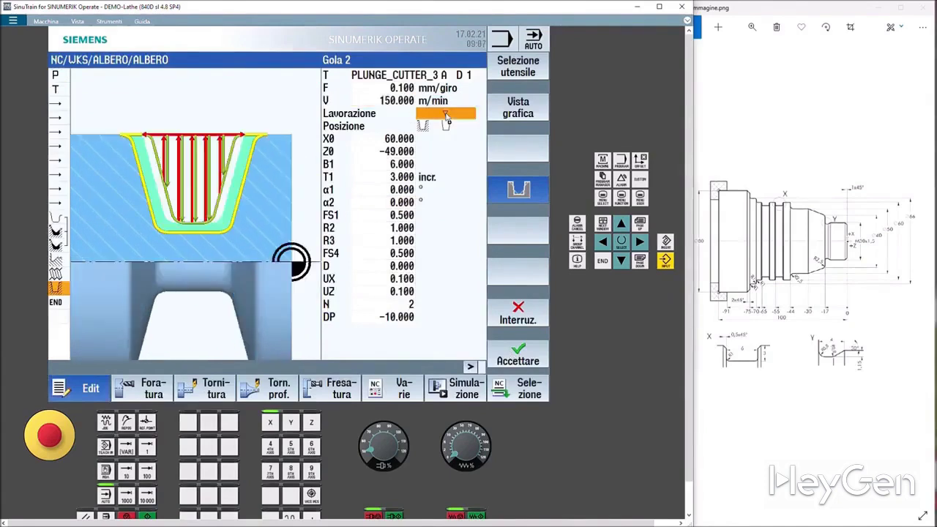
click(446, 117)
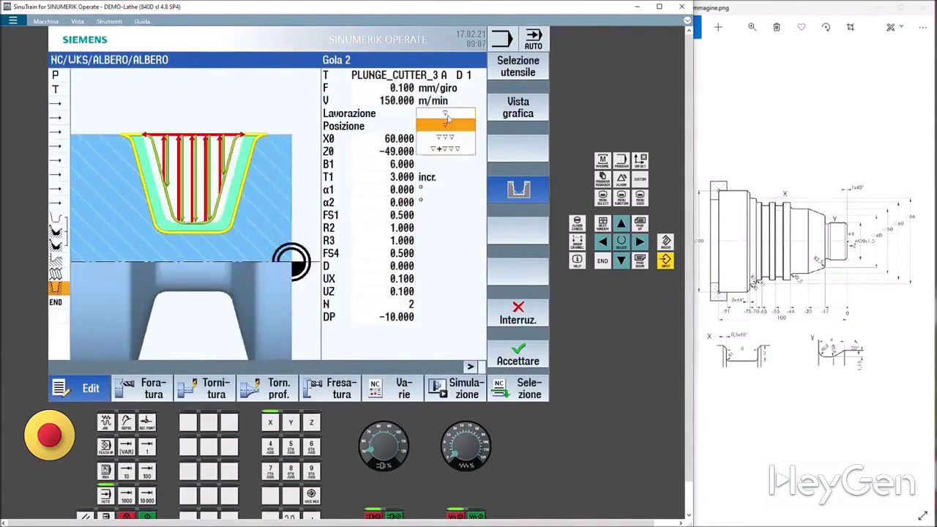
click(453, 150)
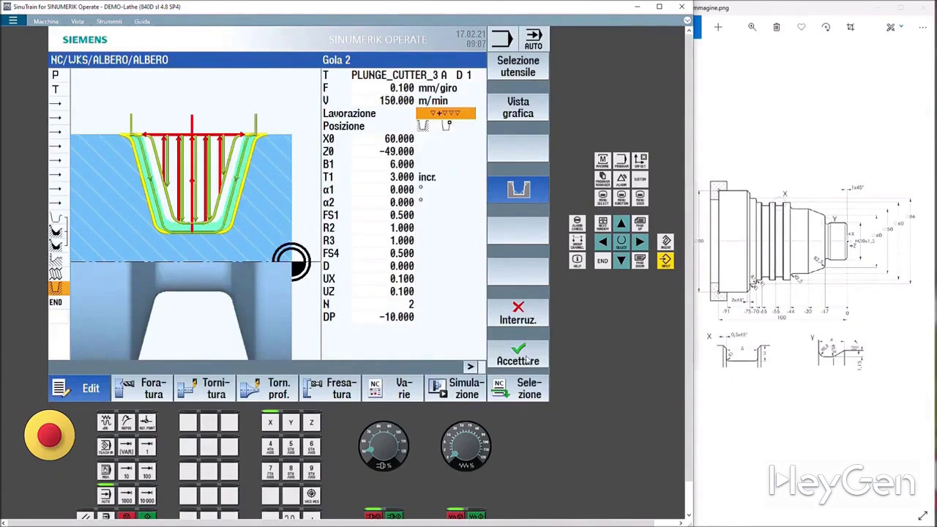
click(516, 356)
- Simulate the complete program and examine the finished shaft's grooves and thread from another angle in 3D
click(457, 390)
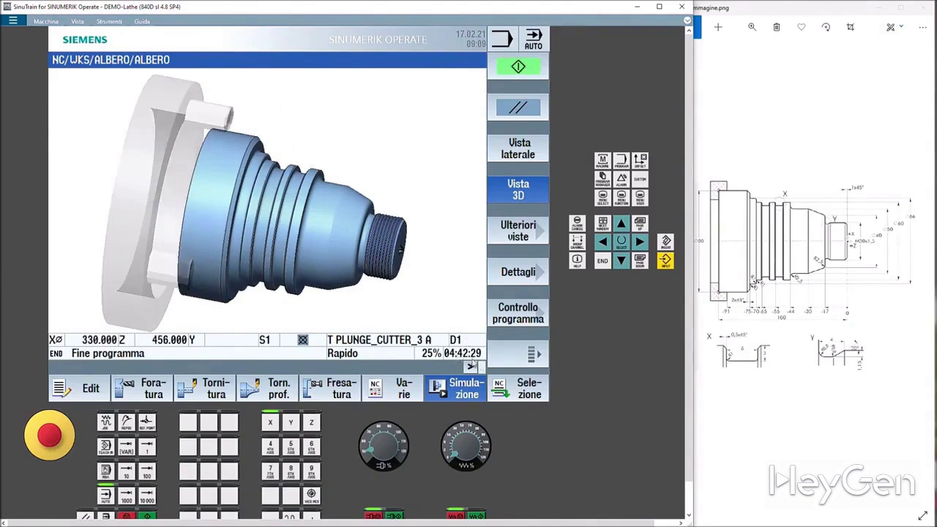
drag(256, 264, 255, 213)
drag(278, 215, 242, 223)
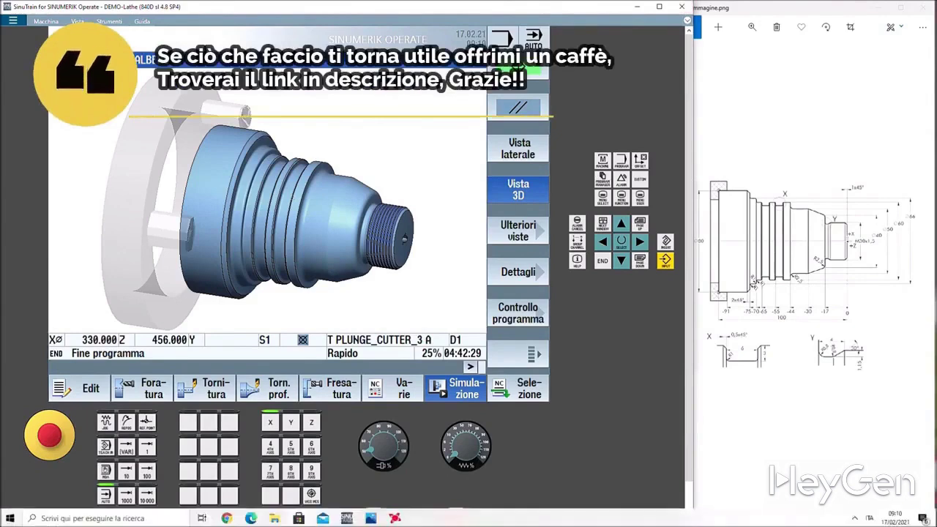
click(394, 518)
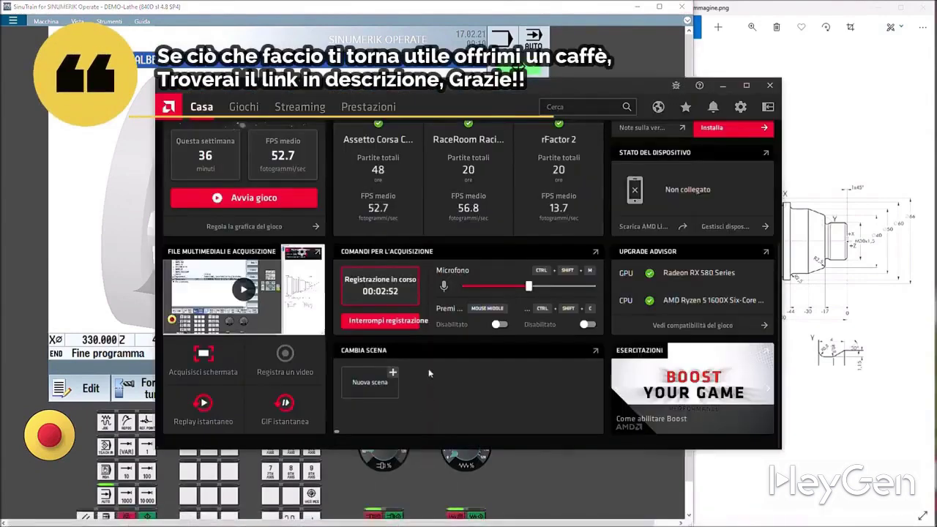